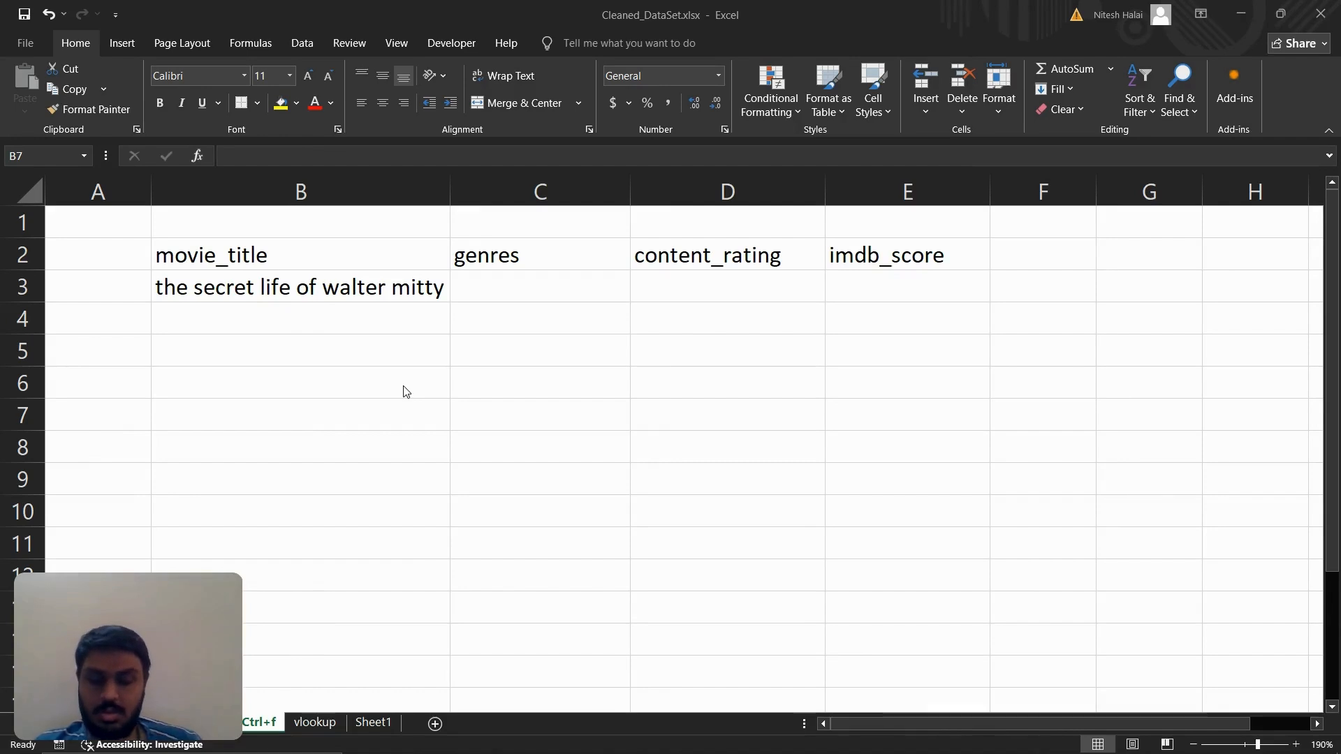
pyautogui.click(568, 328)
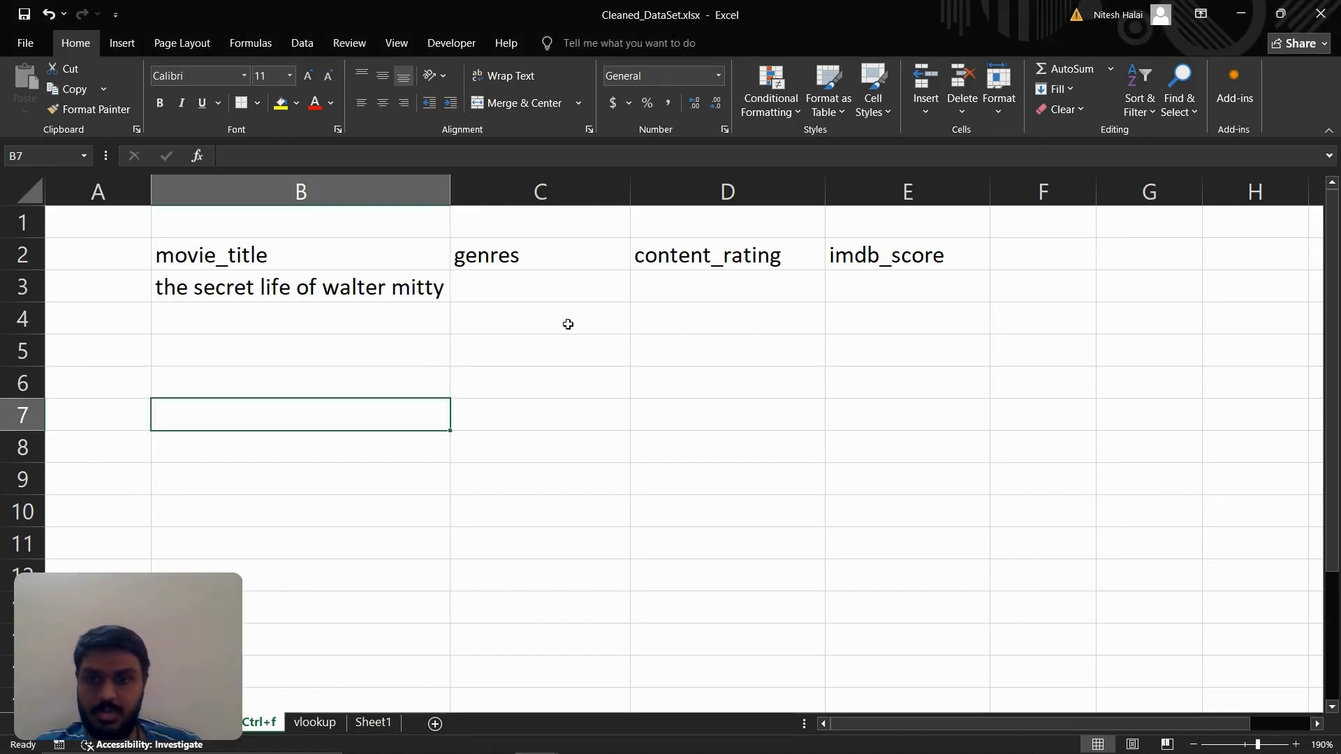
pyautogui.click(497, 422)
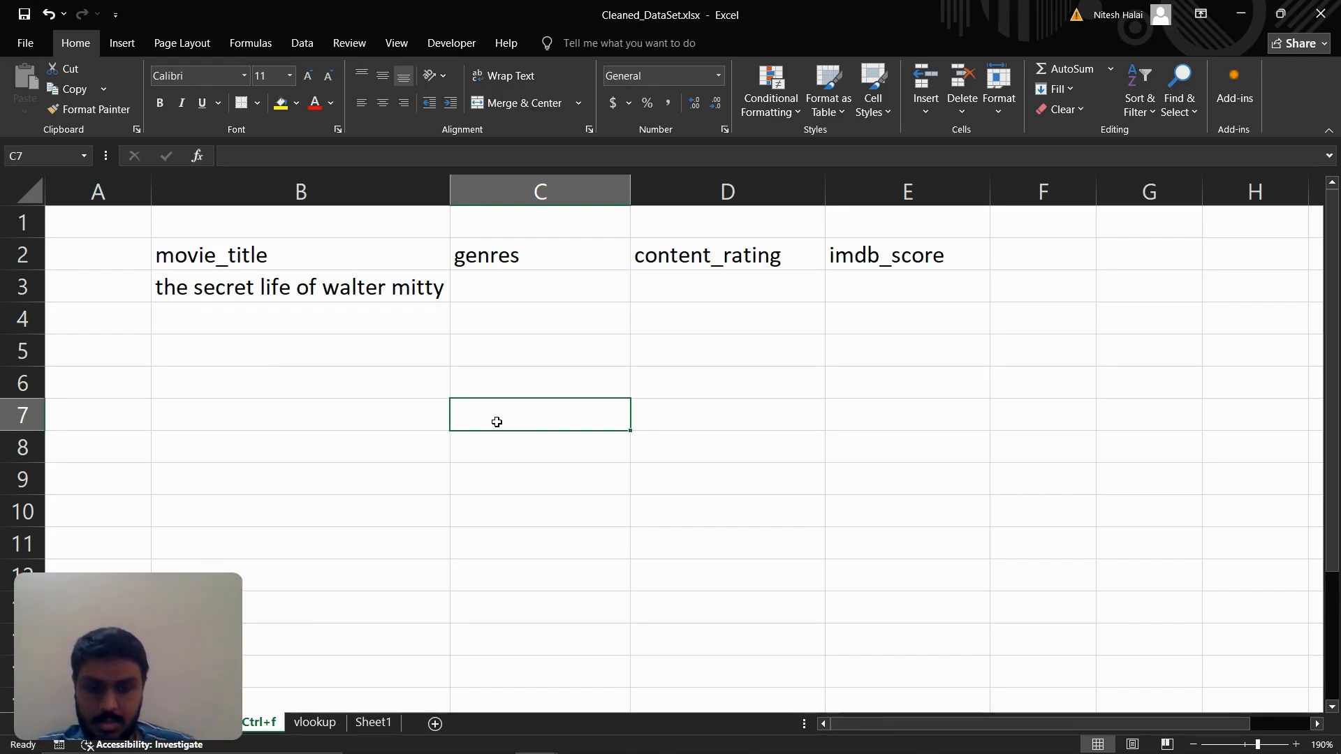
pyautogui.hotkey('alt', 'Tab')
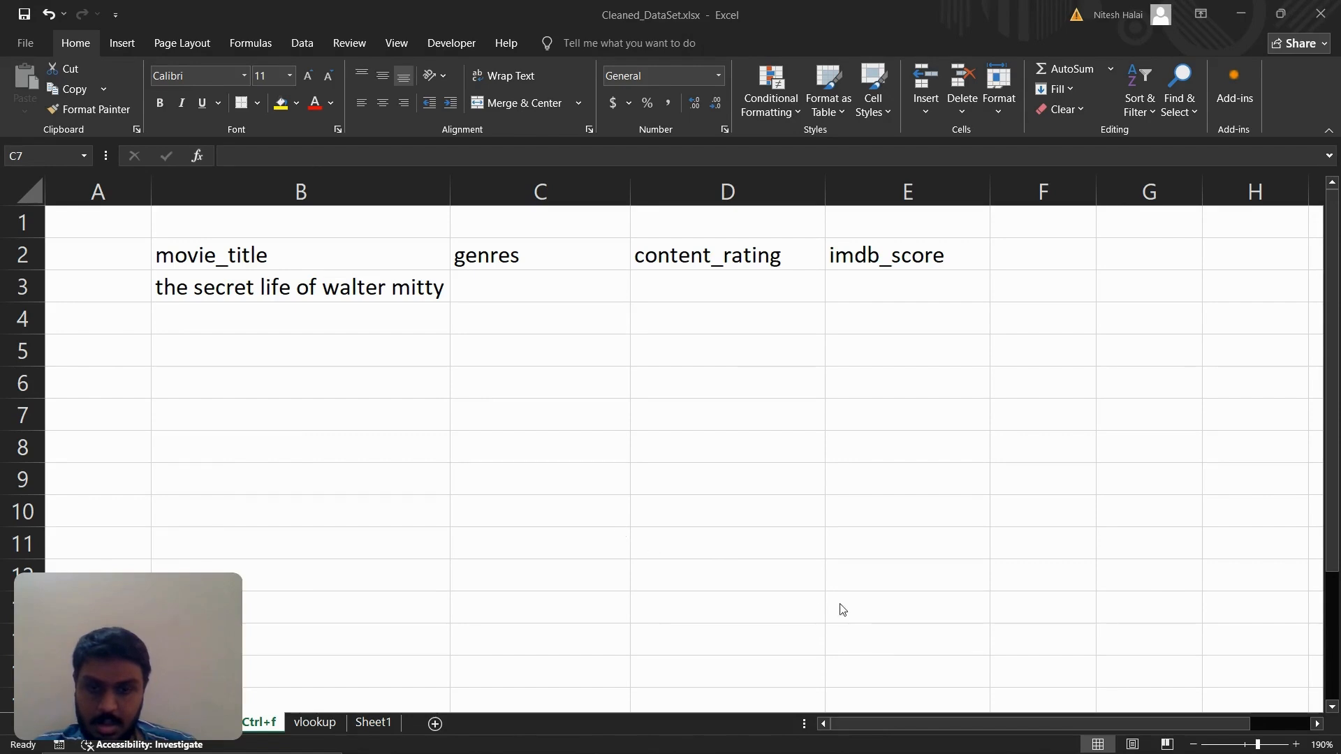
pyautogui.click(486, 352)
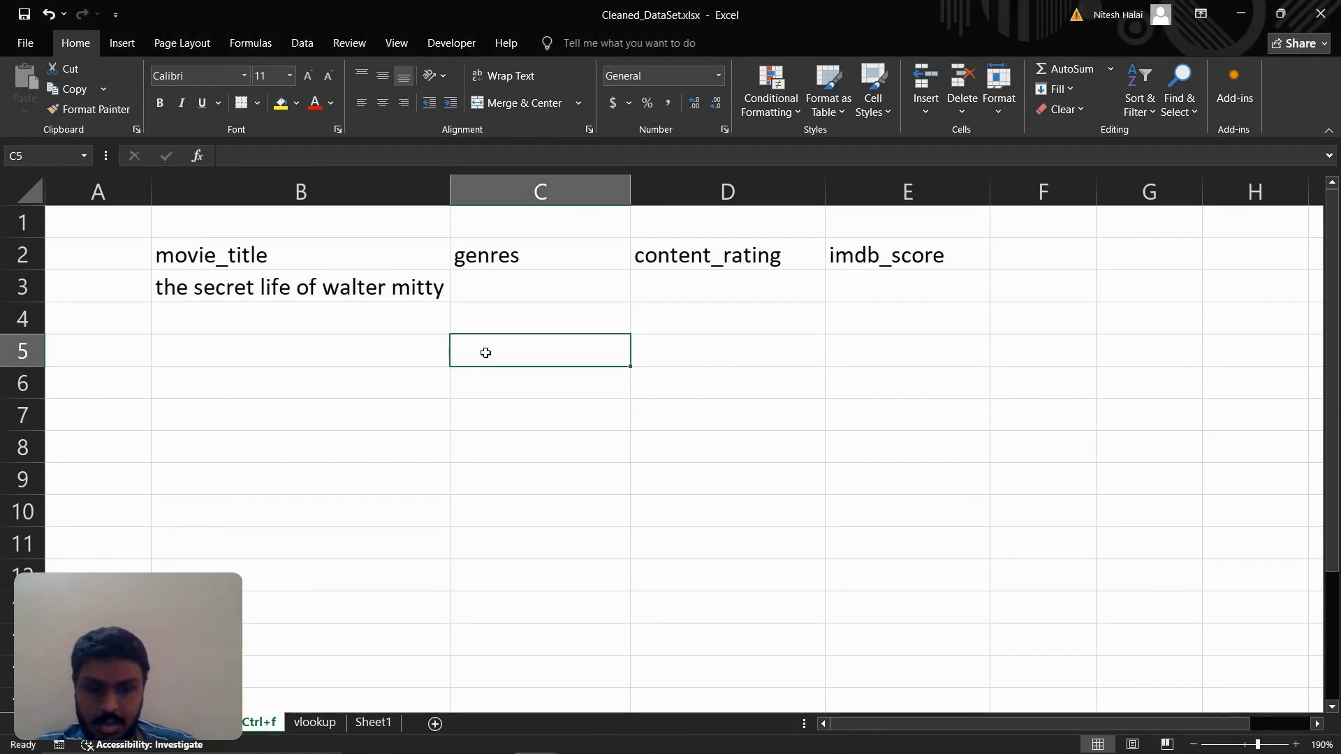
pyautogui.write('=vloo')
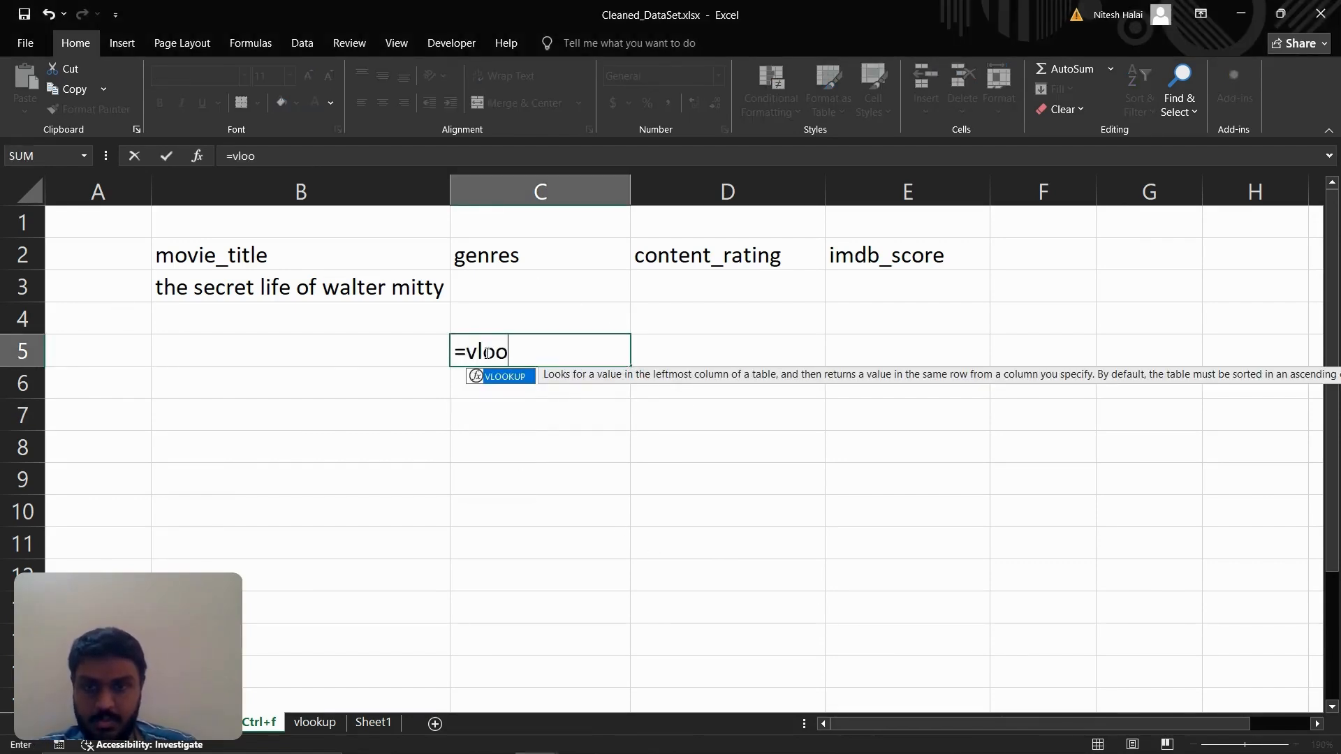
pyautogui.write('ku')
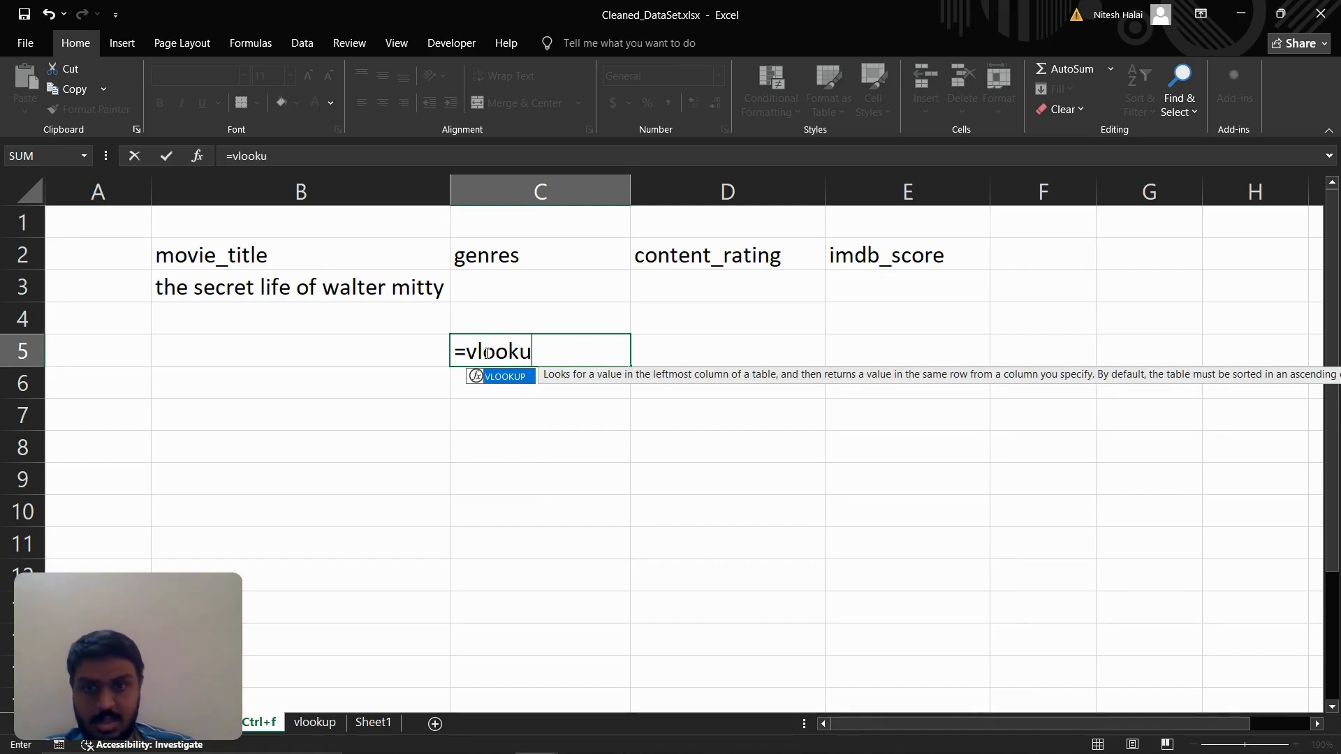
pyautogui.write('p(')
pyautogui.press('BackSpace')
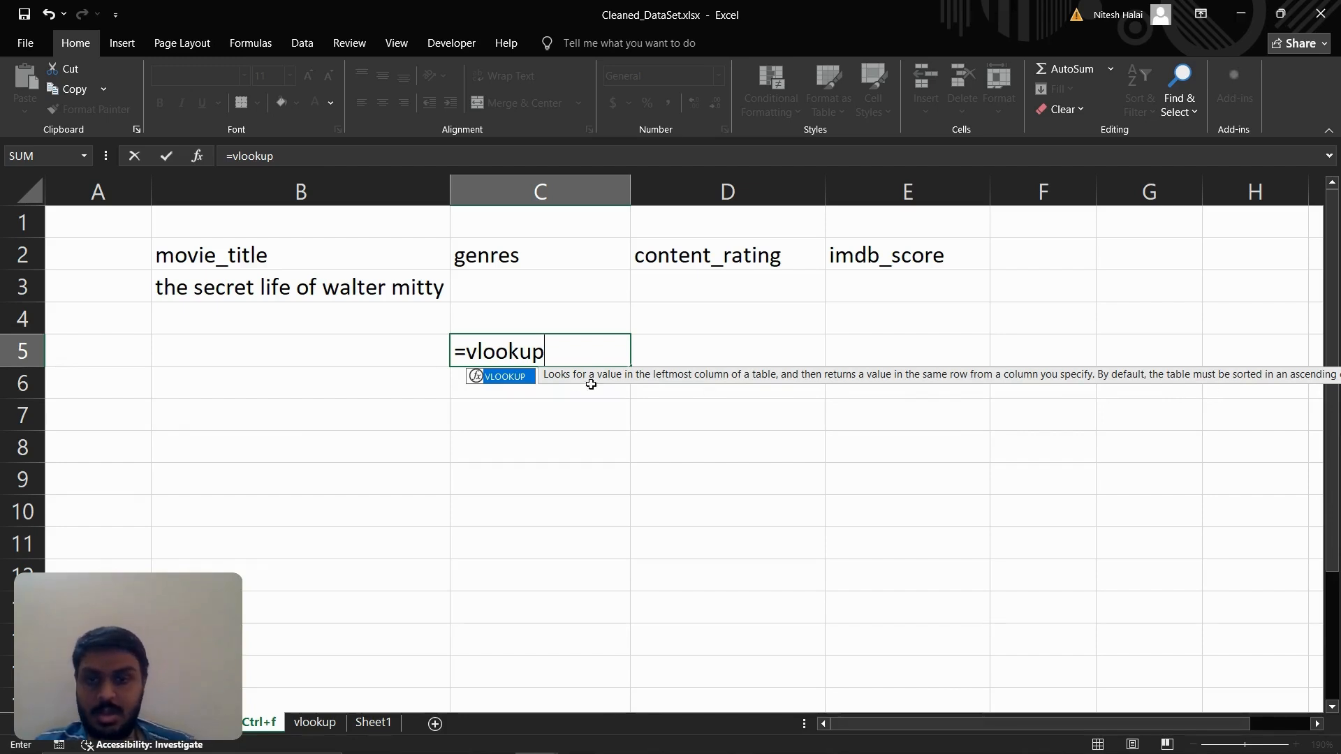
pyautogui.write('(')
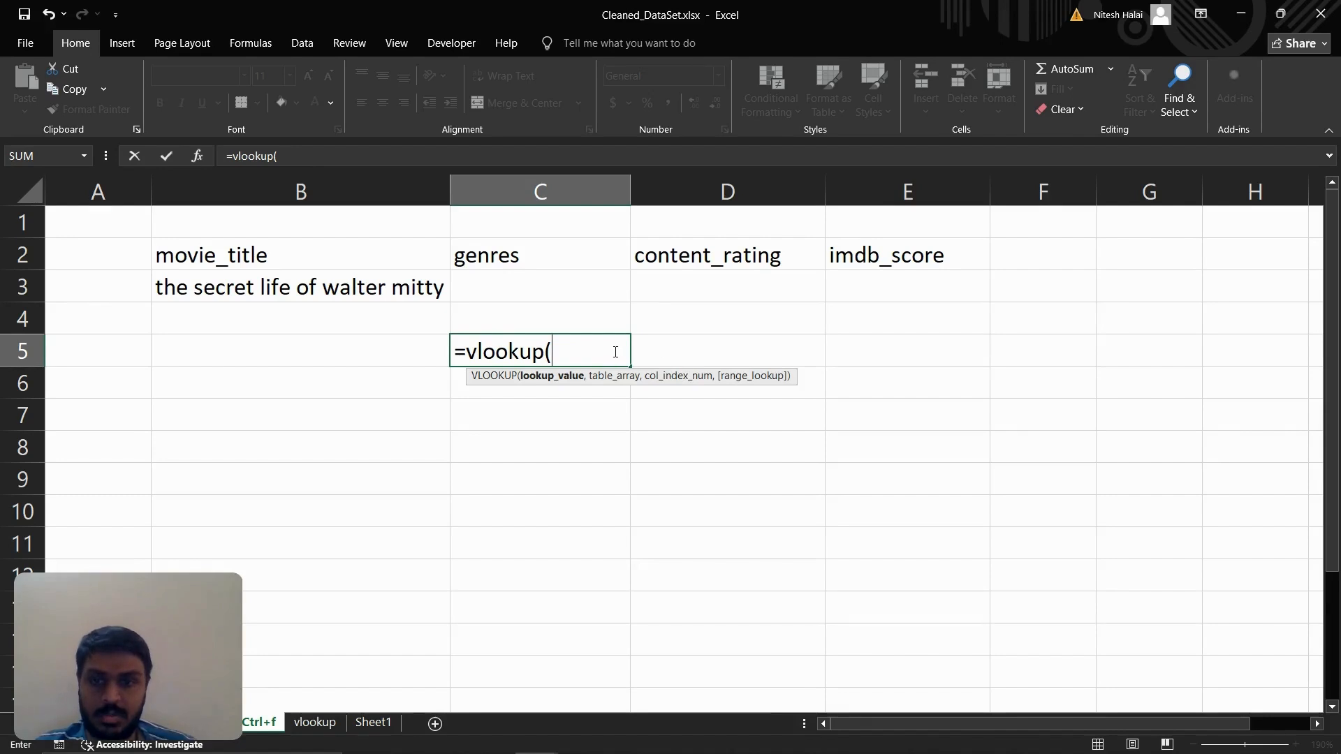
pyautogui.press('BackSpace')
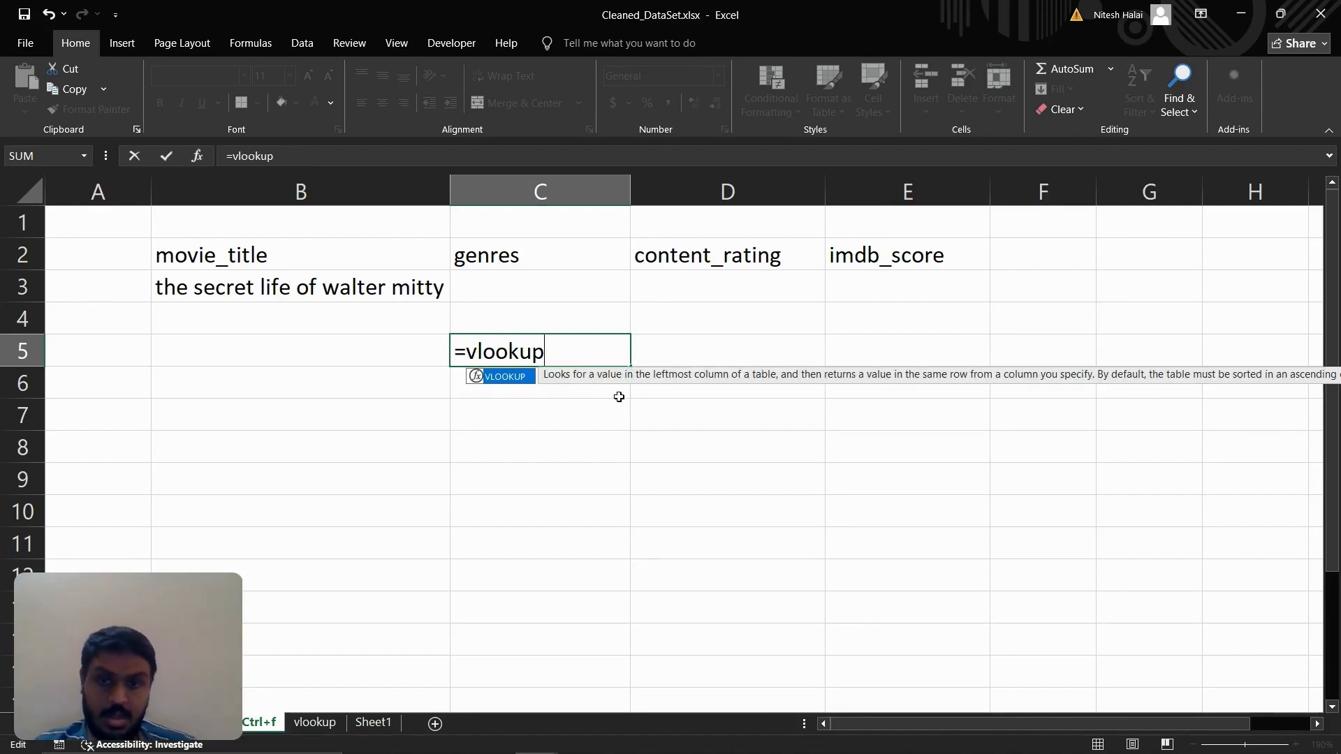
pyautogui.press('Escape')
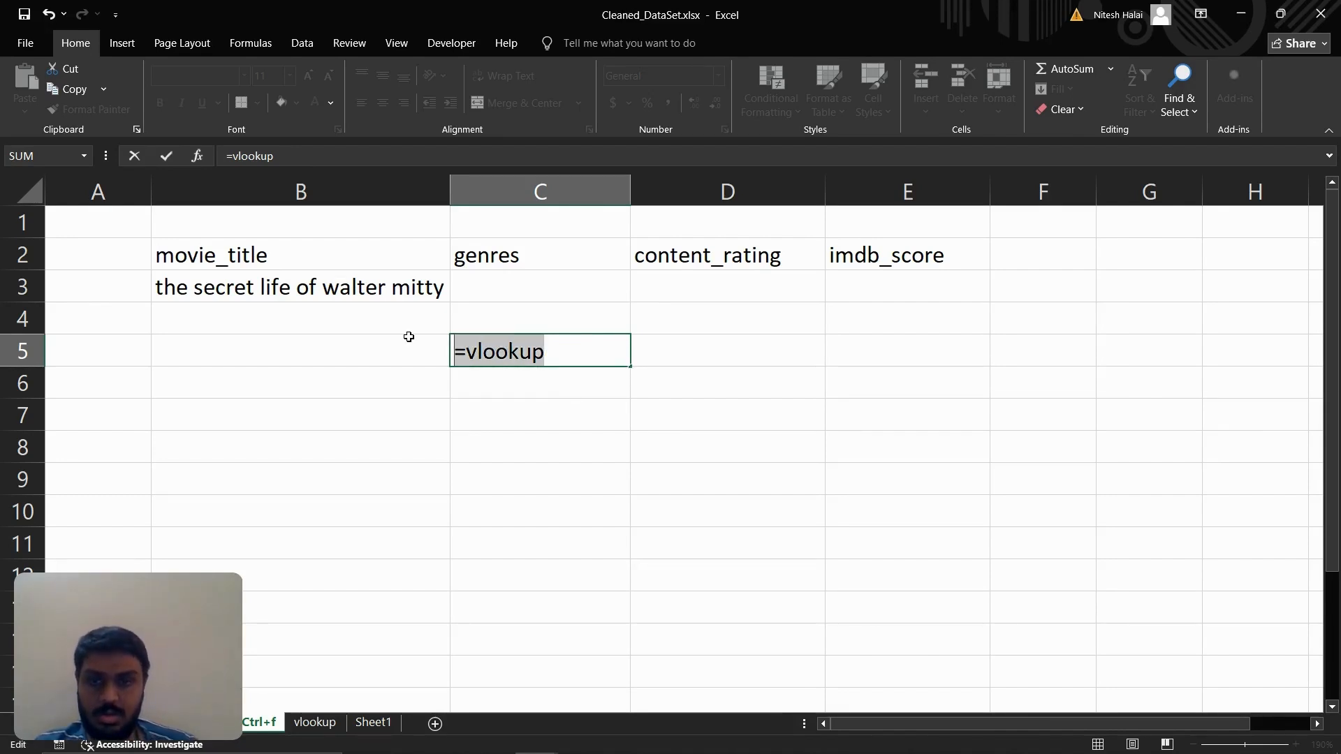
pyautogui.press('Escape')
pyautogui.click(330, 512)
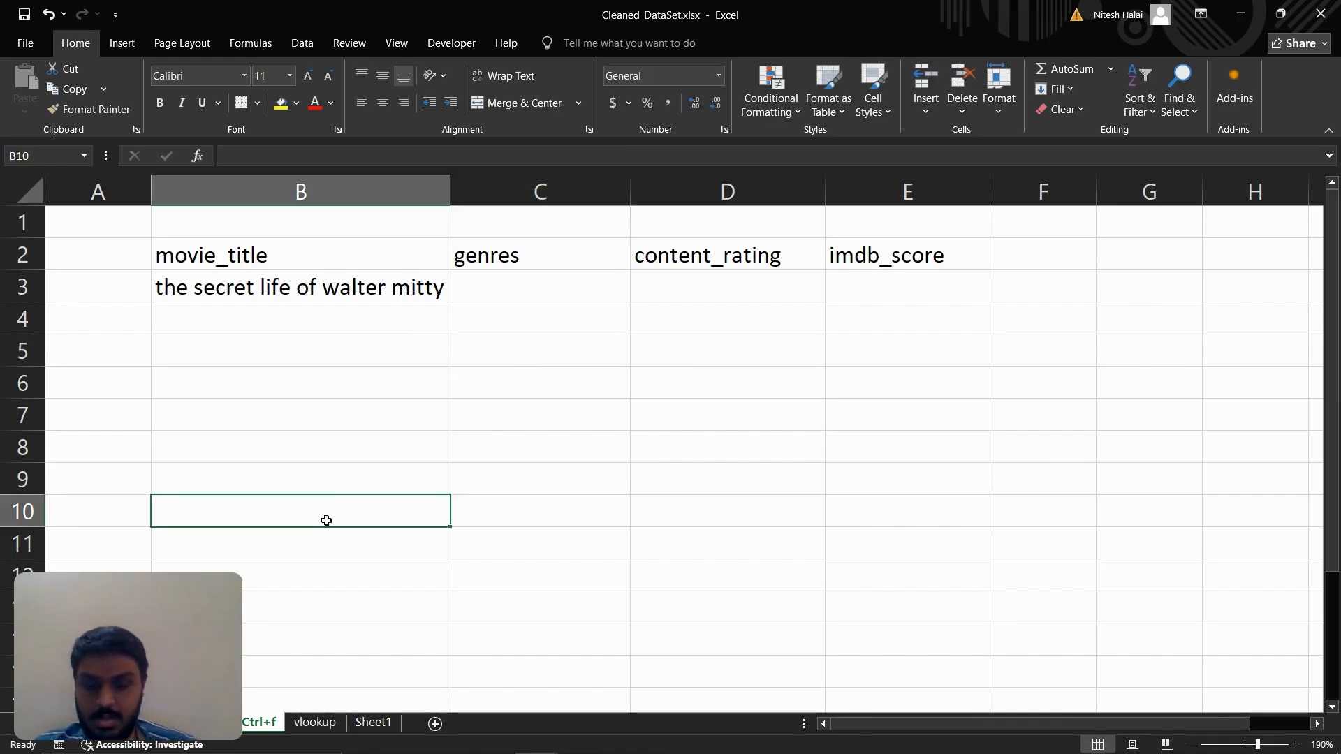
# On the movie dataset sheet, widen the director_name, movie_title, genres, content_rating and imdb_score columns
pyautogui.hotkey('ctrl', 'pageup')
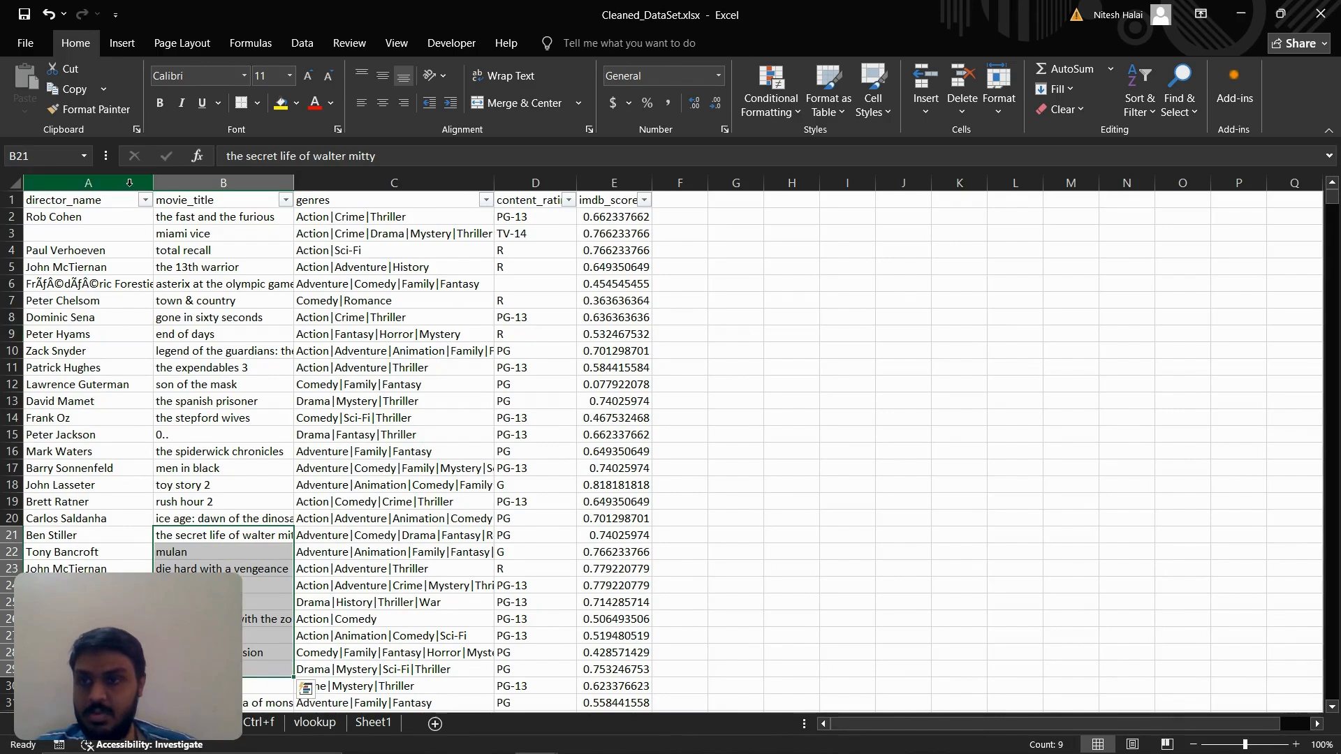
pyautogui.moveTo(153, 183); pyautogui.dragTo(238, 186)
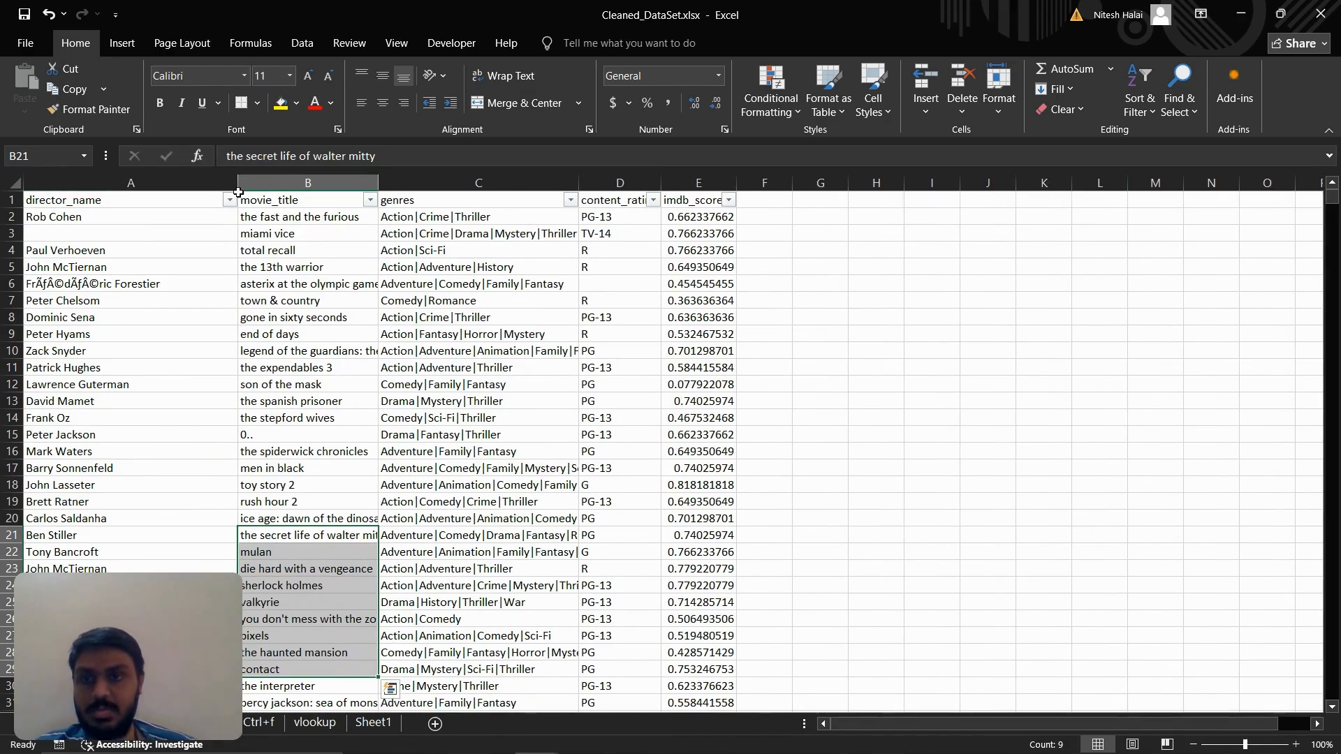
pyautogui.moveTo(379, 184); pyautogui.dragTo(446, 185)
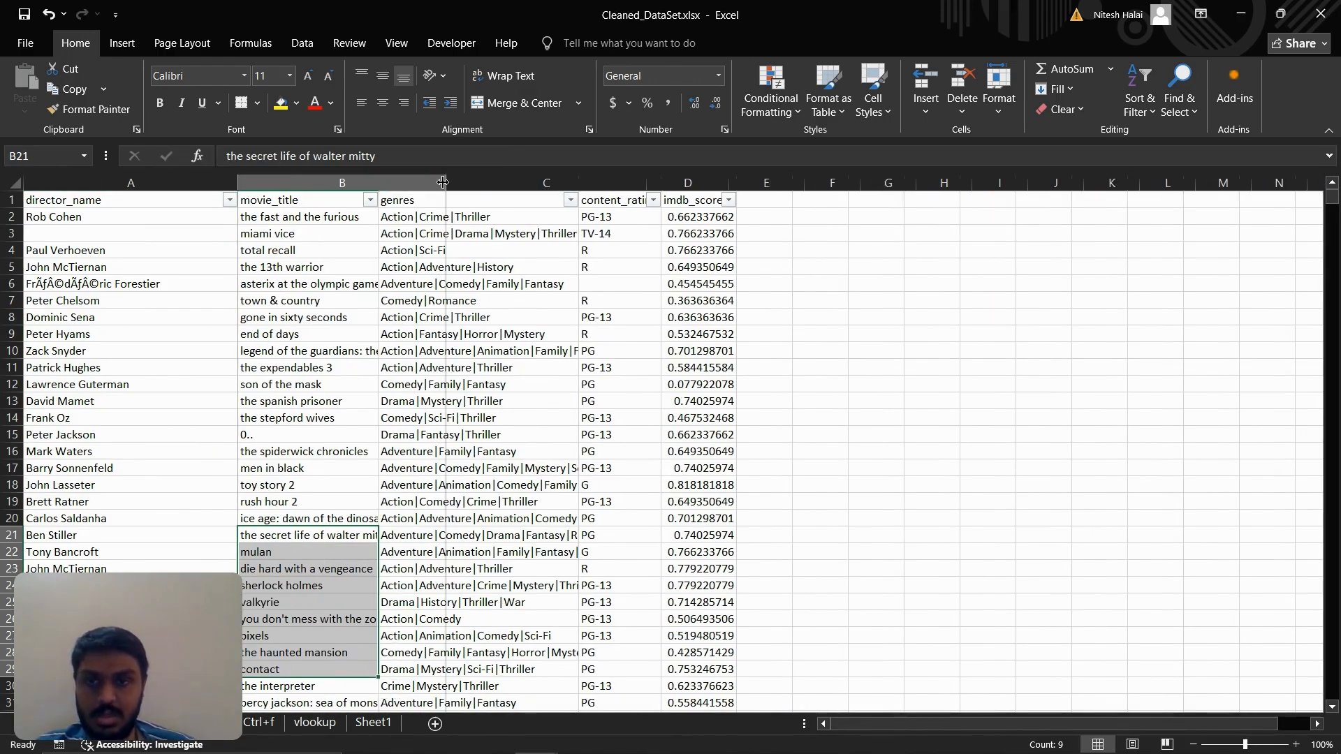
pyautogui.moveTo(647, 182); pyautogui.dragTo(1058, 183)
pyautogui.click(971, 219)
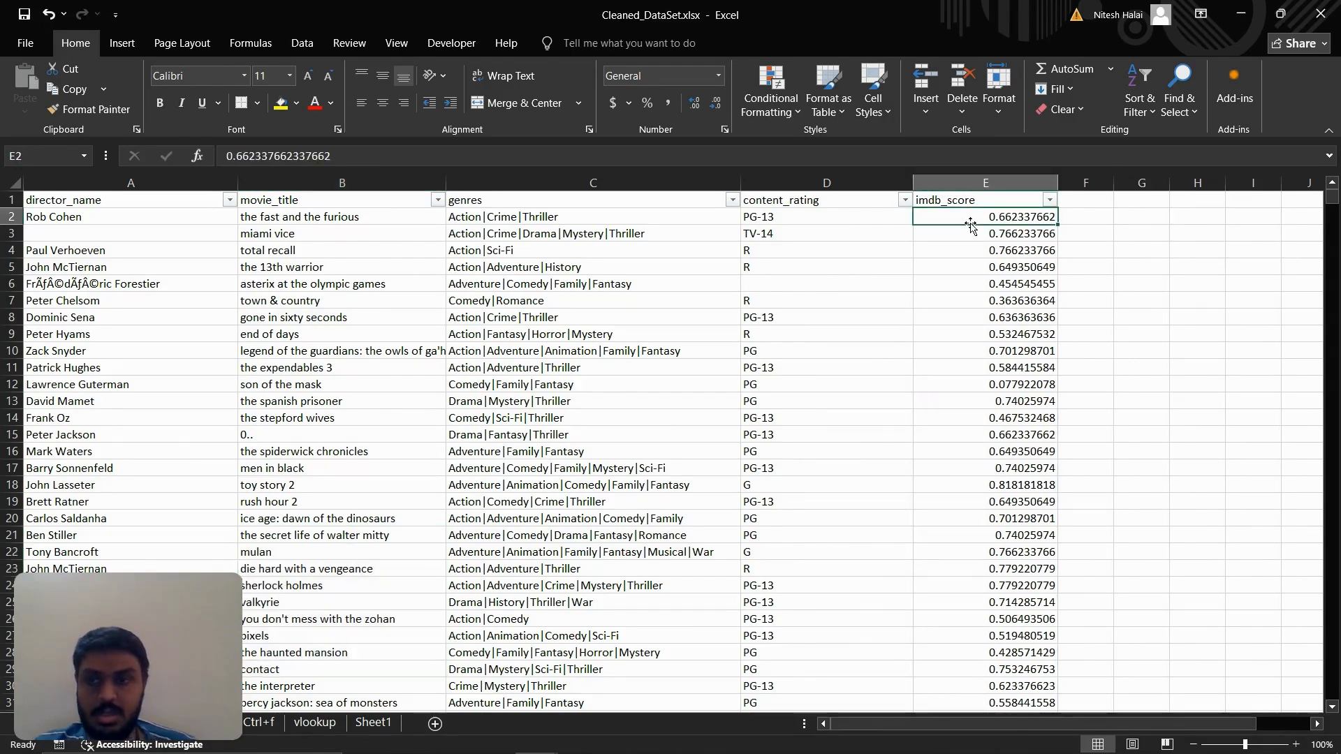
# Look through the first entries of the dataset's director_name column
pyautogui.click(739, 278)
pyautogui.press('Left')
pyautogui.press('Left')
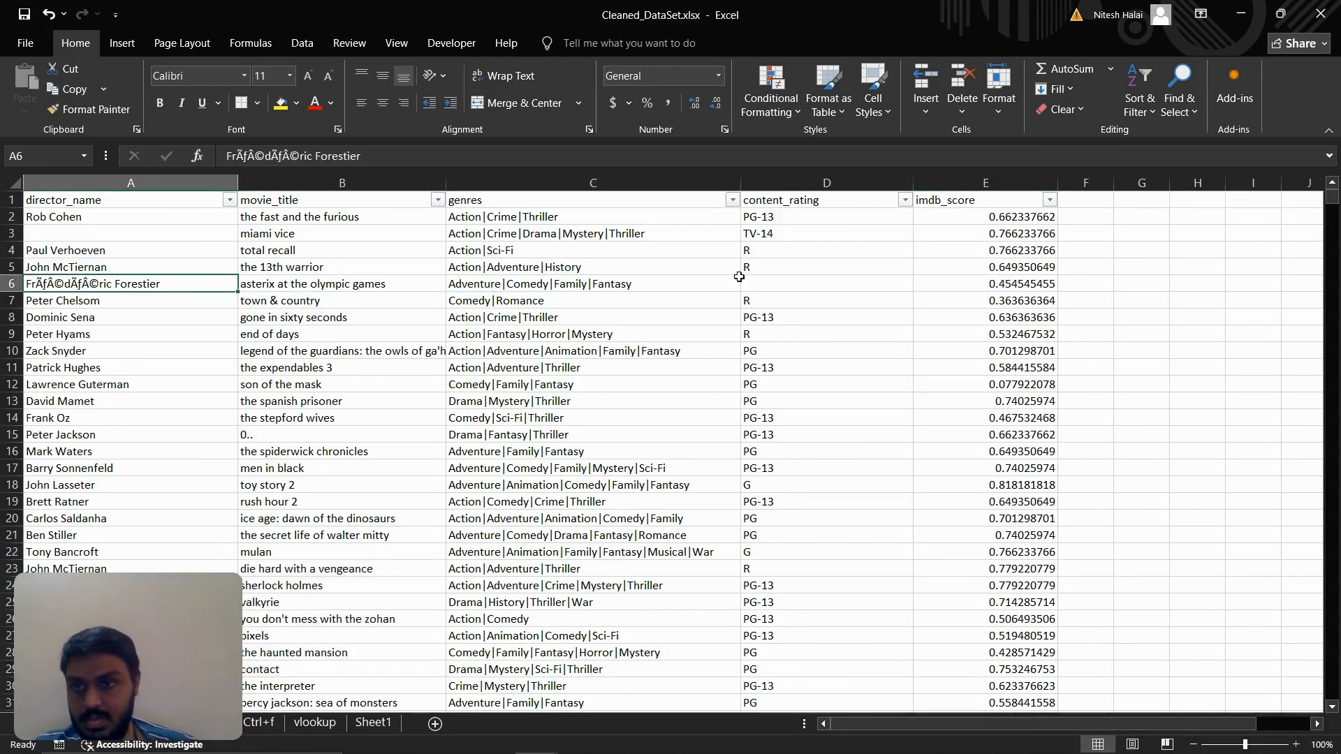
pyautogui.press('Up')
pyautogui.press('Up')
pyautogui.press('Up')
pyautogui.press('Up')
pyautogui.press('Down')
pyautogui.press('Down')
pyautogui.press('Down')
pyautogui.press('Down')
pyautogui.press('Down')
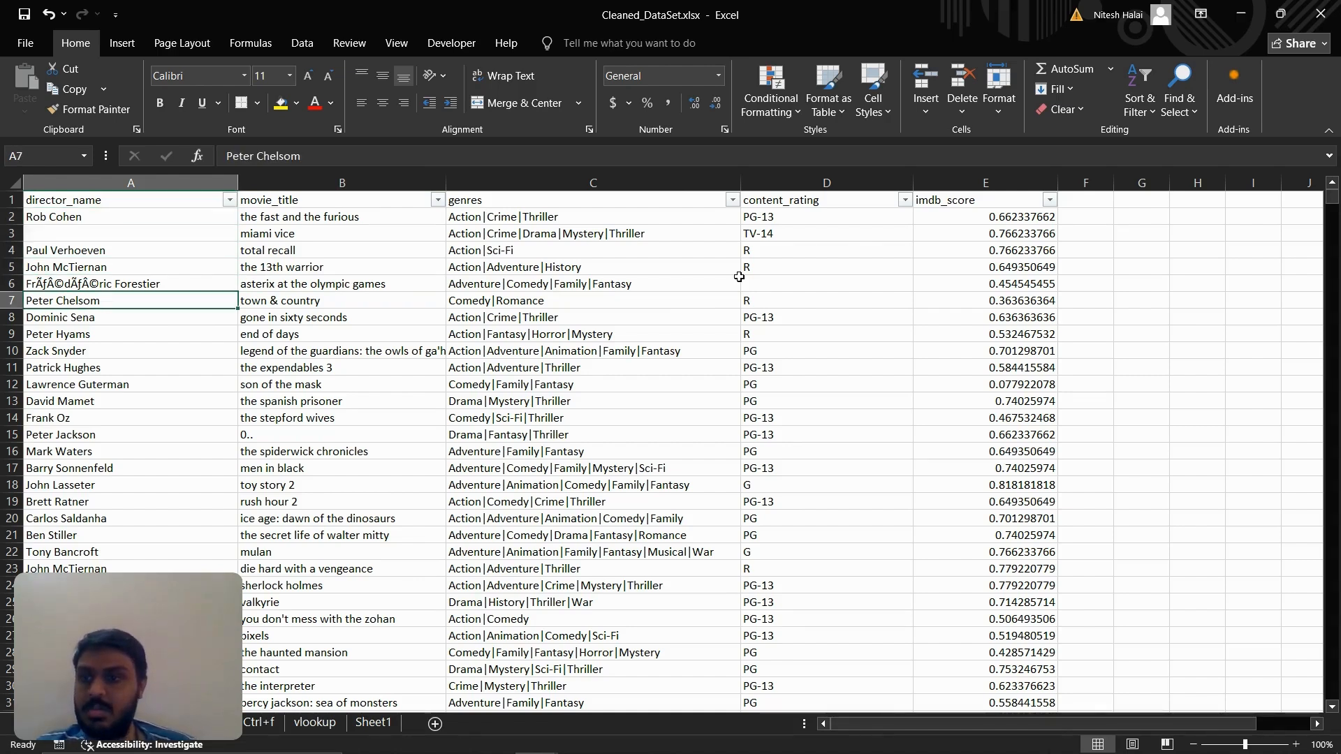
pyautogui.press('Up')
pyautogui.press('Up')
pyautogui.press('Up')
pyautogui.press('Up')
pyautogui.press('Up')
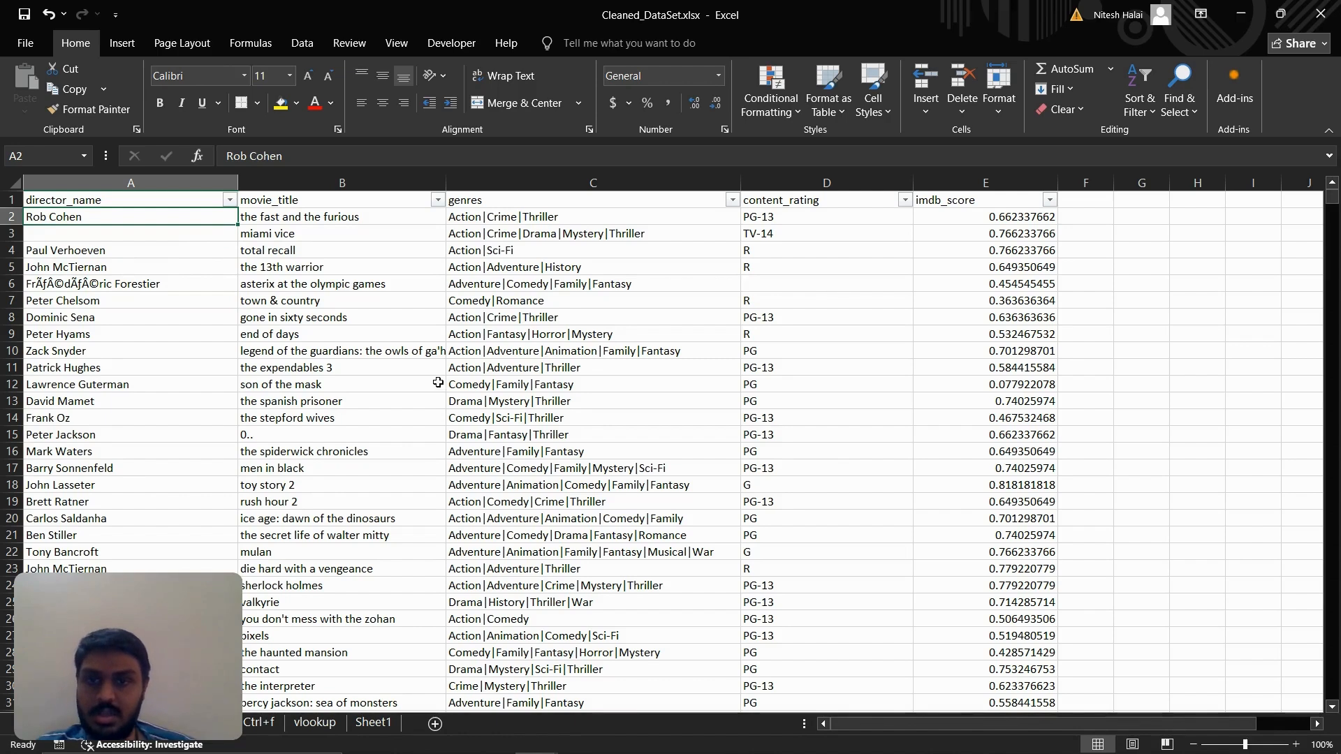
# Review the dataset's movie_title, genres, content_rating and imdb_score column headers
pyautogui.click(416, 386)
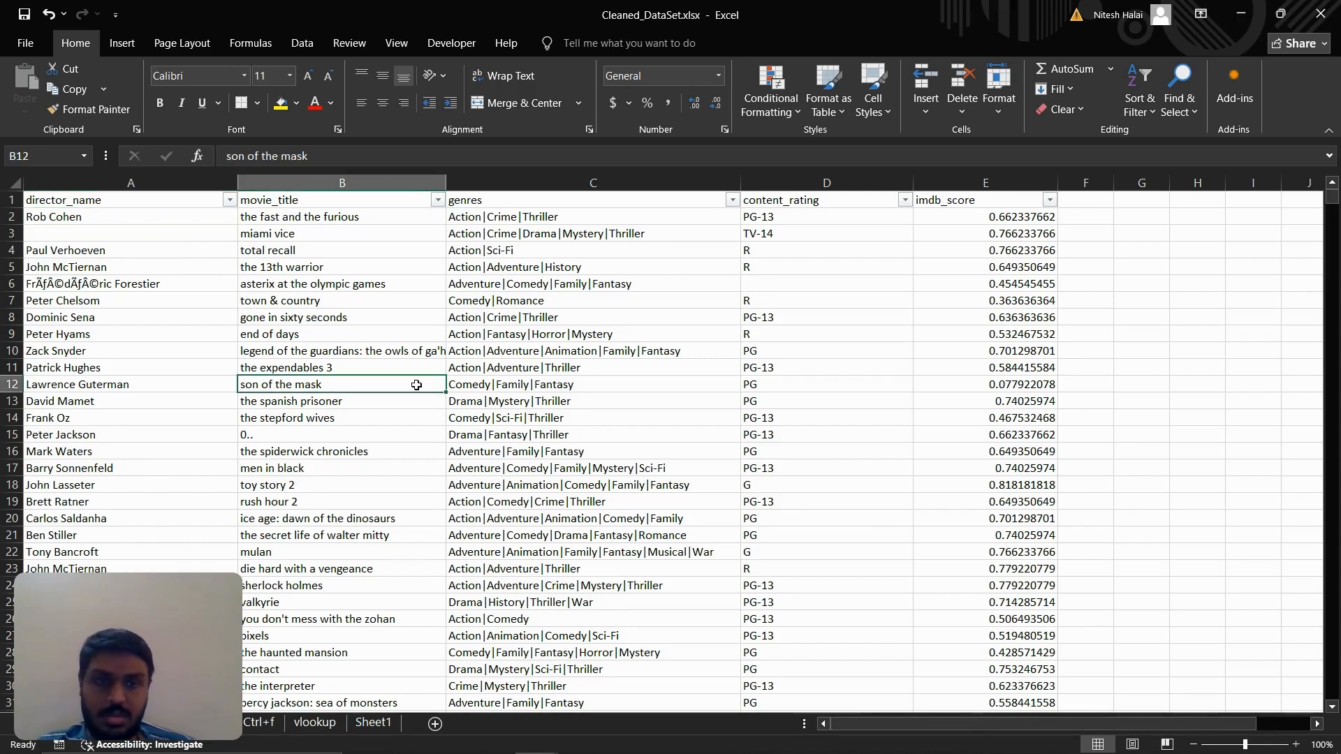
pyautogui.click(327, 282)
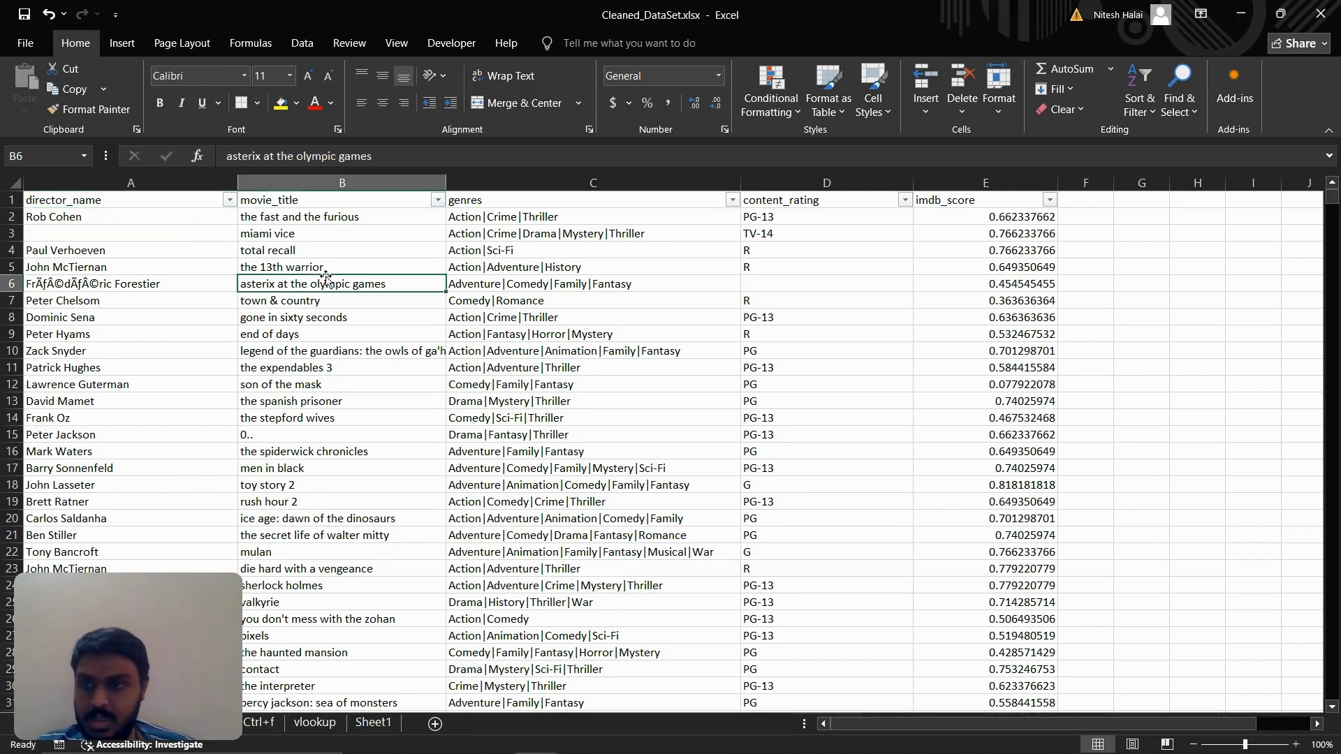
pyautogui.click(268, 201)
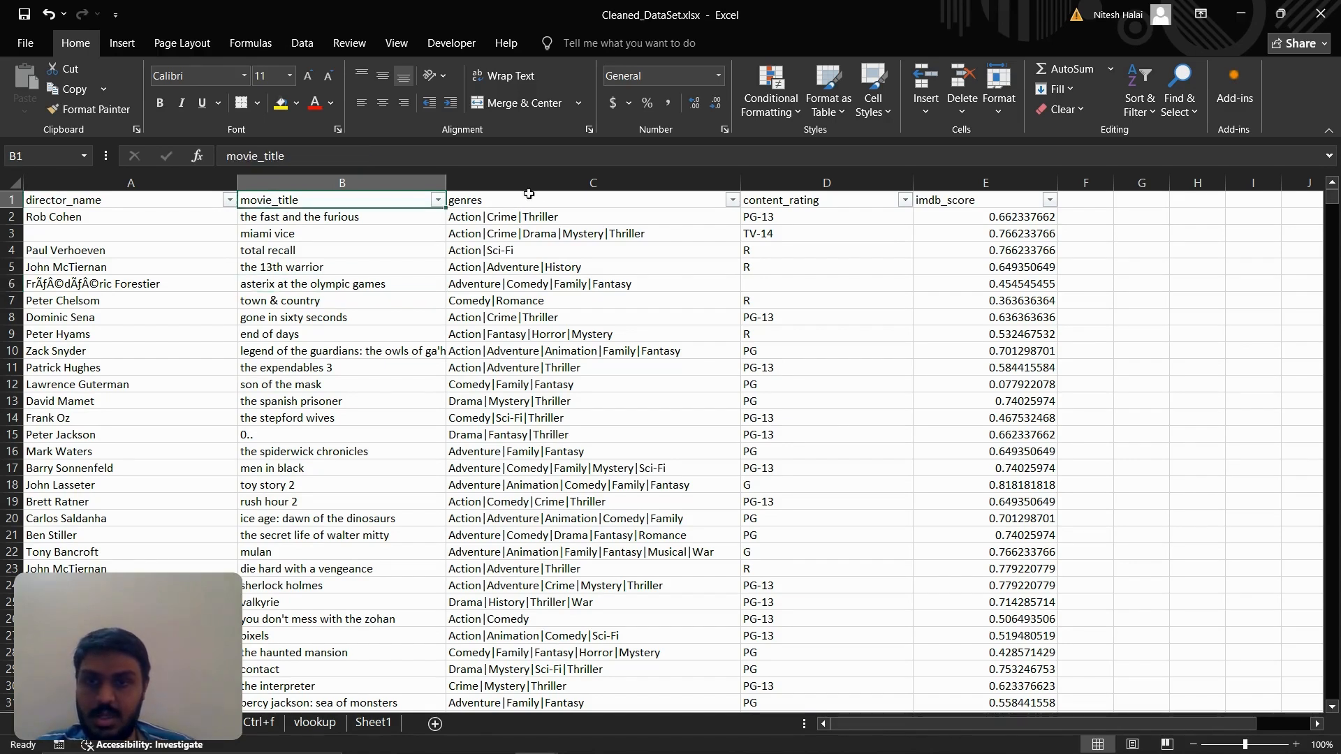
pyautogui.click(550, 198)
pyautogui.click(804, 196)
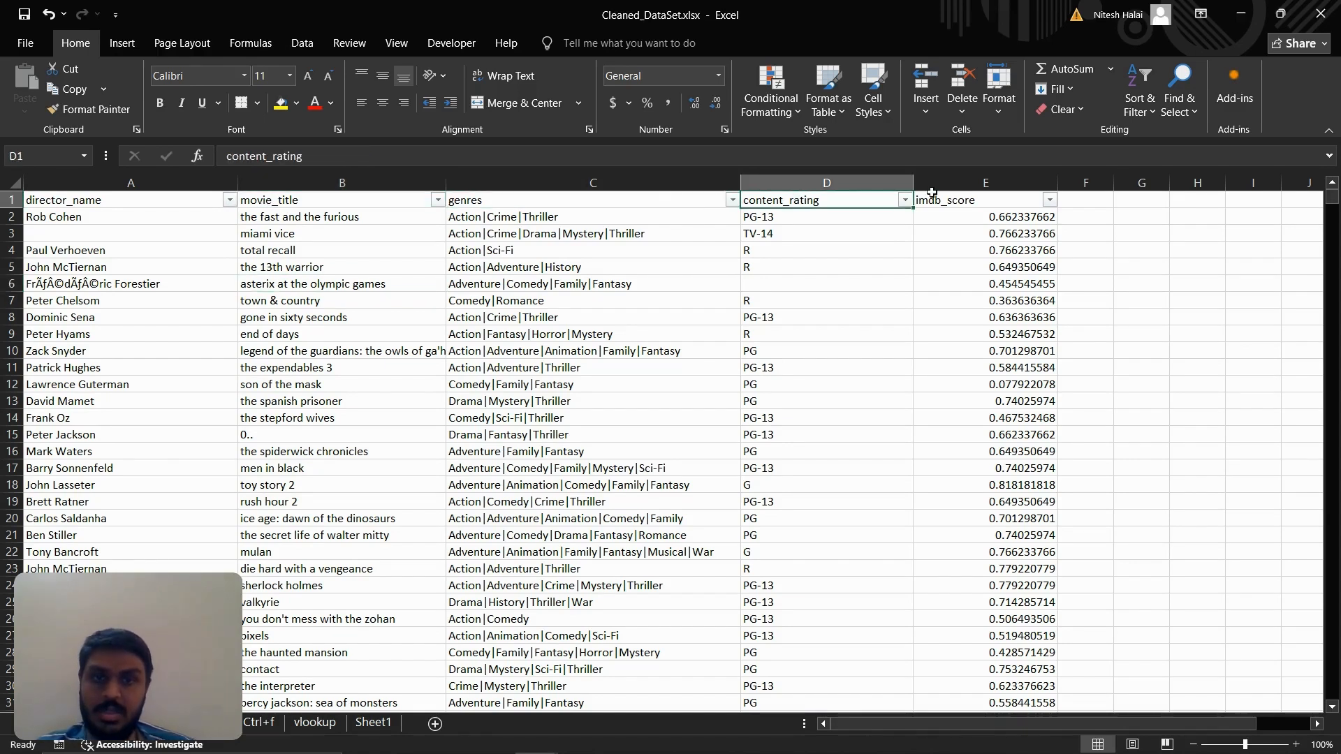
pyautogui.click(986, 205)
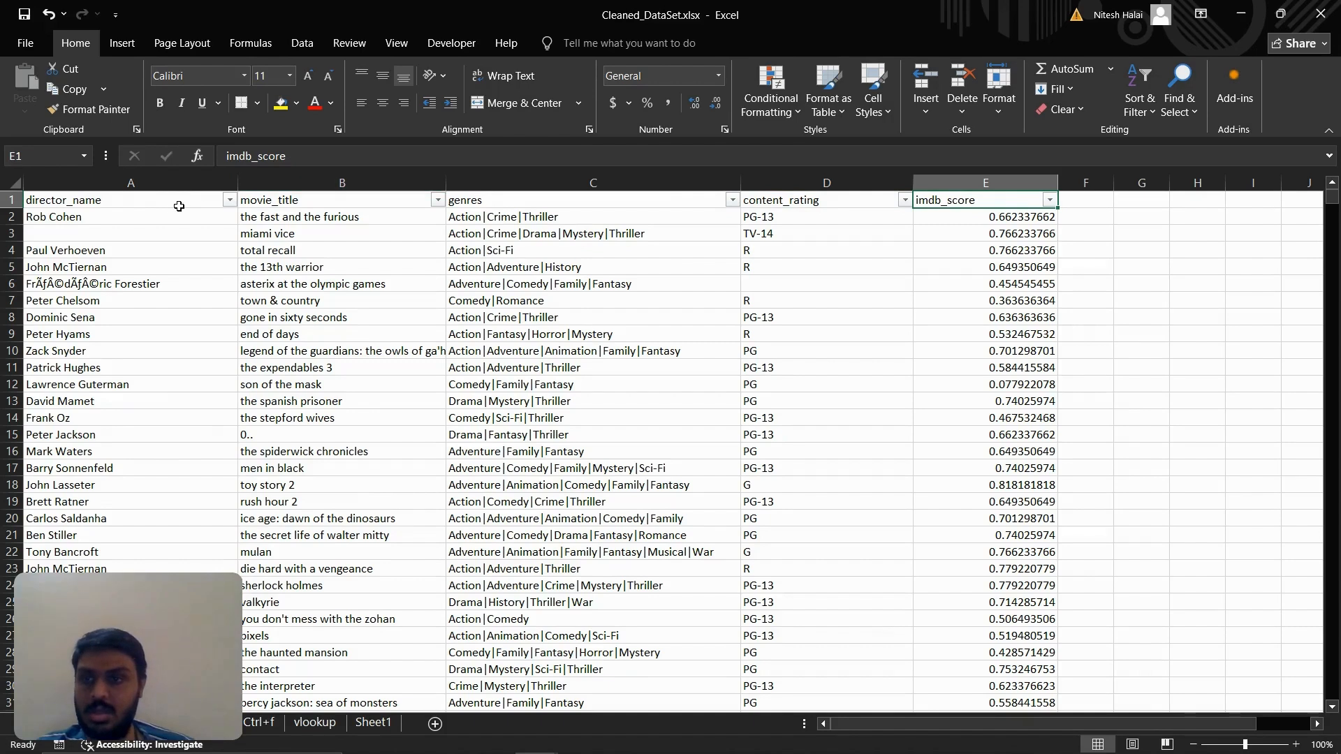
pyautogui.click(165, 211)
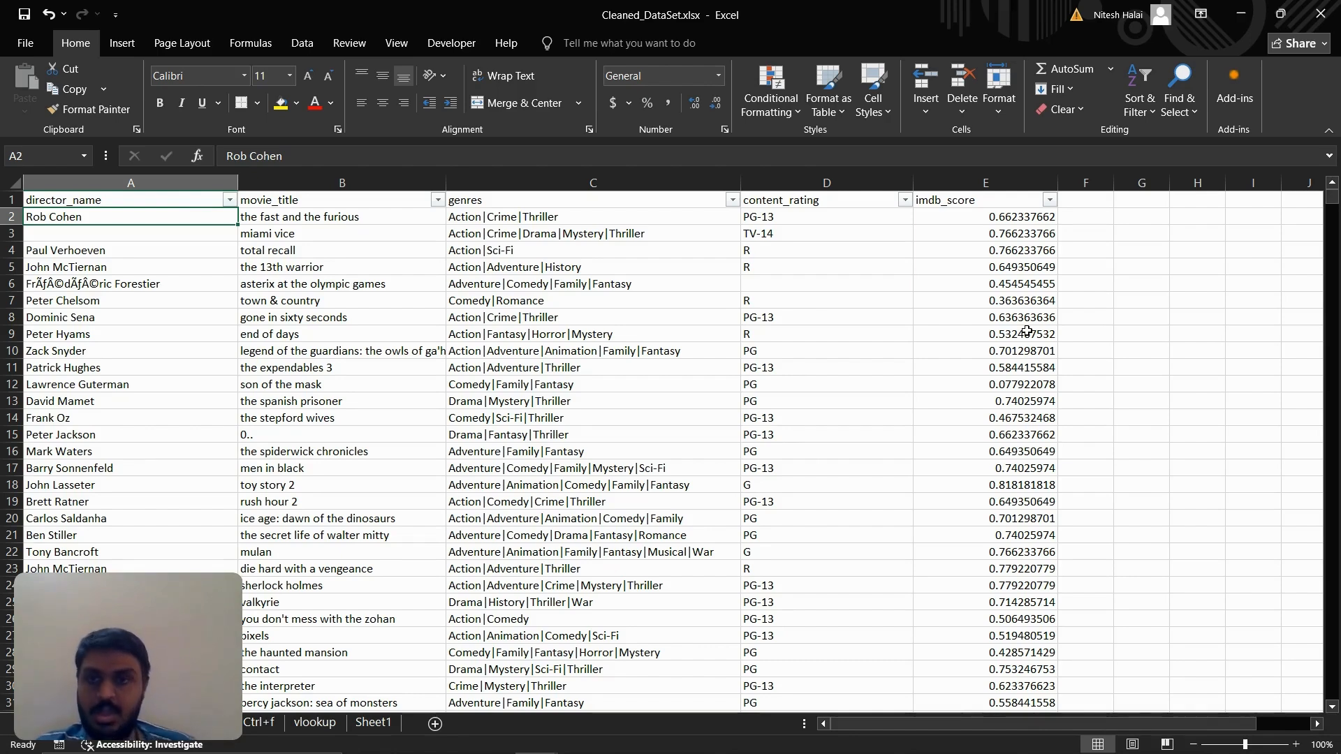
# On the Ctrl+f sheet, copy the movie title "the secret life of walter mitty" from cell B3
pyautogui.hotkey('ctrl', 'pagedown')
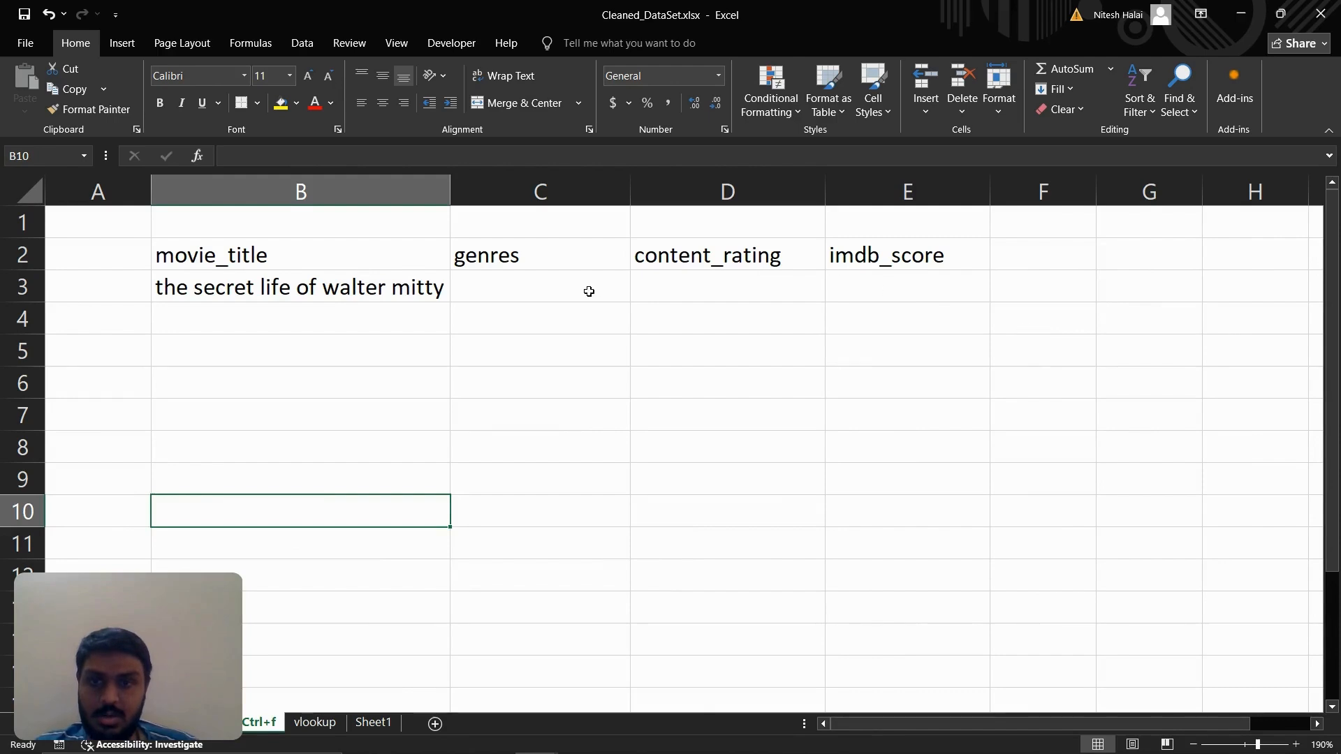
pyautogui.click(209, 289)
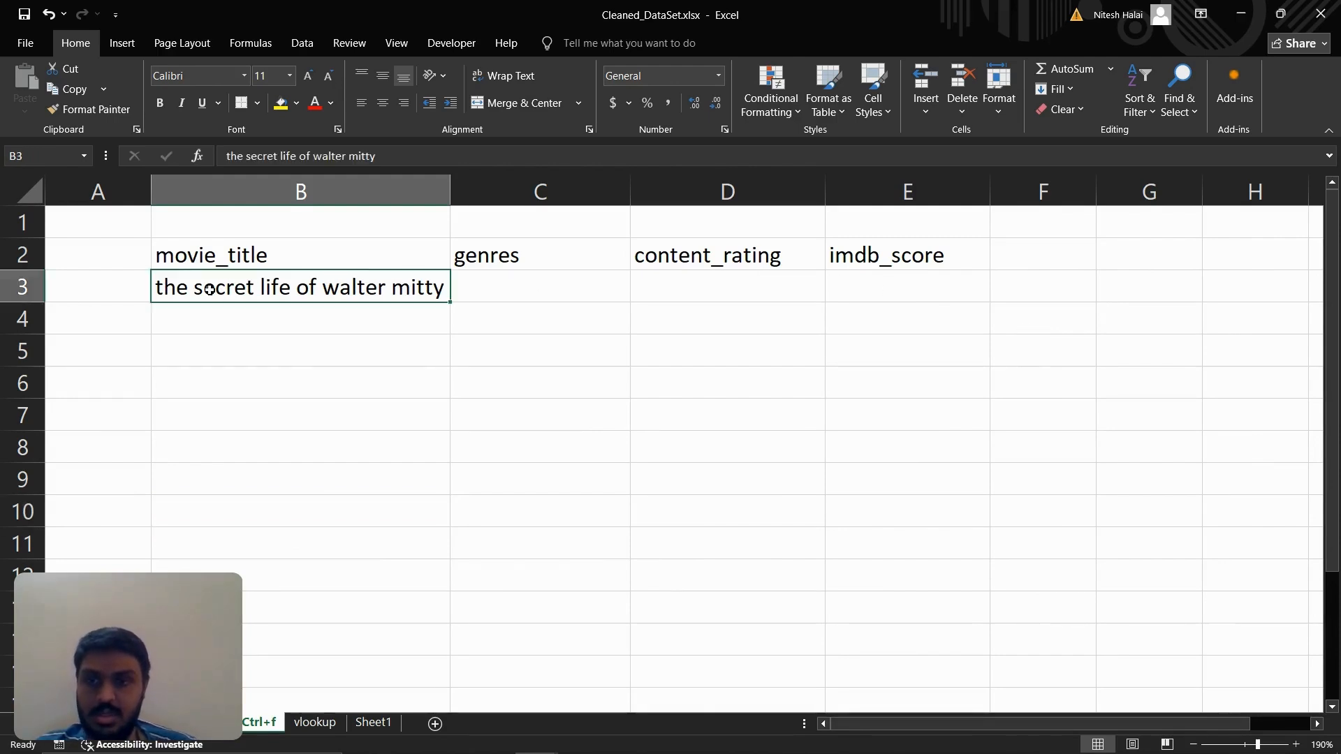
pyautogui.click(475, 253)
pyautogui.moveTo(474, 254); pyautogui.dragTo(907, 291)
pyautogui.click(506, 293)
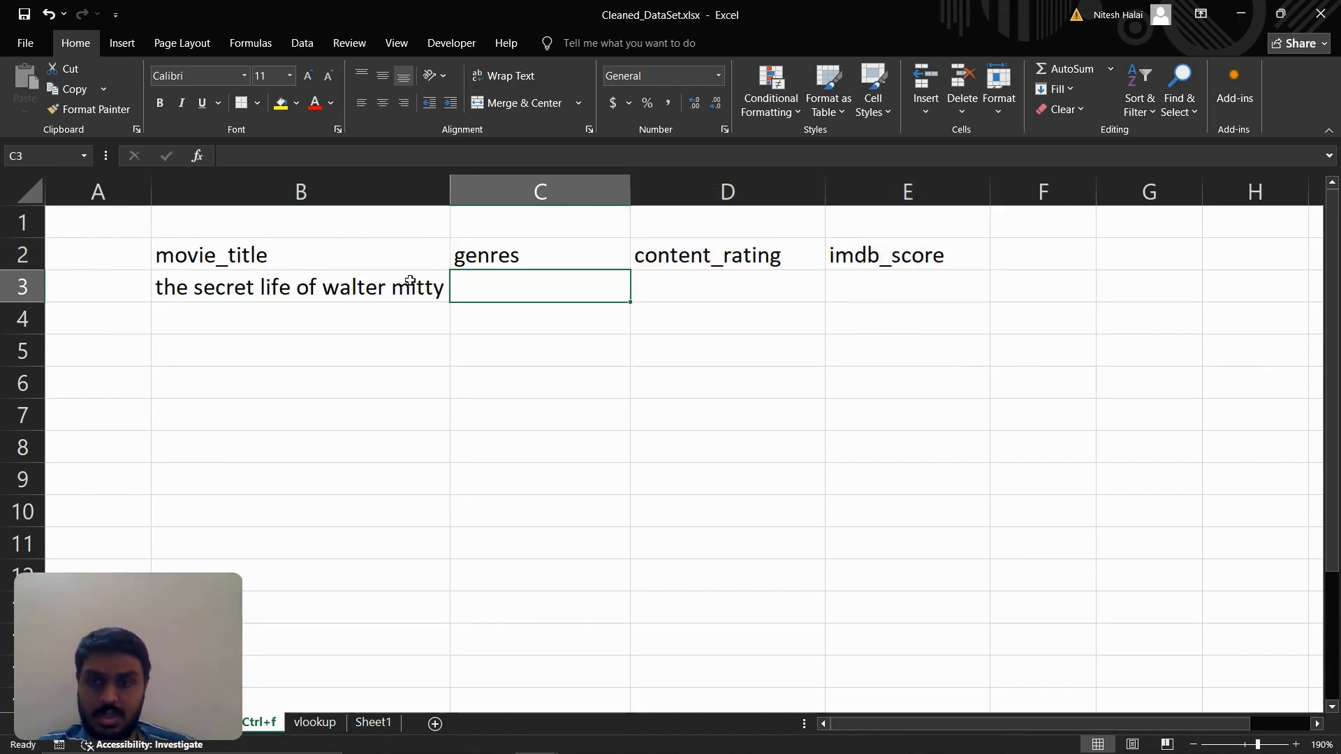
pyautogui.click(294, 288)
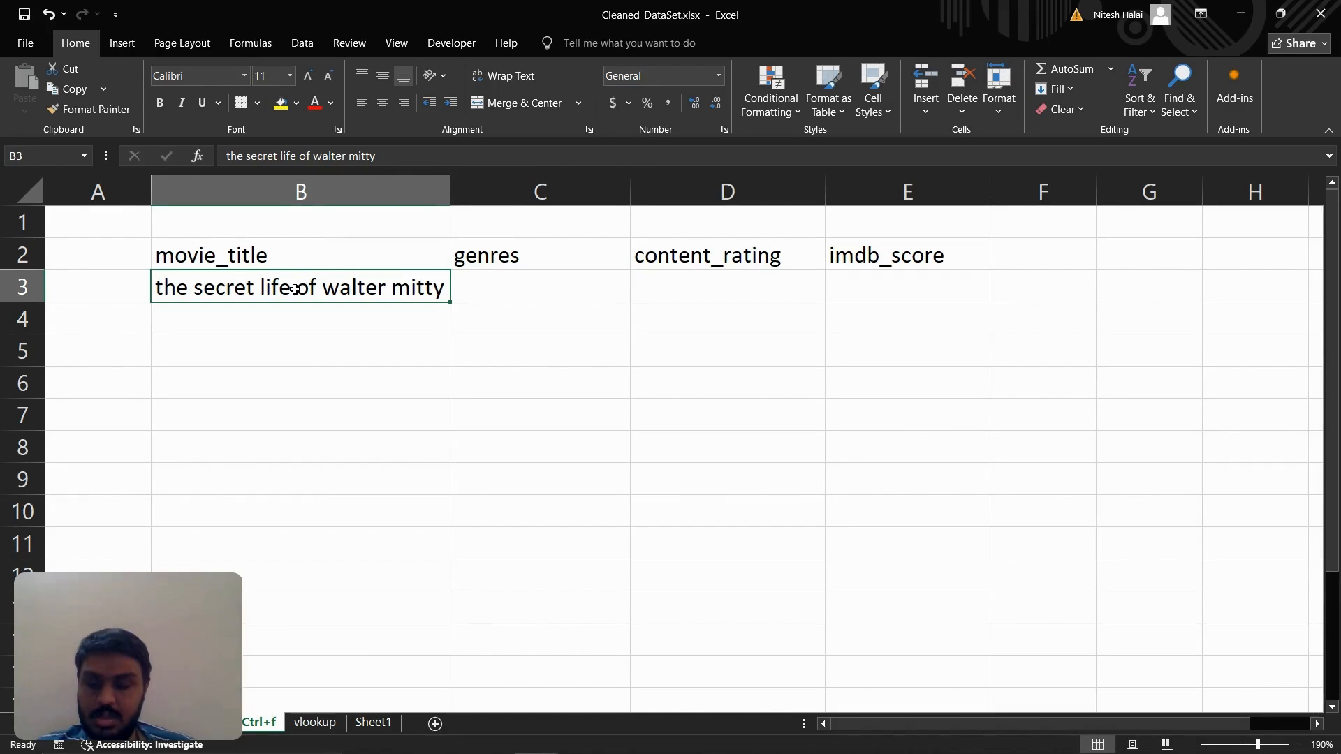
pyautogui.hotkey('ctrl', 'c')
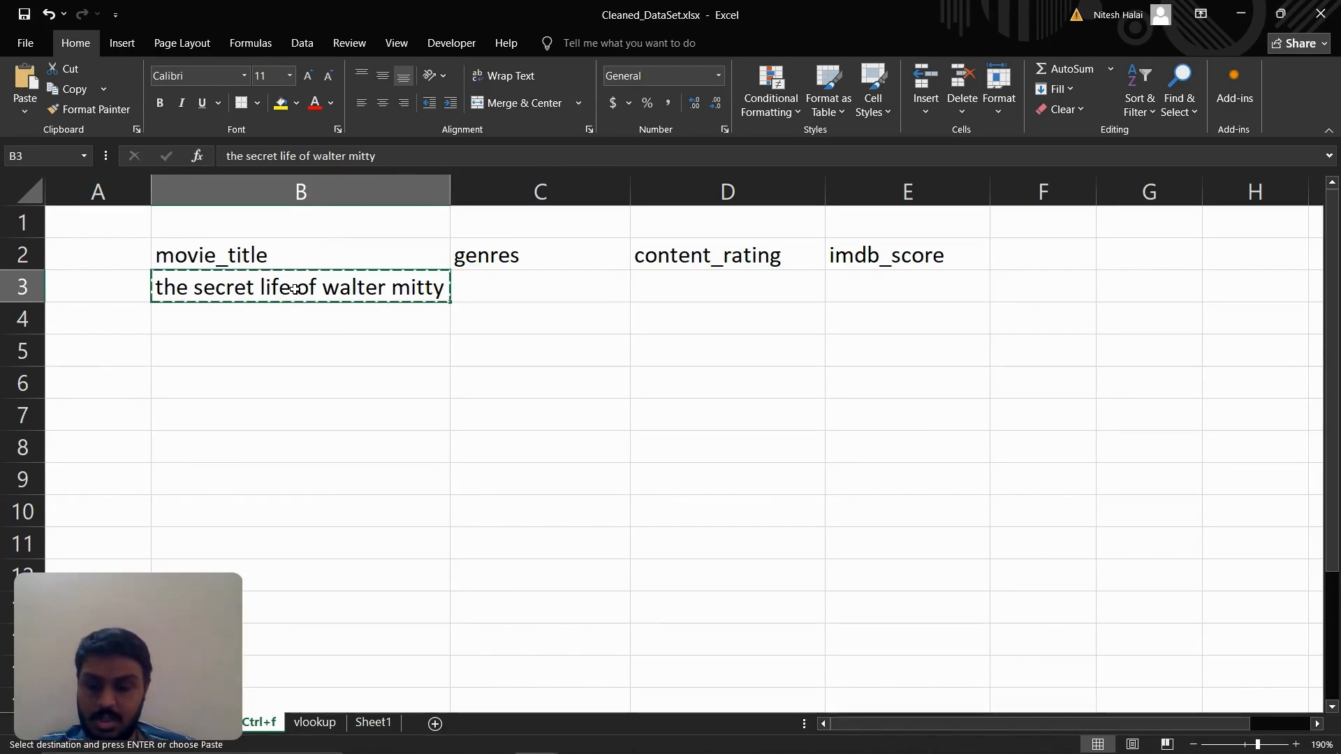
# Search the movie dataset sheet for "the secret life of walter mitty" and keep the search dialog clear of the matching row
pyautogui.hotkey('ctrl', 'pageup')
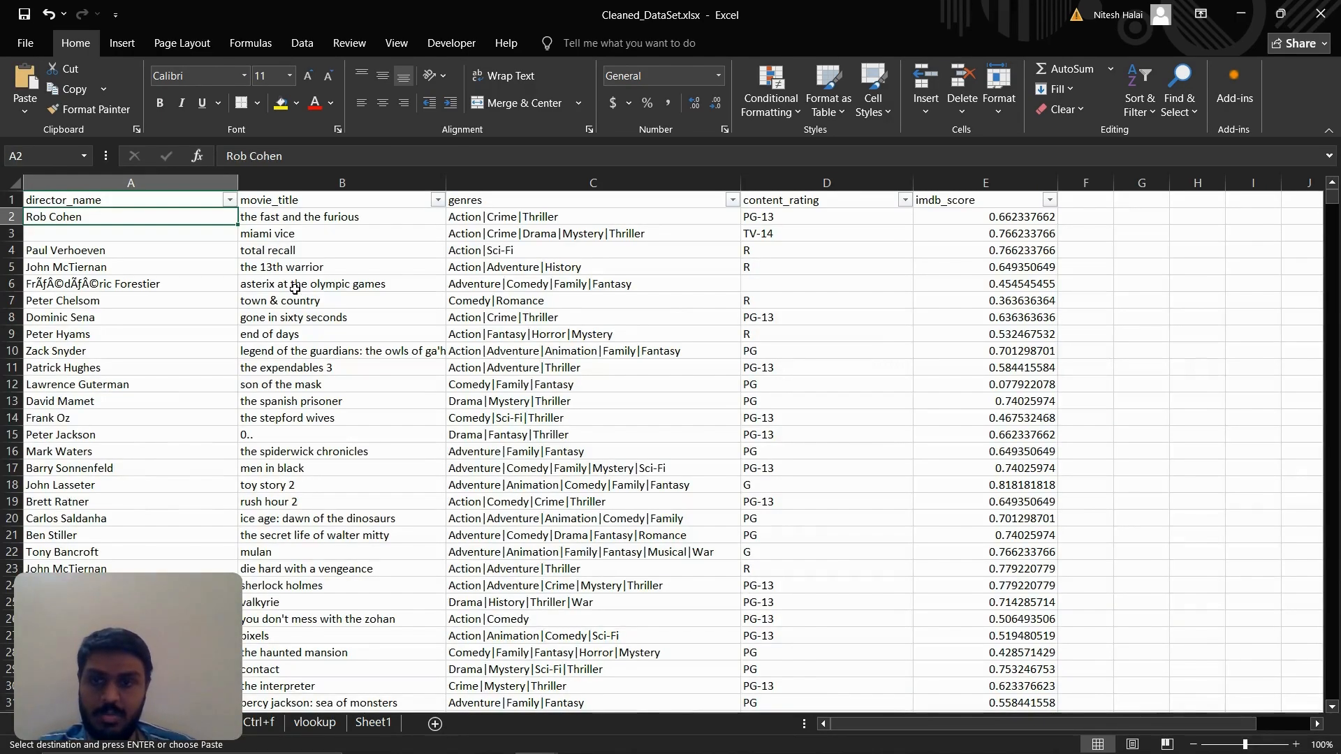
pyautogui.hotkey('ctrl', 'f')
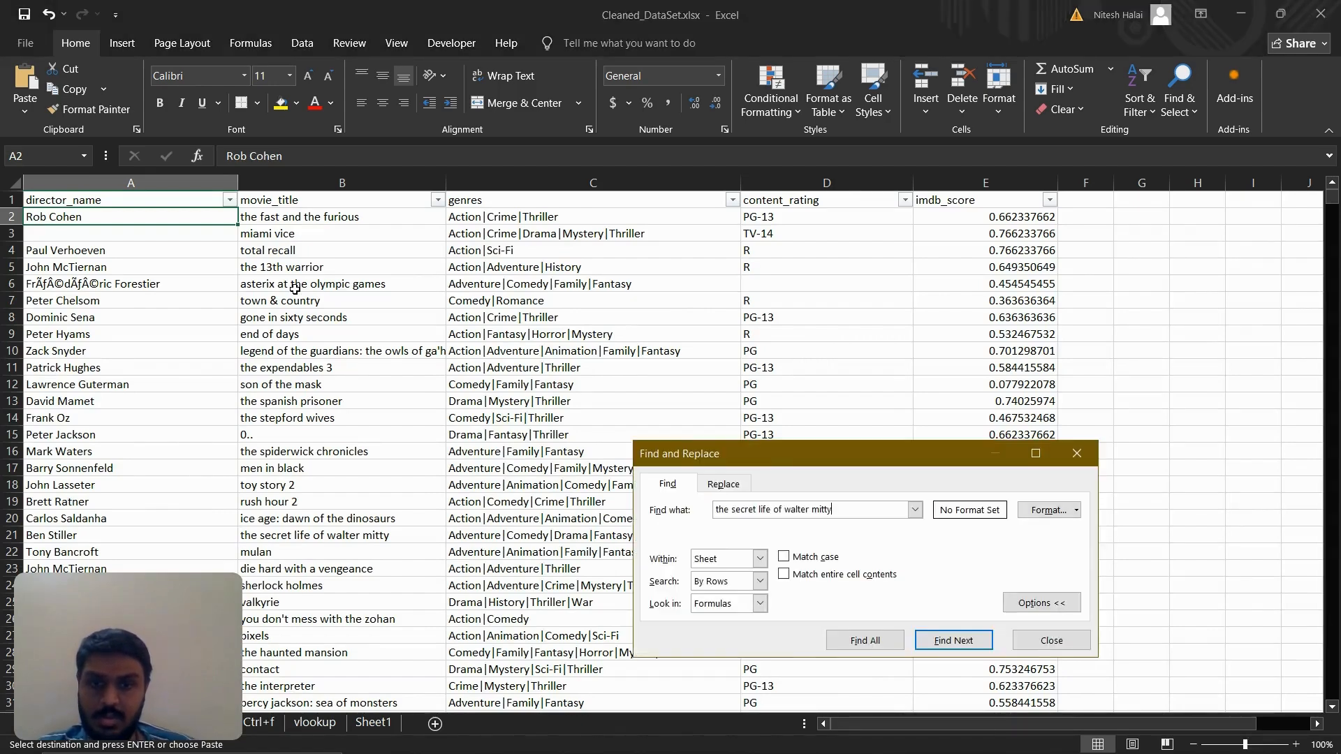
pyautogui.press('Return')
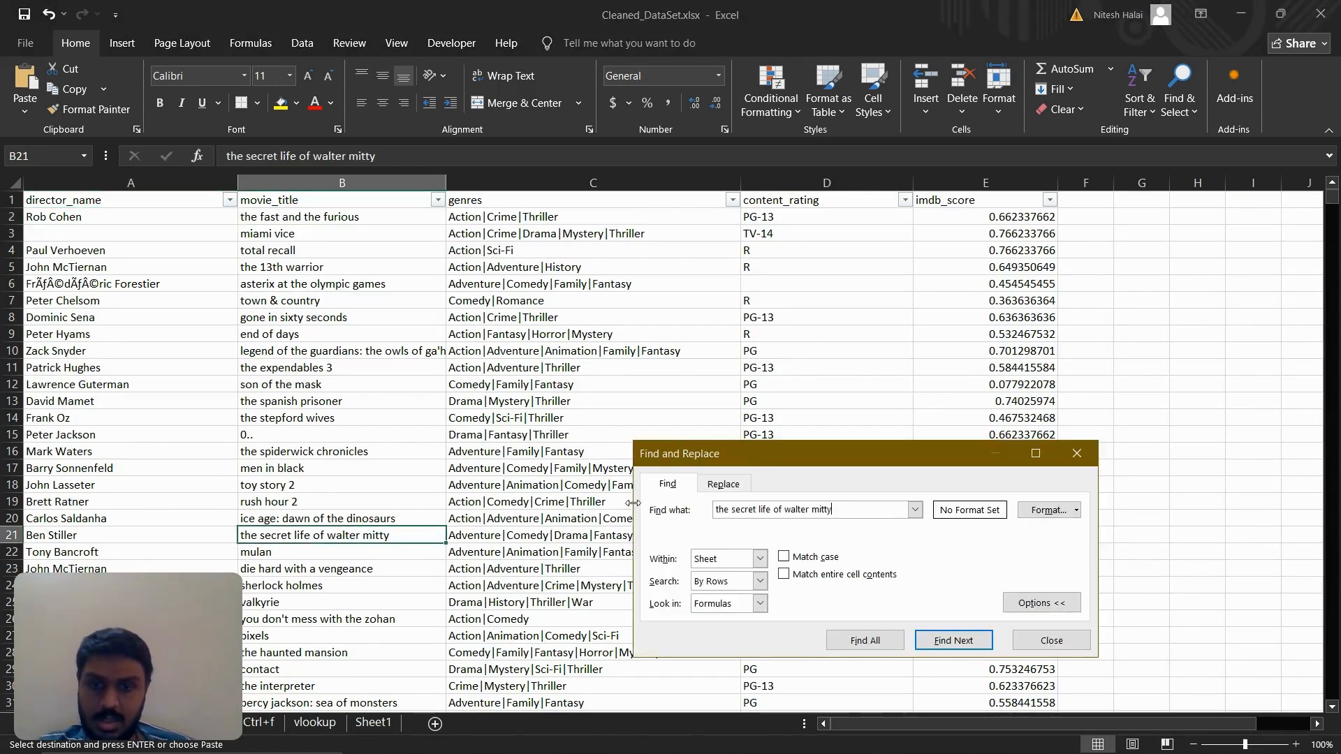
pyautogui.moveTo(703, 454); pyautogui.dragTo(538, 170)
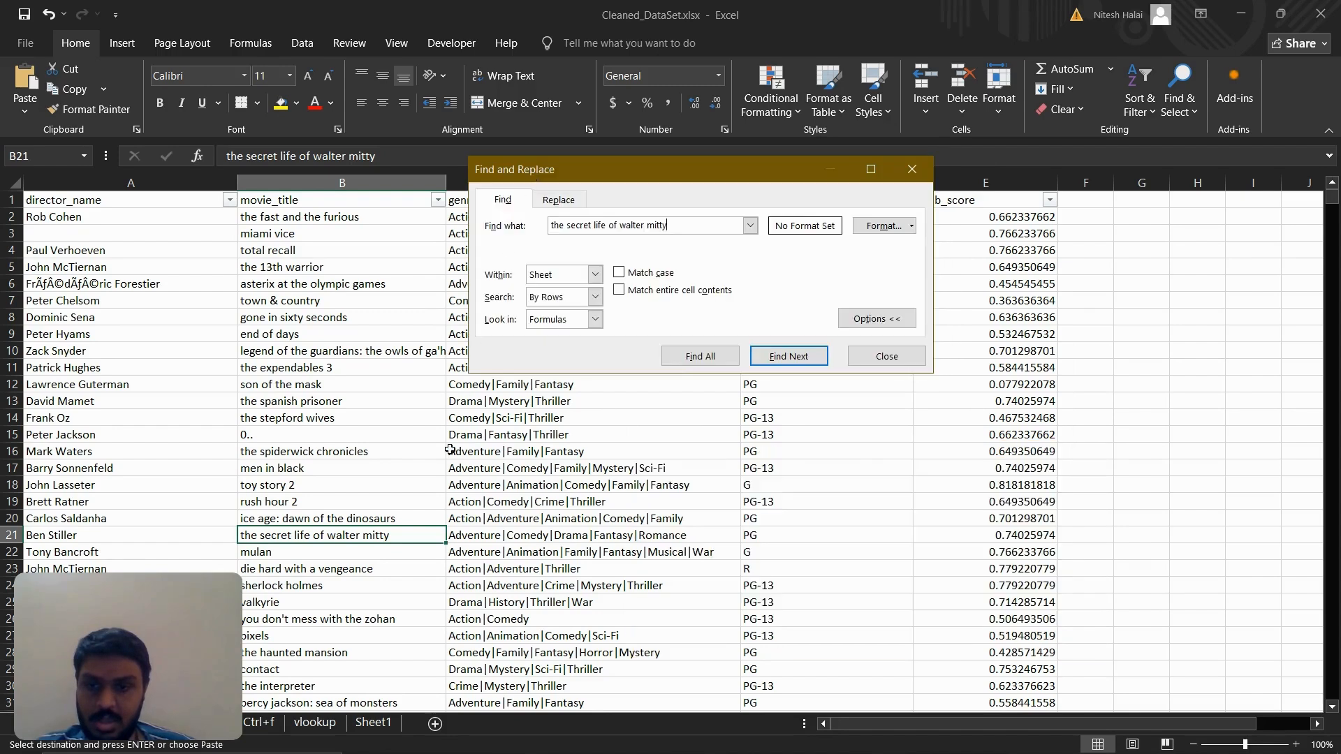
# Copy the genres, content_rating and imdb_score cells of the "the secret life of walter mitty" row
pyautogui.click(480, 535)
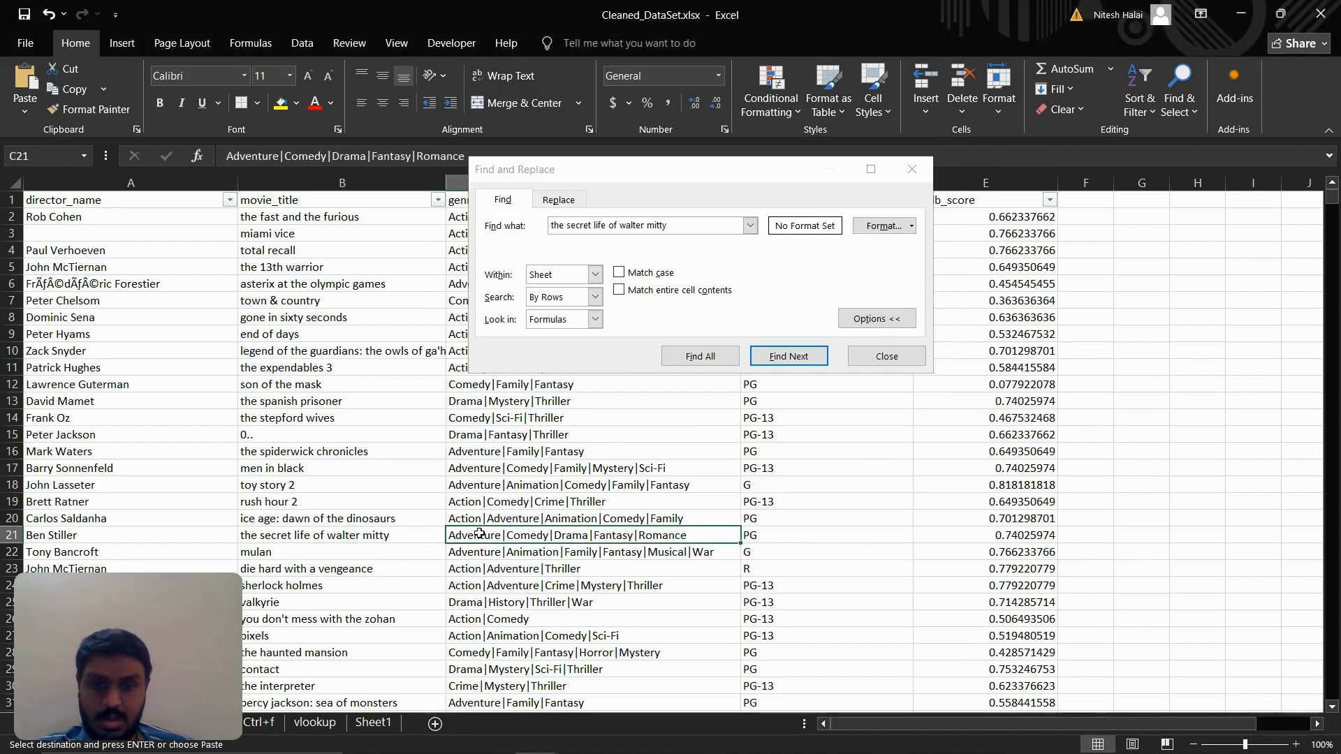
pyautogui.hotkey('shift', 'Right')
pyautogui.hotkey('shift', 'Right')
pyautogui.hotkey('ctrl', 'c')
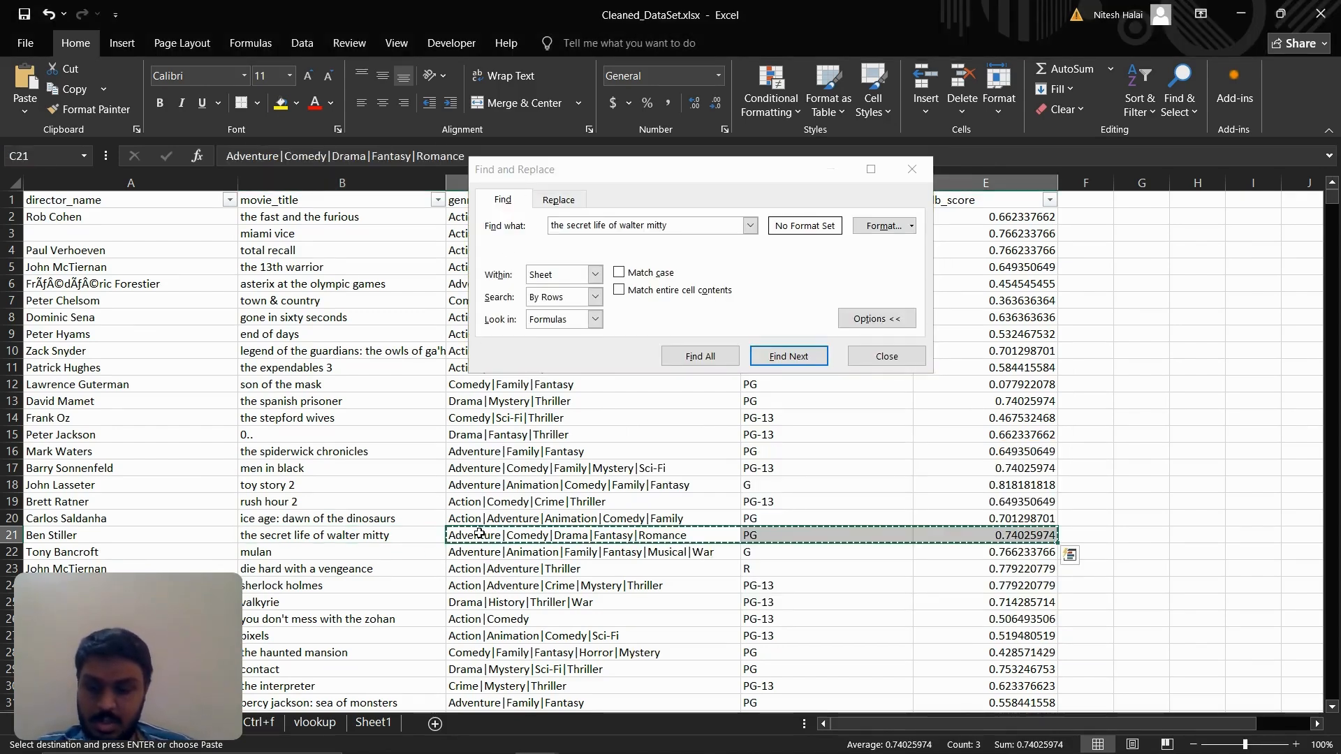
# Paste the copied genres, content_rating and imdb_score values into C3:E3 of the Ctrl+f sheet and keep the search dialog clear of them
pyautogui.hotkey('ctrl', 'pagedown')
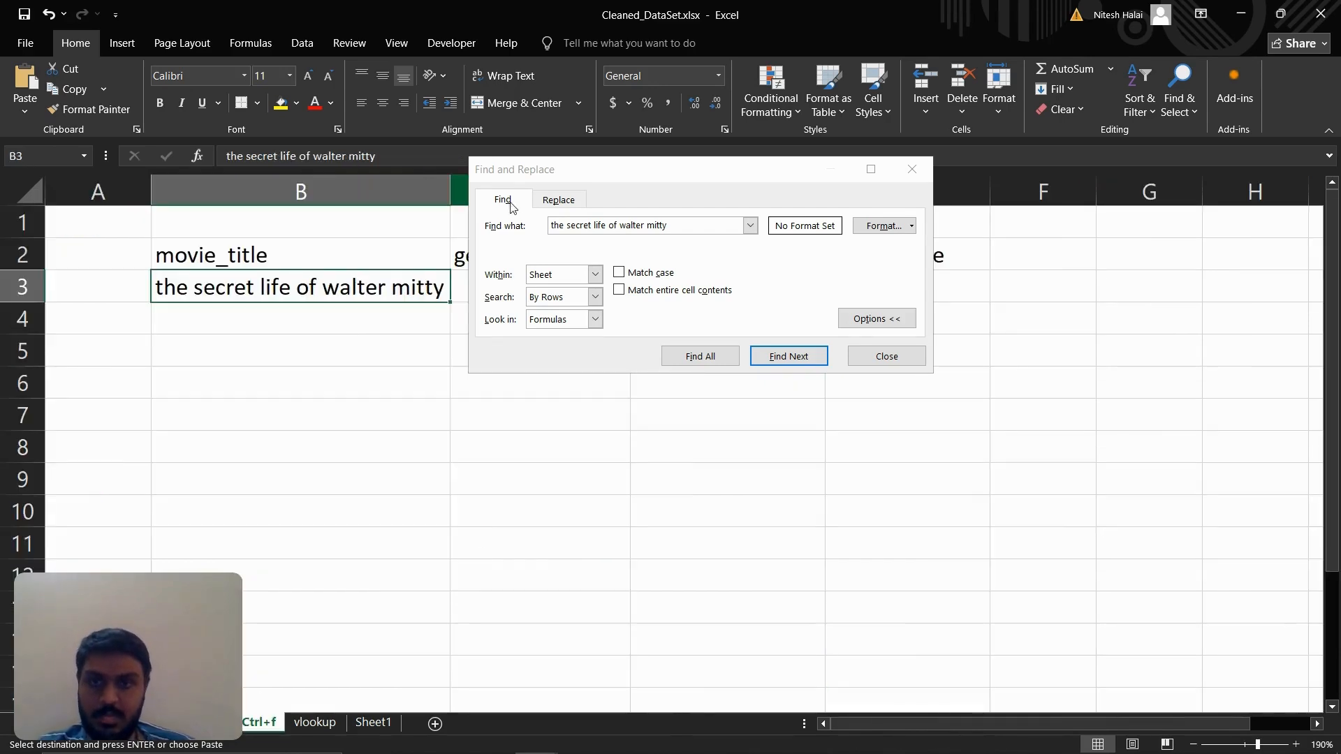
pyautogui.moveTo(526, 179); pyautogui.dragTo(475, 429)
pyautogui.click(495, 291)
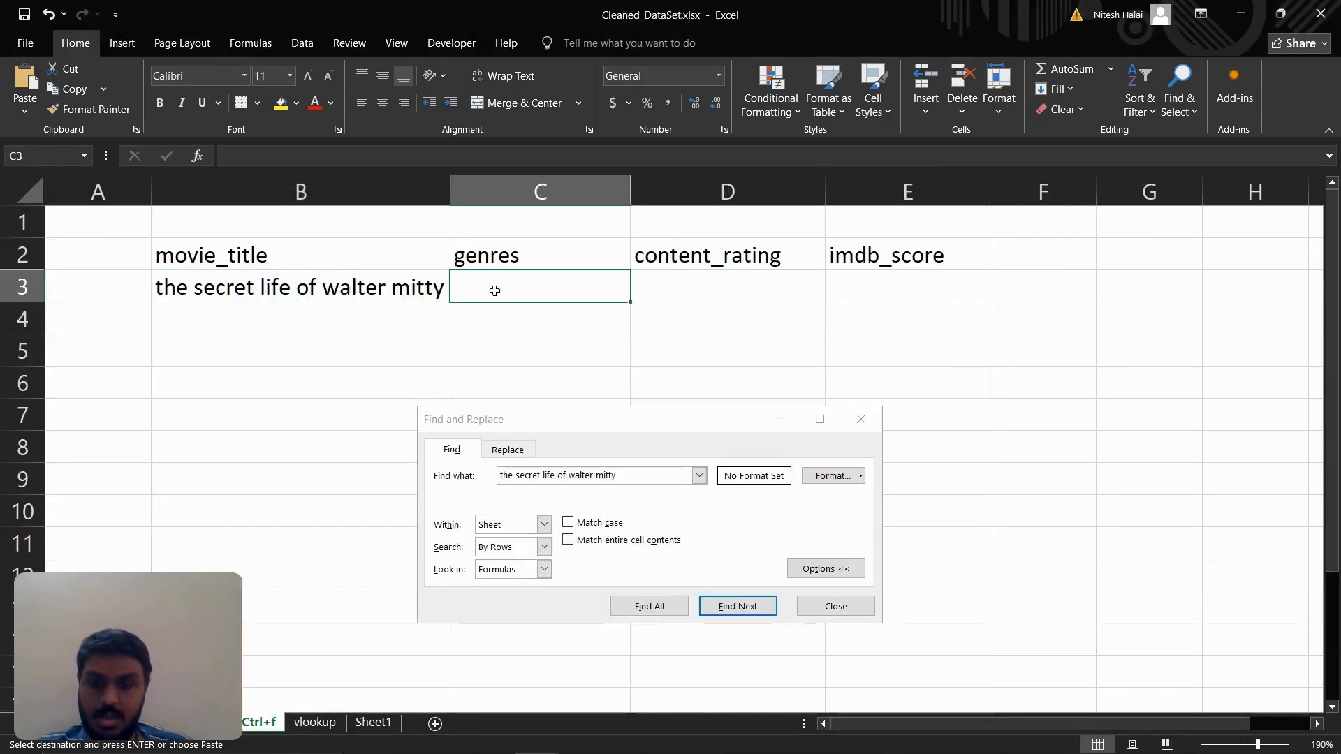
pyautogui.hotkey('ctrl', 'v')
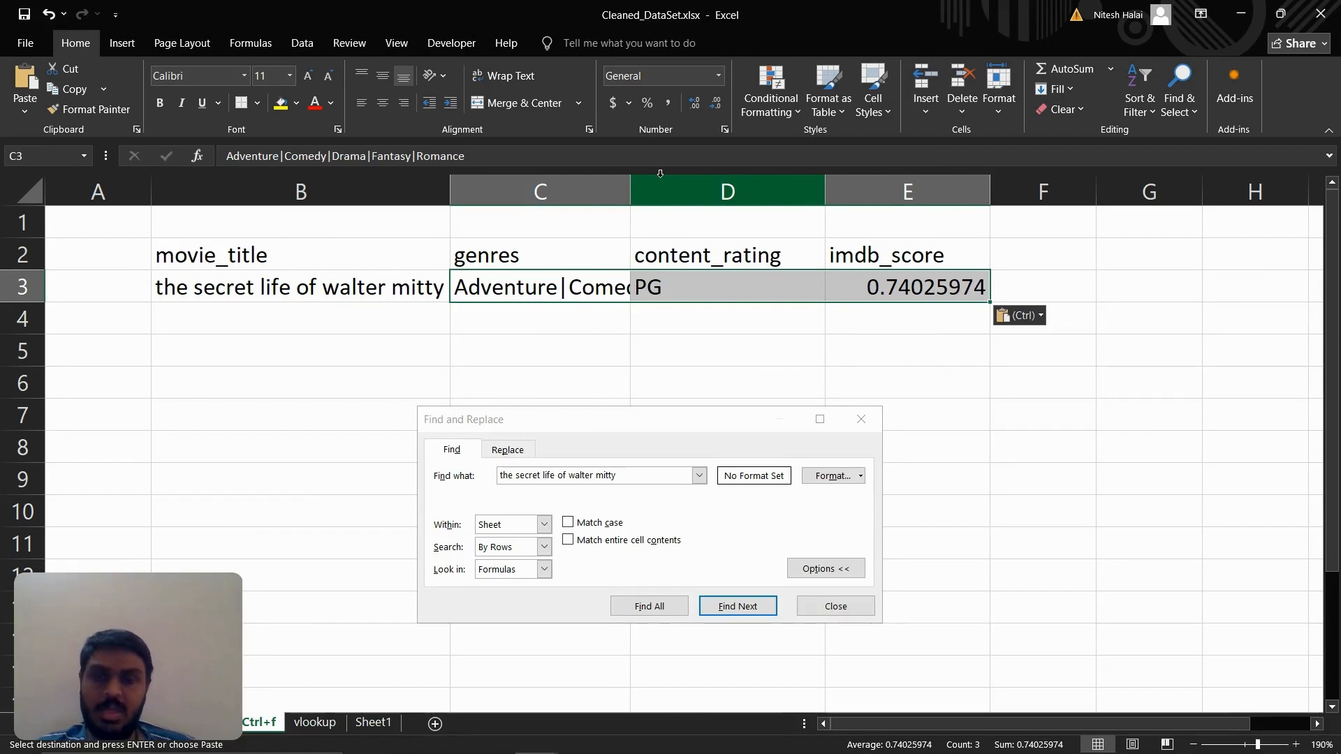
pyautogui.moveTo(545, 425); pyautogui.dragTo(768, 381)
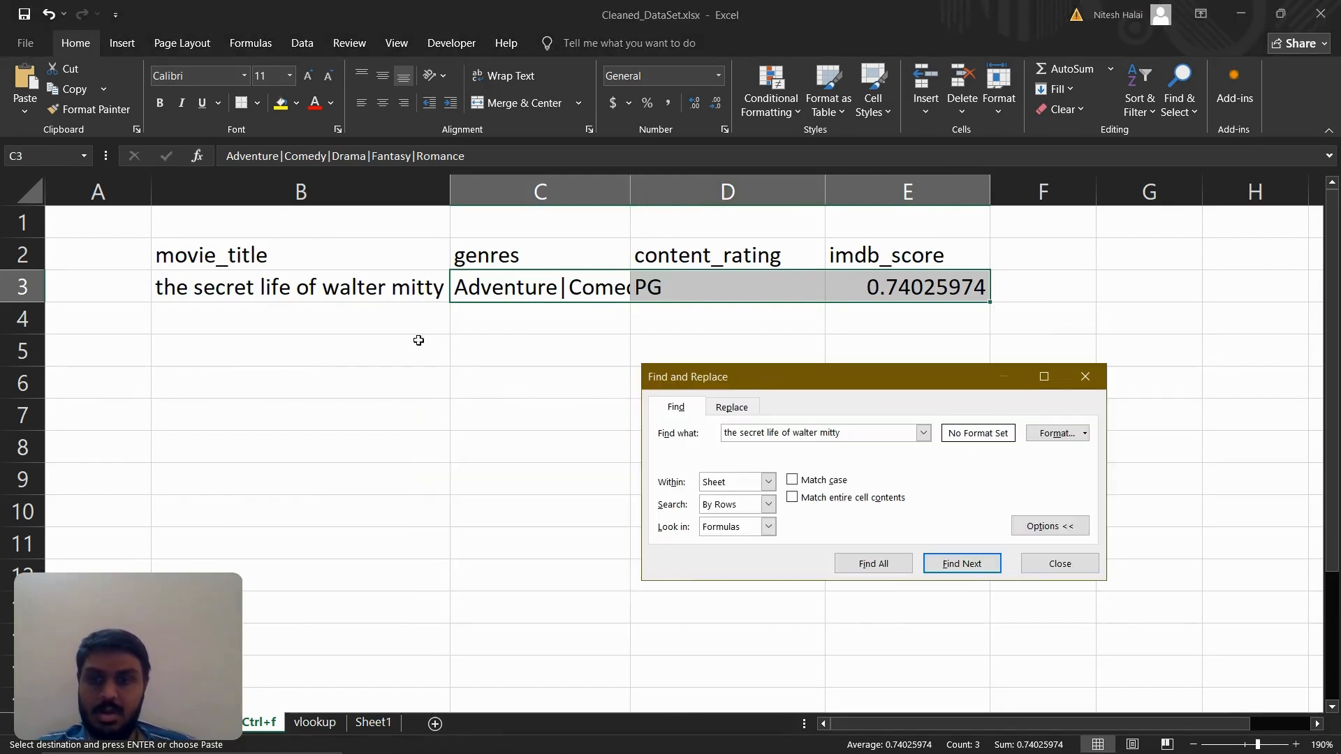
# Highlight the movie_title range B3:B11 and the result range C3:E11 to consider looking up several movies
pyautogui.click(359, 292)
pyautogui.hotkey('shift', 'Down')
pyautogui.hotkey('shift', 'Down')
pyautogui.hotkey('shift', 'Down')
pyautogui.hotkey('shift', 'Down')
pyautogui.hotkey('shift', 'Down')
pyautogui.hotkey('shift', 'Down')
pyautogui.hotkey('shift', 'Down')
pyautogui.hotkey('shift', 'Down')
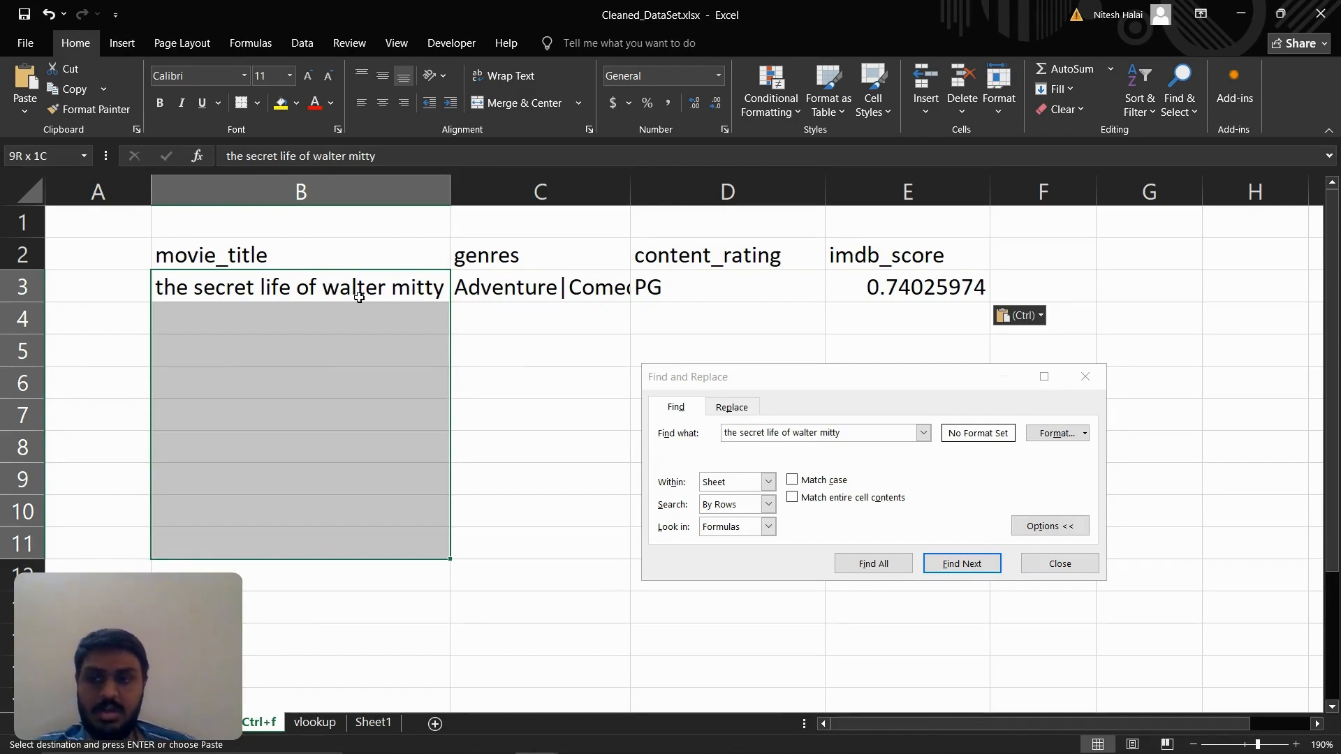
pyautogui.click(363, 410)
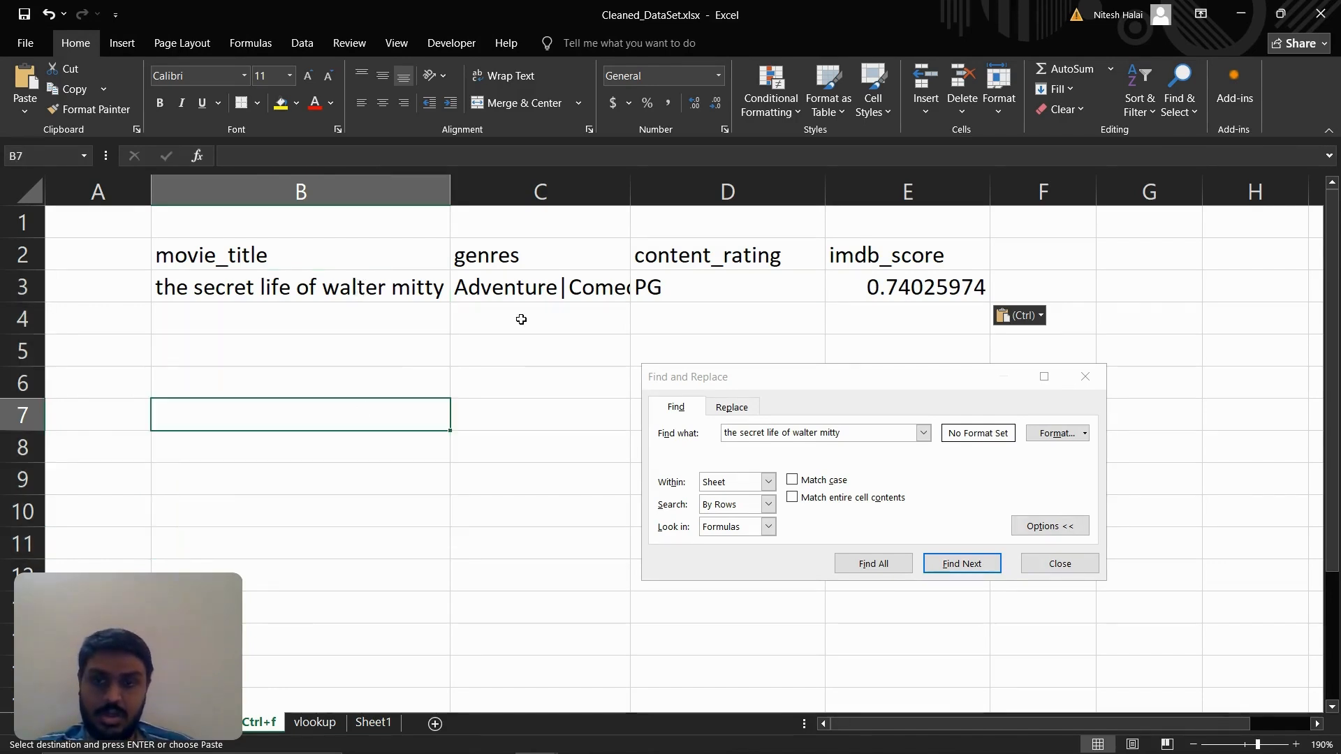
pyautogui.moveTo(508, 283); pyautogui.dragTo(885, 544)
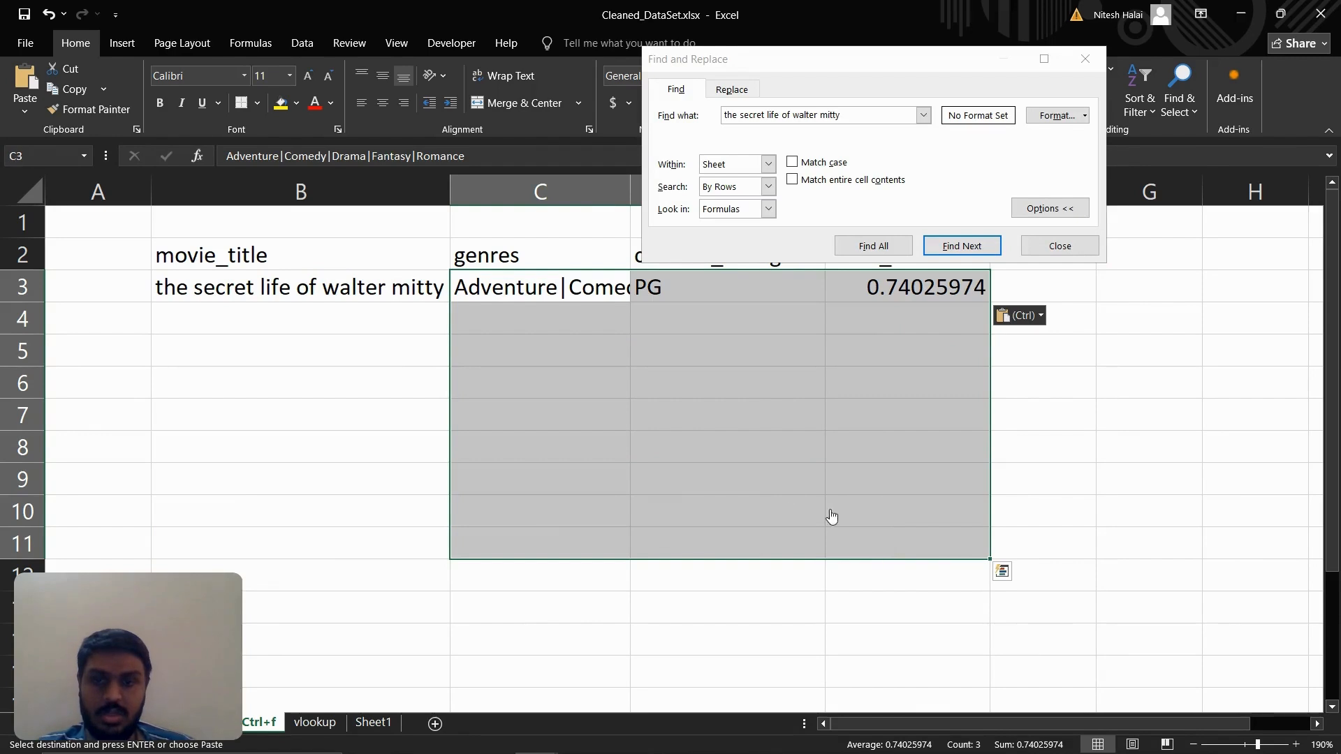
pyautogui.click(624, 422)
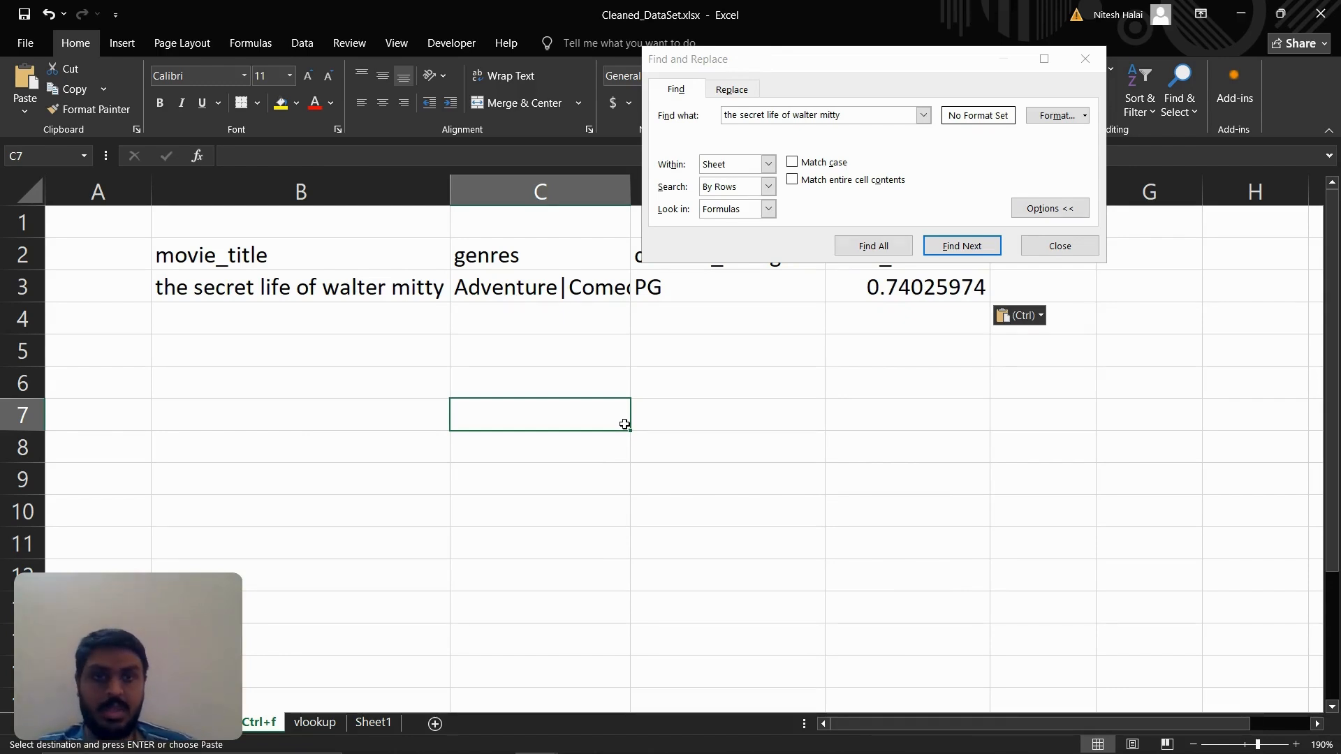
# Close the Find and Replace dialog
pyautogui.moveTo(949, 62); pyautogui.dragTo(771, 207)
pyautogui.click(913, 205)
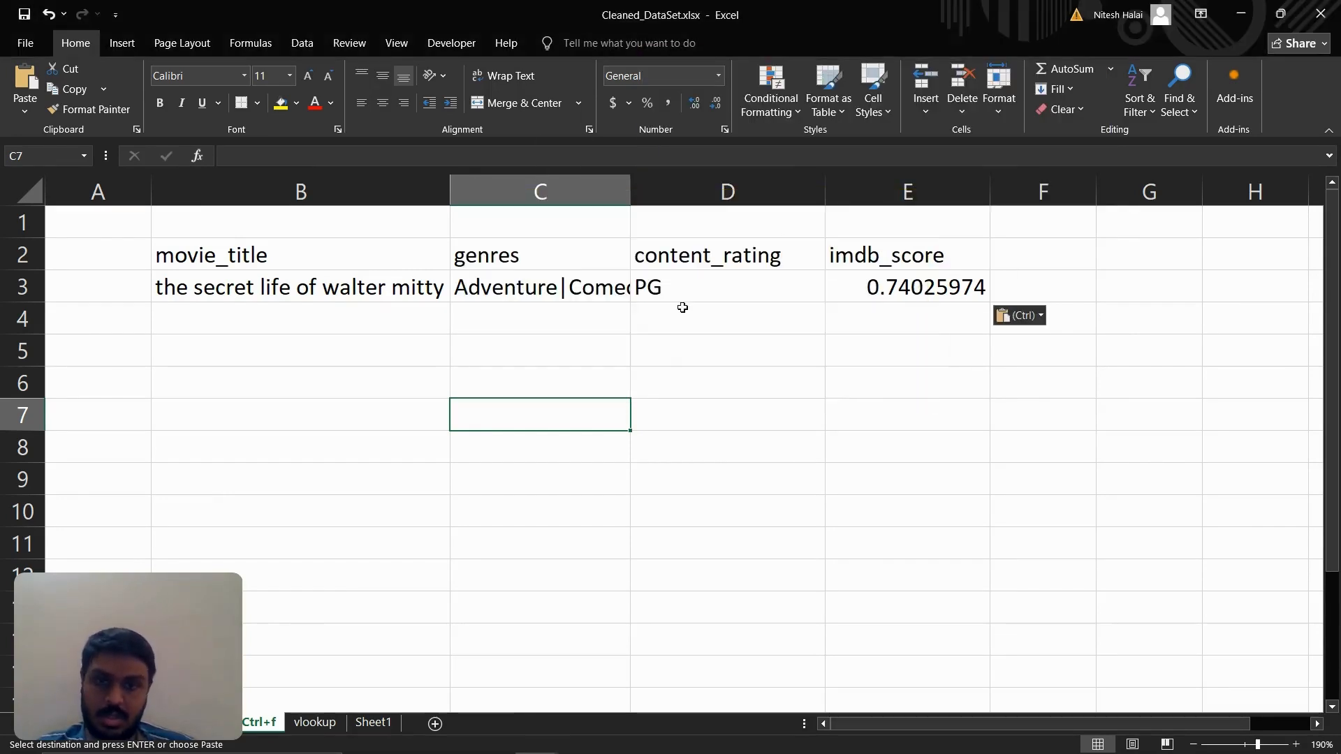
pyautogui.click(665, 322)
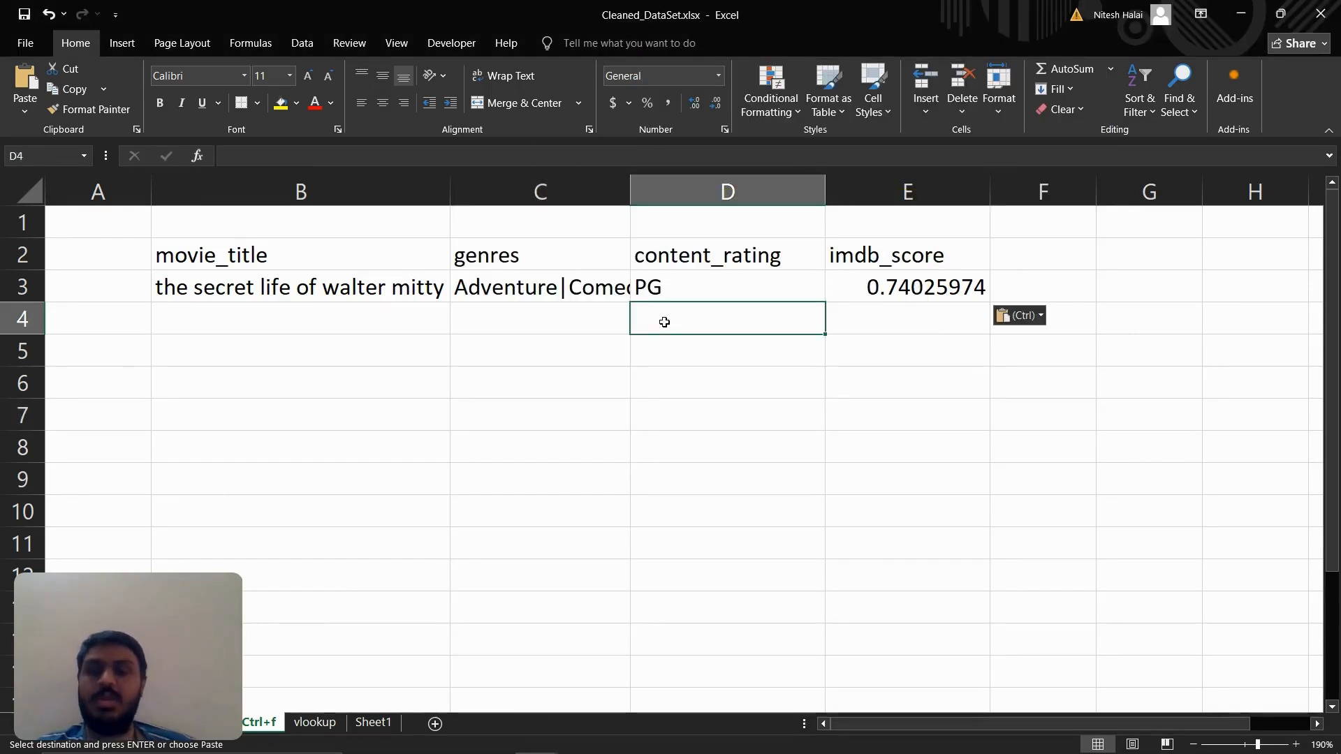
# Copy the genres, content_rating and imdb_score headers from the Ctrl+f sheet into C2:E2 of the vlookup sheet
pyautogui.hotkey('ctrl', 'pagedown')
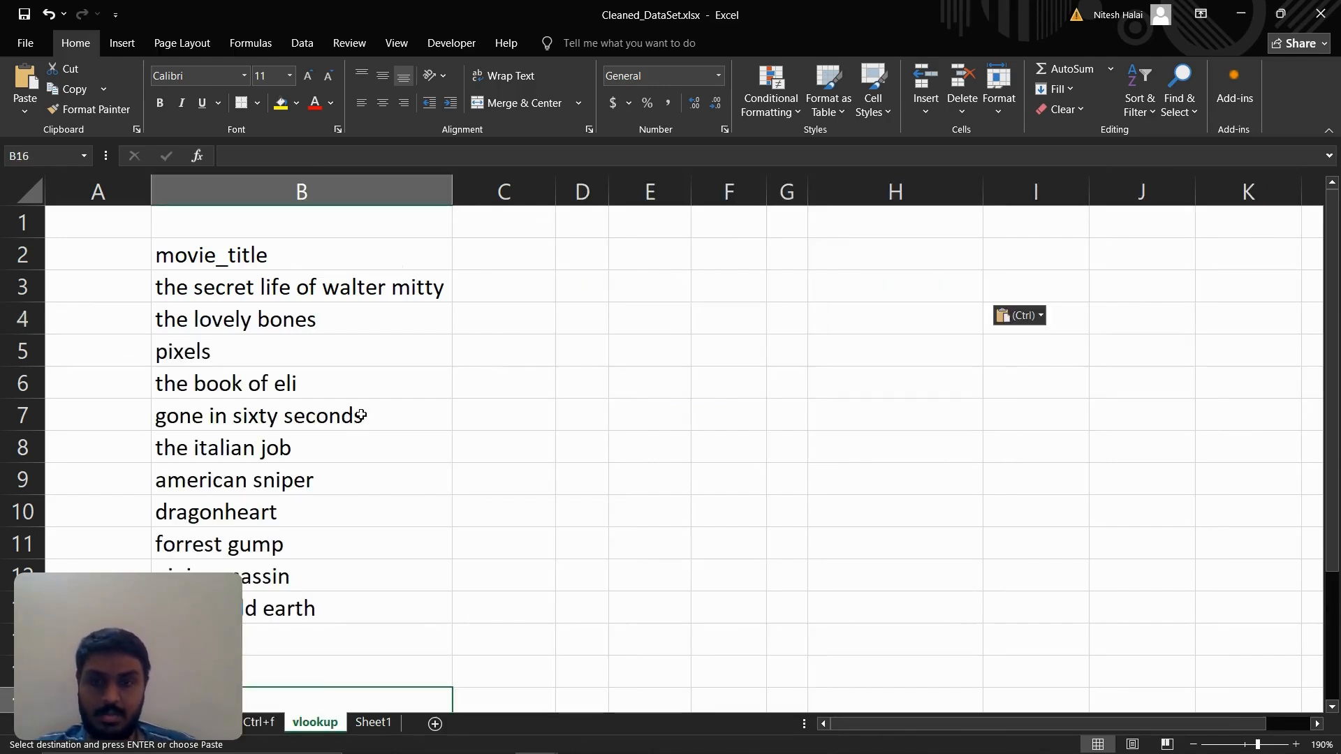
pyautogui.hotkey('ctrl', 'pageup')
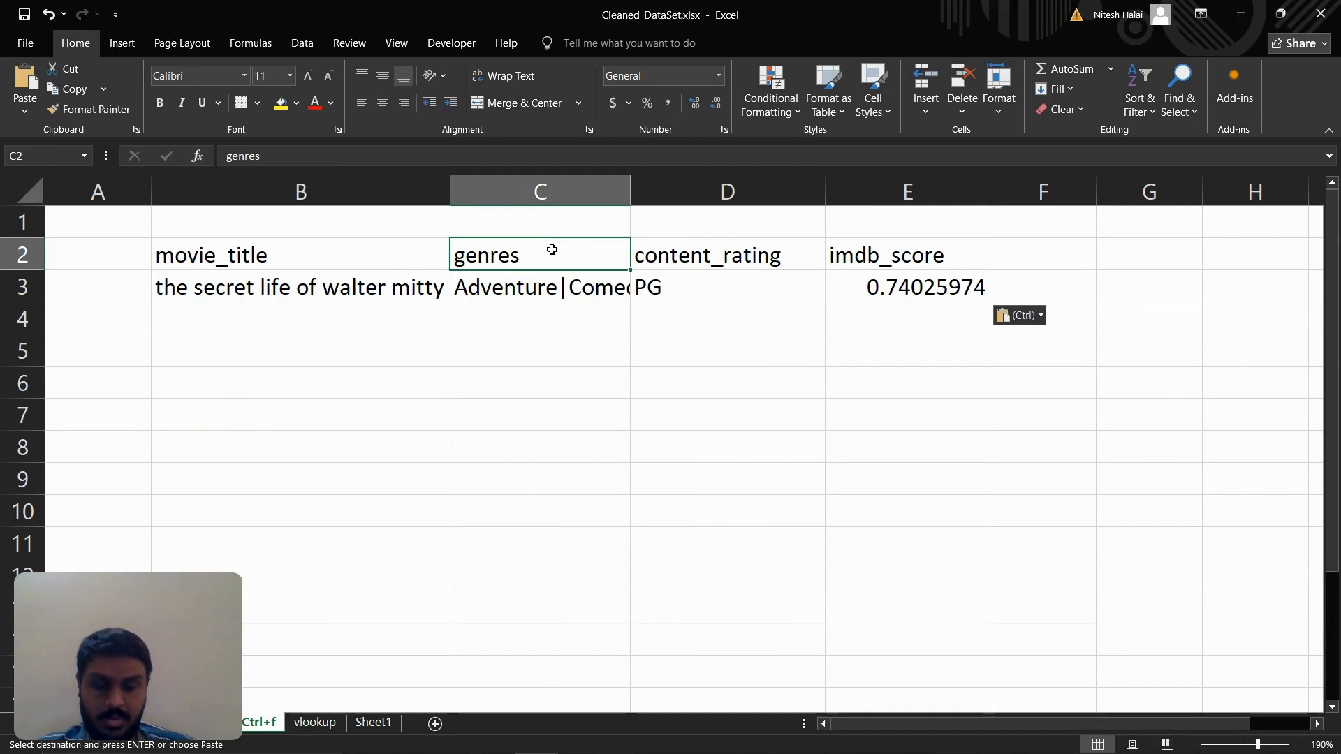
pyautogui.hotkey('shift', 'Right')
pyautogui.hotkey('shift', 'Right')
pyautogui.hotkey('ctrl', 'c')
pyautogui.hotkey('ctrl', 'pagedown')
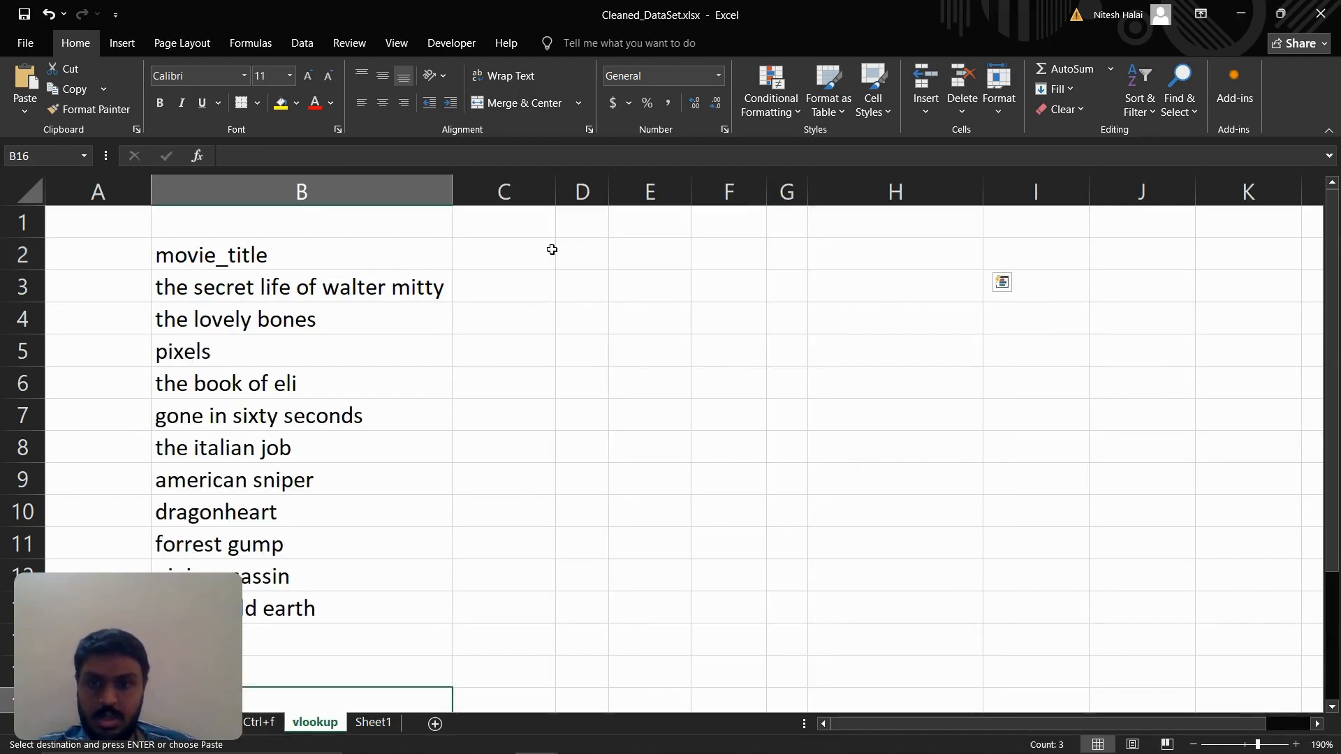
pyautogui.click(477, 262)
pyautogui.hotkey('ctrl', 'v')
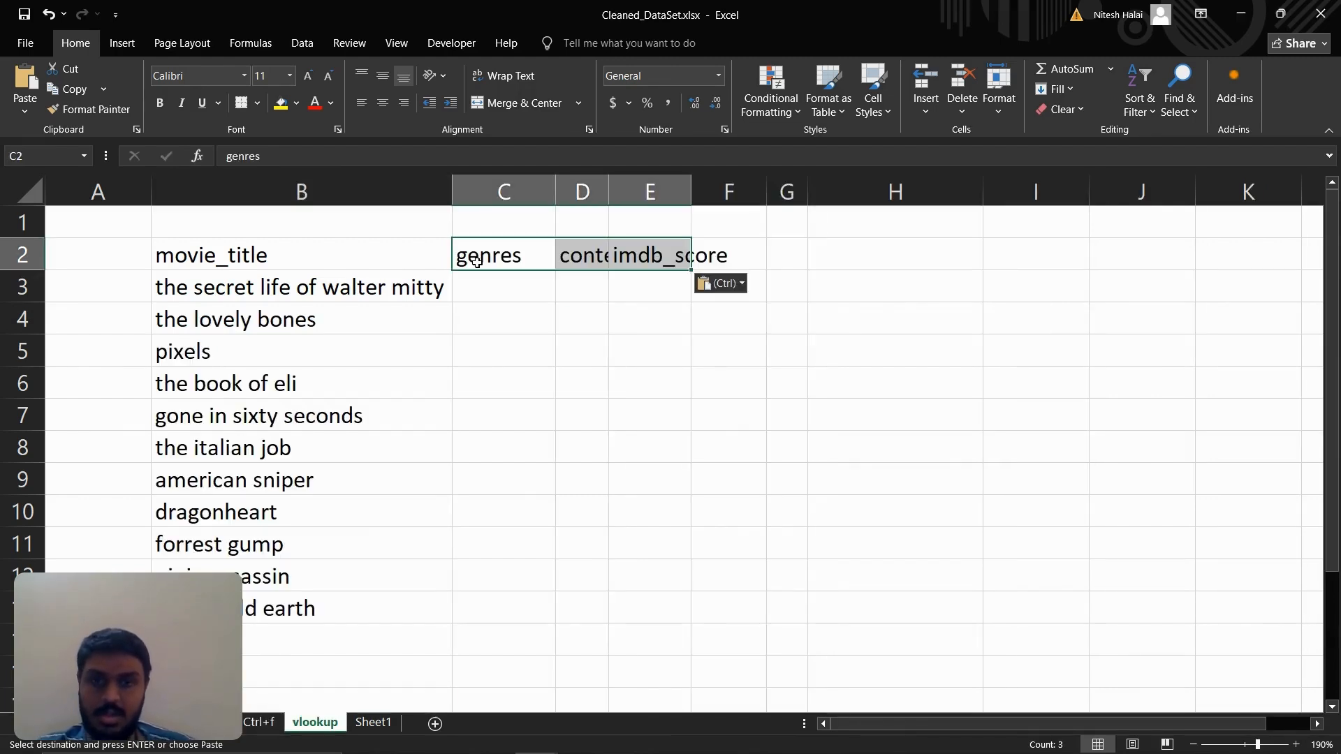
# Autofit columns C, D and E of the vlookup sheet to their header text
pyautogui.doubleClick(556, 187)
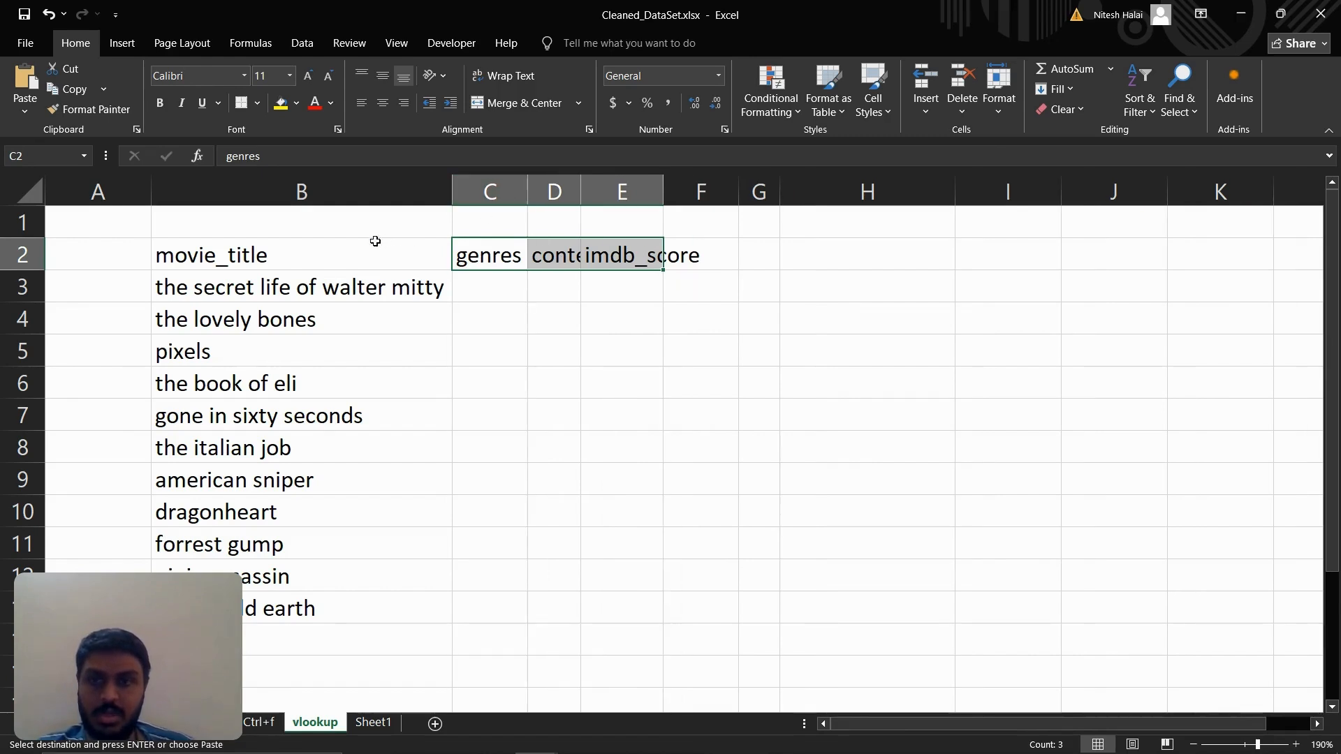
pyautogui.moveTo(331, 261); pyautogui.dragTo(771, 618)
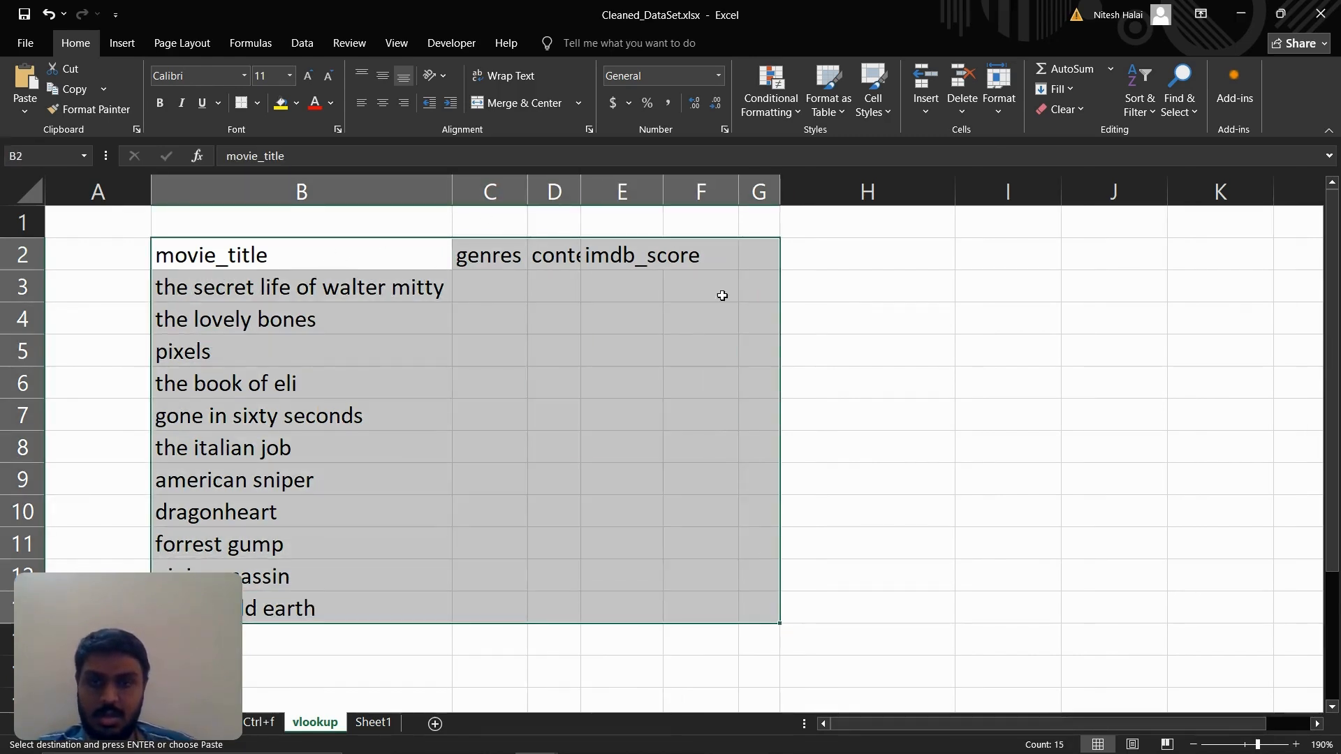
pyautogui.moveTo(398, 279); pyautogui.dragTo(748, 635)
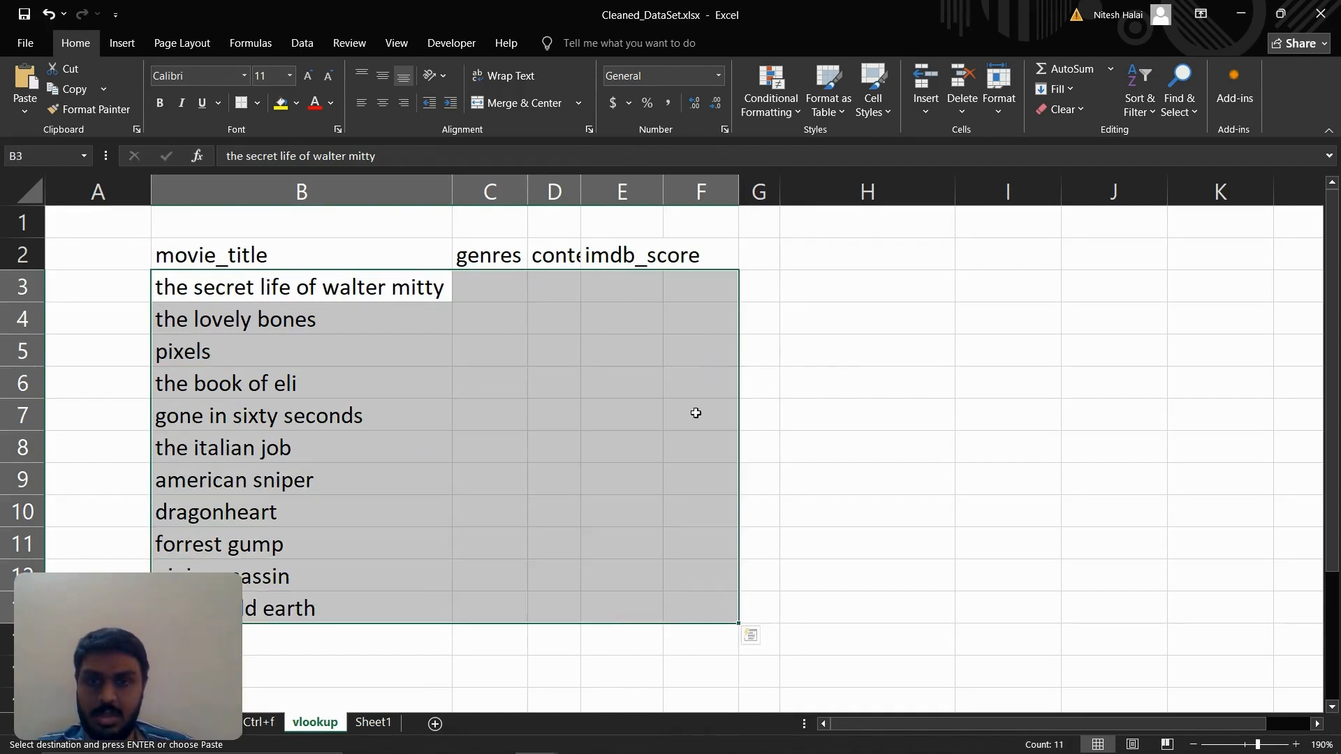
pyautogui.doubleClick(582, 187)
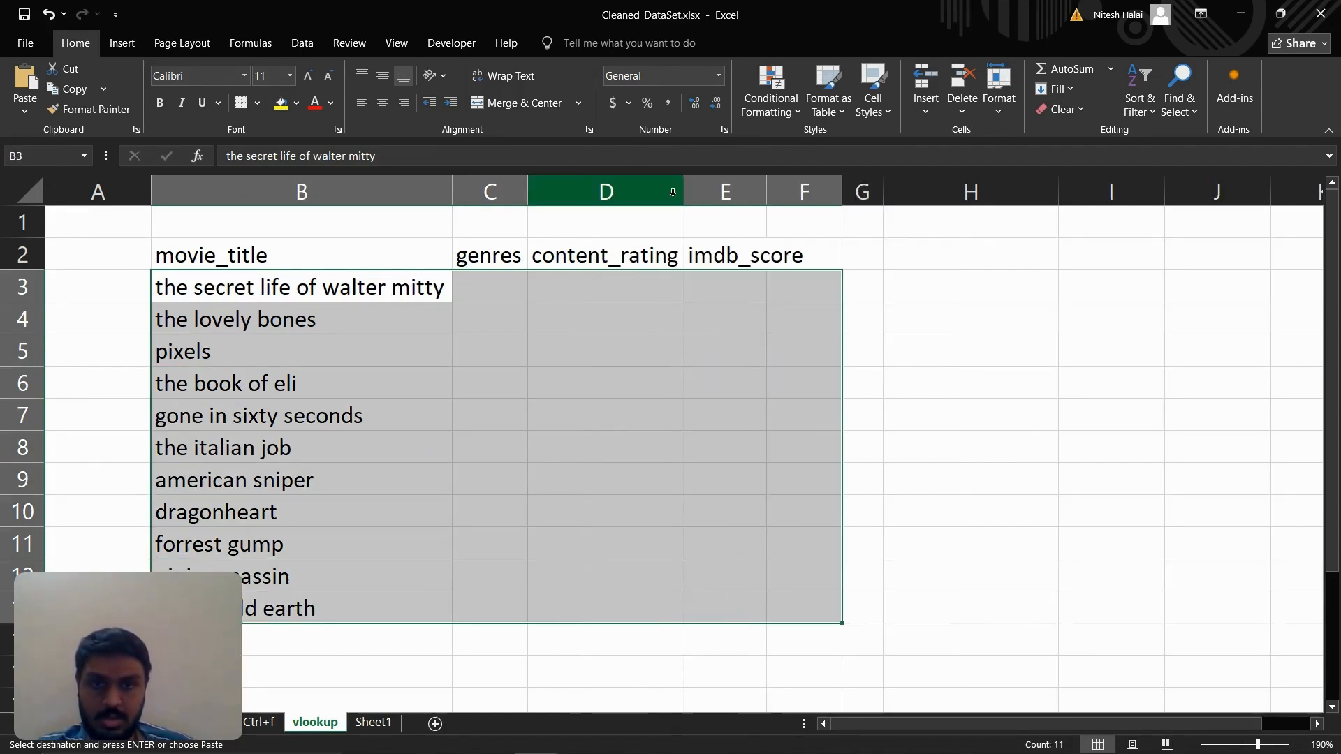
pyautogui.doubleClick(766, 187)
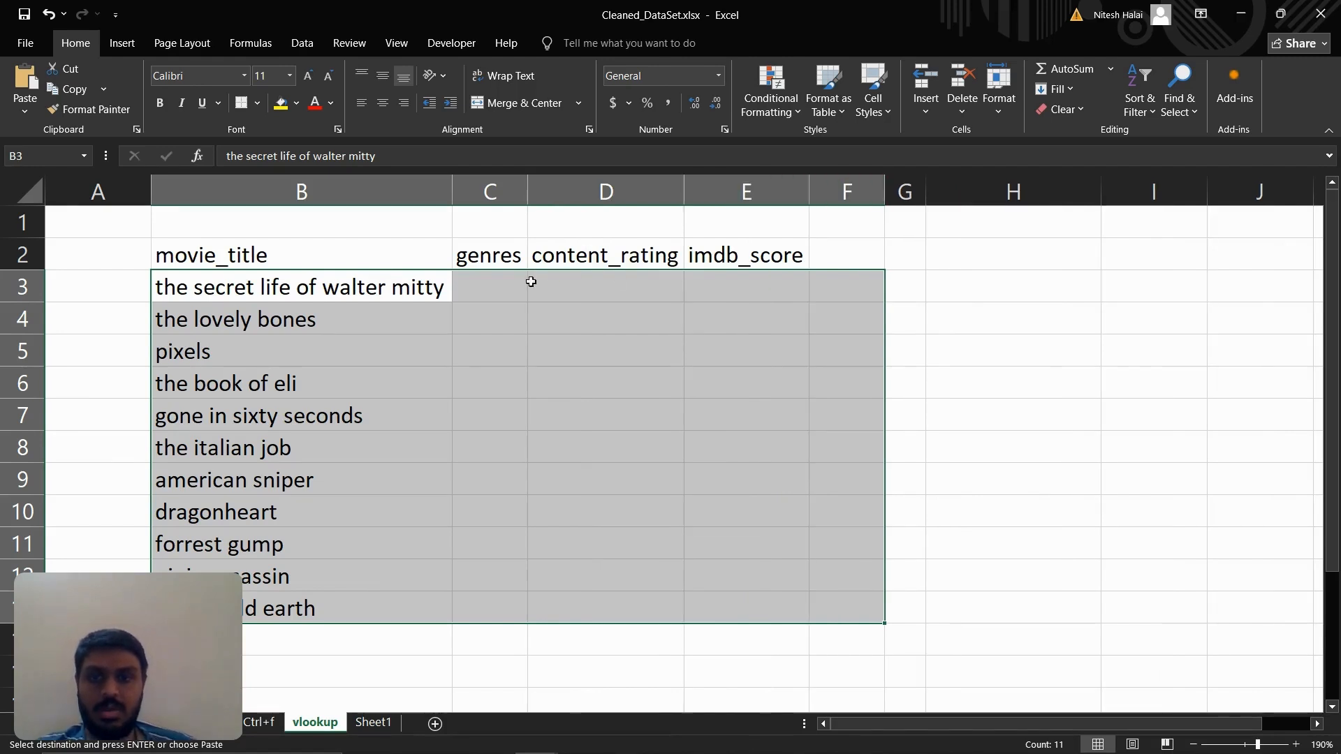
# Begin a VLOOKUP formula in genres cell C3 with movie title cell B3 as the lookup value
pyautogui.click(501, 283)
pyautogui.write('=')
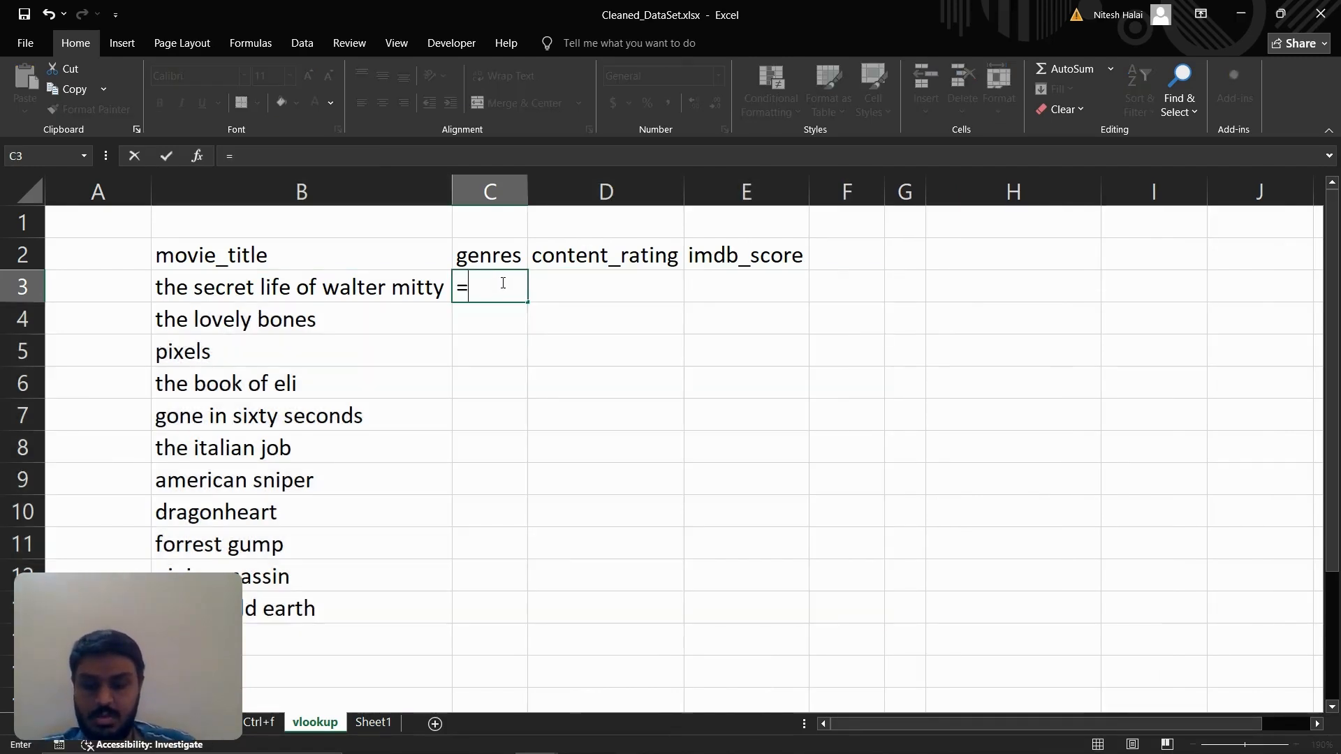
pyautogui.write('vlookup(')
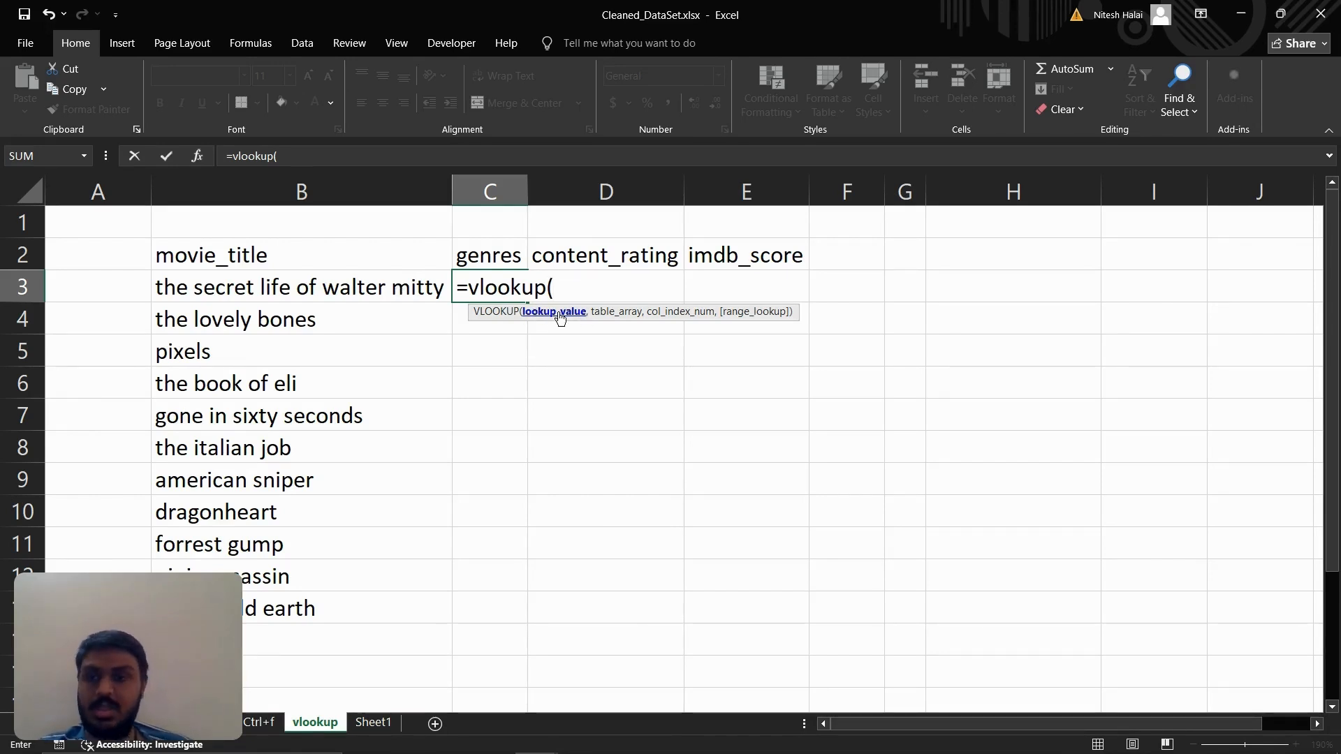
pyautogui.click(292, 289)
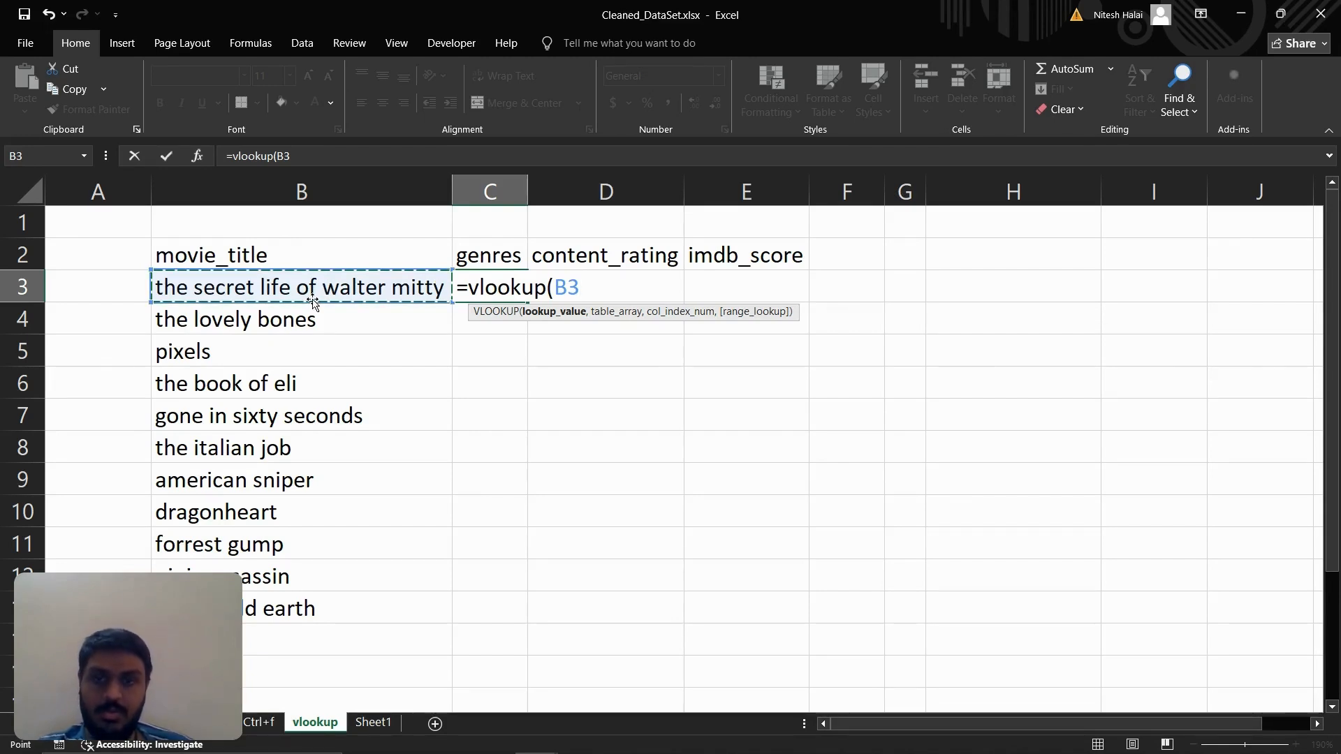
pyautogui.write(',')
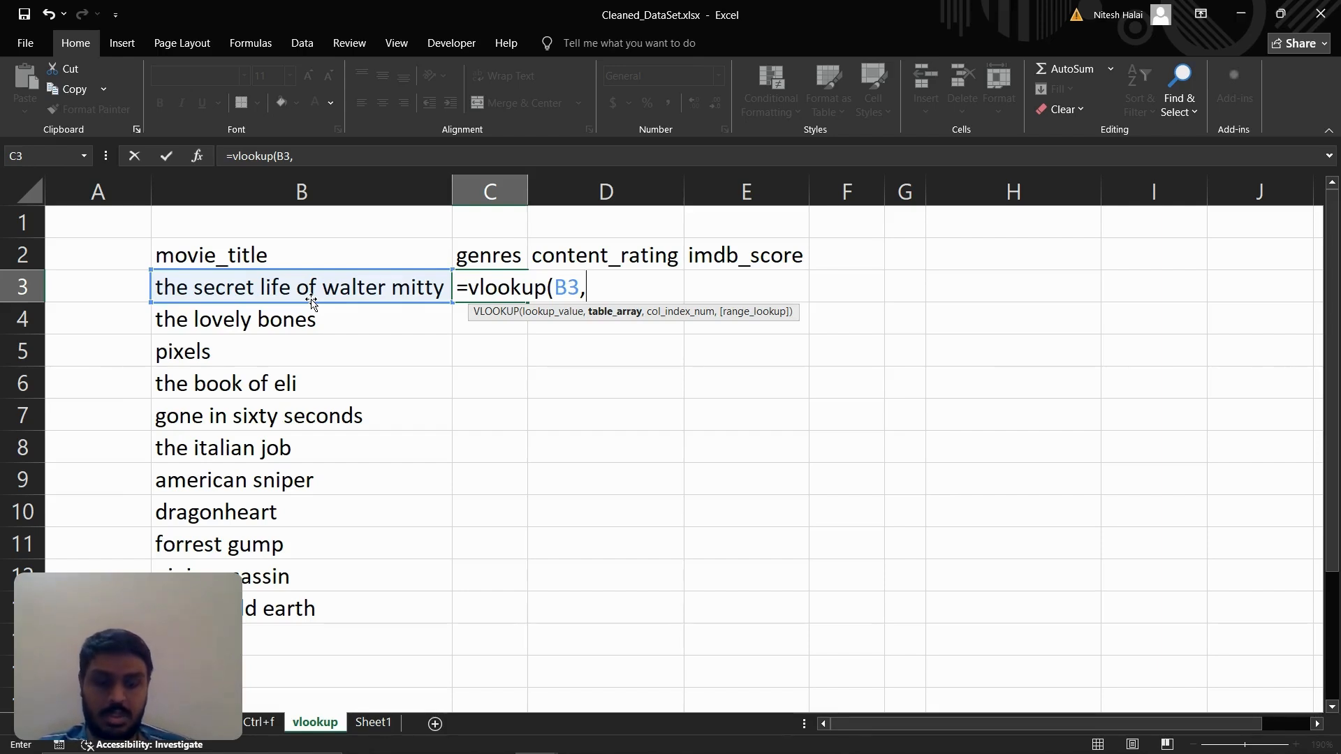
pyautogui.hotkey('shift', 'pageup')
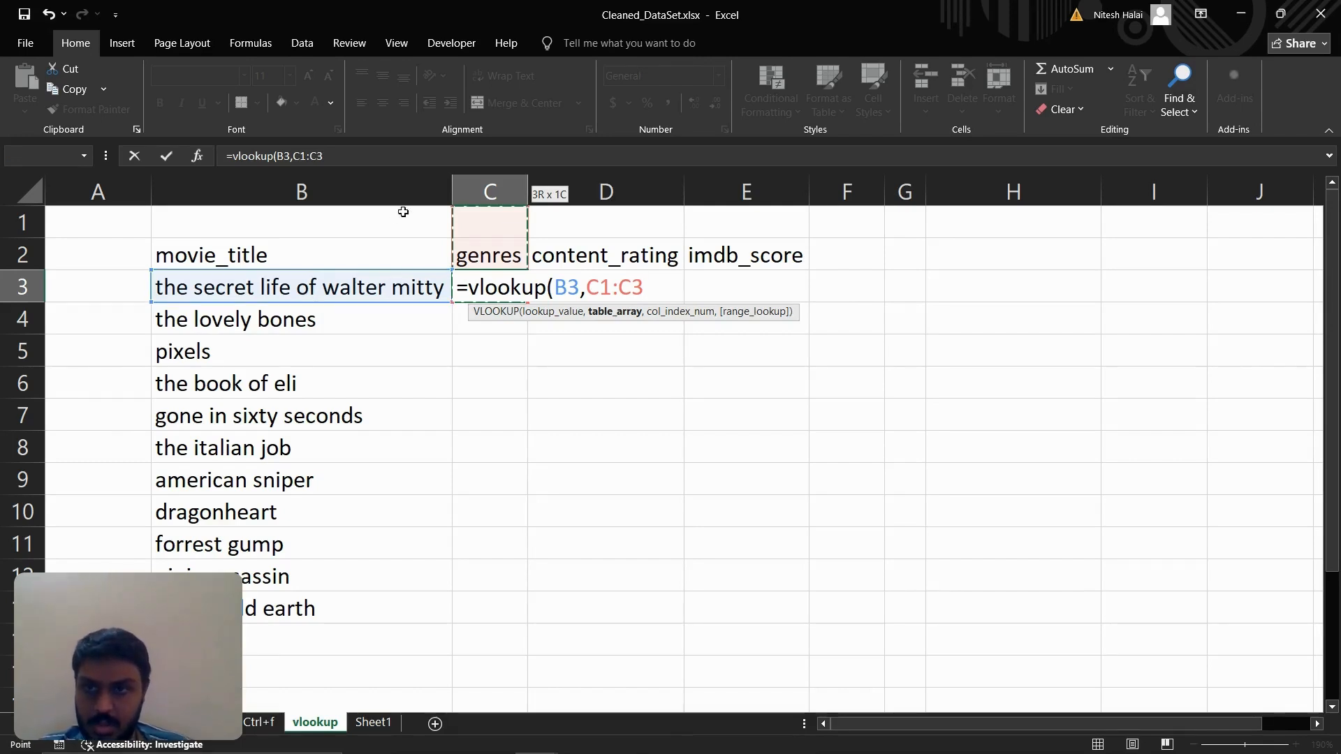
pyautogui.click(407, 161)
pyautogui.press('BackSpace')
pyautogui.press('BackSpace')
pyautogui.press('BackSpace')
pyautogui.press('BackSpace')
pyautogui.press('BackSpace')
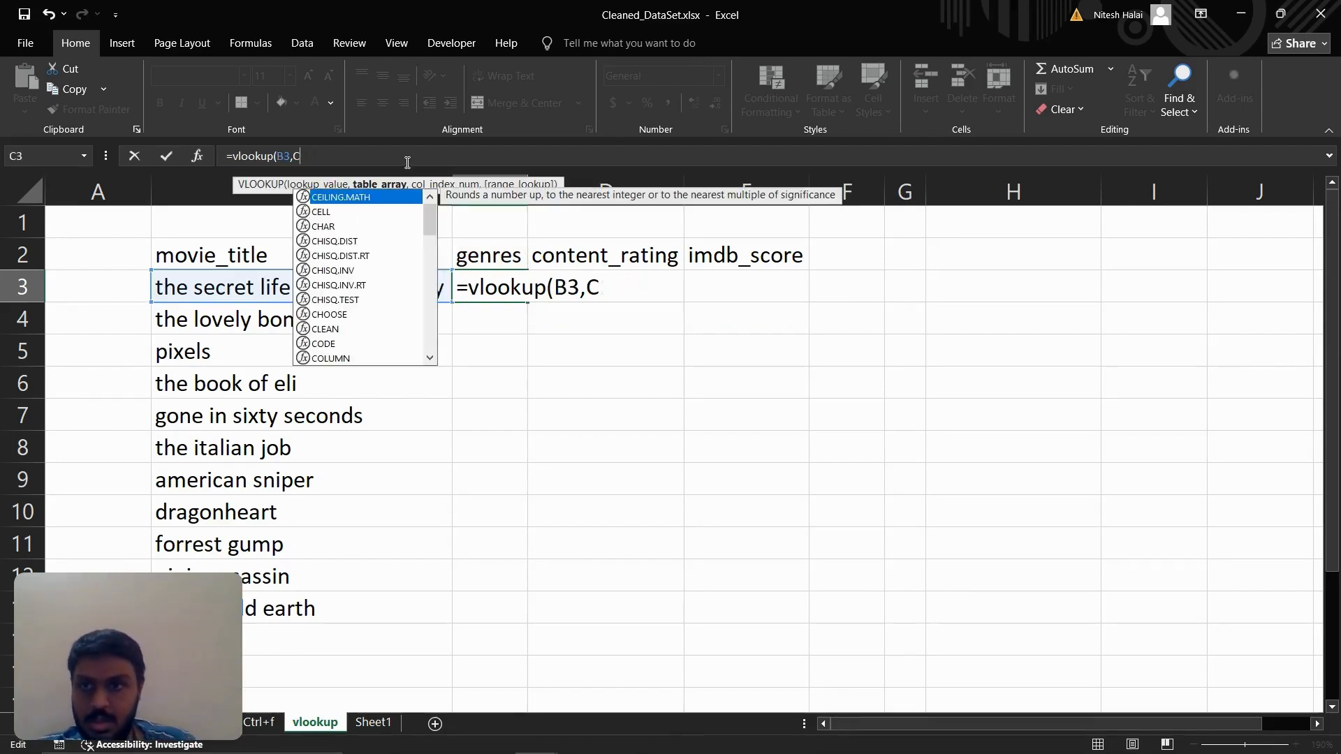
# Set the VLOOKUP table array to columns B:E of the Cleaned_DataSet sheet, keeping the function hint clear of the column headers
pyautogui.hotkey('ctrl', 'pageup')
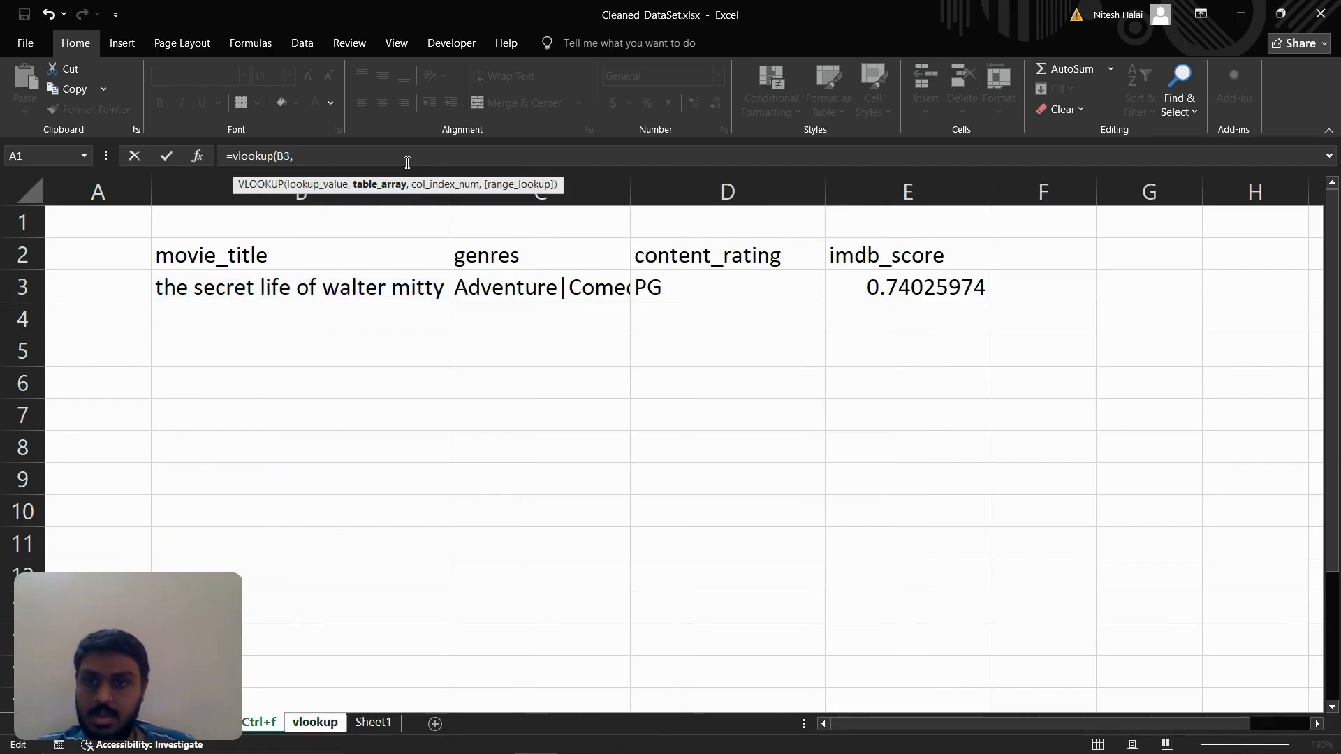
pyautogui.hotkey('ctrl', 'pageup')
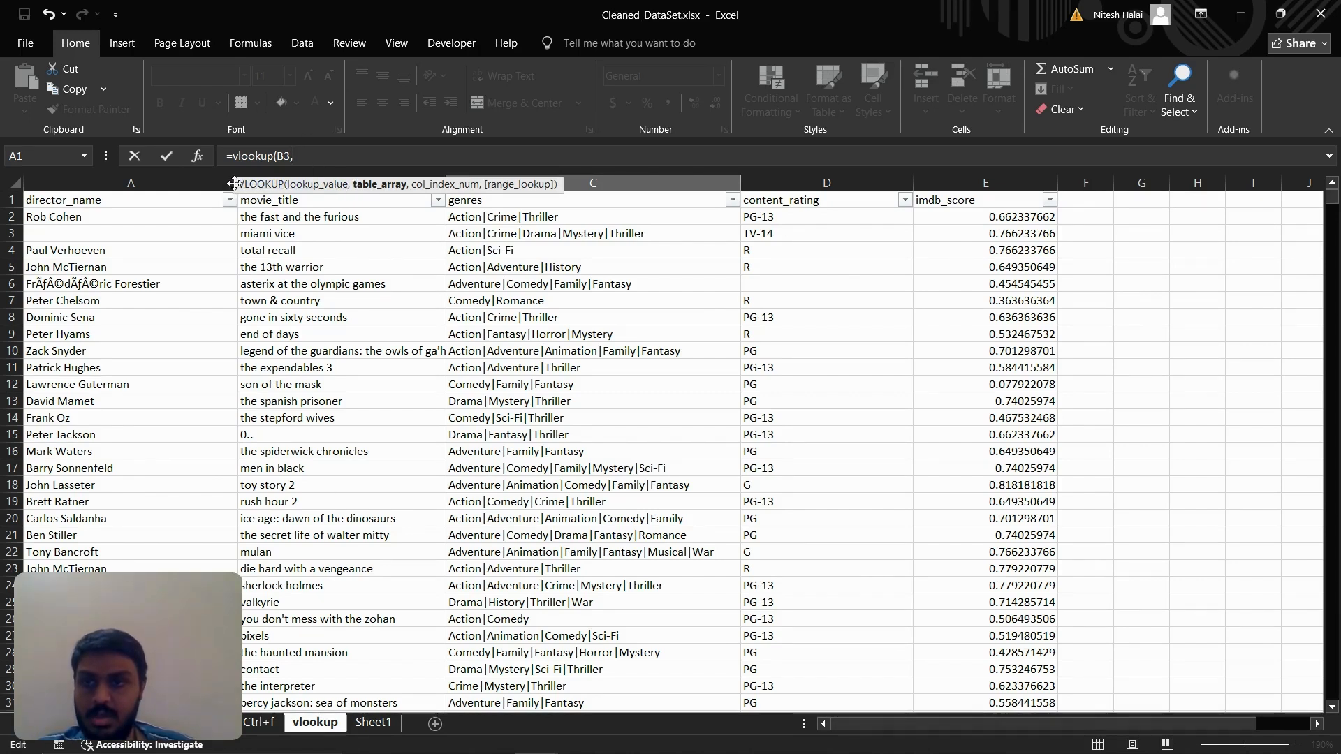
pyautogui.moveTo(235, 185); pyautogui.dragTo(81, 279)
pyautogui.moveTo(325, 183); pyautogui.dragTo(986, 212)
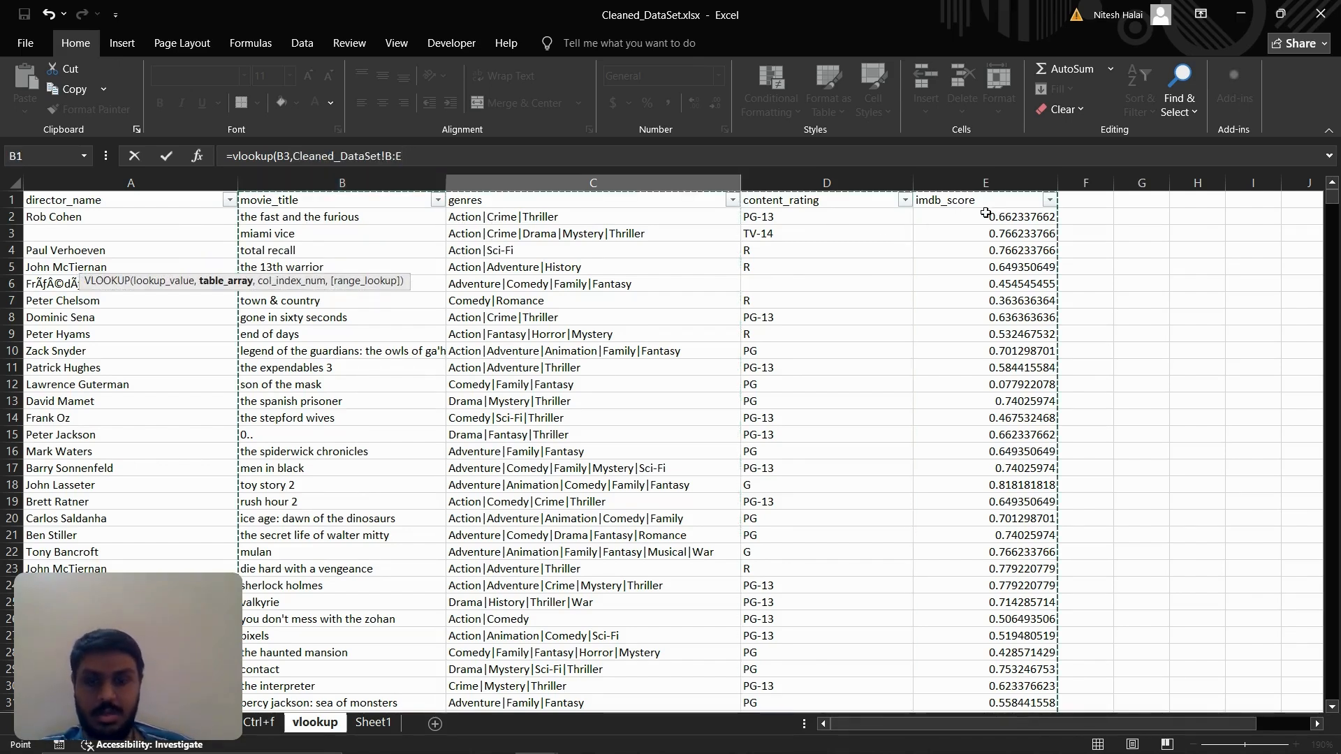
# Finish the VLOOKUP formula with column index 2 and FALSE for an exact match
pyautogui.write(',2')
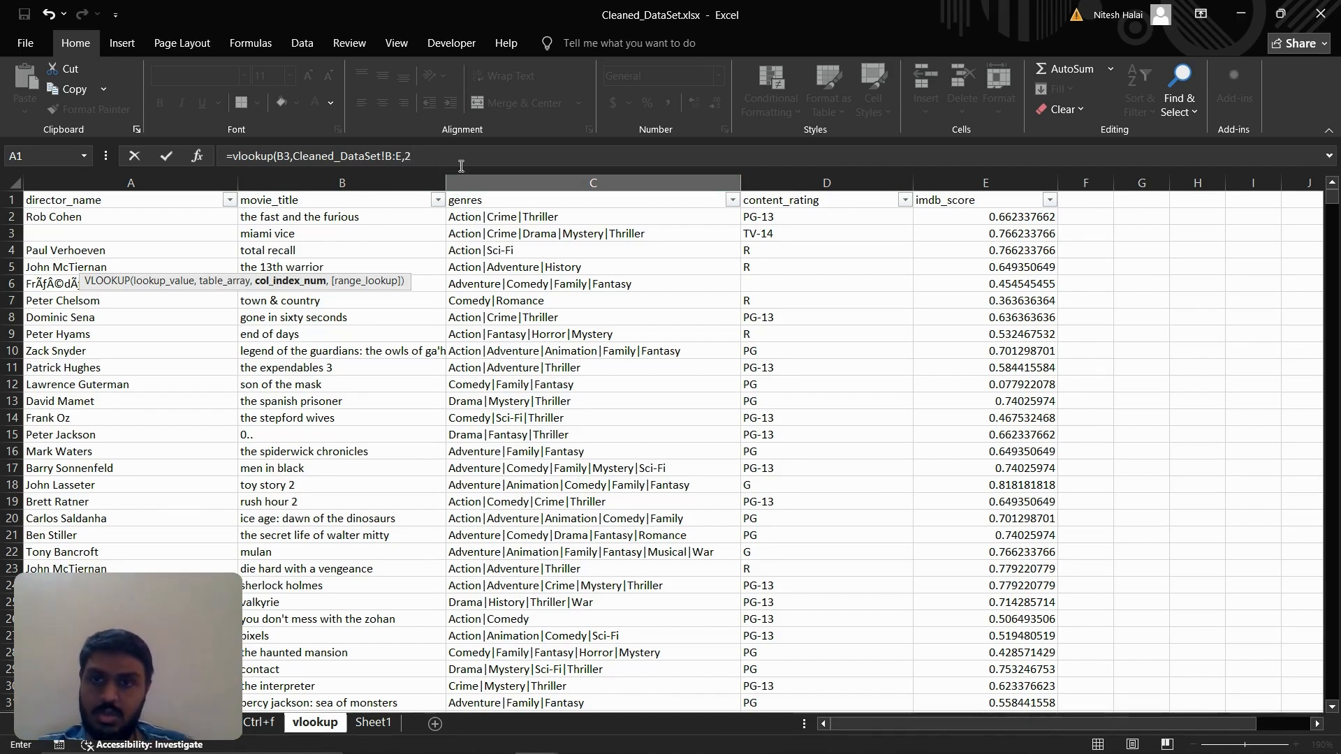
pyautogui.write(',')
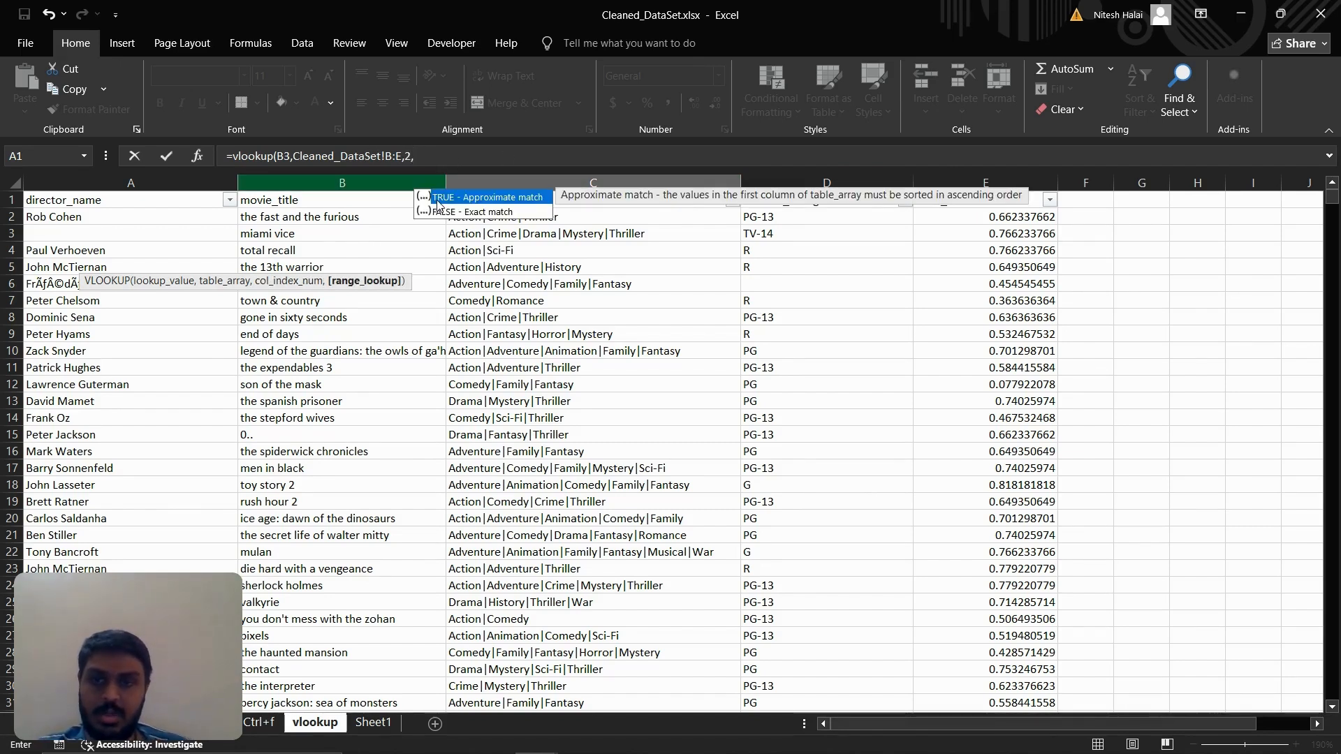
pyautogui.doubleClick(492, 212)
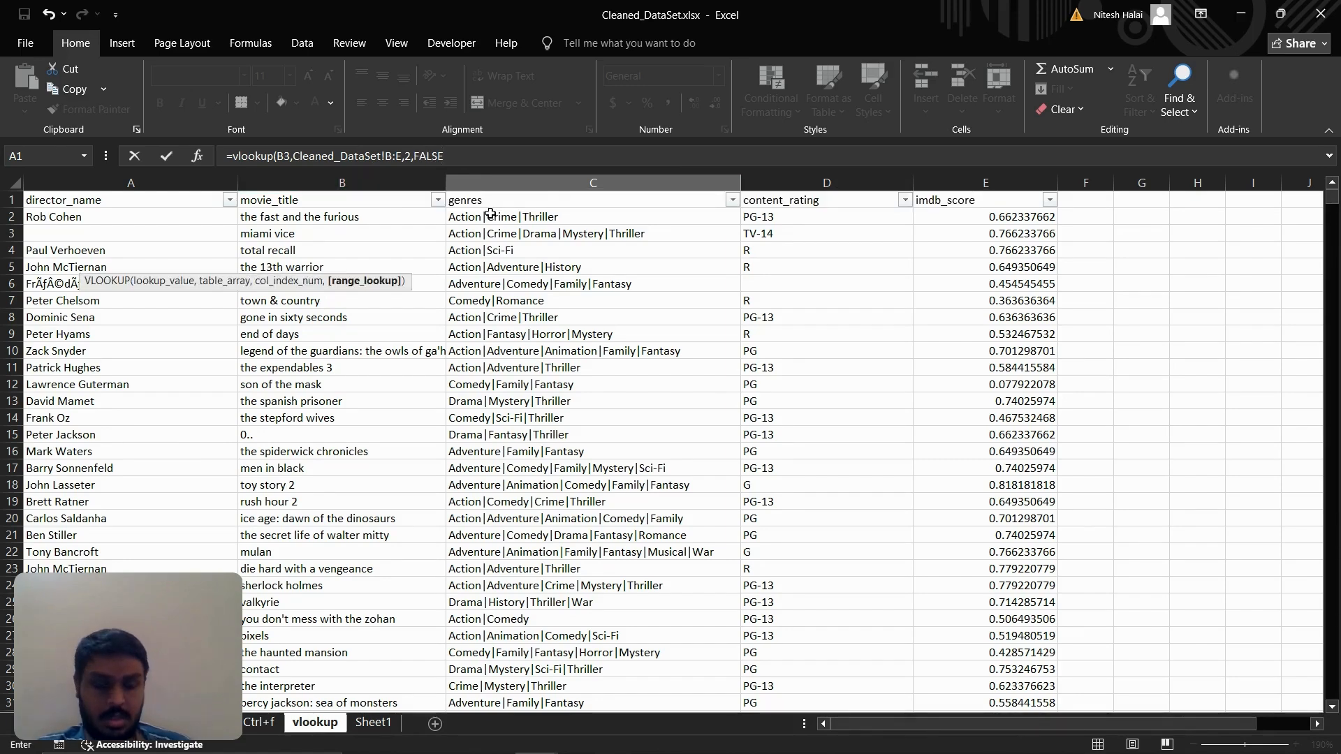
pyautogui.write(')')
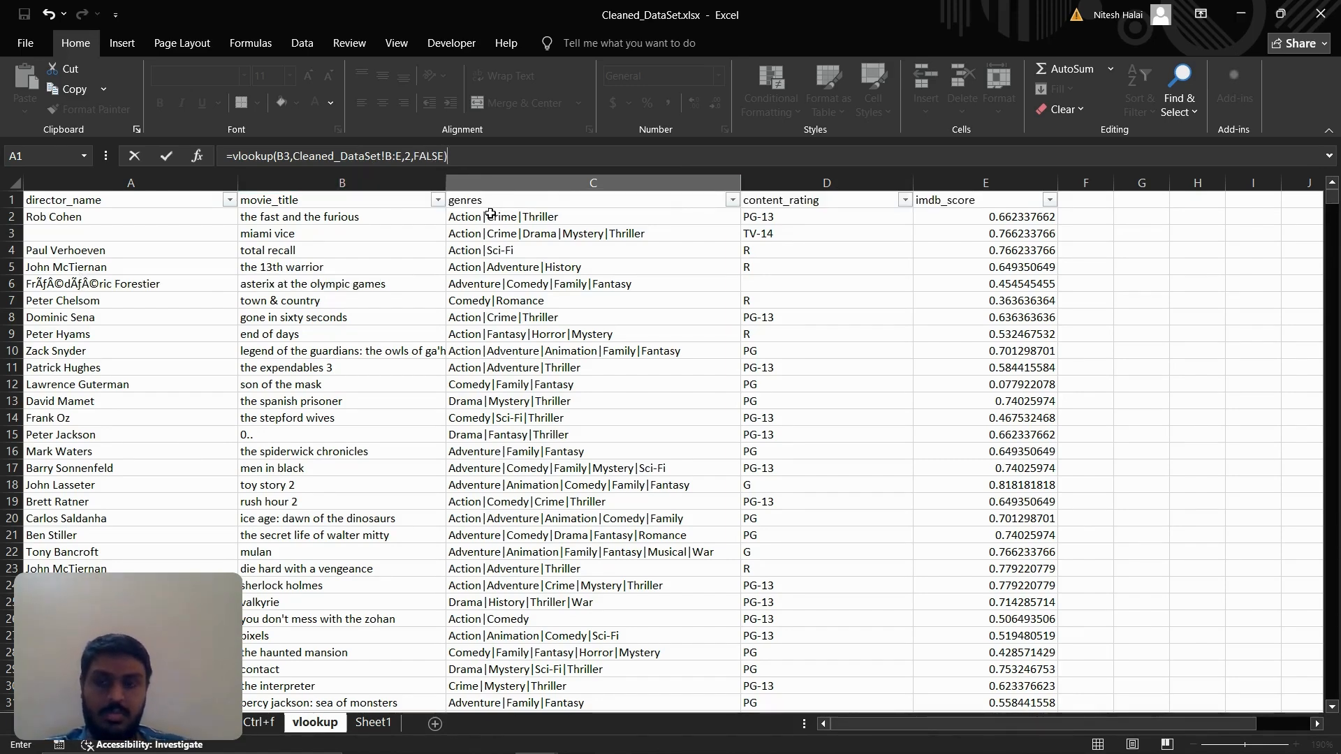
pyautogui.press('Return')
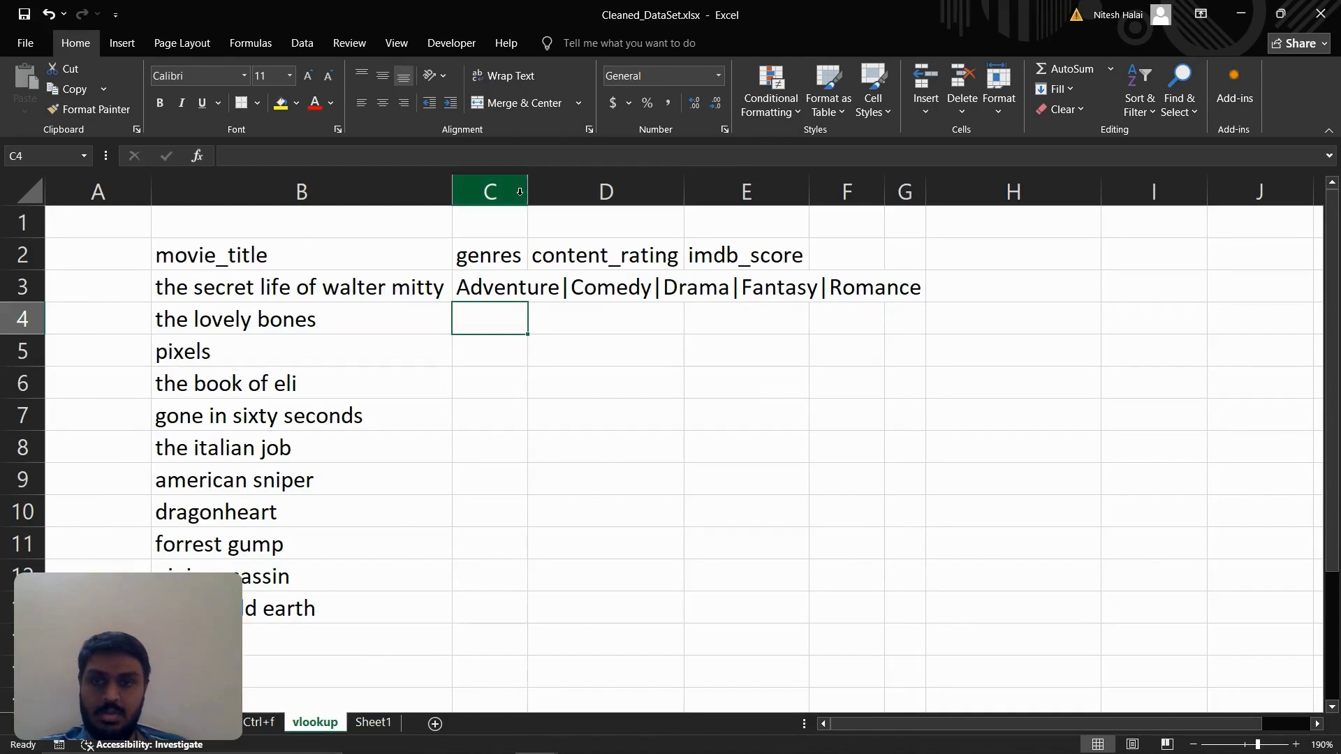
# Widen the genres column and fill the C3 VLOOKUP formula down to C13 for all listed movies
pyautogui.moveTo(531, 192); pyautogui.dragTo(777, 192)
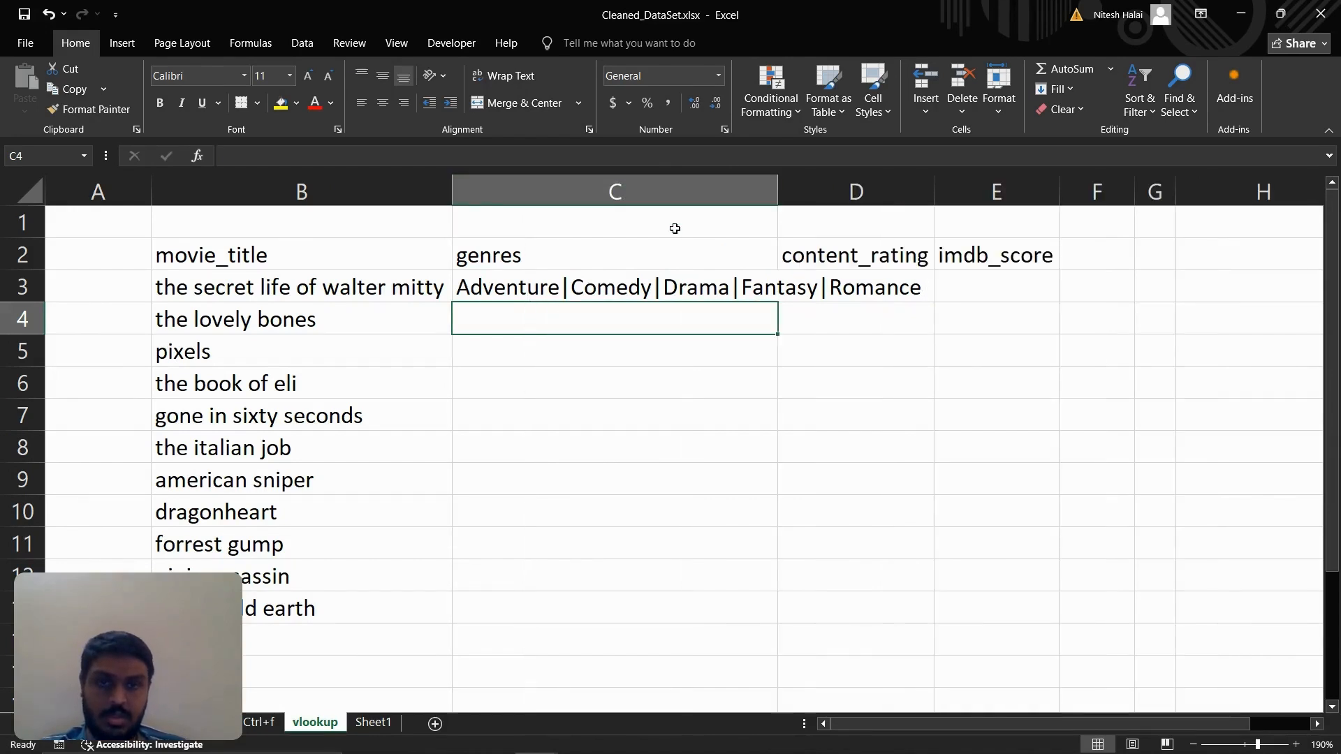
pyautogui.click(551, 292)
pyautogui.moveTo(778, 302); pyautogui.dragTo(738, 627)
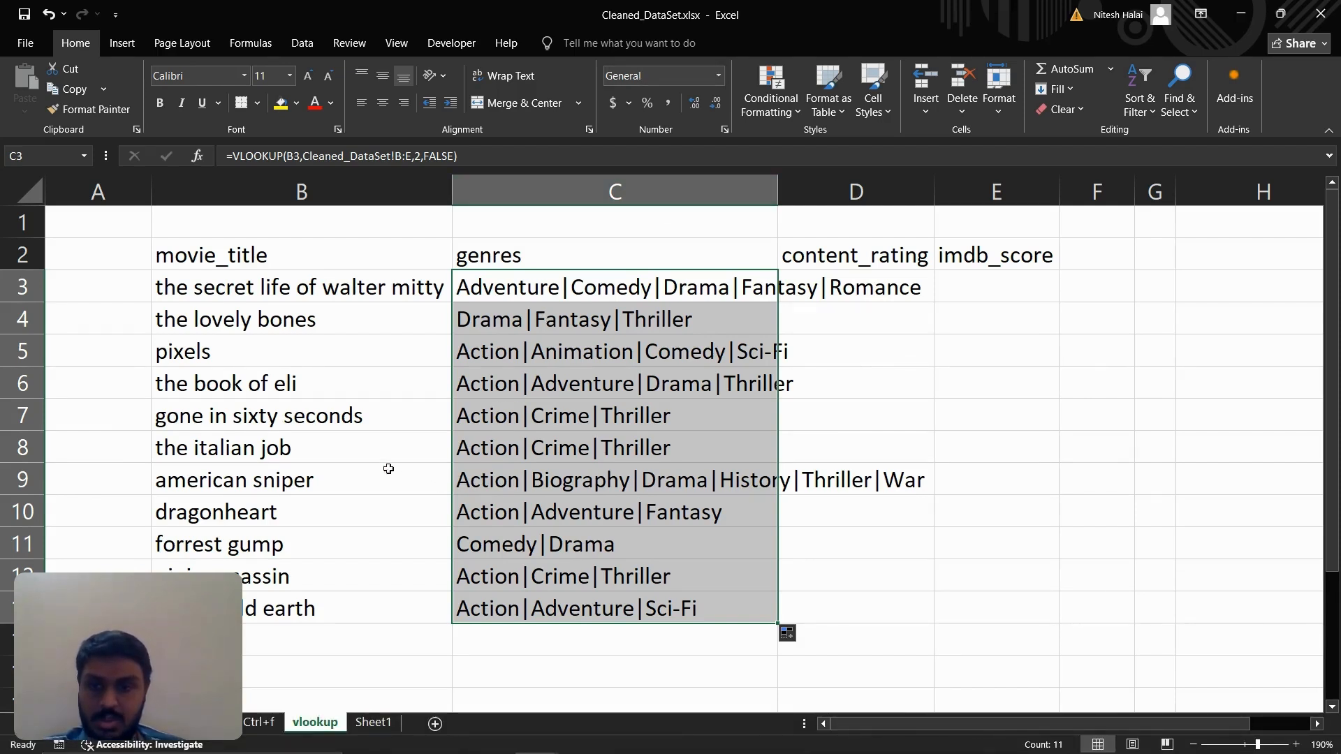
# Search the dataset sheet for the movie title "forrest gump" copied from B11
pyautogui.click(328, 542)
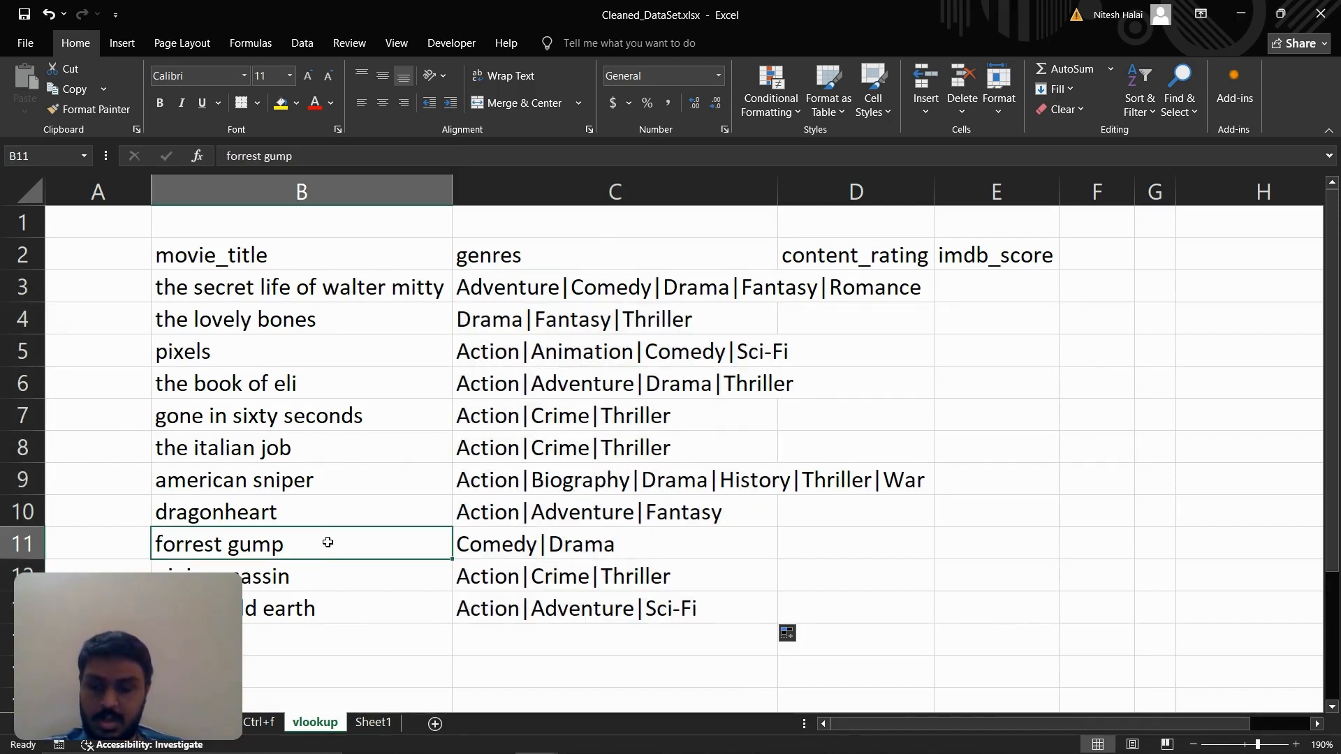
pyautogui.hotkey('ctrl', 'c')
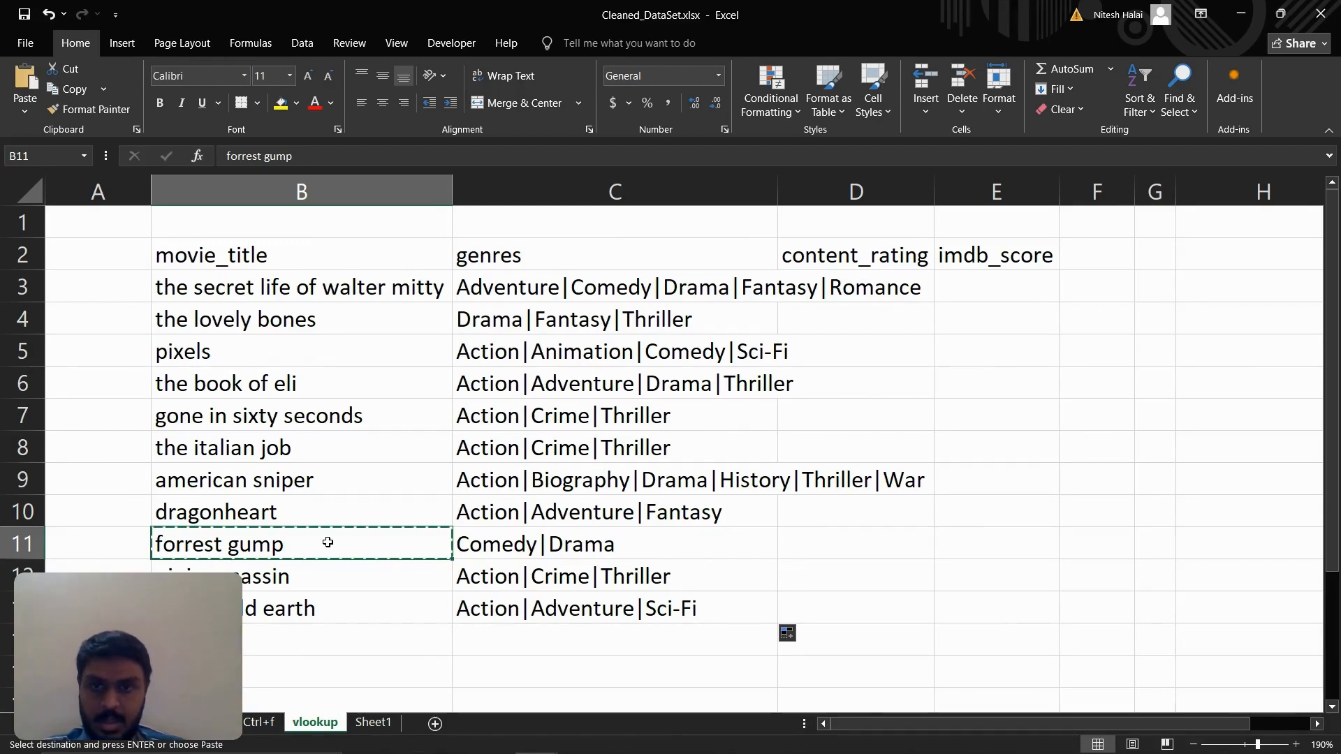
pyautogui.hotkey('ctrl', 'pagedown')
pyautogui.hotkey('ctrl', 'pageup')
pyautogui.hotkey('ctrl', 'pageup')
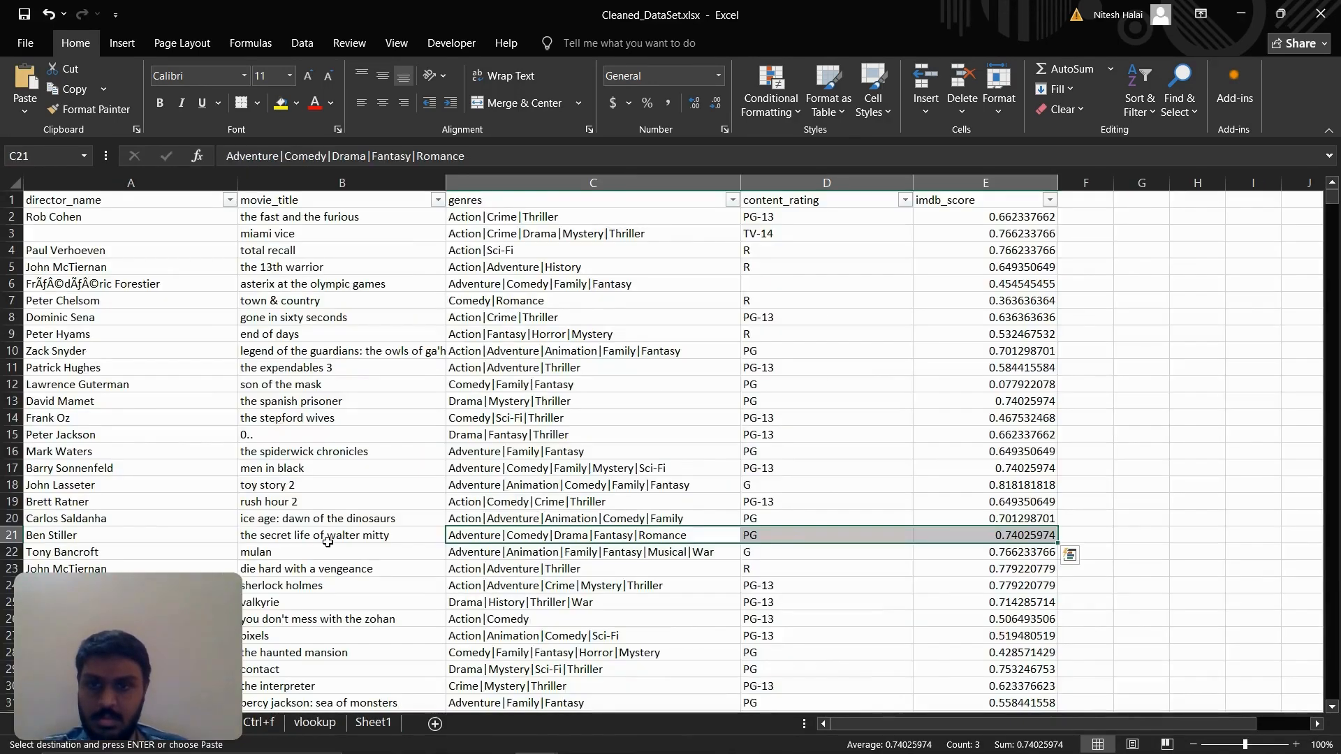
pyautogui.hotkey('ctrl', 'f')
pyautogui.hotkey('ctrl', 'v')
pyautogui.press('Return')
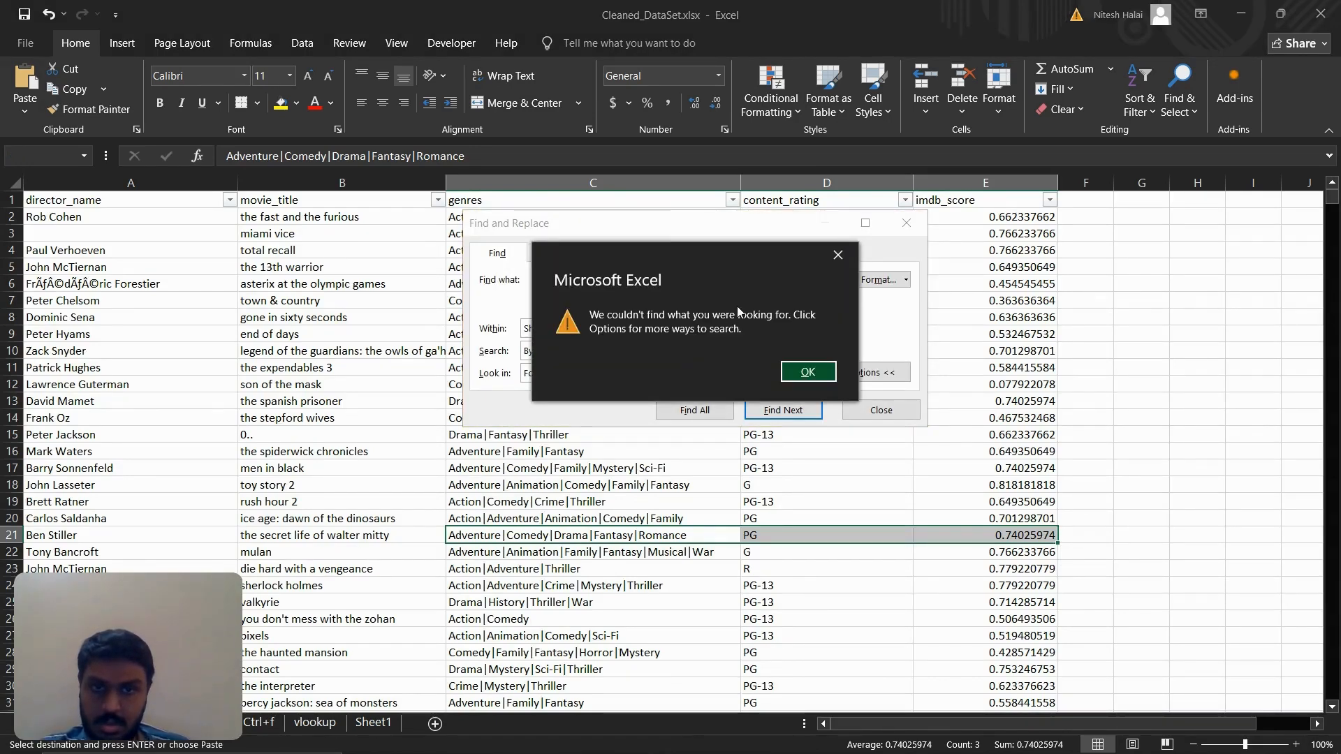
pyautogui.click(800, 377)
pyautogui.click(1069, 449)
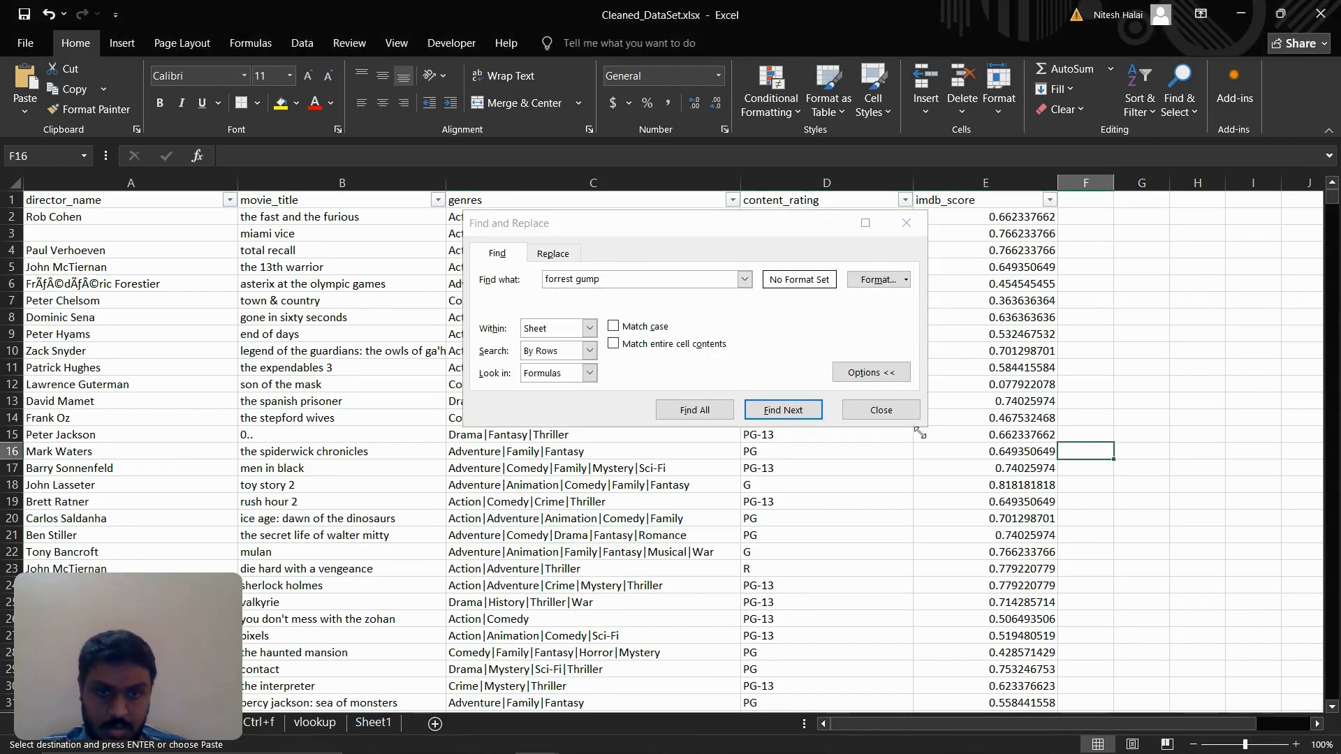
pyautogui.click(785, 412)
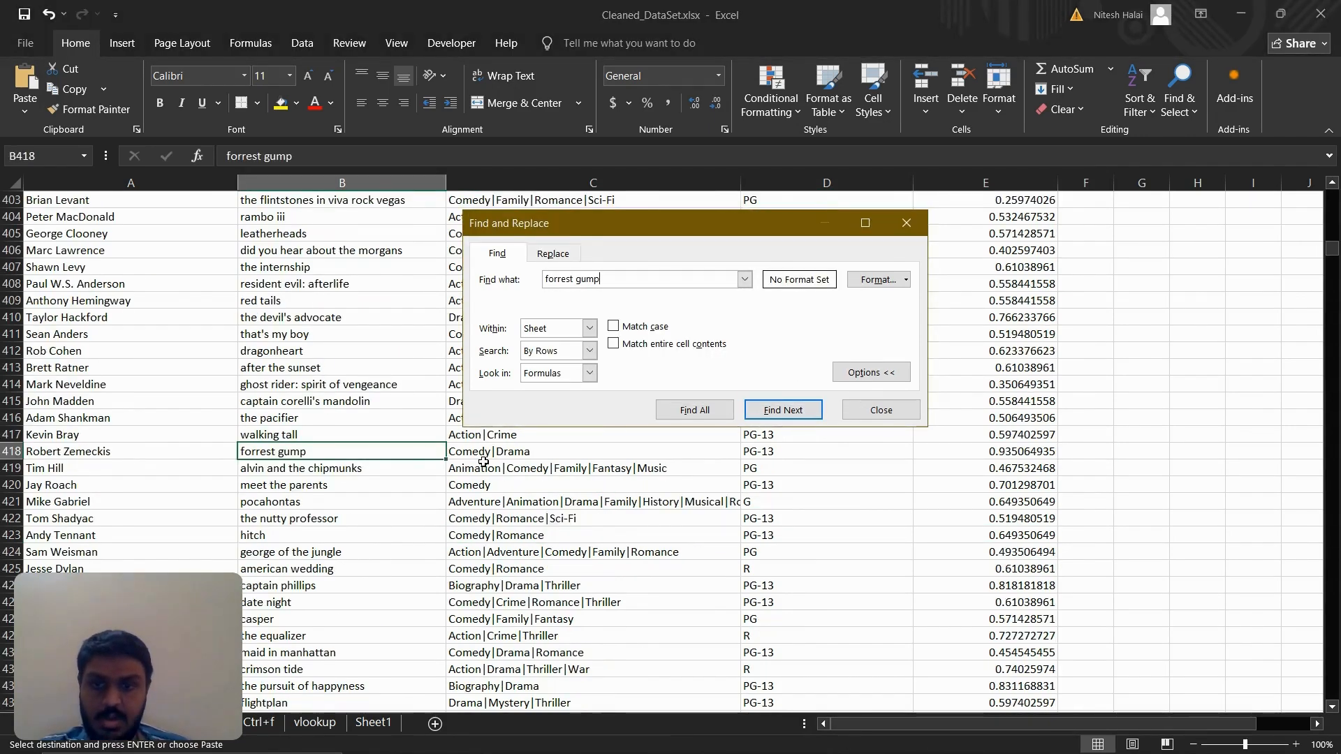
# Compare forrest gump's genres in the dataset with the VLOOKUP result in C11 and close the search dialog
pyautogui.click(486, 454)
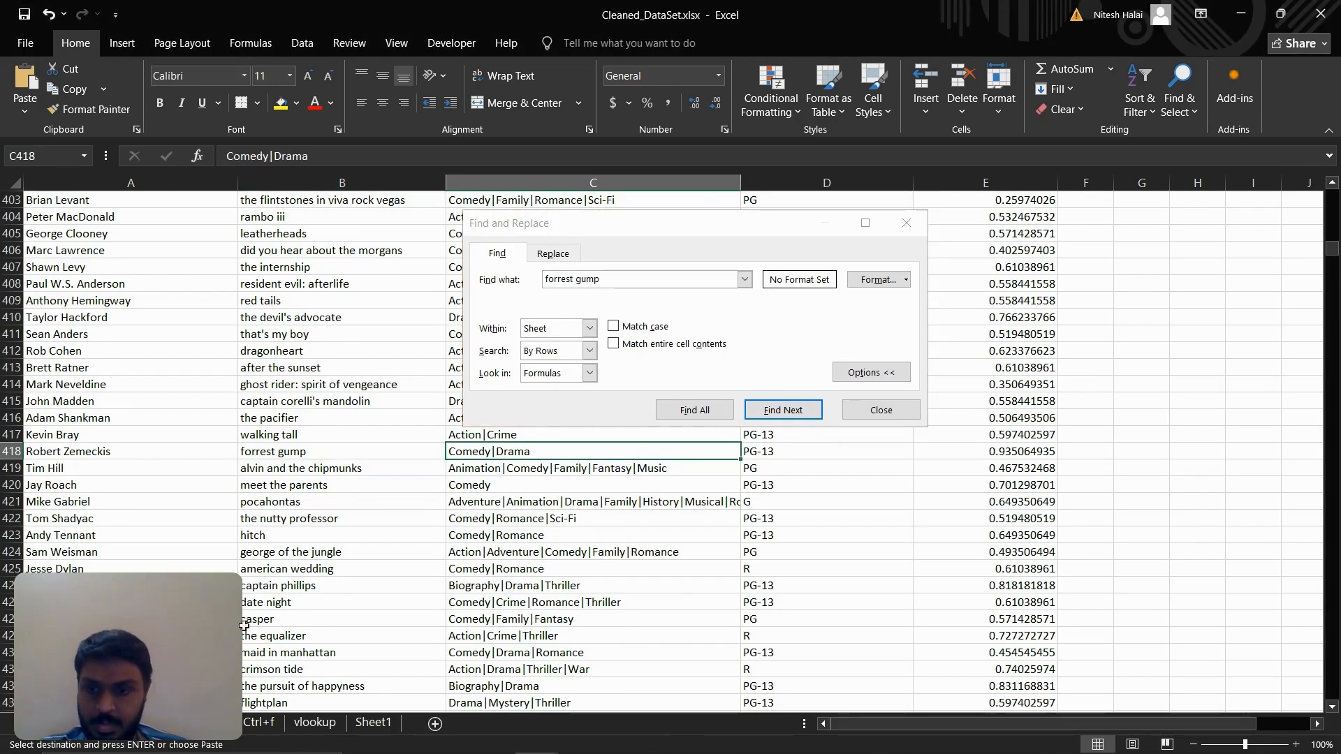
pyautogui.click(314, 723)
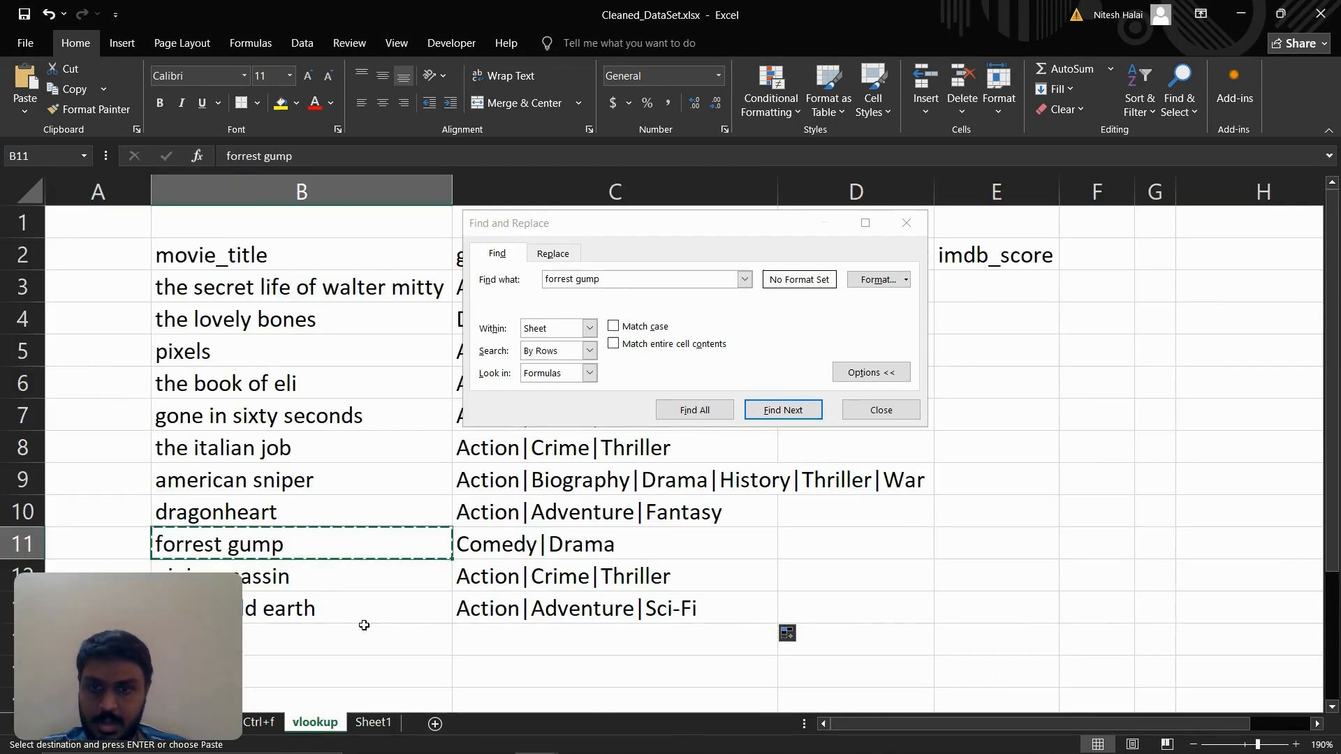
pyautogui.click(491, 534)
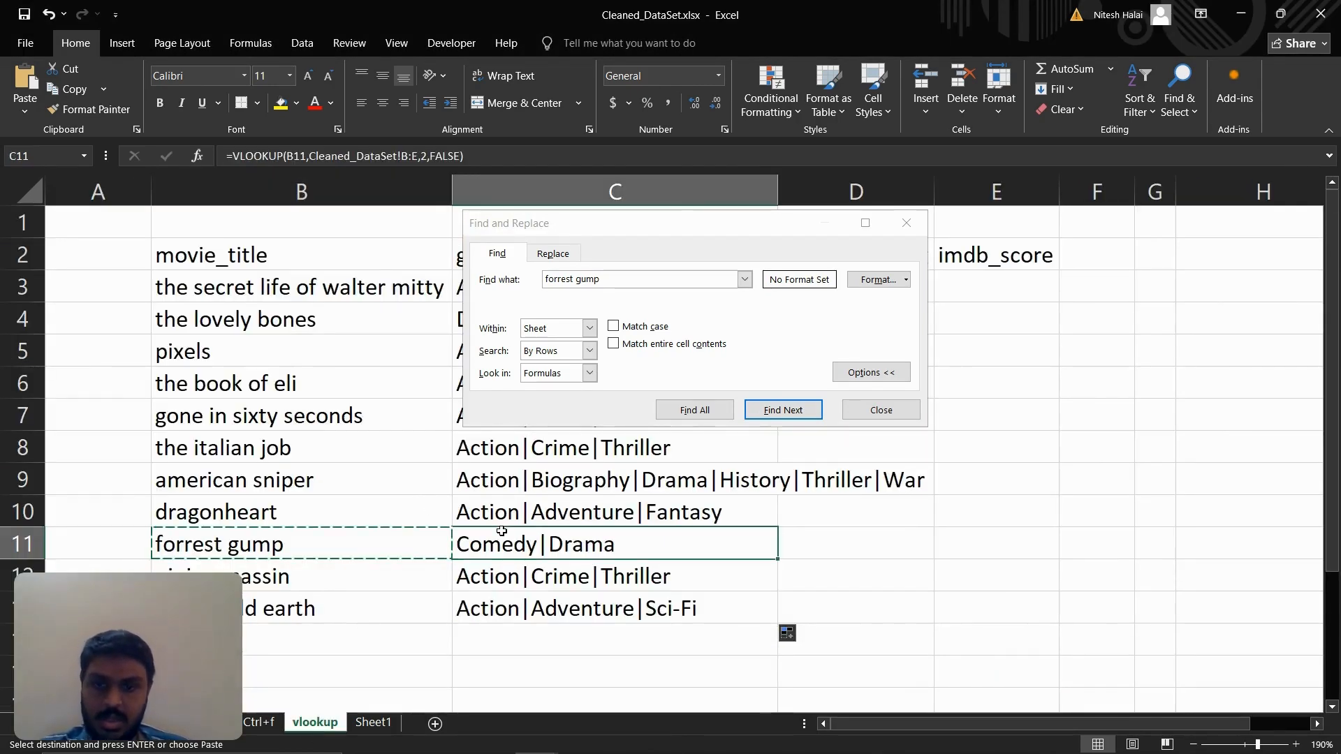
pyautogui.click(906, 223)
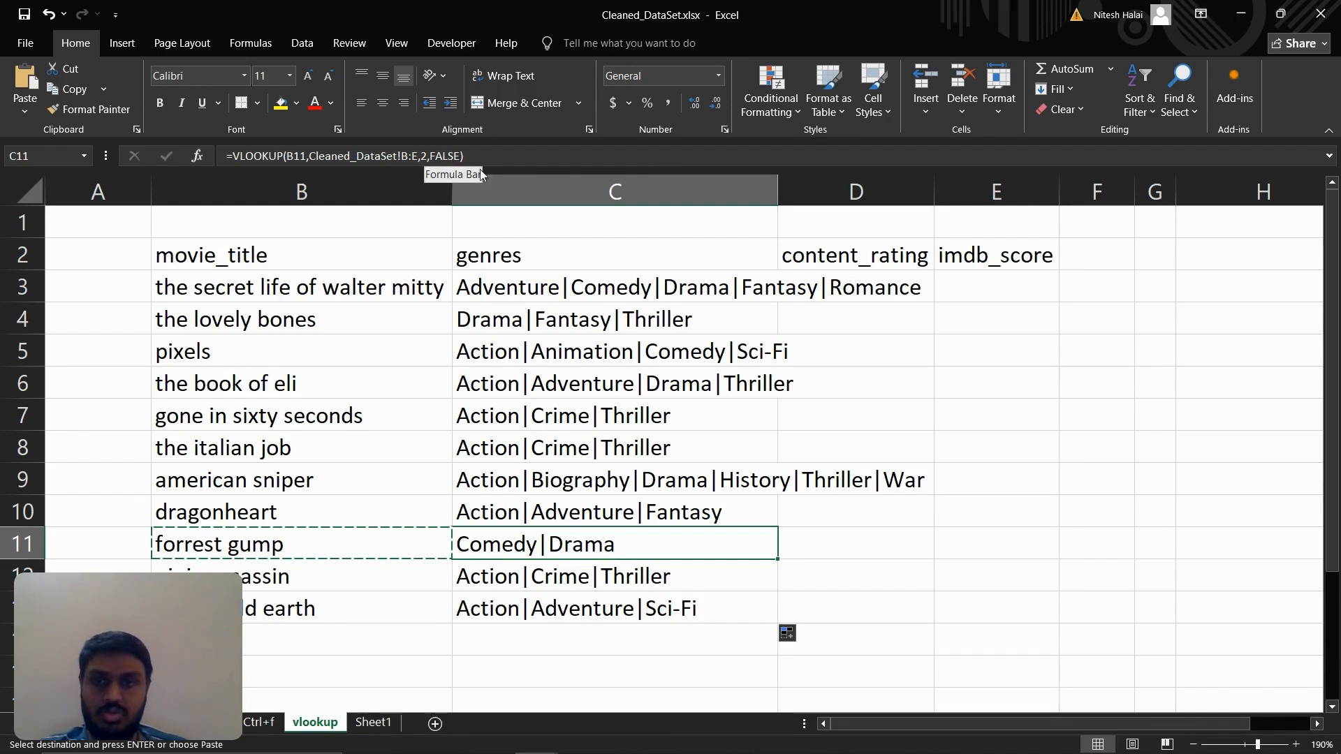
# Try TRUE (approximate match) as the range lookup in C11's VLOOKUP formula, and undo the change
pyautogui.press('F2')
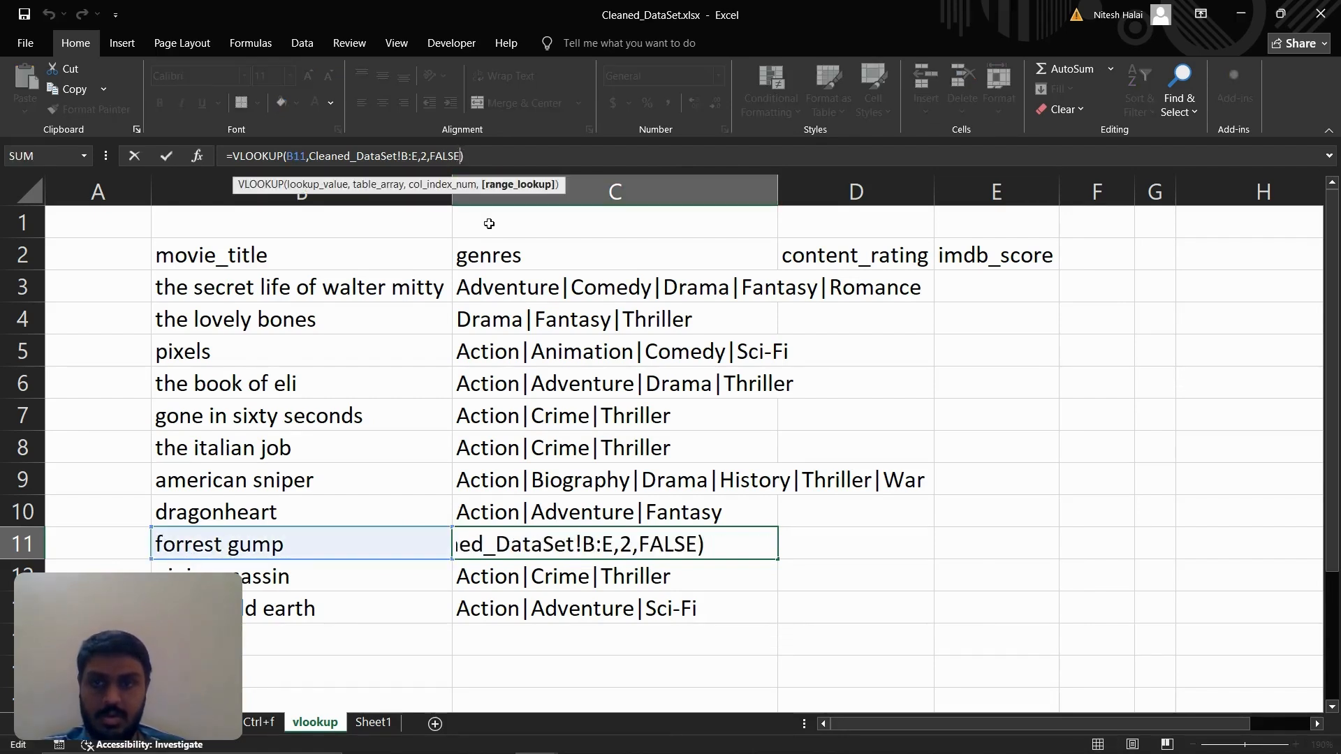
pyautogui.press('BackSpace')
pyautogui.press('BackSpace')
pyautogui.press('BackSpace')
pyautogui.press('BackSpace')
pyautogui.press('BackSpace')
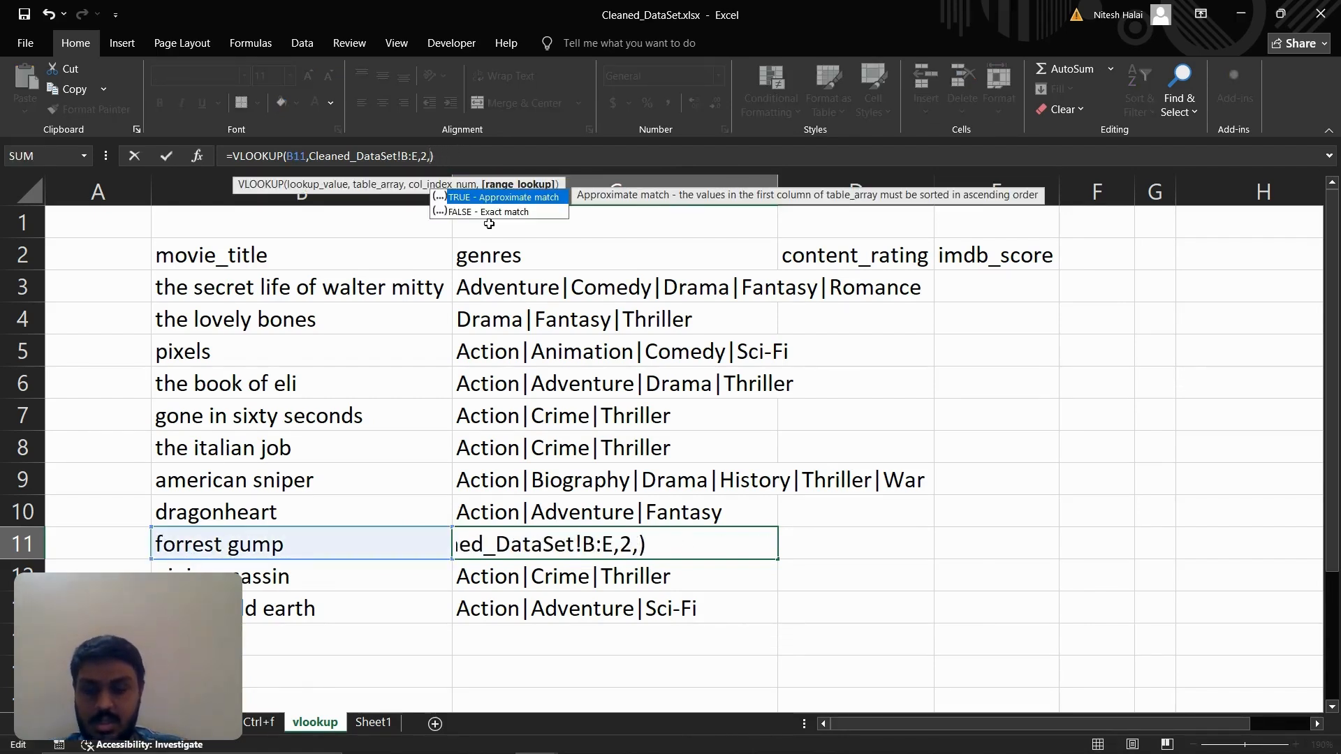
pyautogui.write('TRUE')
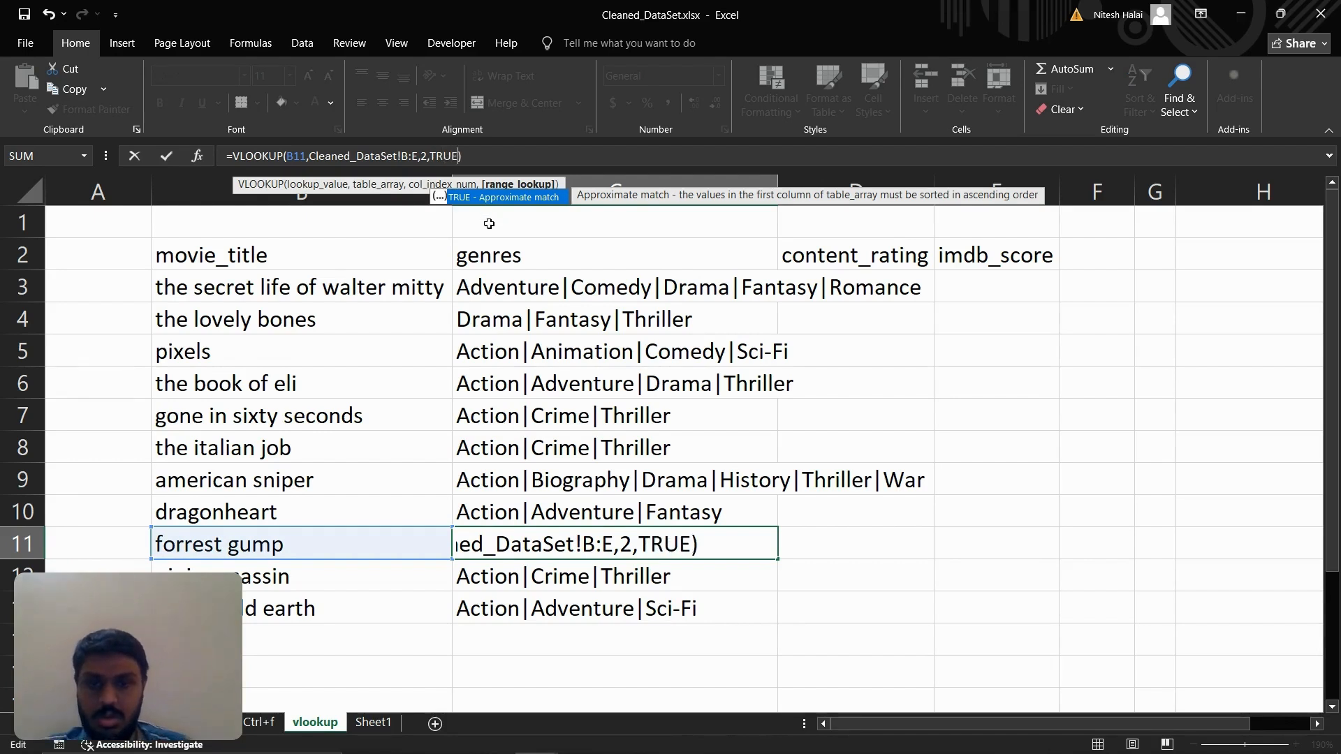
pyautogui.press('Return')
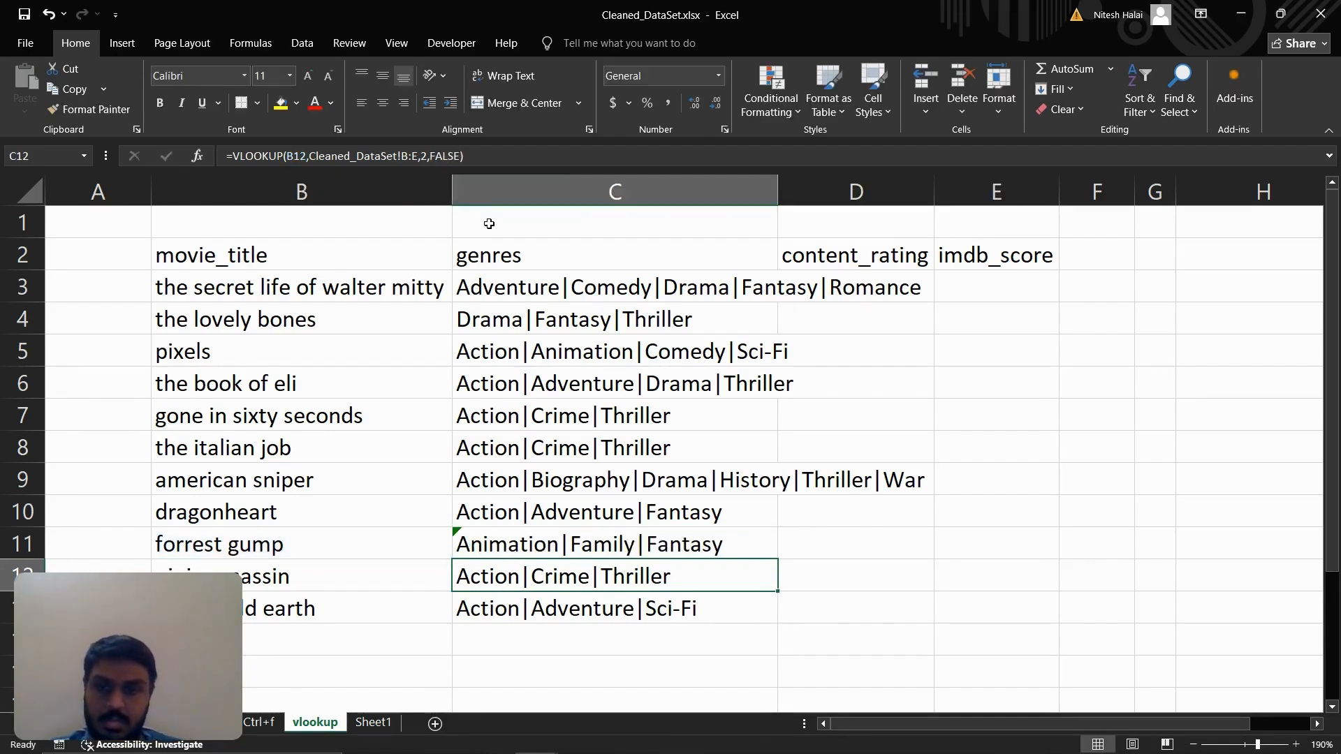
pyautogui.hotkey('ctrl', 'z')
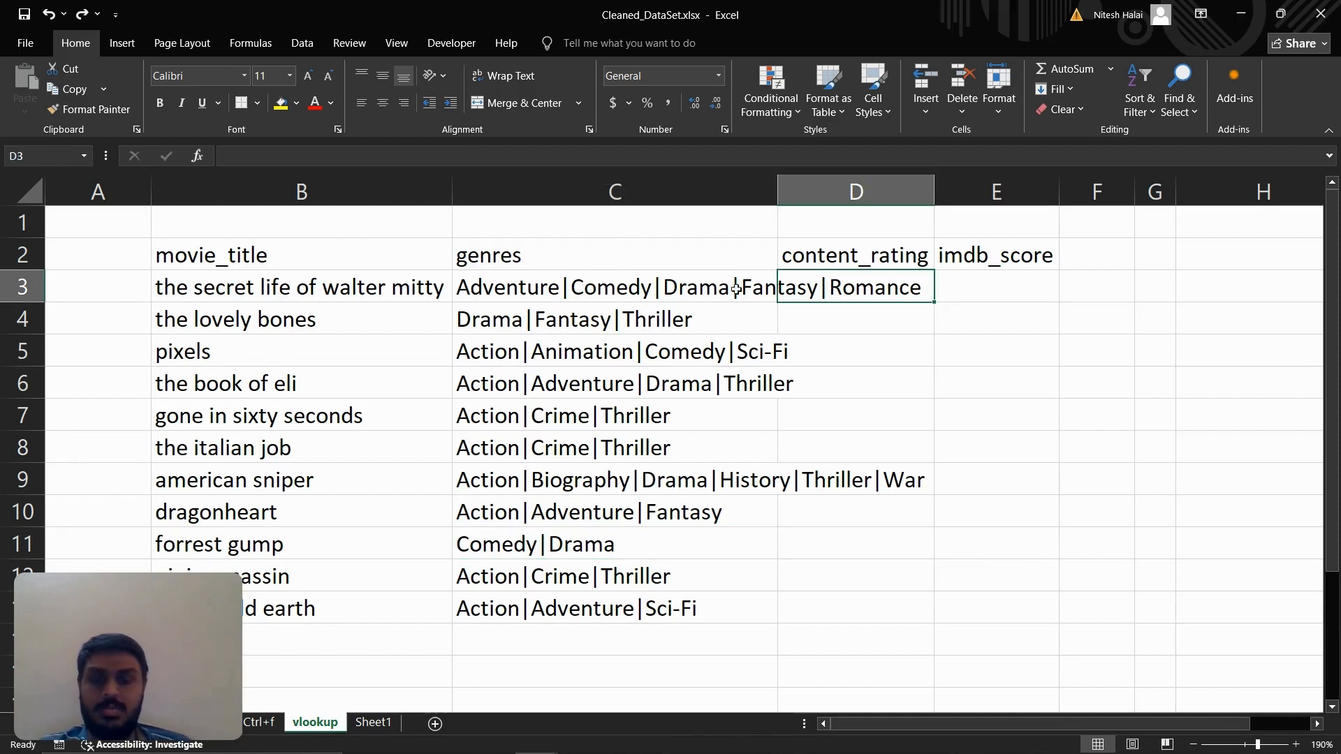
pyautogui.click(640, 293)
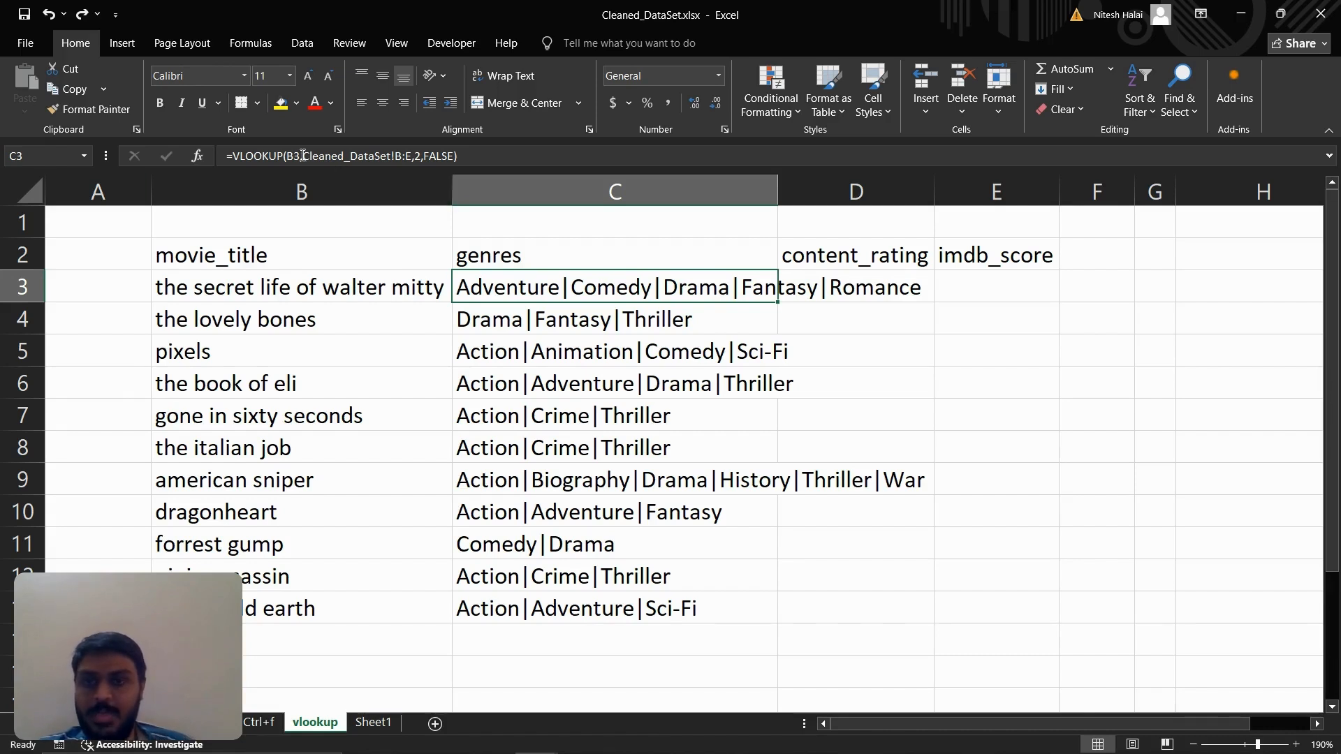
pyautogui.click(811, 253)
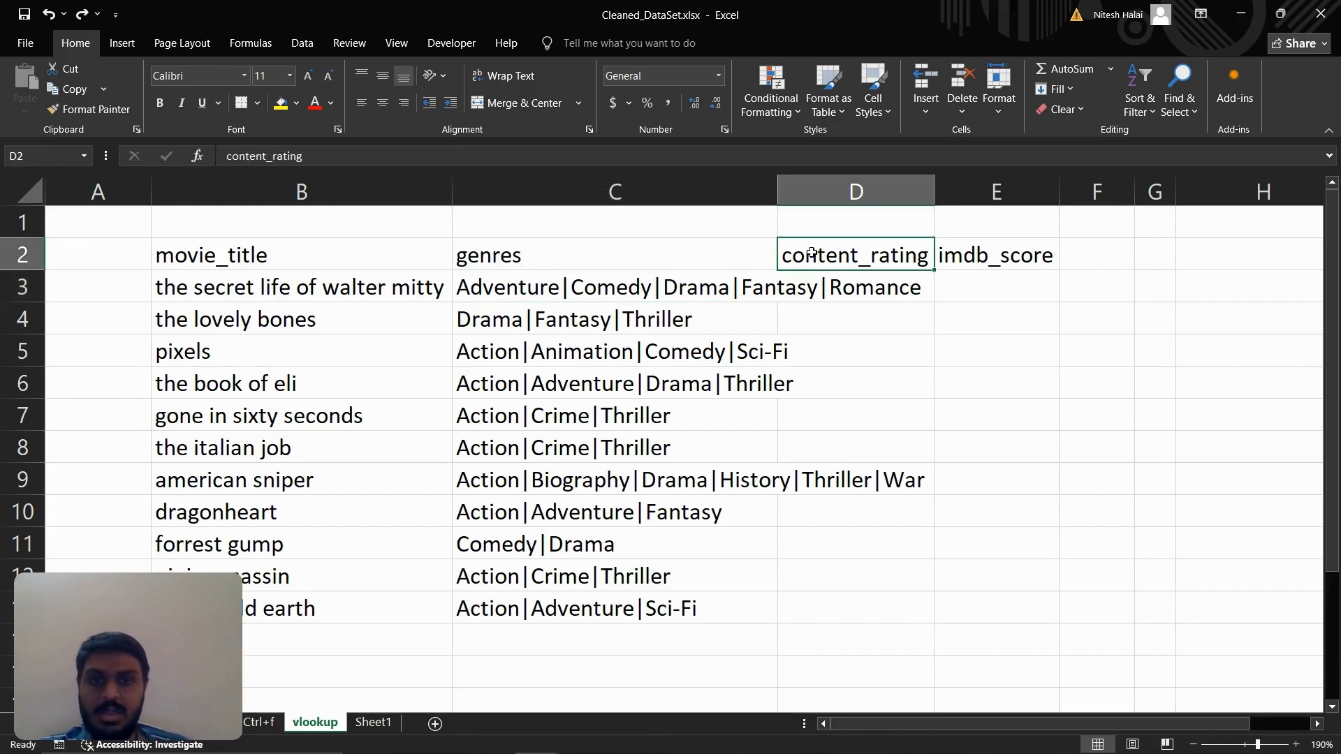
pyautogui.click(946, 257)
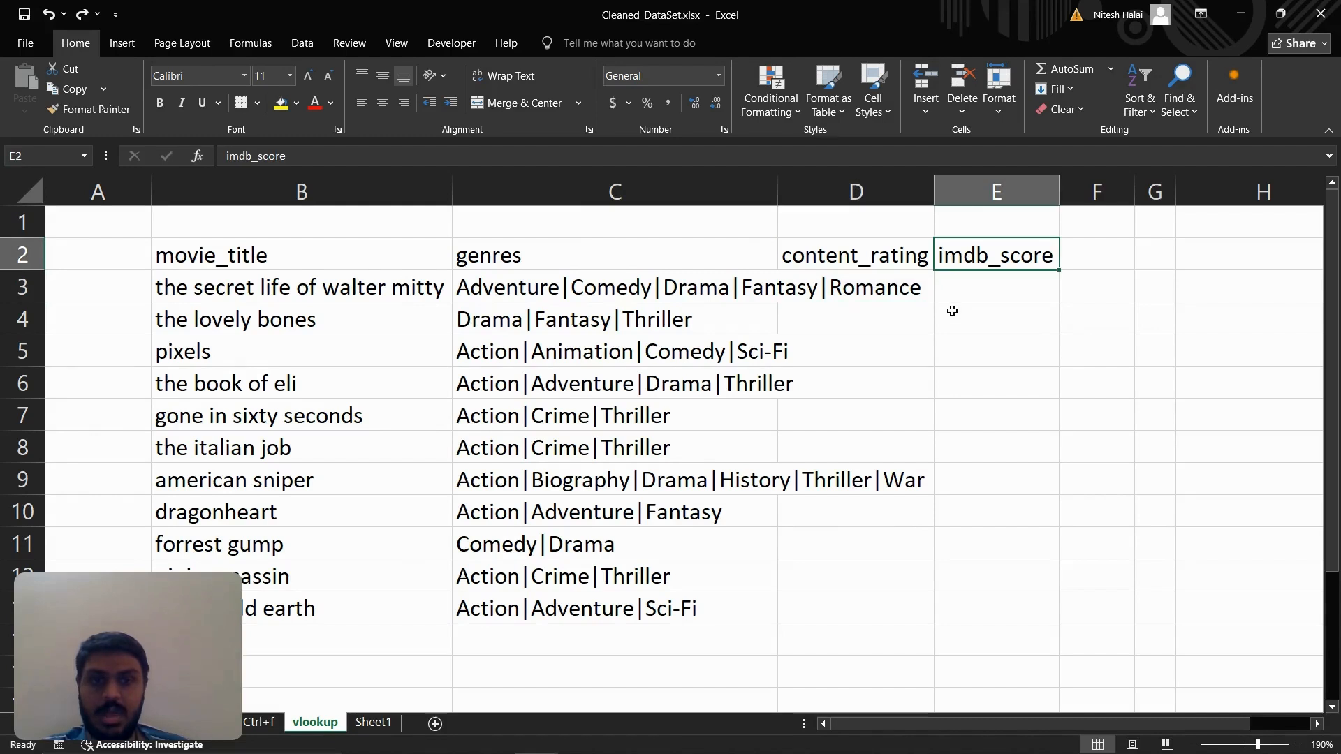
pyautogui.click(956, 291)
# Copy C3's VLOOKUP formula unchanged into content_rating cell D3 and set its column index to 3
pyautogui.click(606, 277)
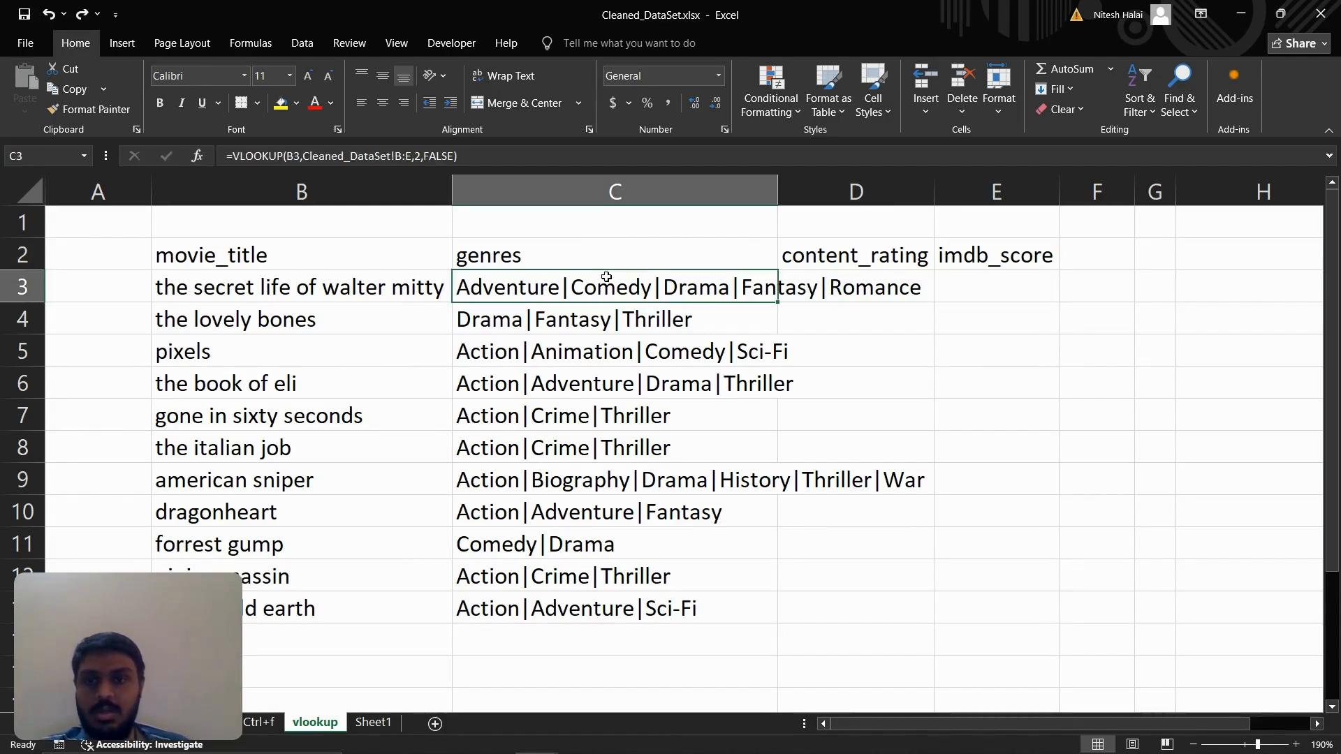
pyautogui.click(492, 150)
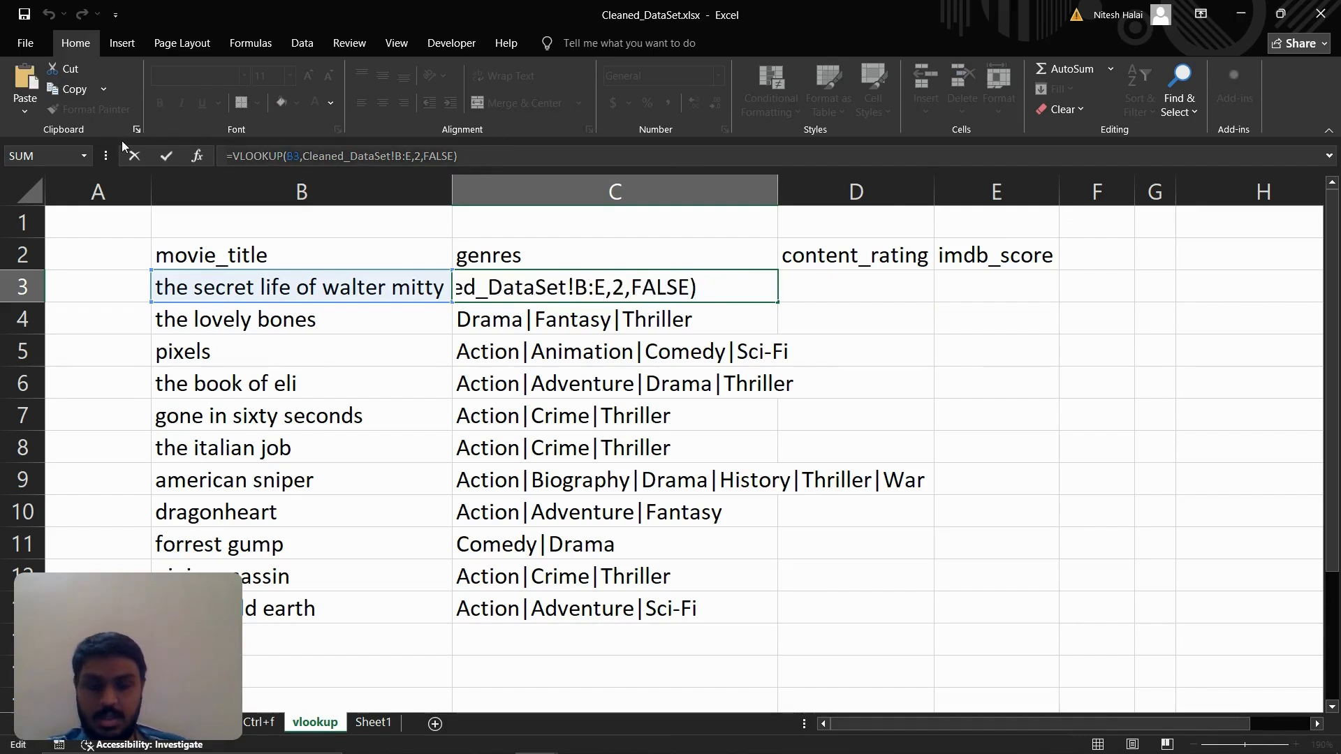
pyautogui.press('Return')
pyautogui.press('Up')
pyautogui.hotkey('ctrl', 'c')
pyautogui.press('Right')
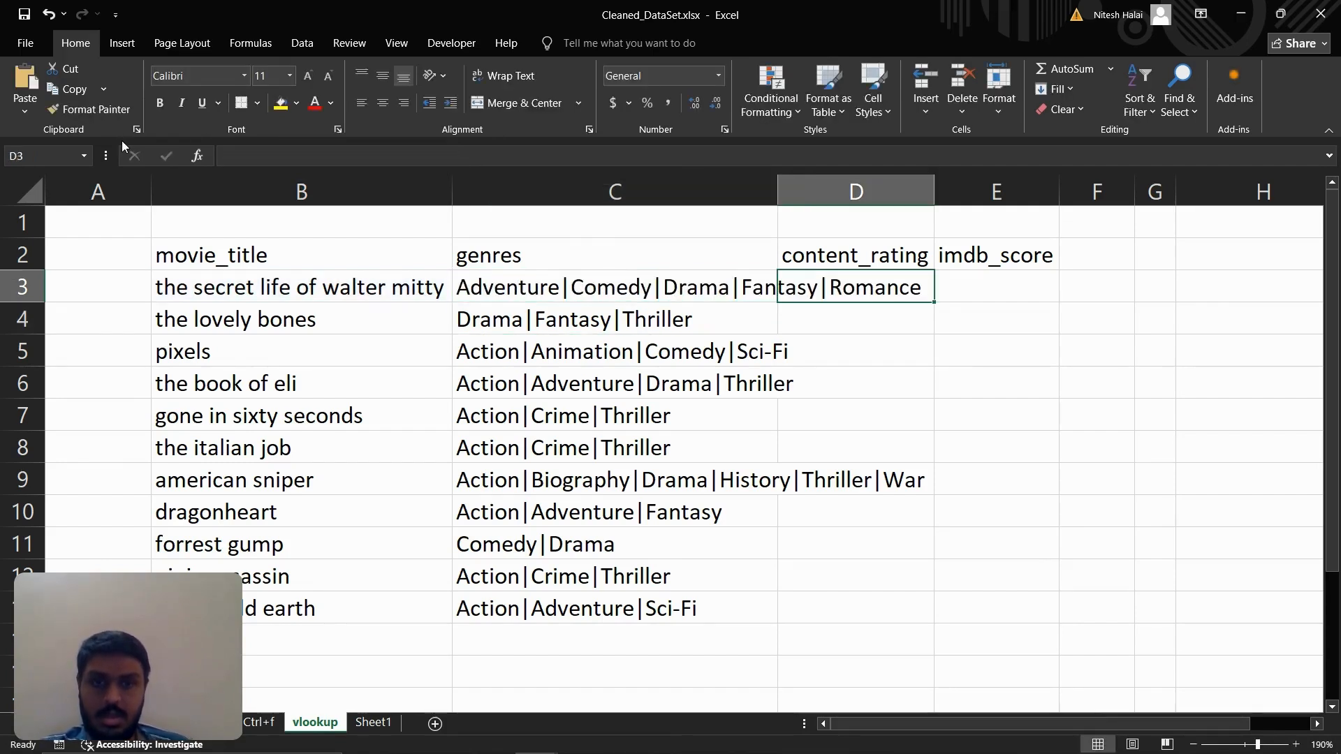
pyautogui.hotkey('ctrl', 'v')
pyautogui.press('F2')
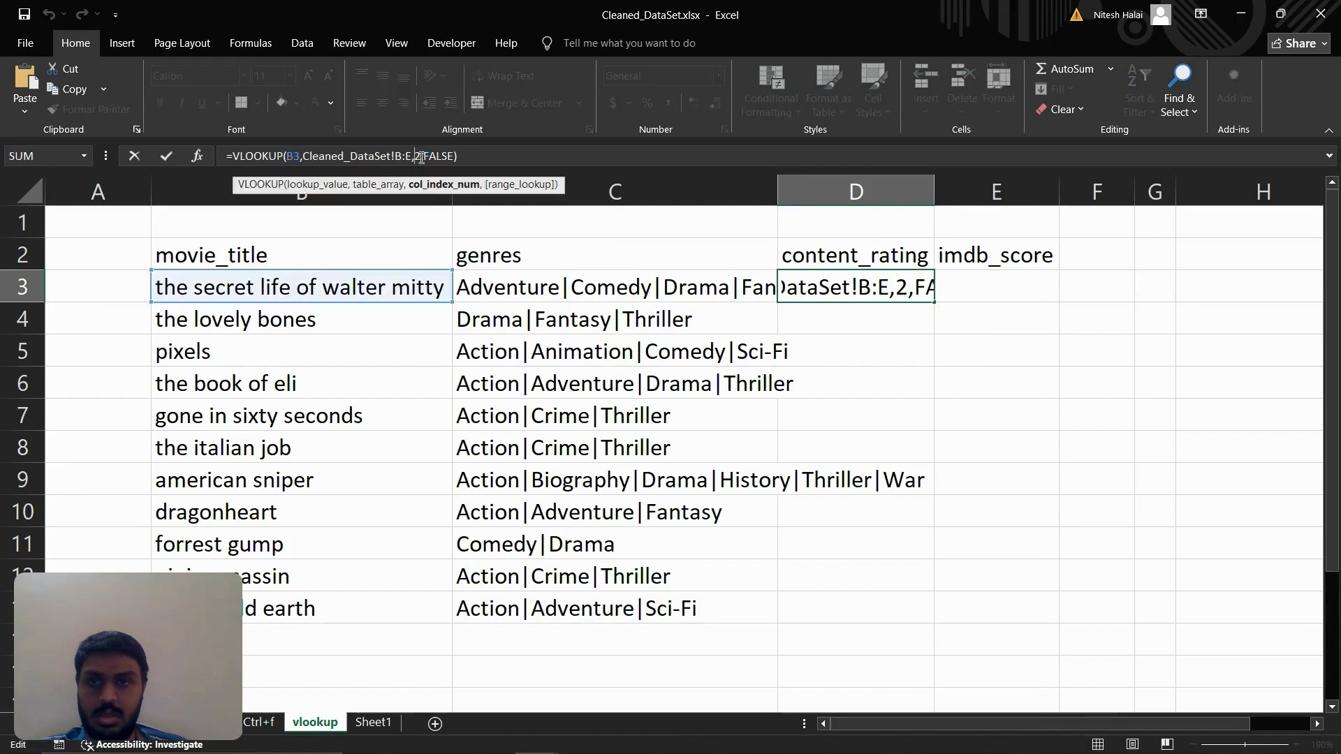
pyautogui.press('BackSpace')
pyautogui.write('3')
pyautogui.press('Return')
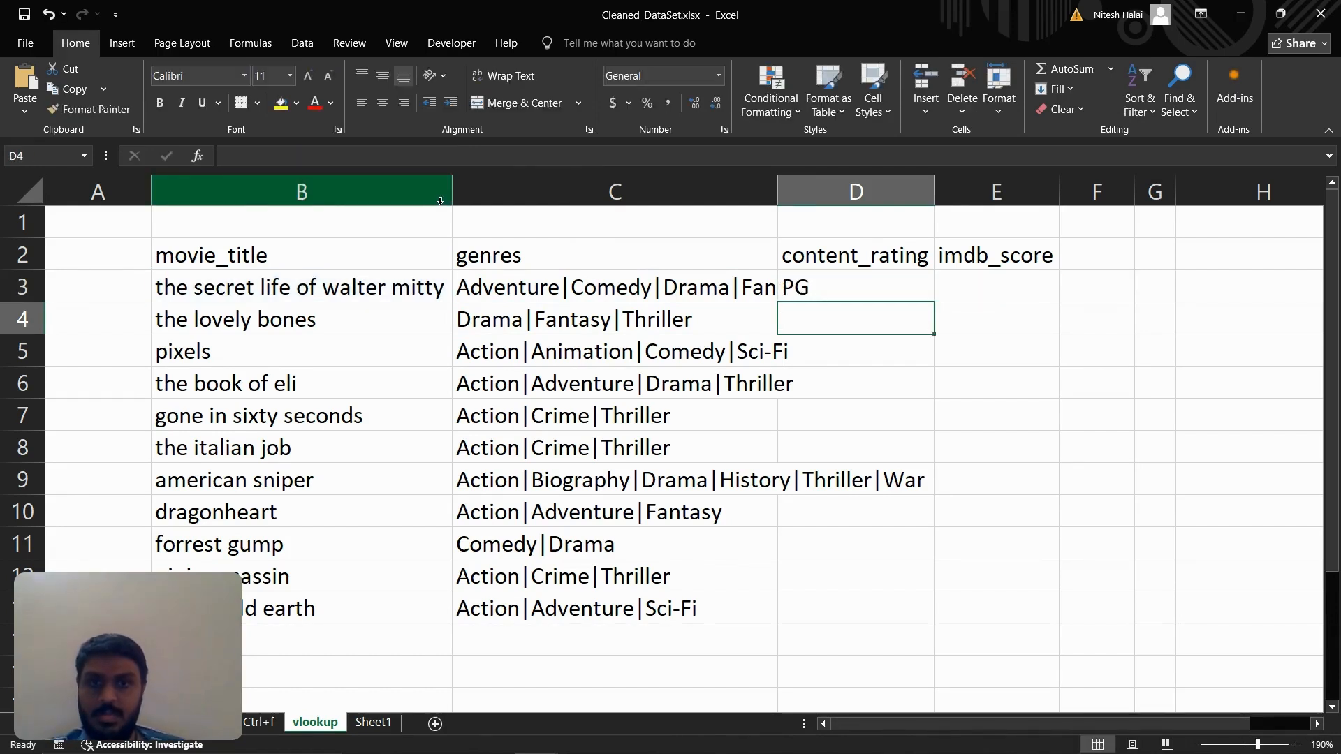
# Copy D3's VLOOKUP formula unchanged into imdb_score cell E3 and set its column index to 4
pyautogui.press('Right')
pyautogui.press('Up')
pyautogui.press('Left')
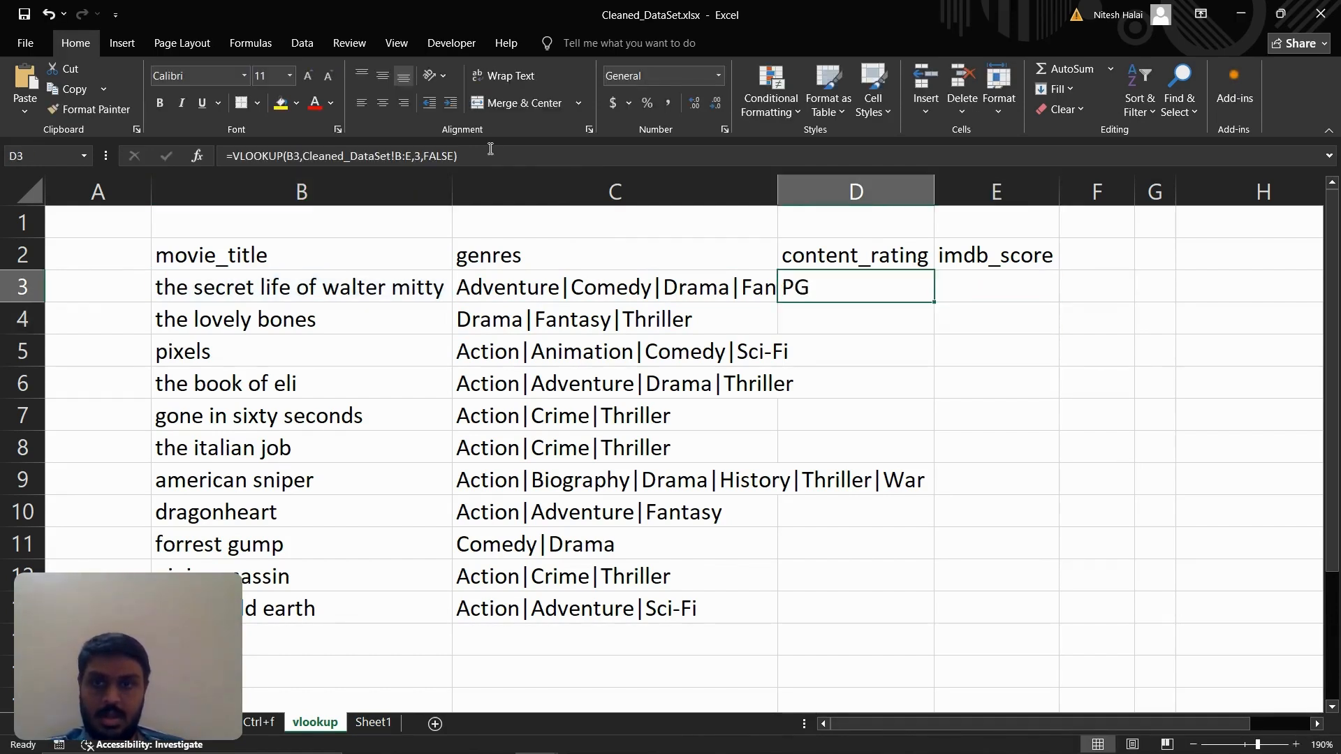
pyautogui.press('F2')
pyautogui.hotkey('ctrl', 'c')
pyautogui.press('Return')
pyautogui.press('Right')
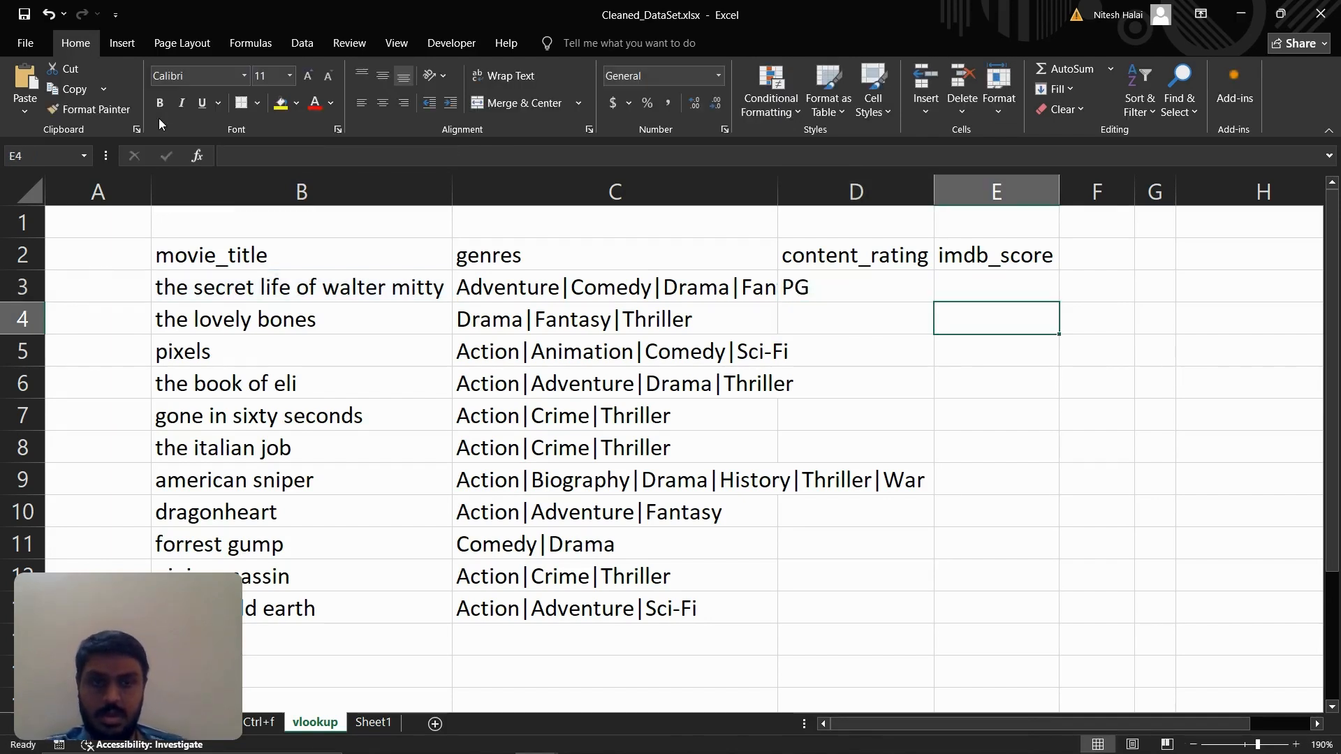
pyautogui.press('Up')
pyautogui.hotkey('ctrl', 'v')
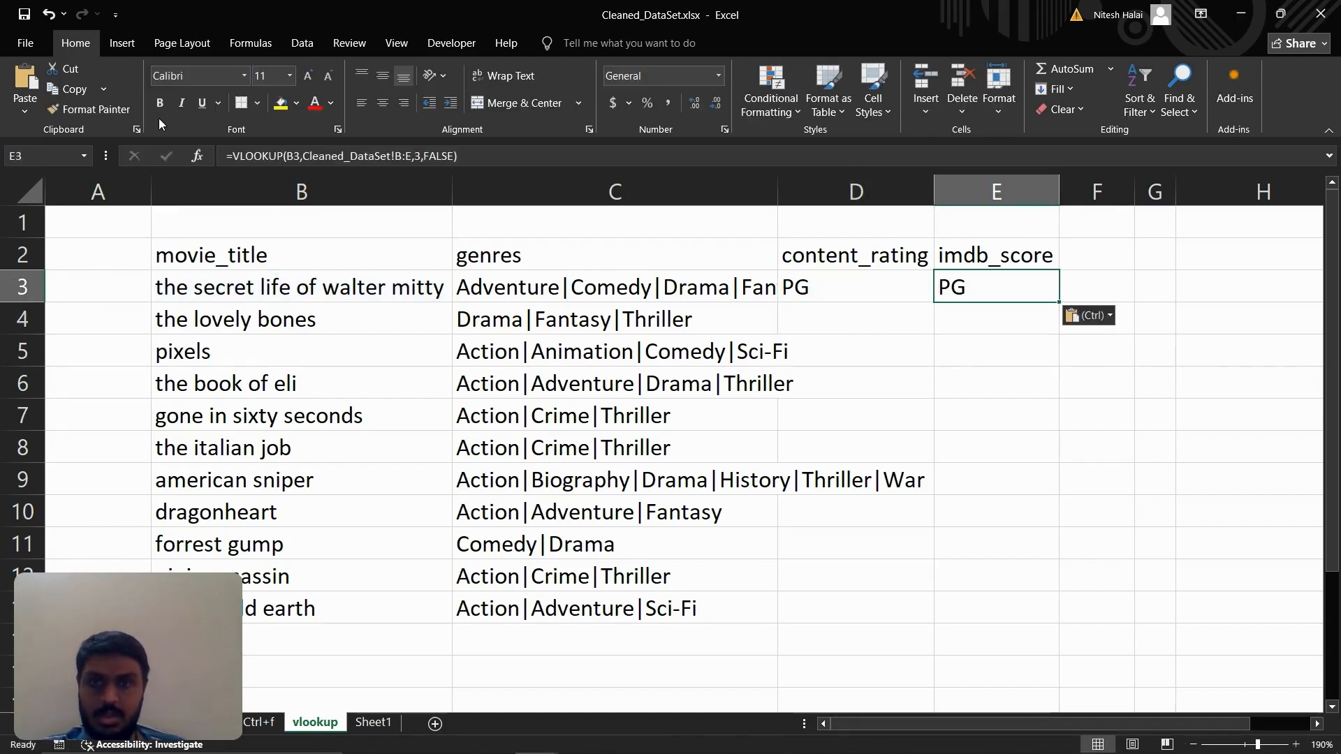
pyautogui.click(422, 164)
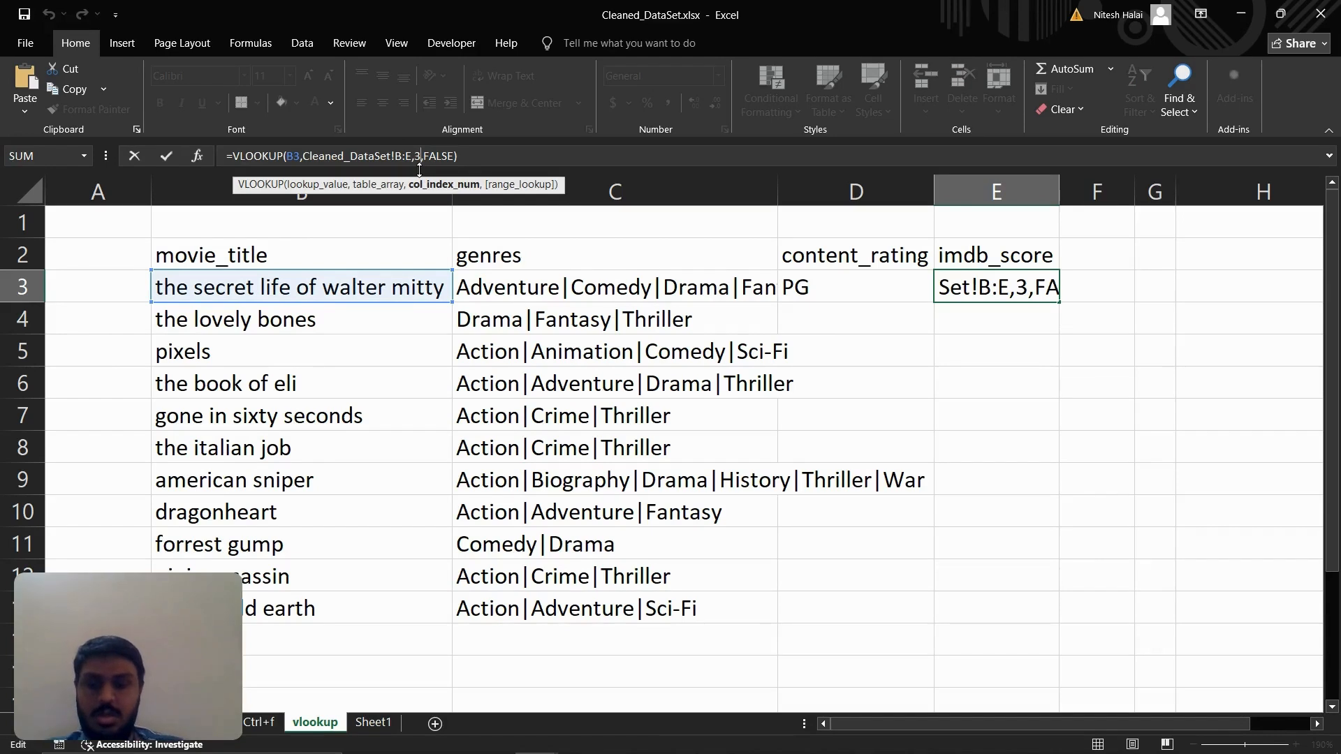
pyautogui.press('BackSpace')
pyautogui.write('4')
pyautogui.press('Return')
# Fill the D3 and E3 formulas down to row 13 for all listed movies
pyautogui.moveTo(882, 284); pyautogui.dragTo(1046, 301)
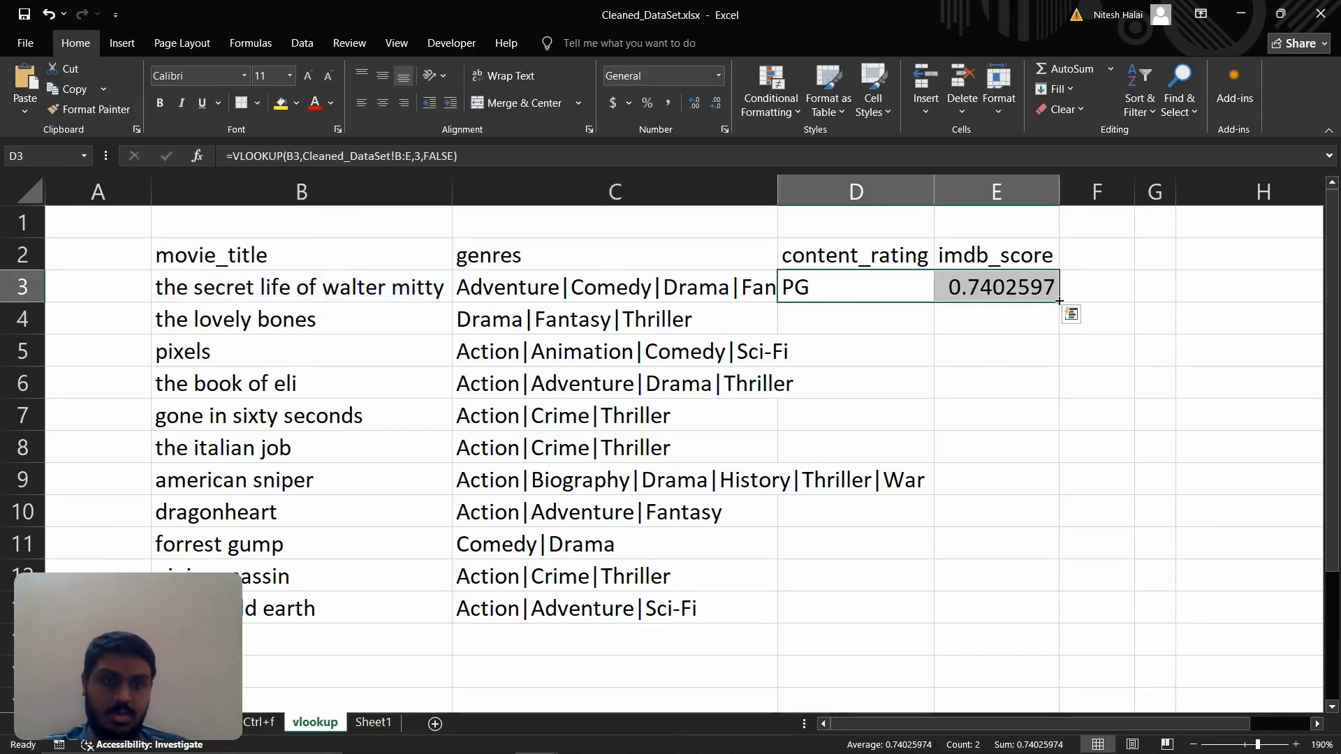
pyautogui.doubleClick(1059, 301)
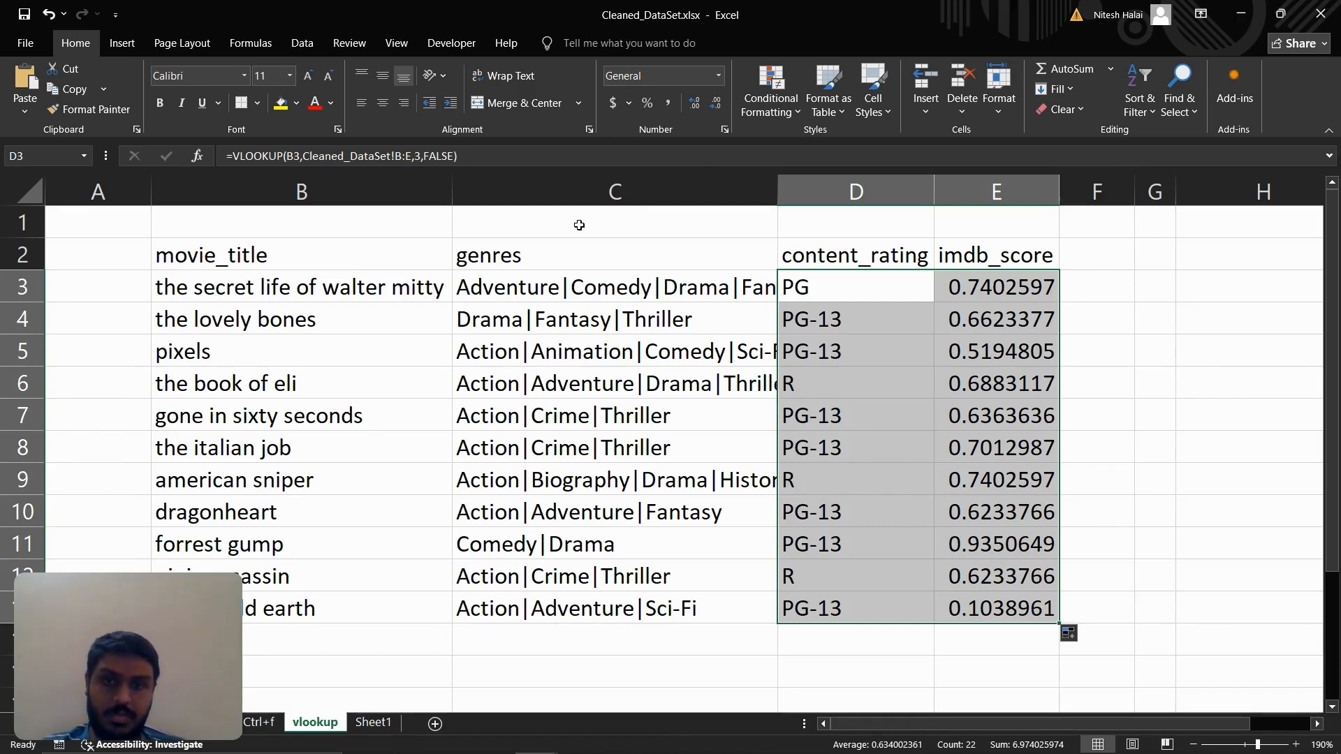
pyautogui.moveTo(546, 264); pyautogui.dragTo(1110, 230)
pyautogui.click(910, 297)
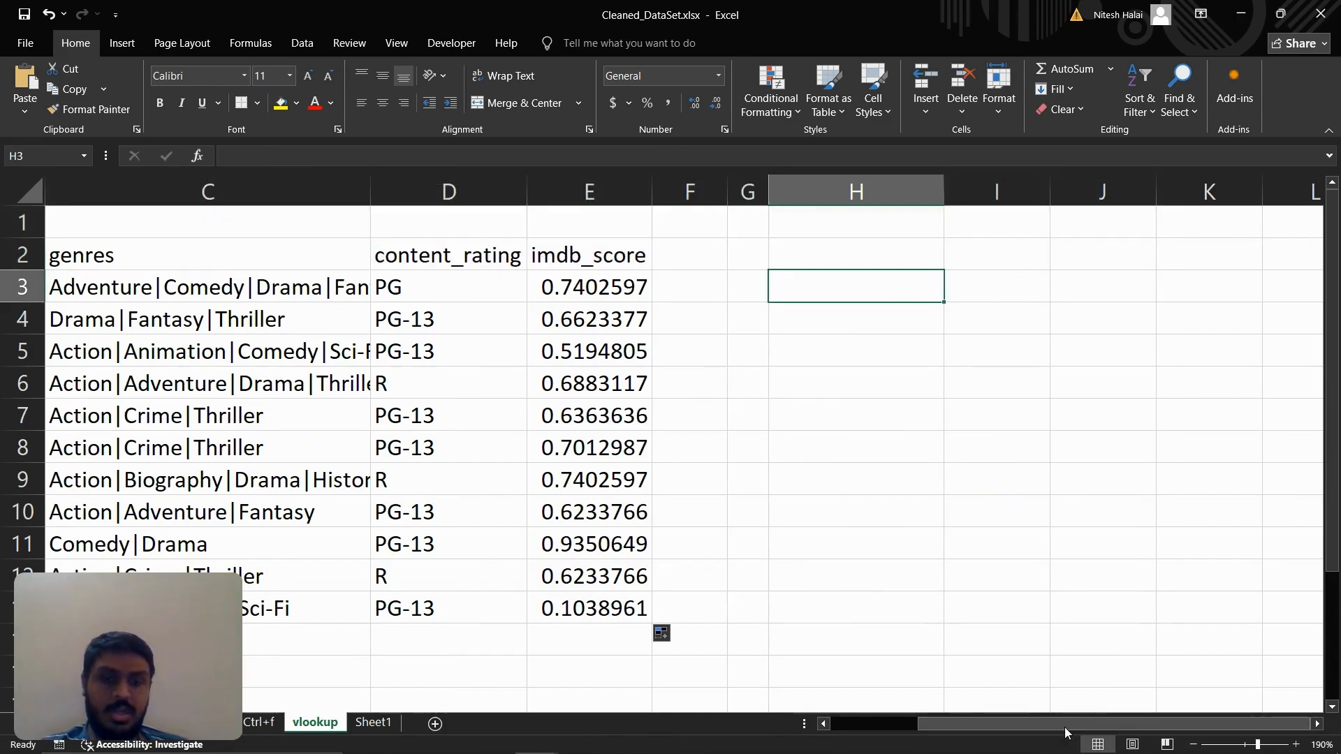
pyautogui.hscroll(-2, 1065, 727)
pyautogui.click(856, 278)
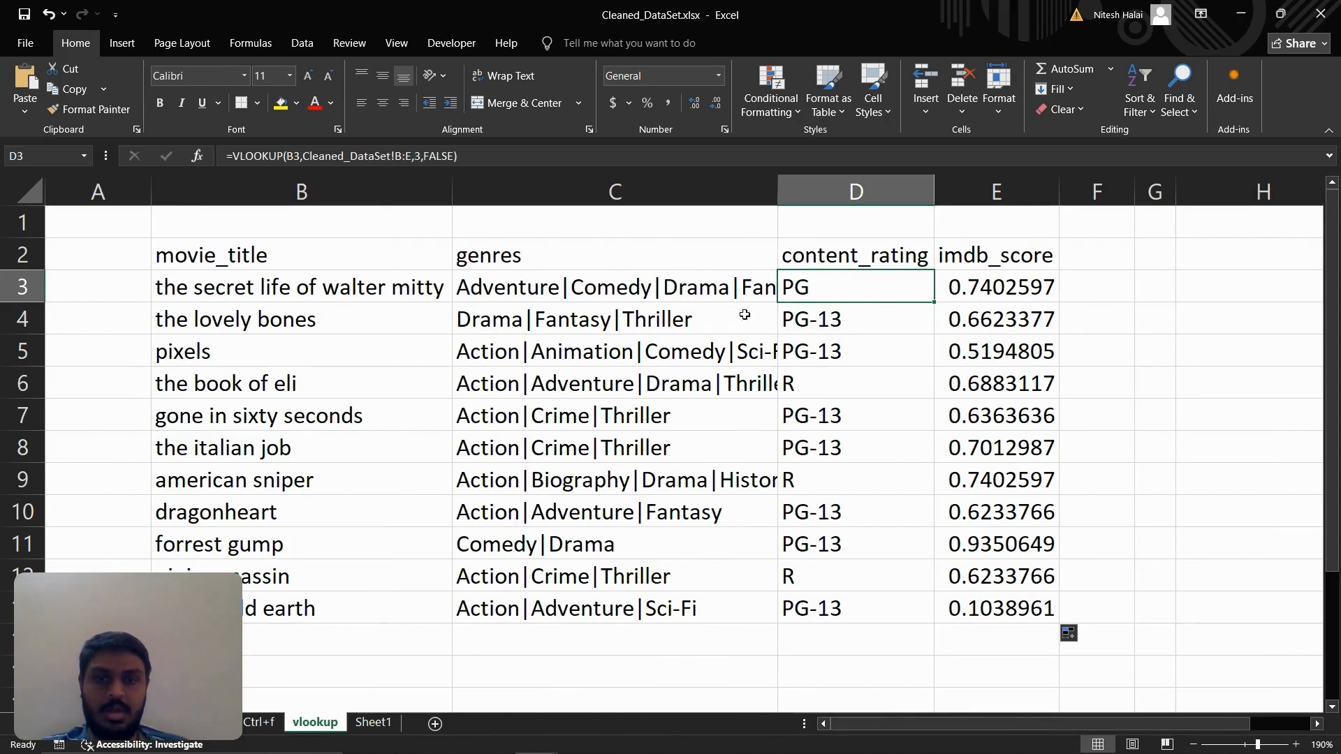
# Clear the content_rating and imdb_score formulas from D3:E14
pyautogui.click(702, 287)
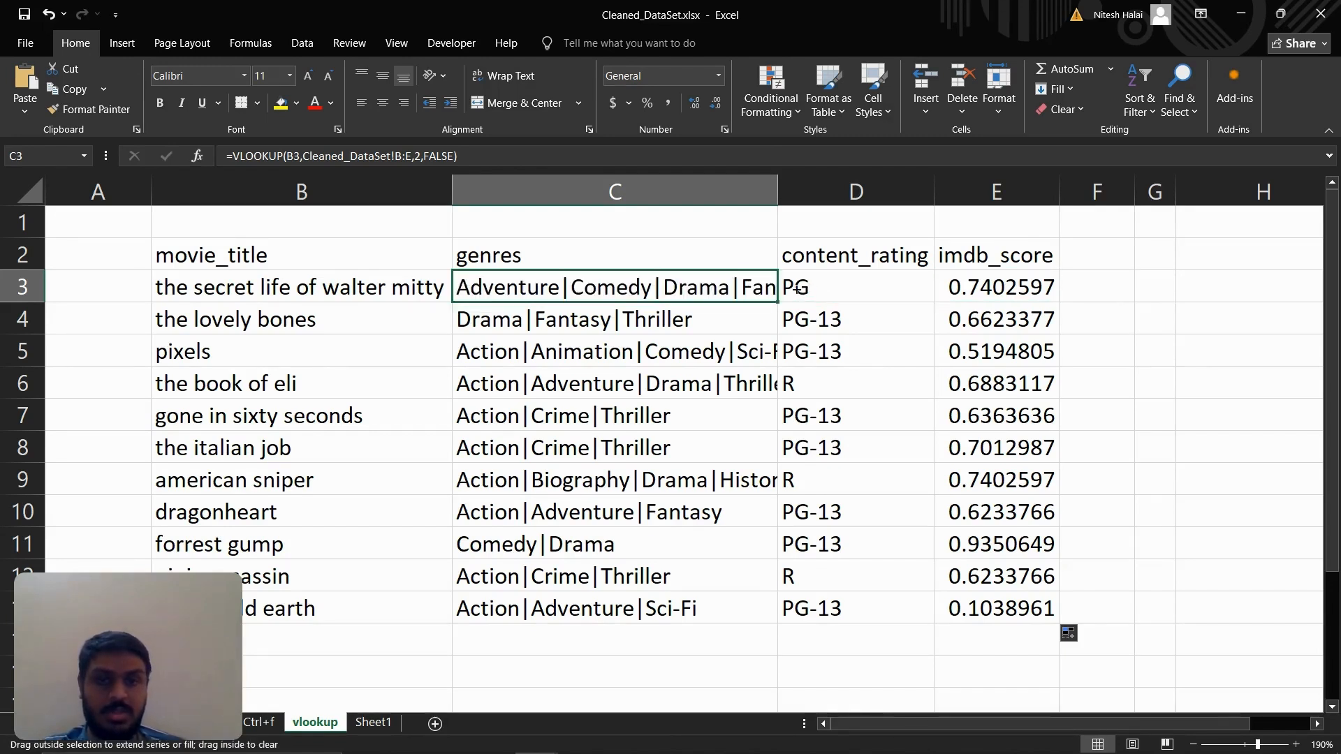
pyautogui.moveTo(793, 289); pyautogui.dragTo(1044, 632)
pyautogui.press('Delete')
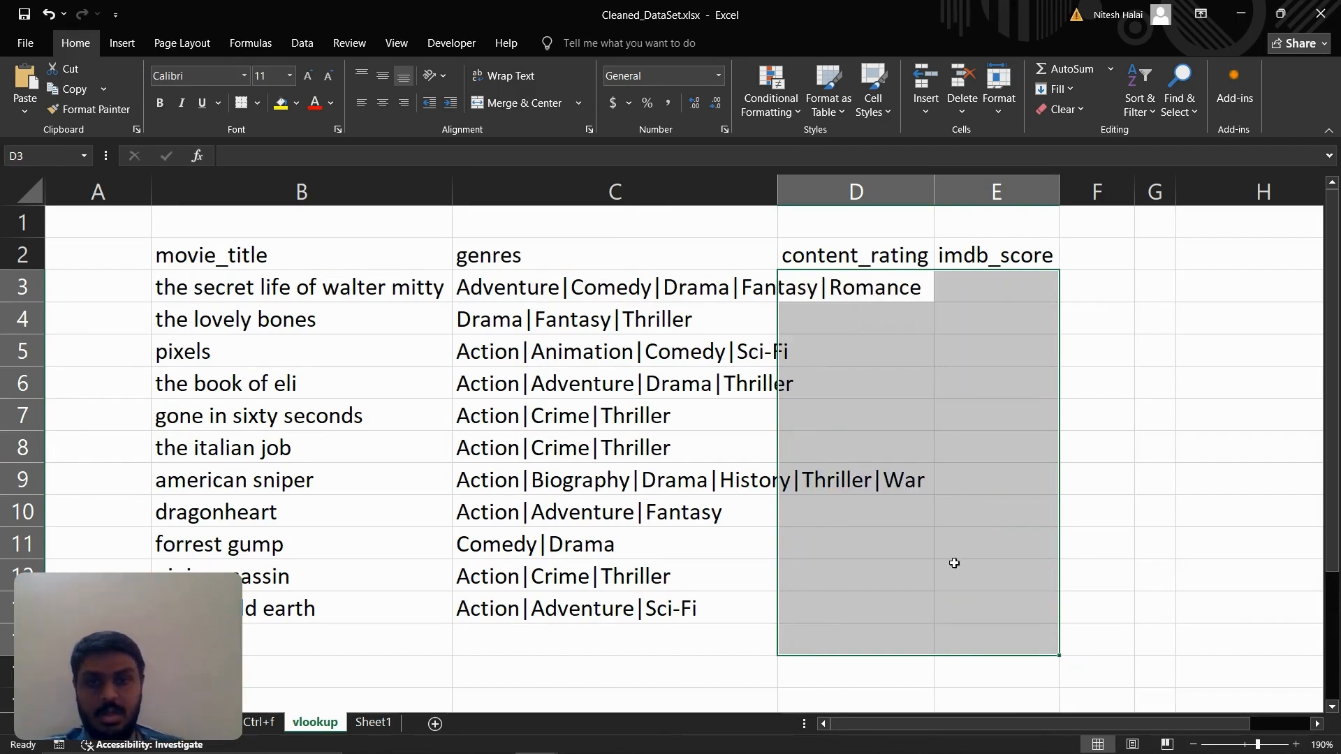
# Fill C3's VLOOKUP formula across into D3 and E3 and select both filled cells
pyautogui.click(631, 308)
pyautogui.click(606, 290)
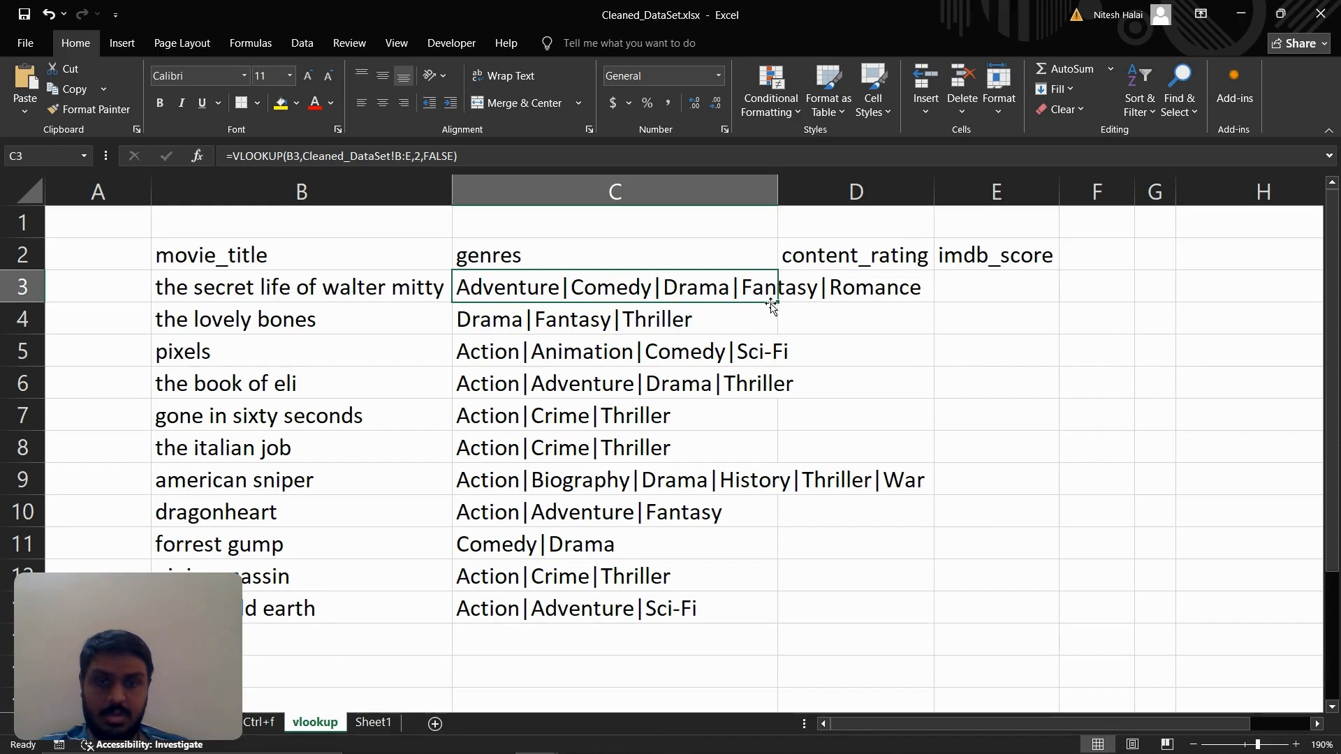
pyautogui.moveTo(772, 305); pyautogui.dragTo(1008, 295)
pyautogui.moveTo(832, 290); pyautogui.dragTo(1021, 280)
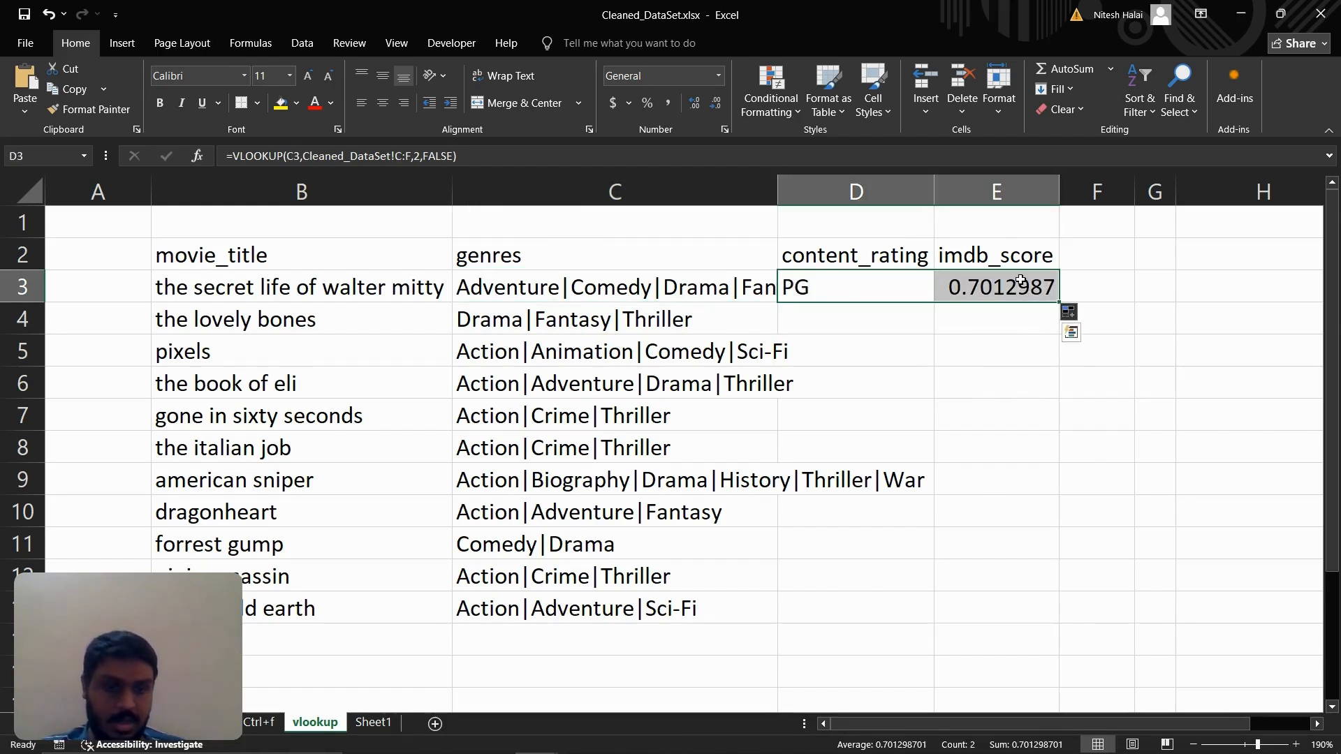
# Inspect the lookup value and table range references in D3's copied VLOOKUP formula
pyautogui.click(845, 290)
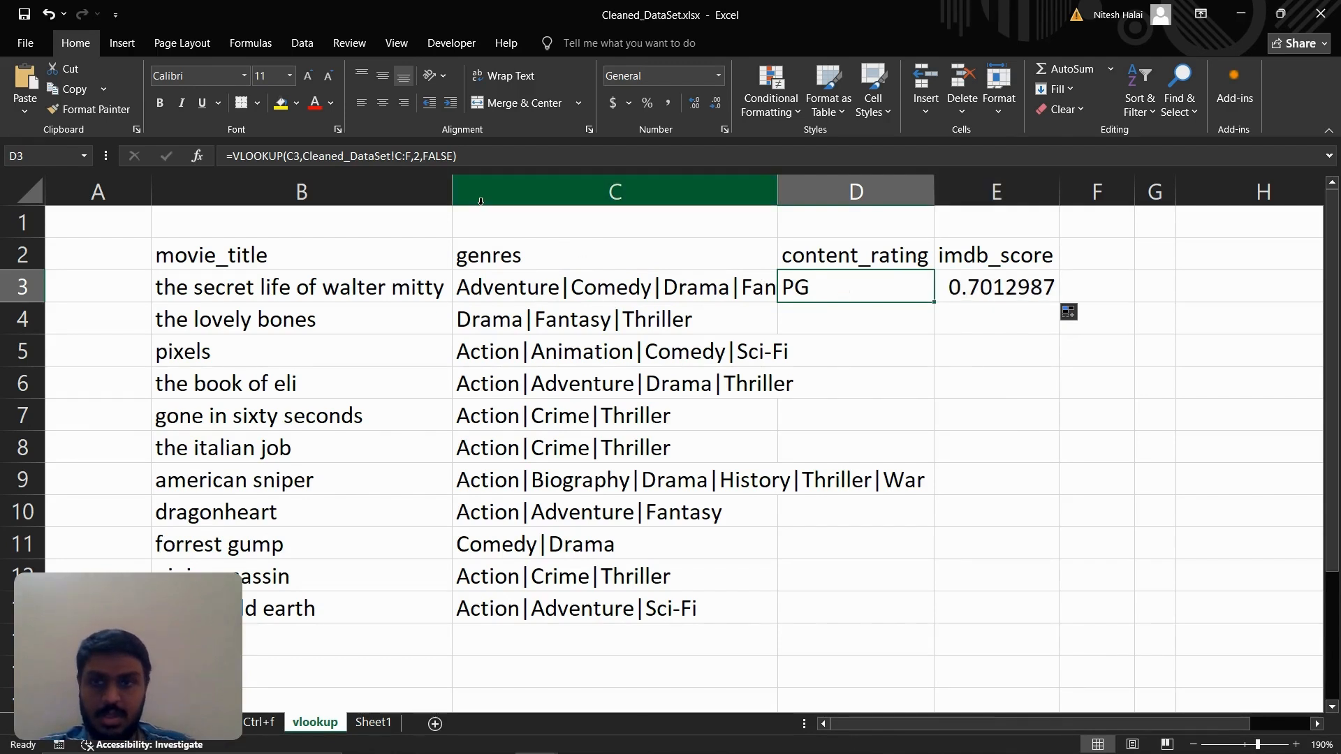
pyautogui.click(411, 155)
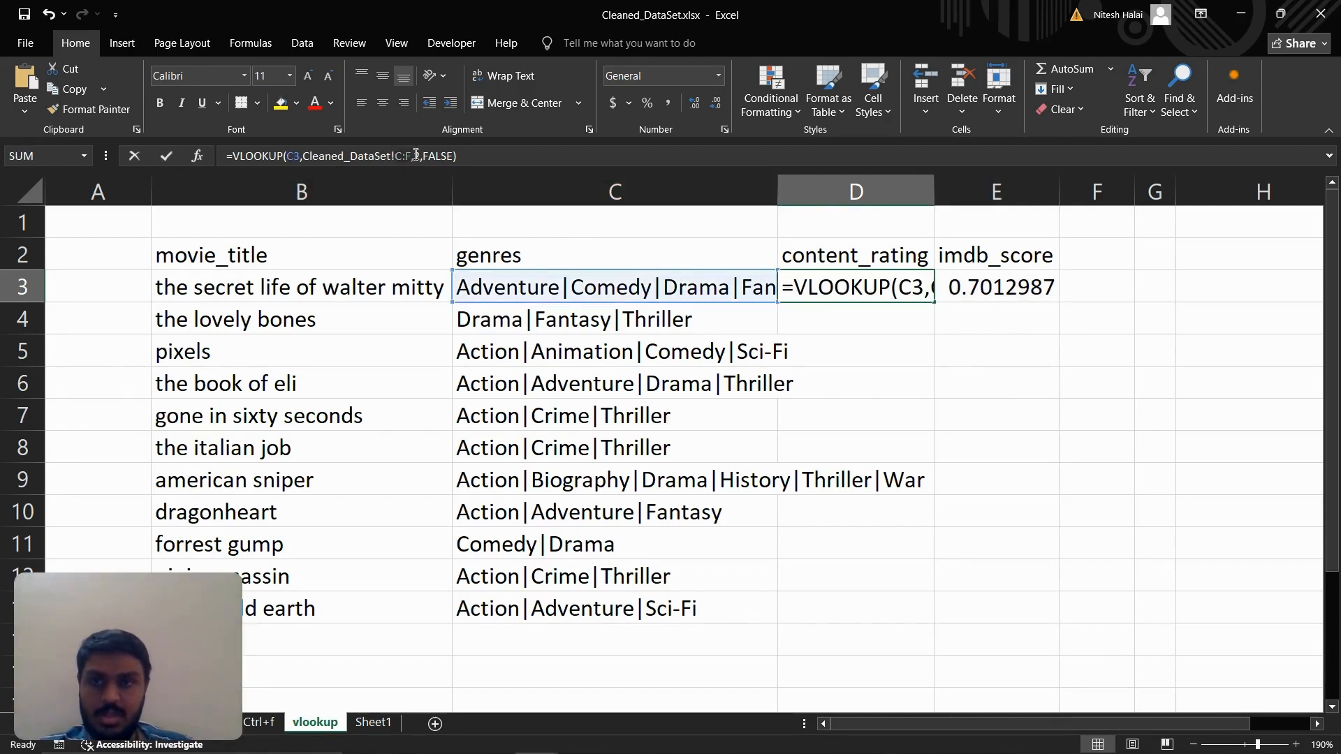
pyautogui.click(305, 157)
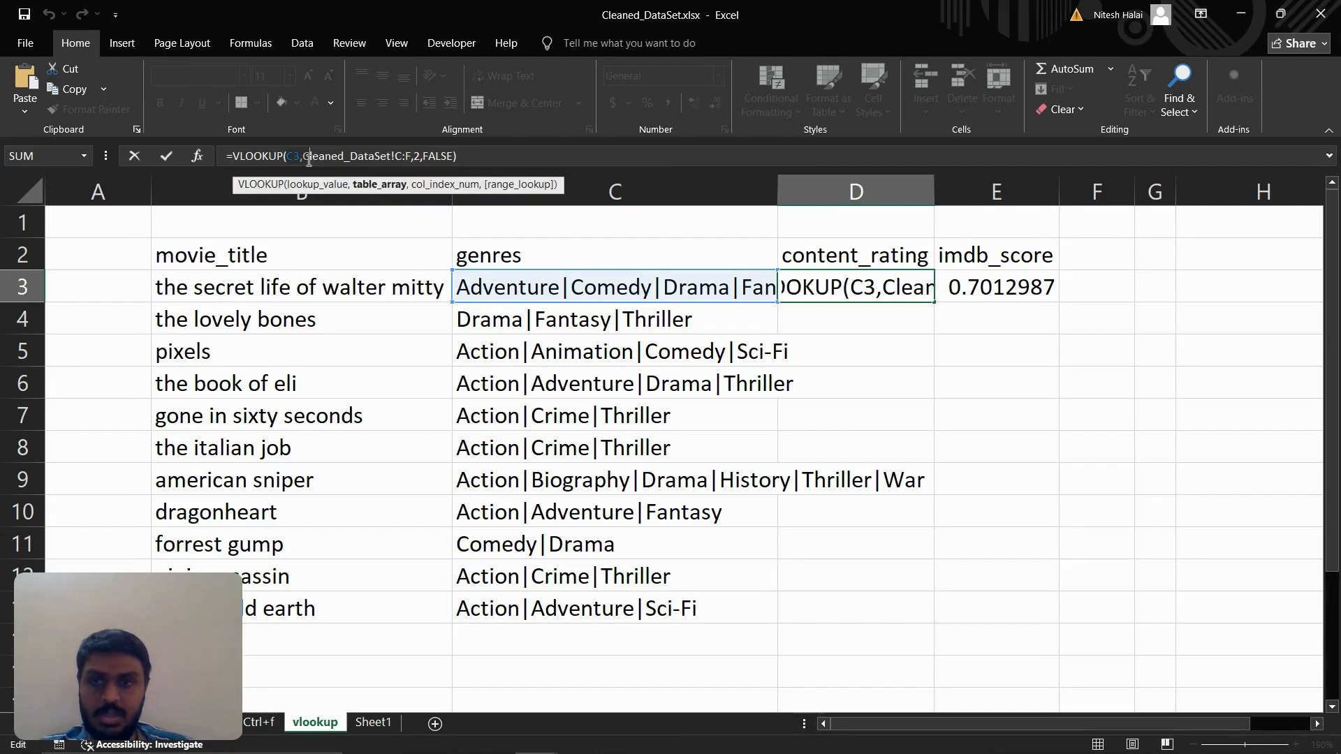
pyautogui.hotkey('ctrl', 'Return')
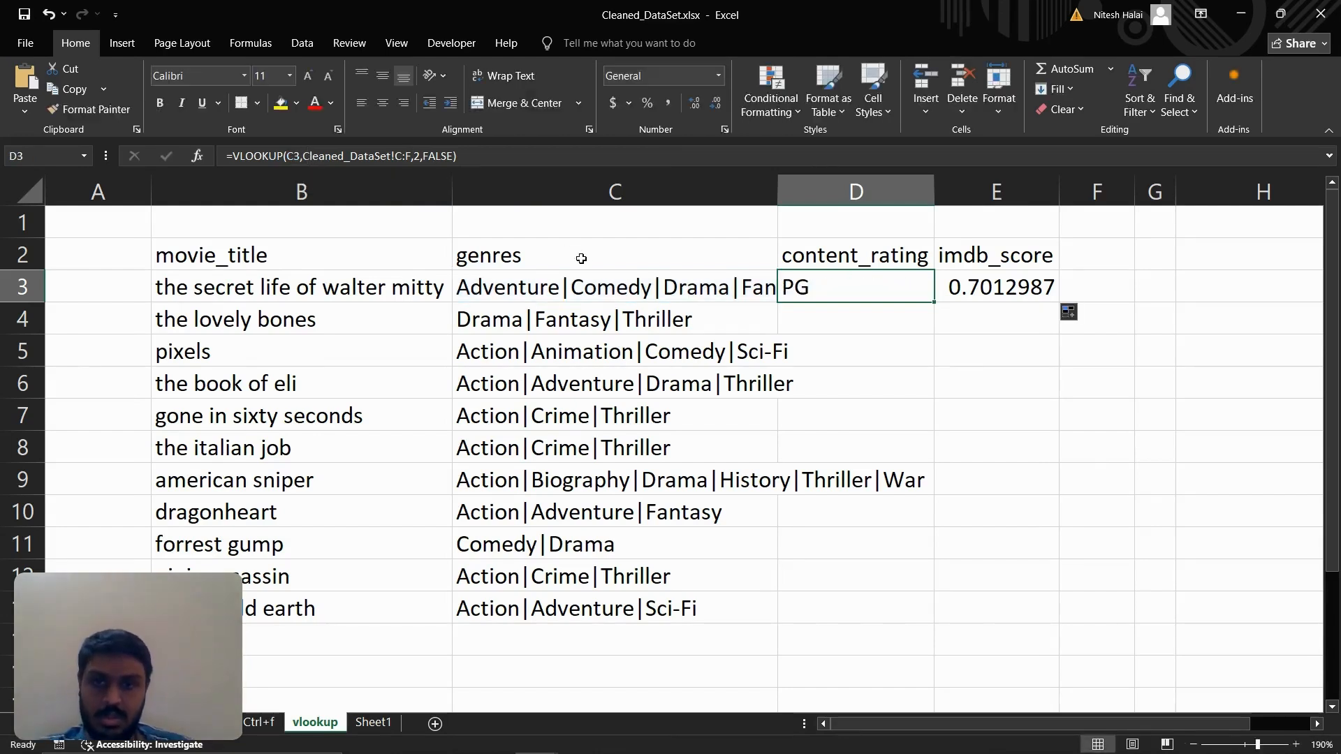
# Lock the column of the lookup value in C3's VLOOKUP formula as $B3
pyautogui.click(598, 293)
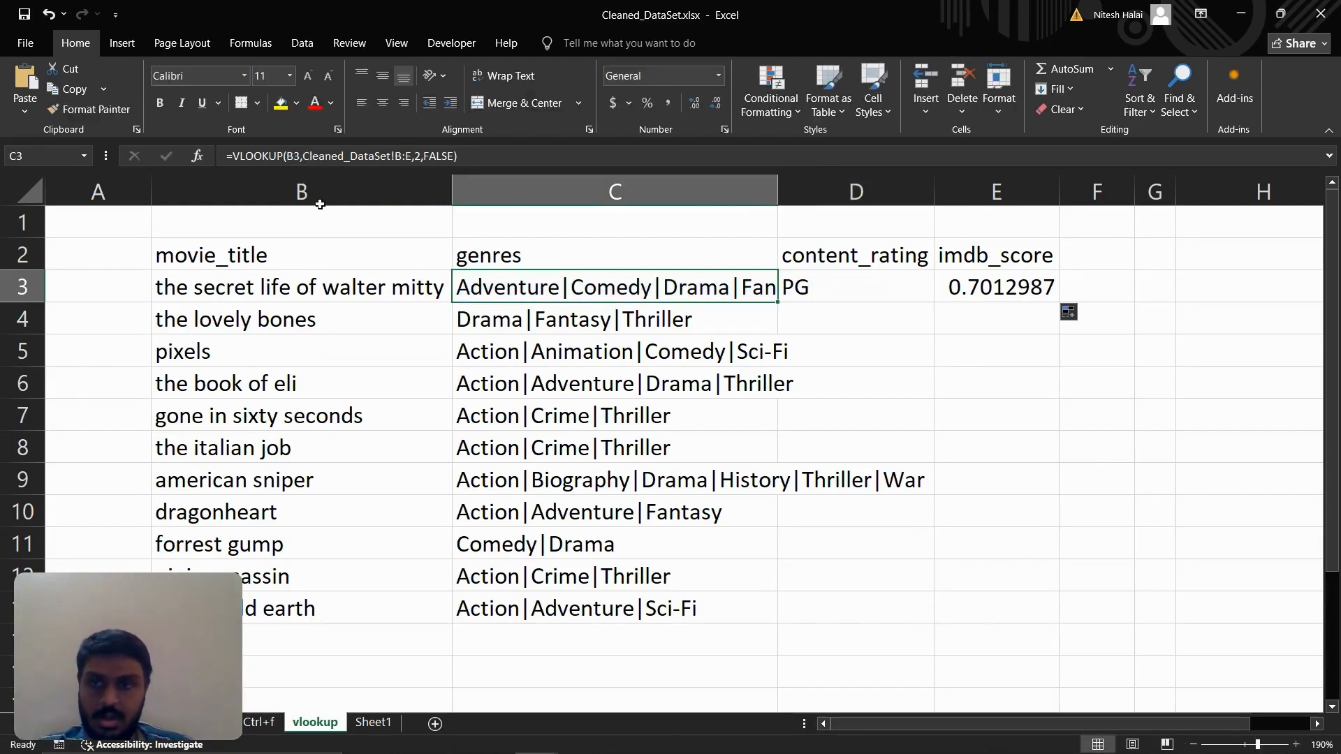
pyautogui.click(288, 156)
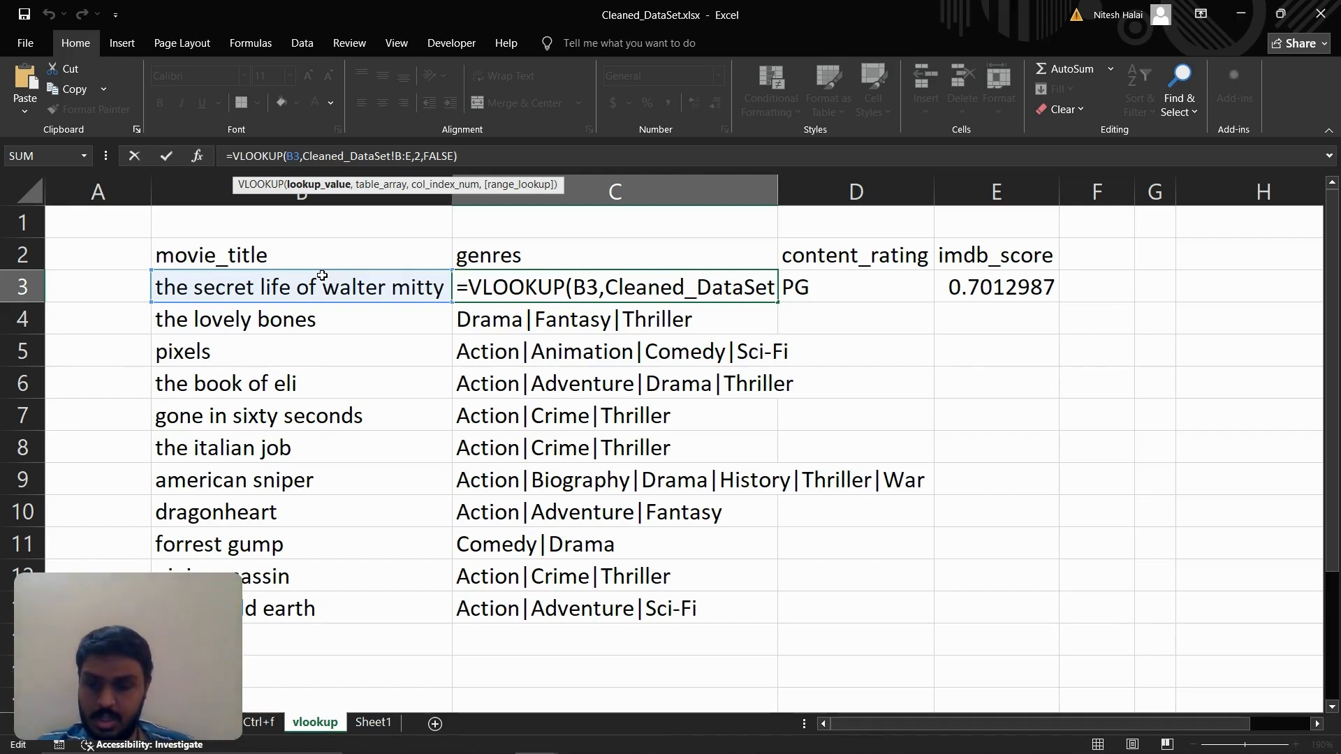
pyautogui.write('$')
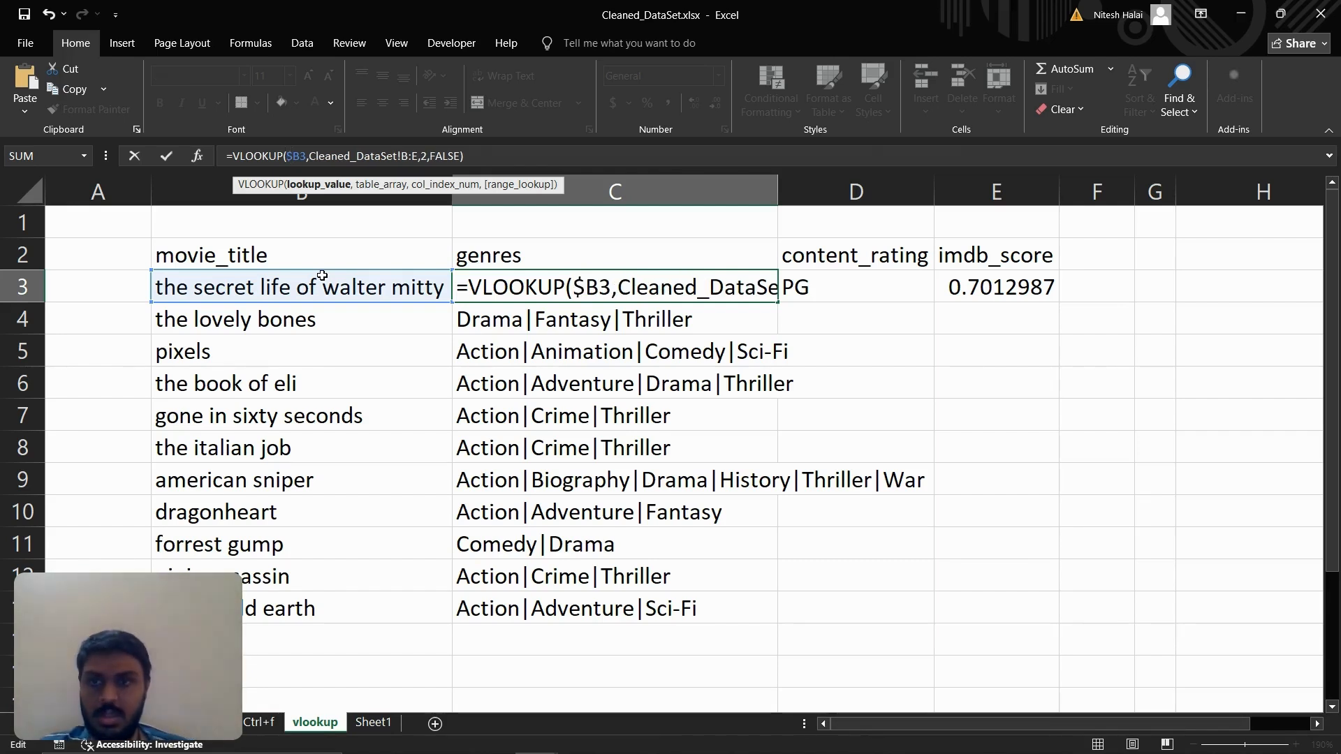
# Lock the table range columns in C3's VLOOKUP as Cleaned_DataSet!$B:$E and commit the formula
pyautogui.press('Right')
pyautogui.press('Right')
pyautogui.press('Right')
pyautogui.press('Right')
pyautogui.press('Right')
pyautogui.press('Right')
pyautogui.press('Right')
pyautogui.press('Right')
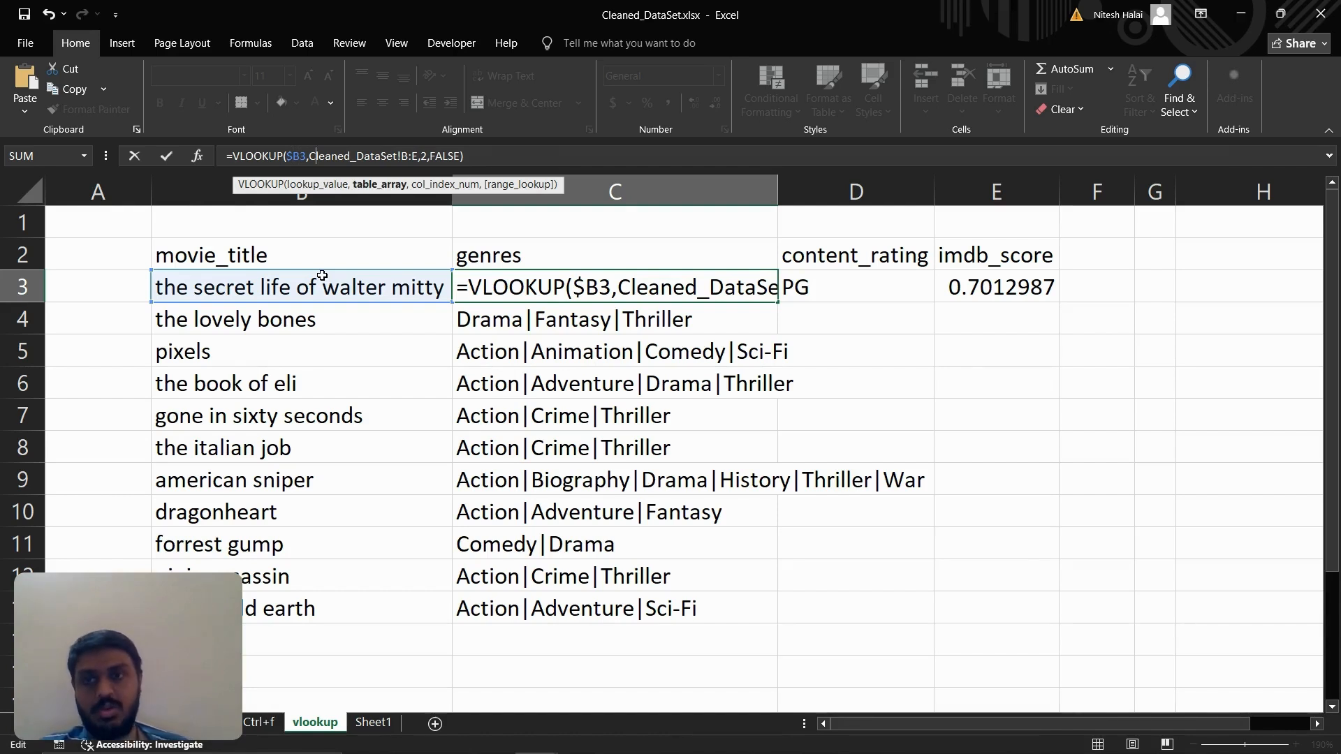
pyautogui.press('Right')
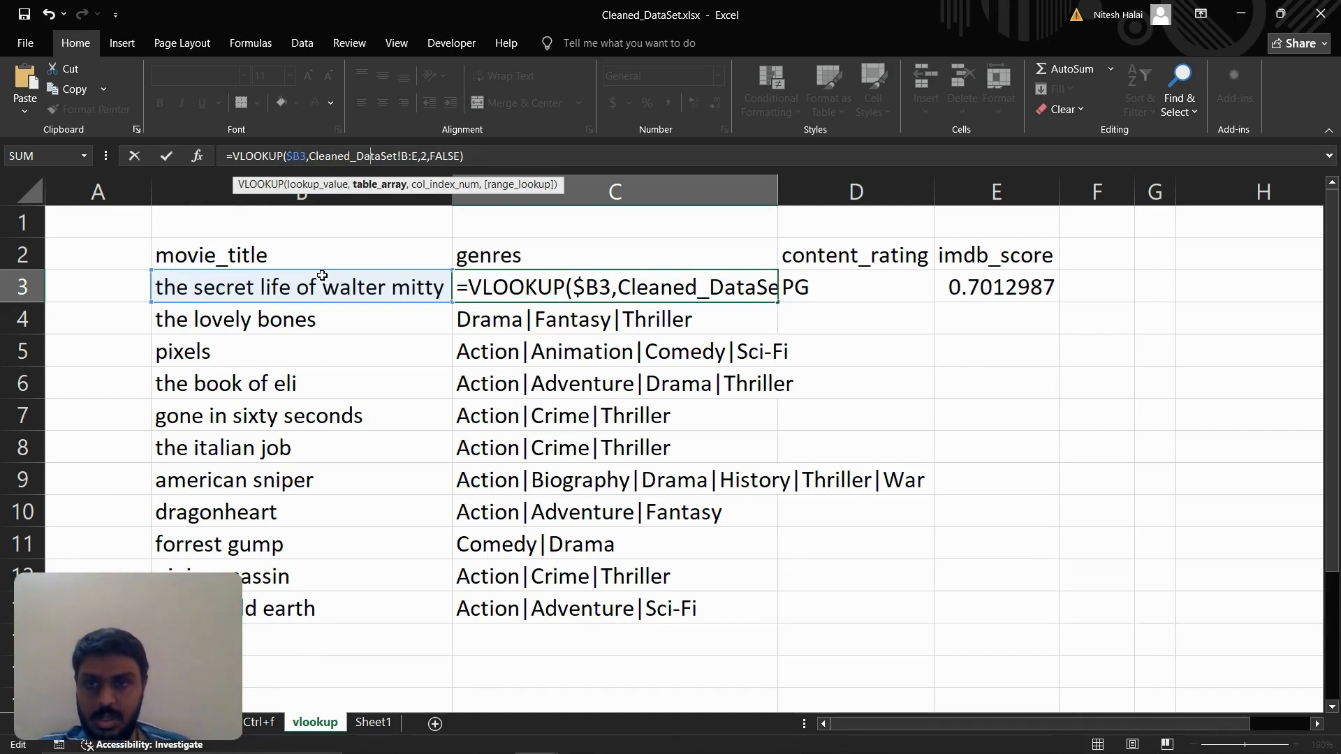
pyautogui.press('Right')
pyautogui.press('Right')
pyautogui.press('Right')
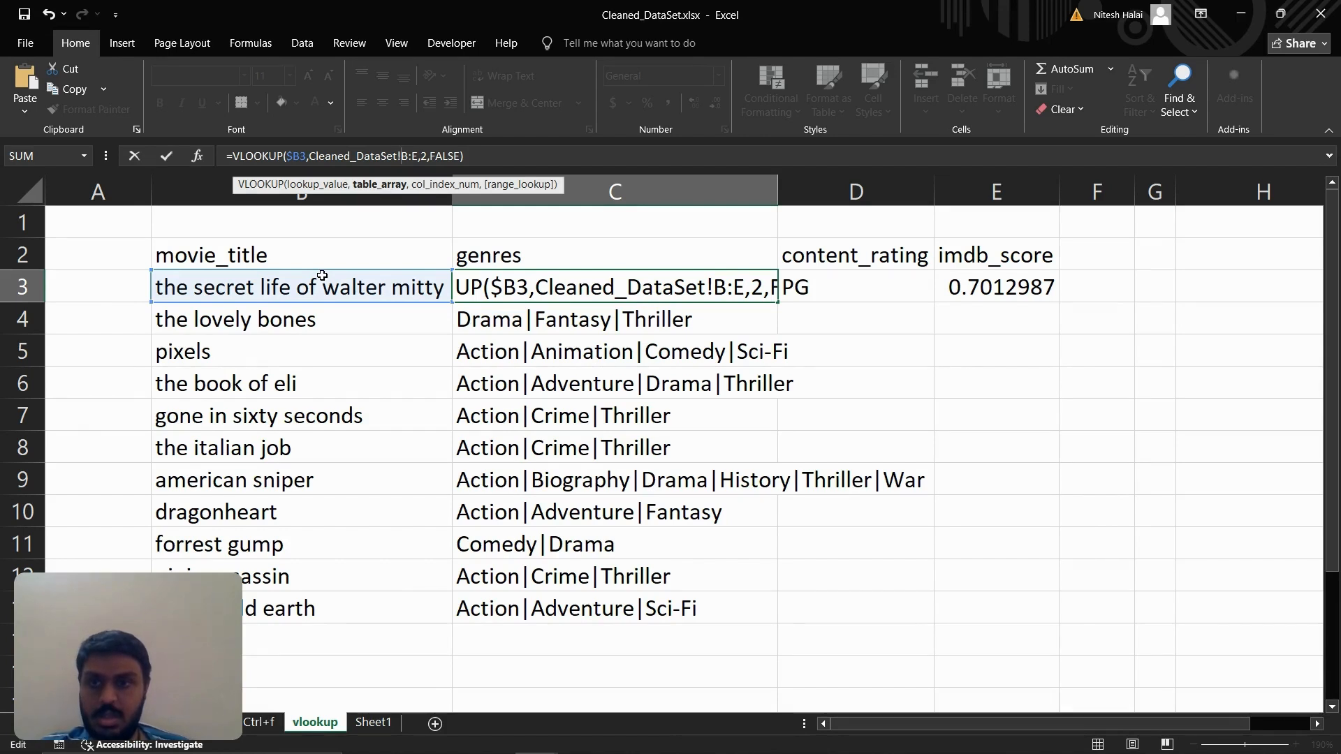
pyautogui.write('$B:$')
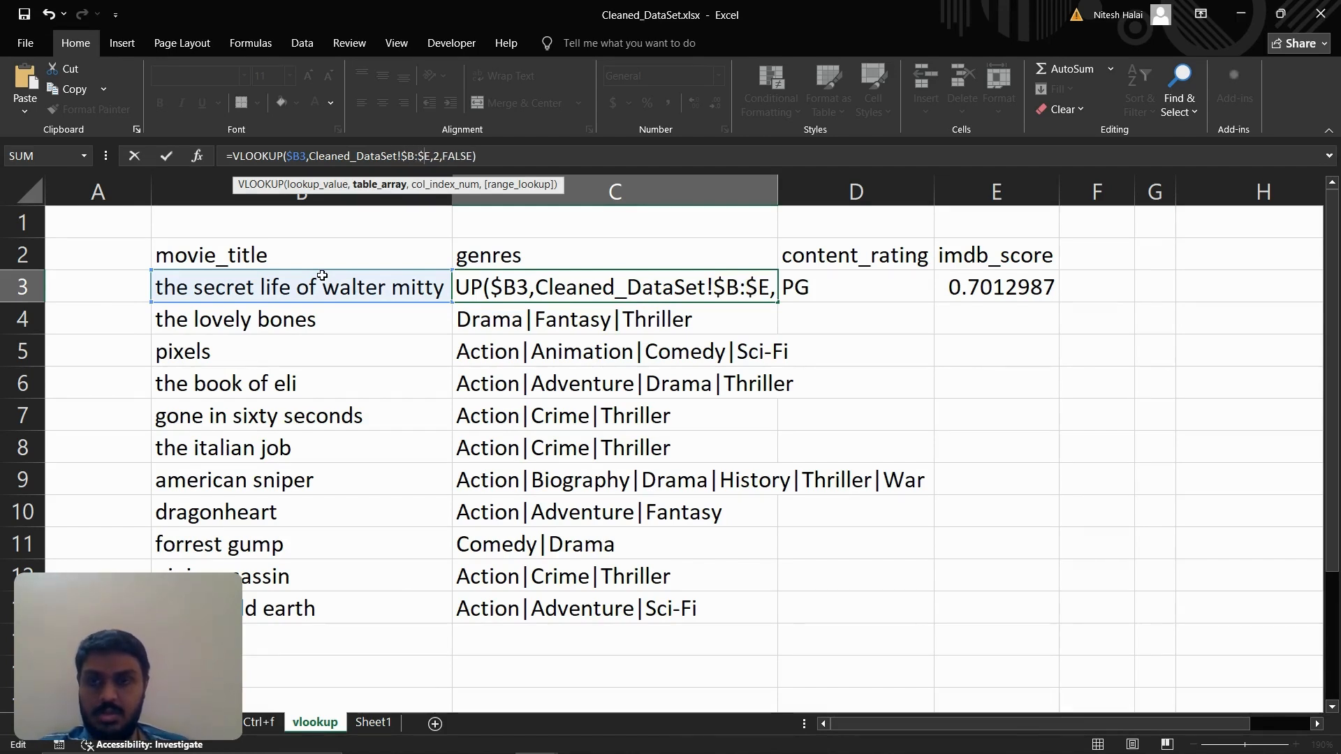
pyautogui.press('Return')
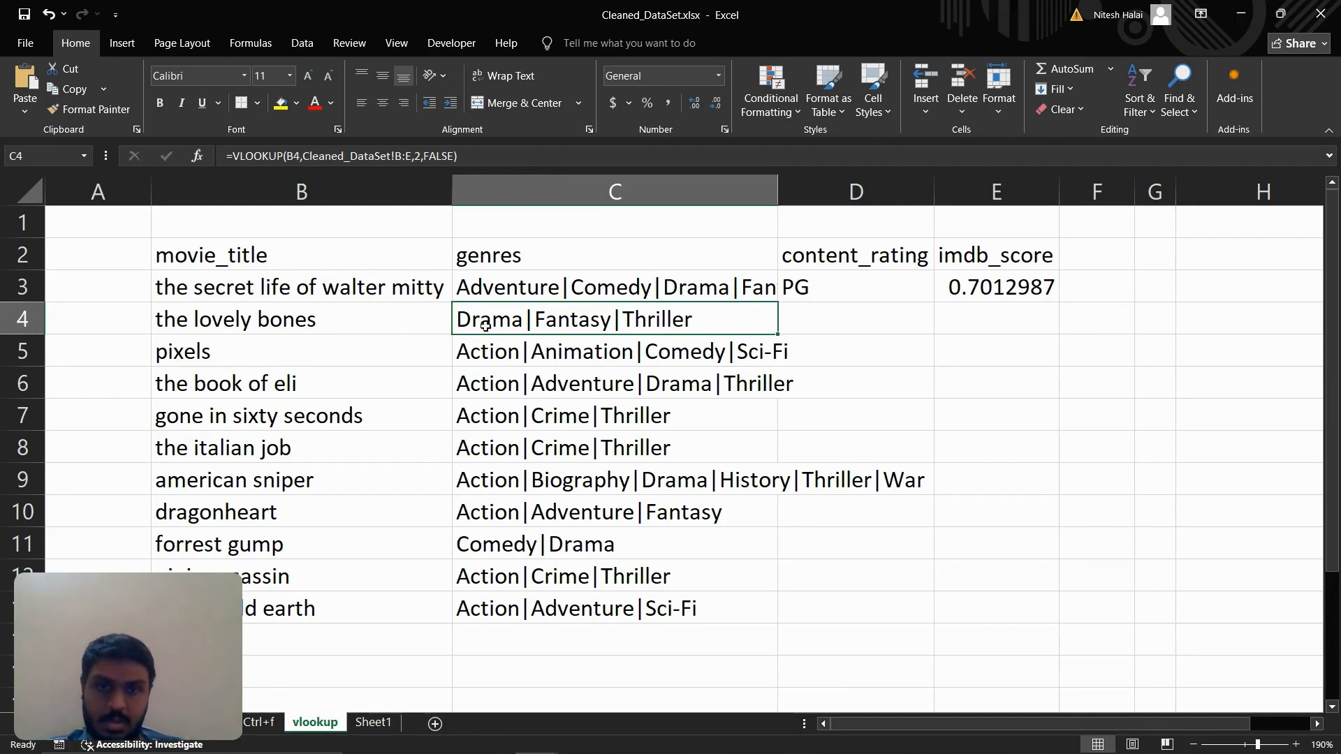
# Copy C3's locked VLOOKUP formula across into D3 and E3 and check the references and column index in each
pyautogui.click(729, 280)
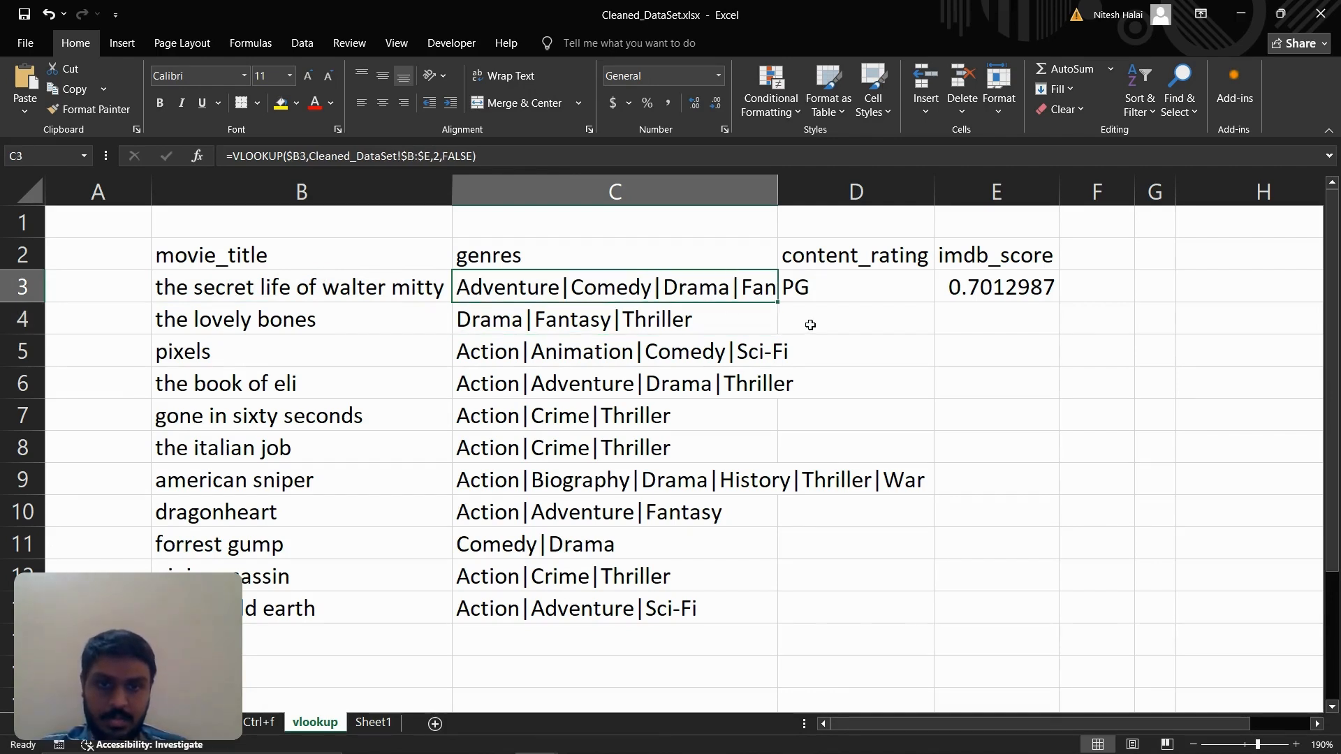
pyautogui.moveTo(778, 301); pyautogui.dragTo(1044, 287)
pyautogui.click(868, 289)
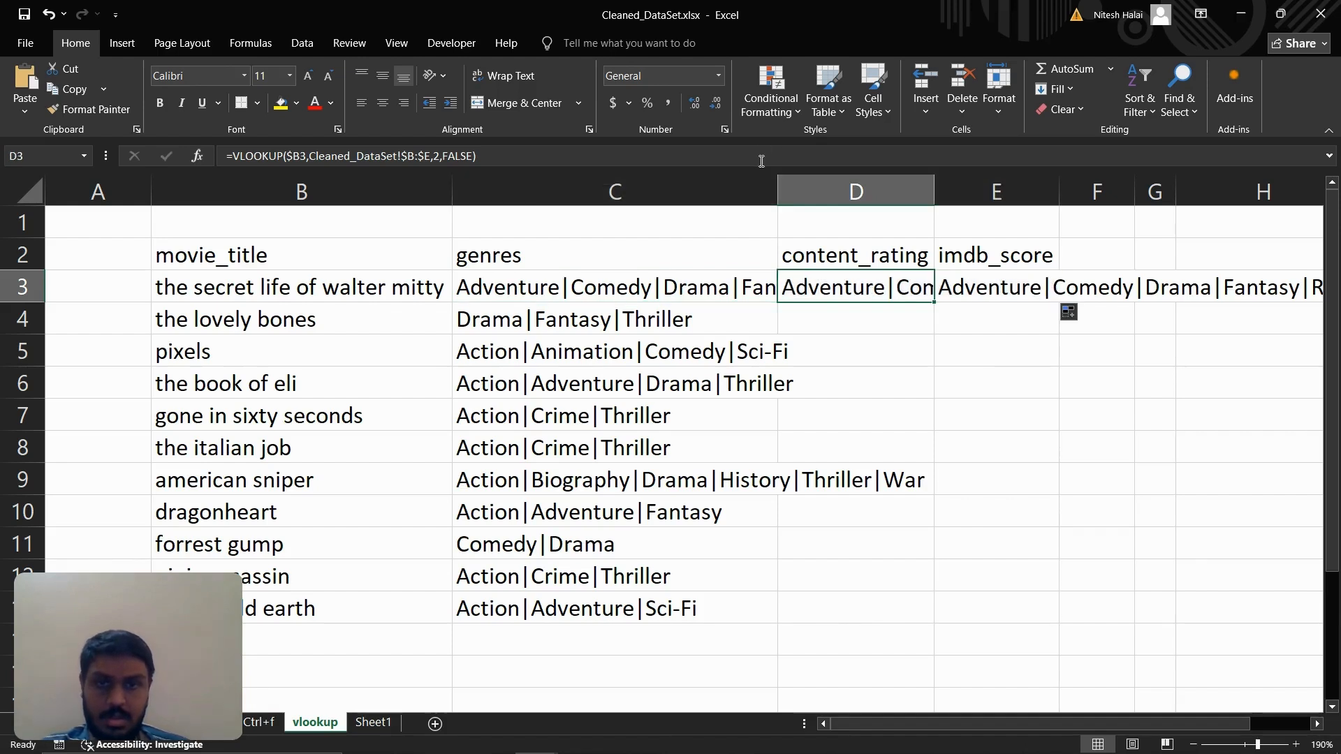
pyautogui.click(761, 161)
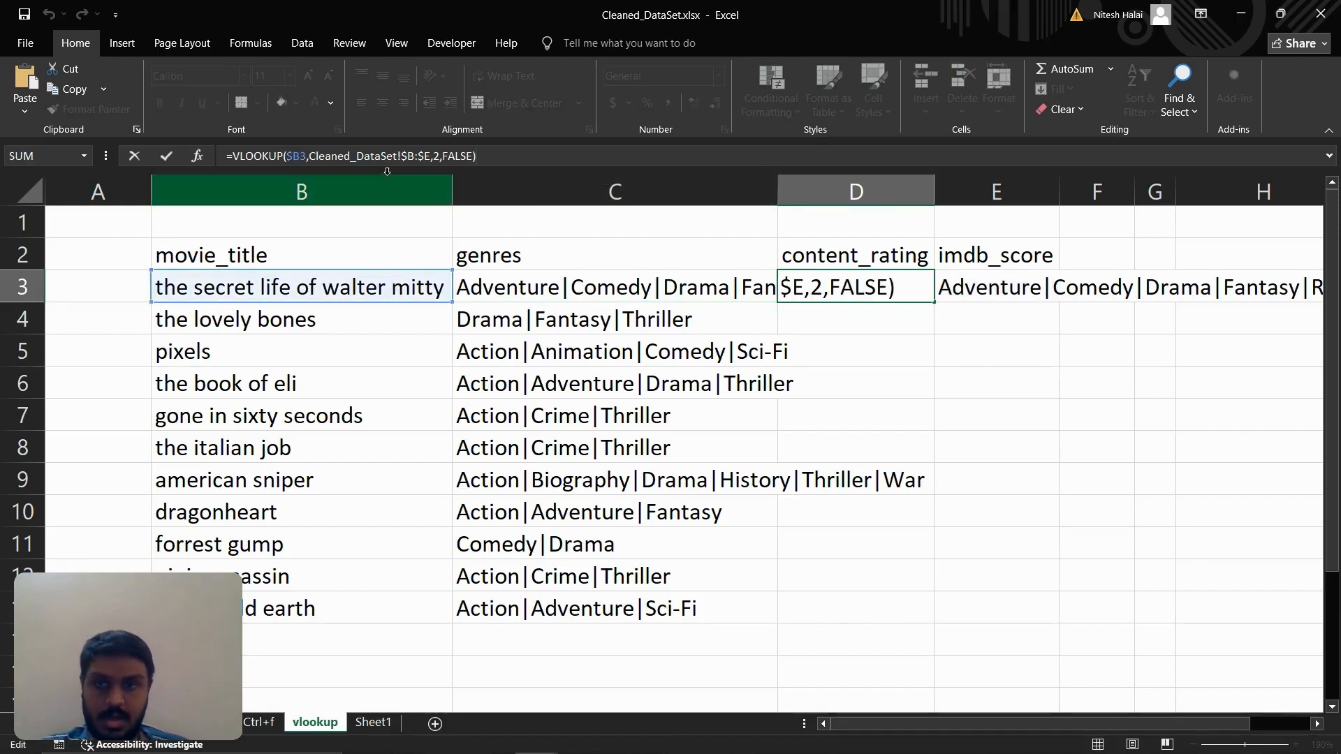
pyautogui.hotkey('ctrl', 'Return')
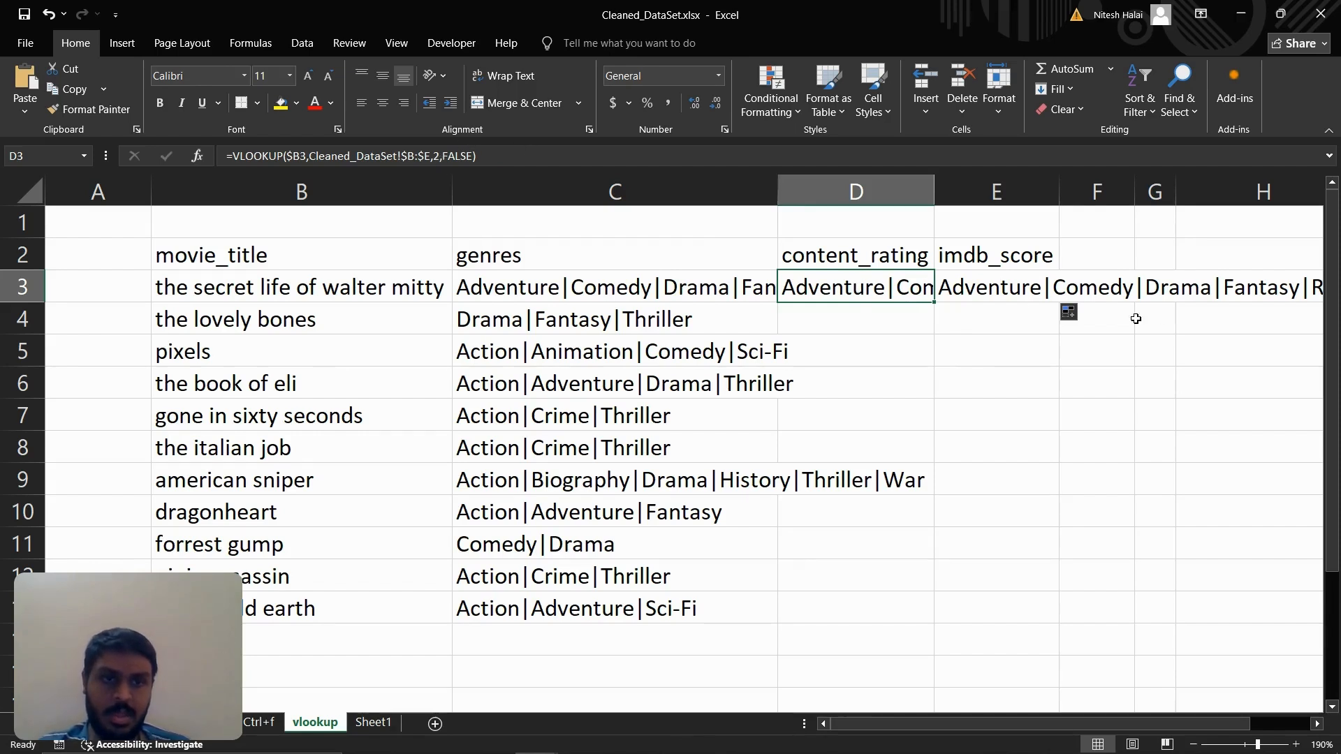
pyautogui.click(1004, 298)
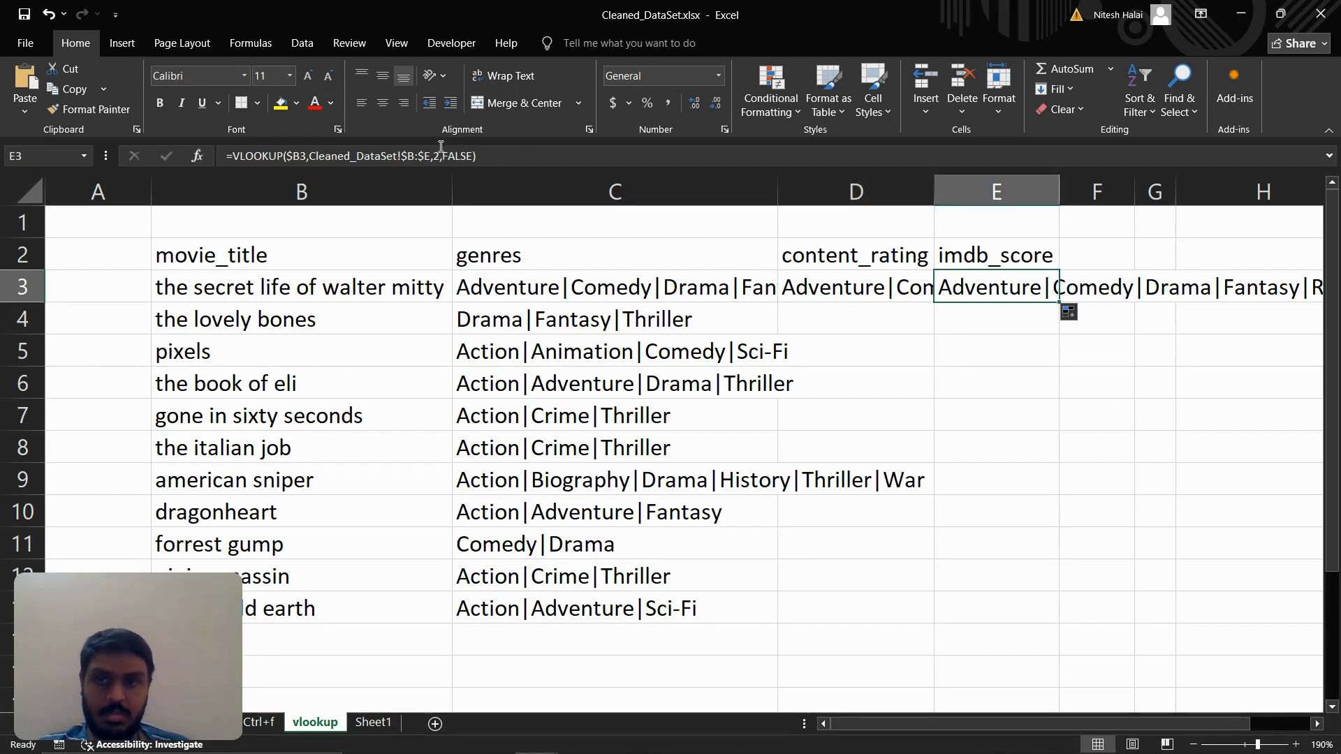
pyautogui.click(440, 156)
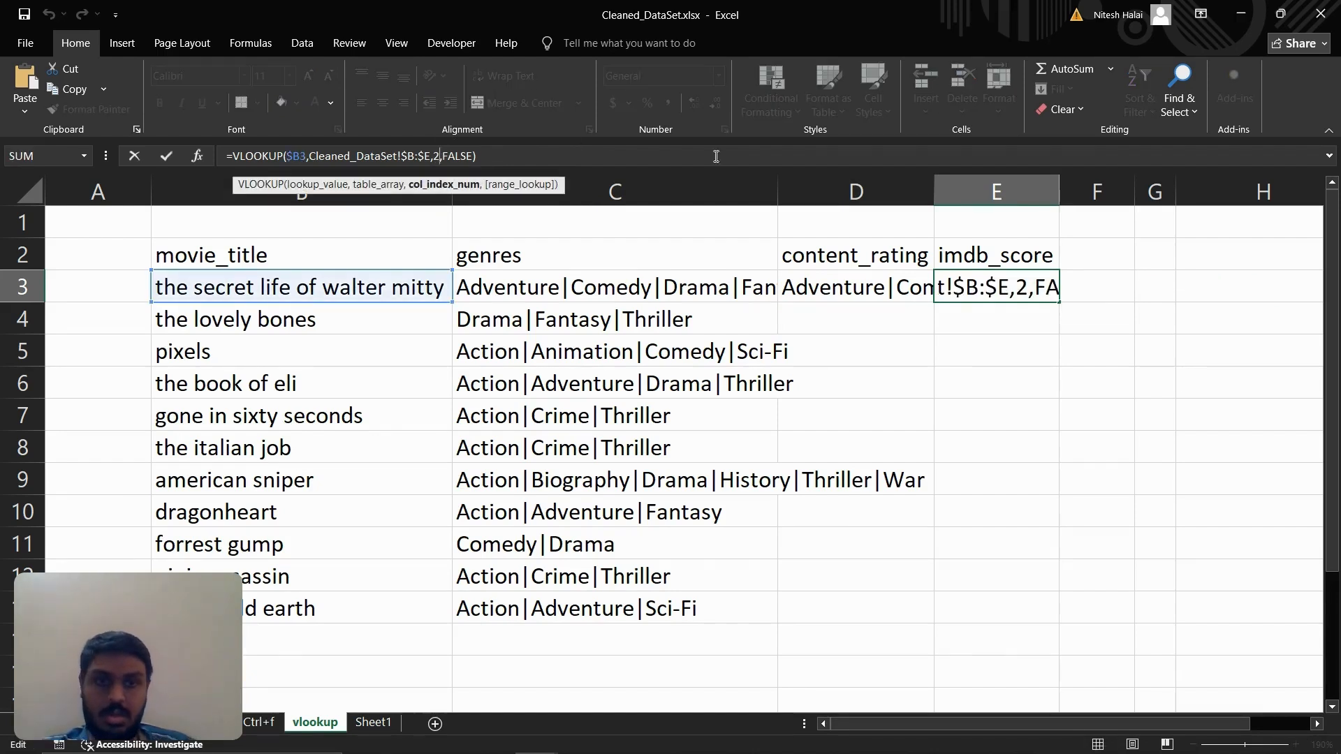
pyautogui.hotkey('ctrl', 'Return')
# Clear the VLOOKUP formulas from D3 and E3 and return to C3
pyautogui.hotkey('shift', 'Left')
pyautogui.press('Delete')
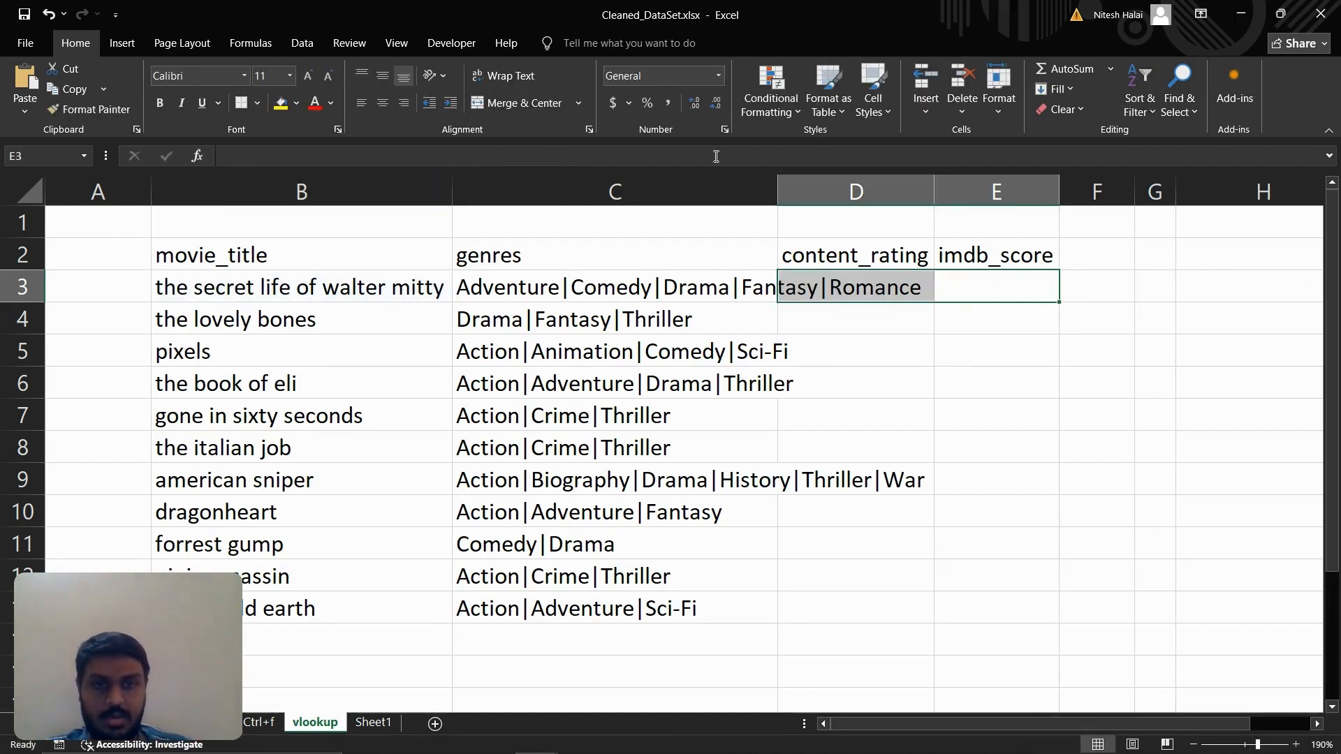
pyautogui.press('Left')
pyautogui.press('Left')
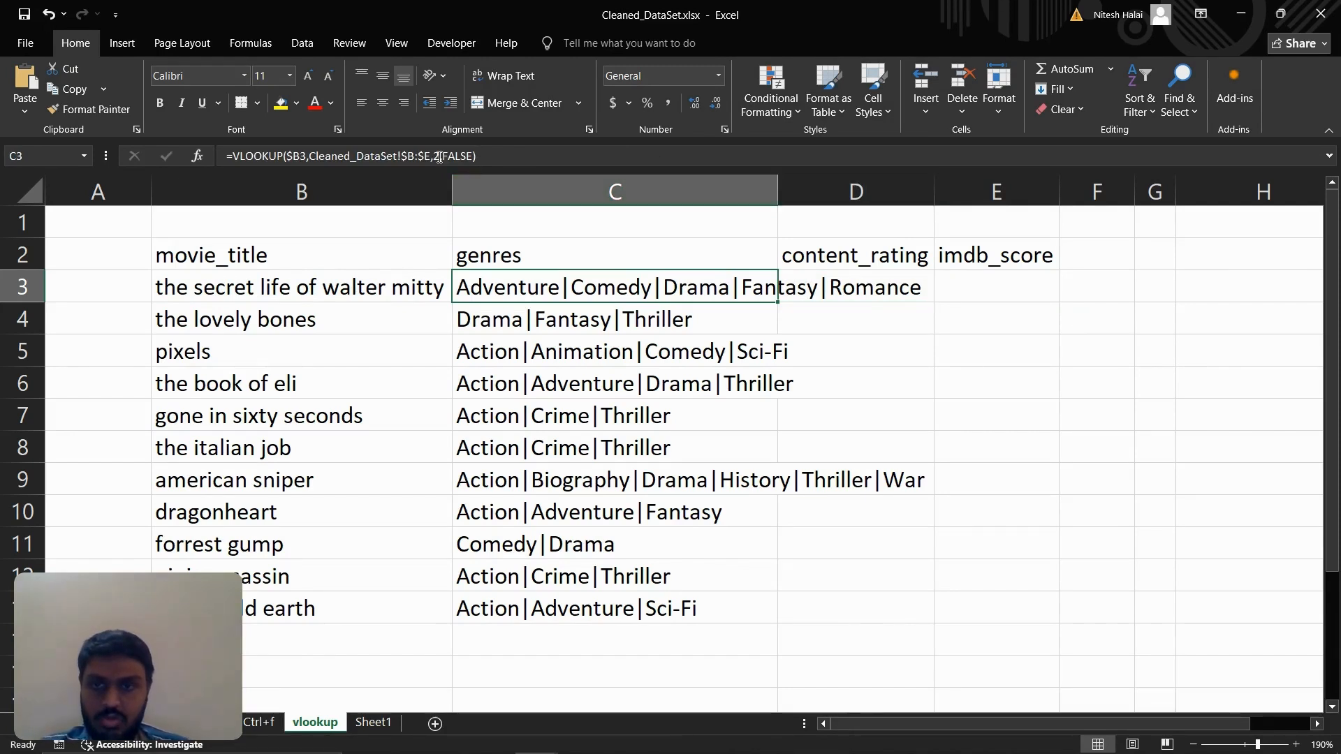
# Enter =COLUMN(B1) in the empty cell C1 to test the COLUMN function
pyautogui.click(528, 221)
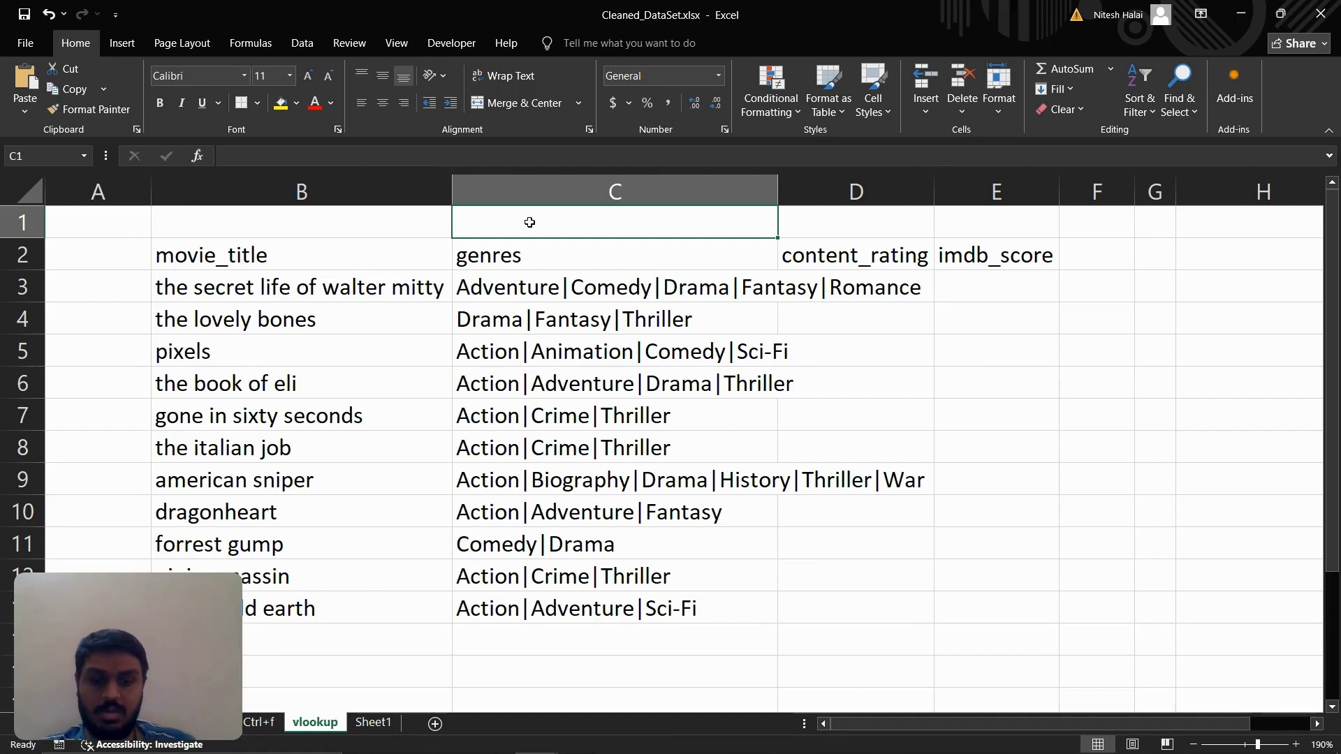
pyautogui.write('=')
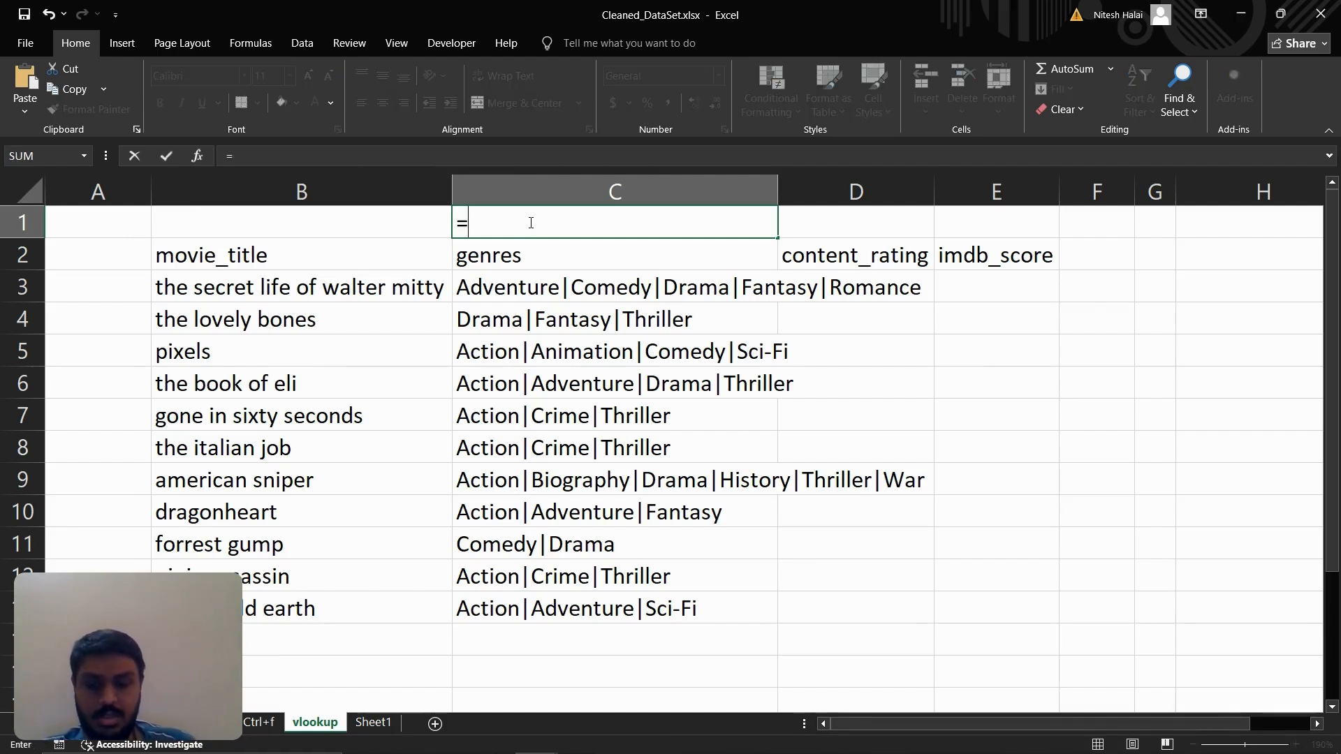
pyautogui.write('column')
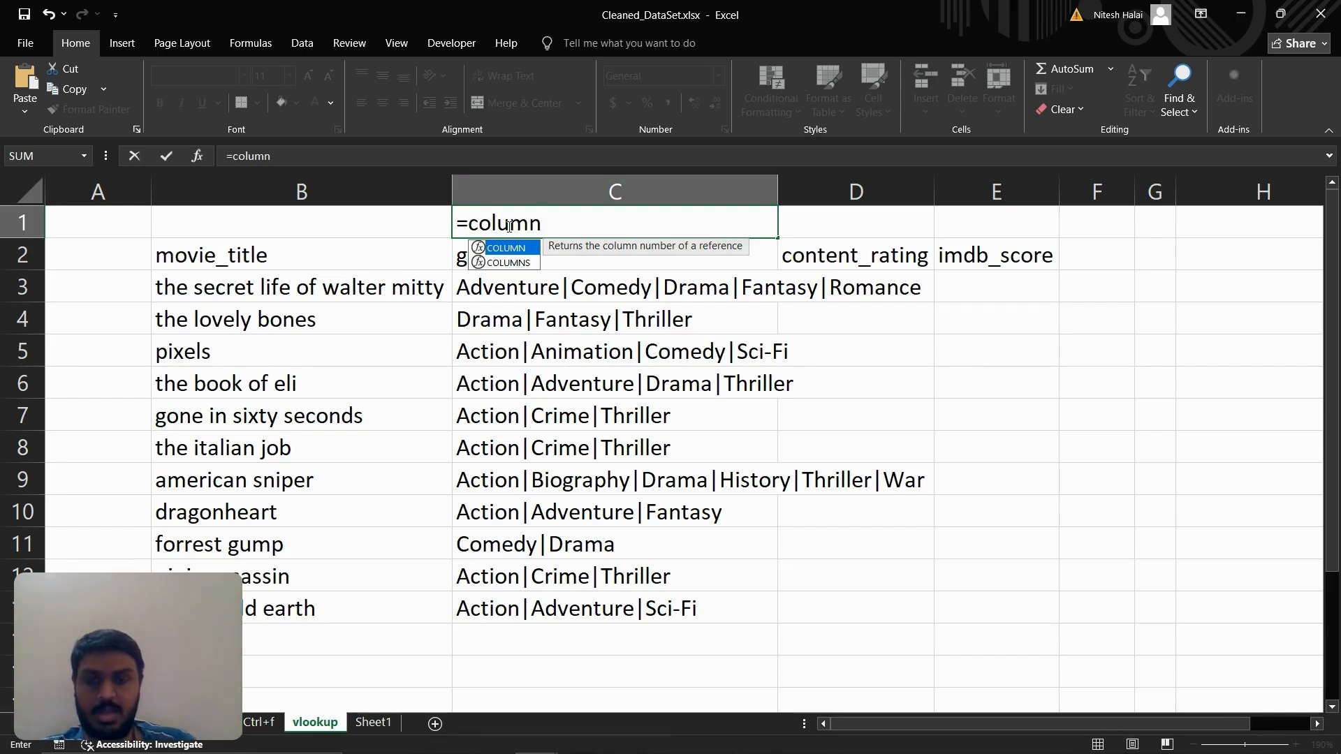
pyautogui.write('(')
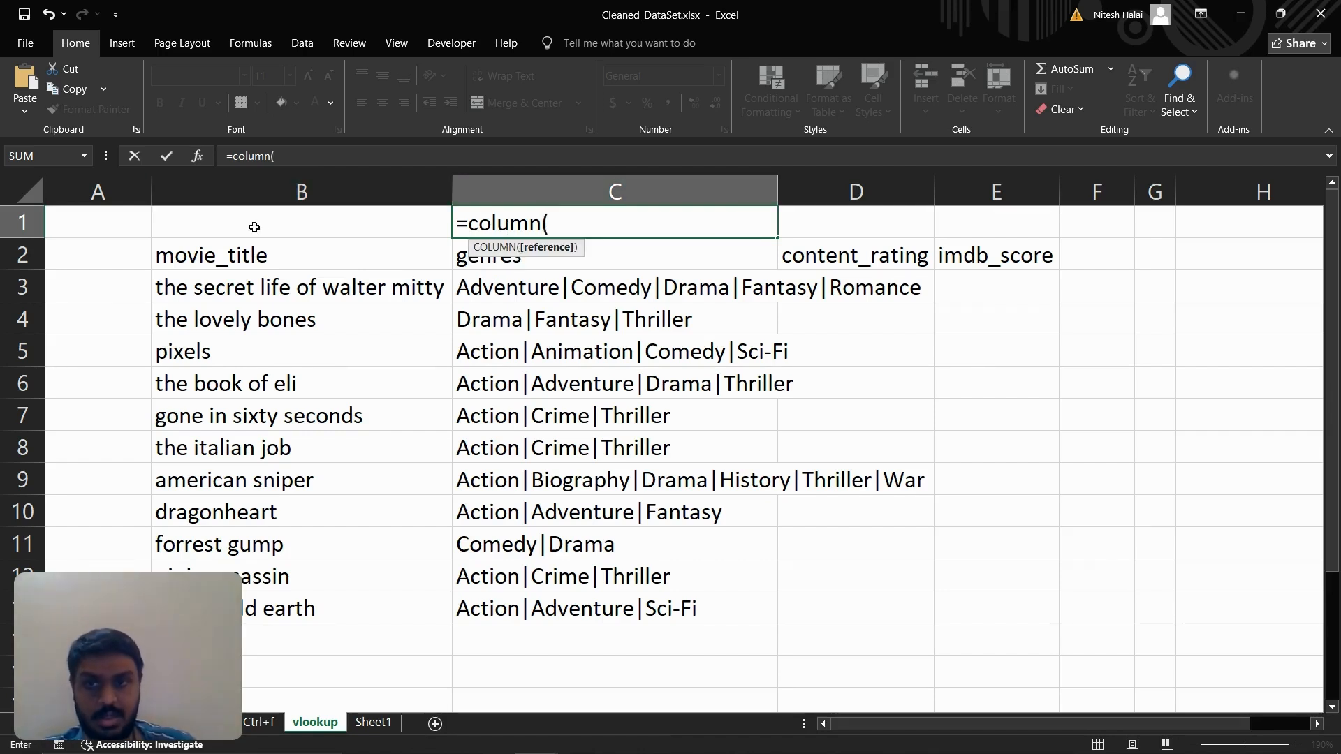
pyautogui.click(254, 227)
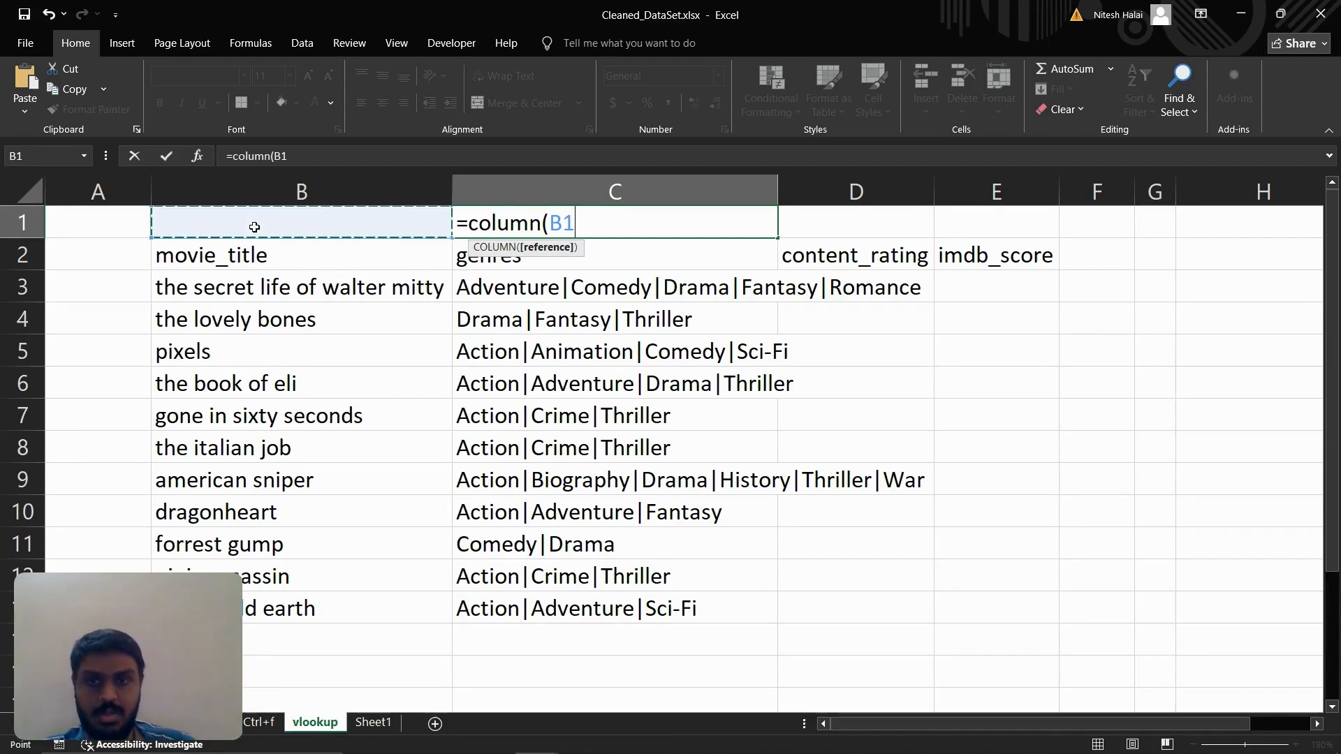
pyautogui.write(')')
pyautogui.press('Return')
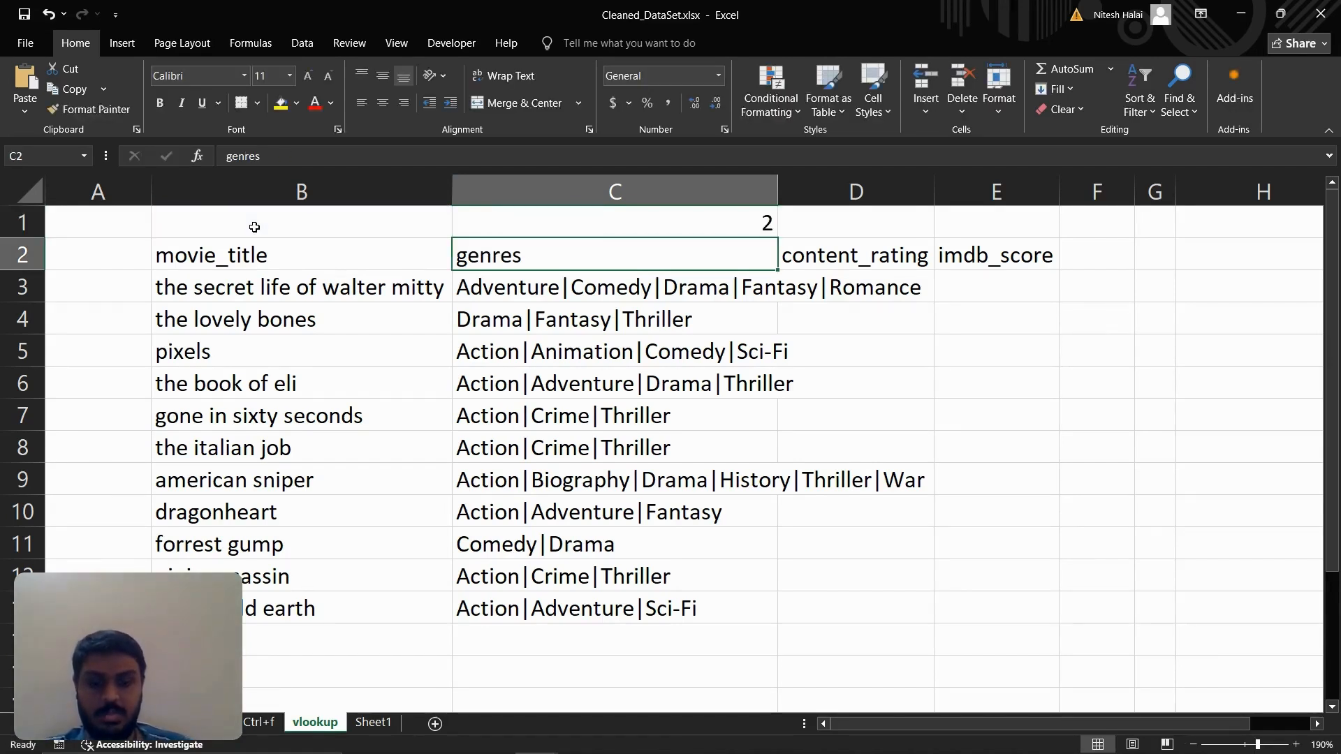
# Test C1's formula as =COLUMN() without a reference and clear the cell
pyautogui.press('Up')
pyautogui.click(299, 155)
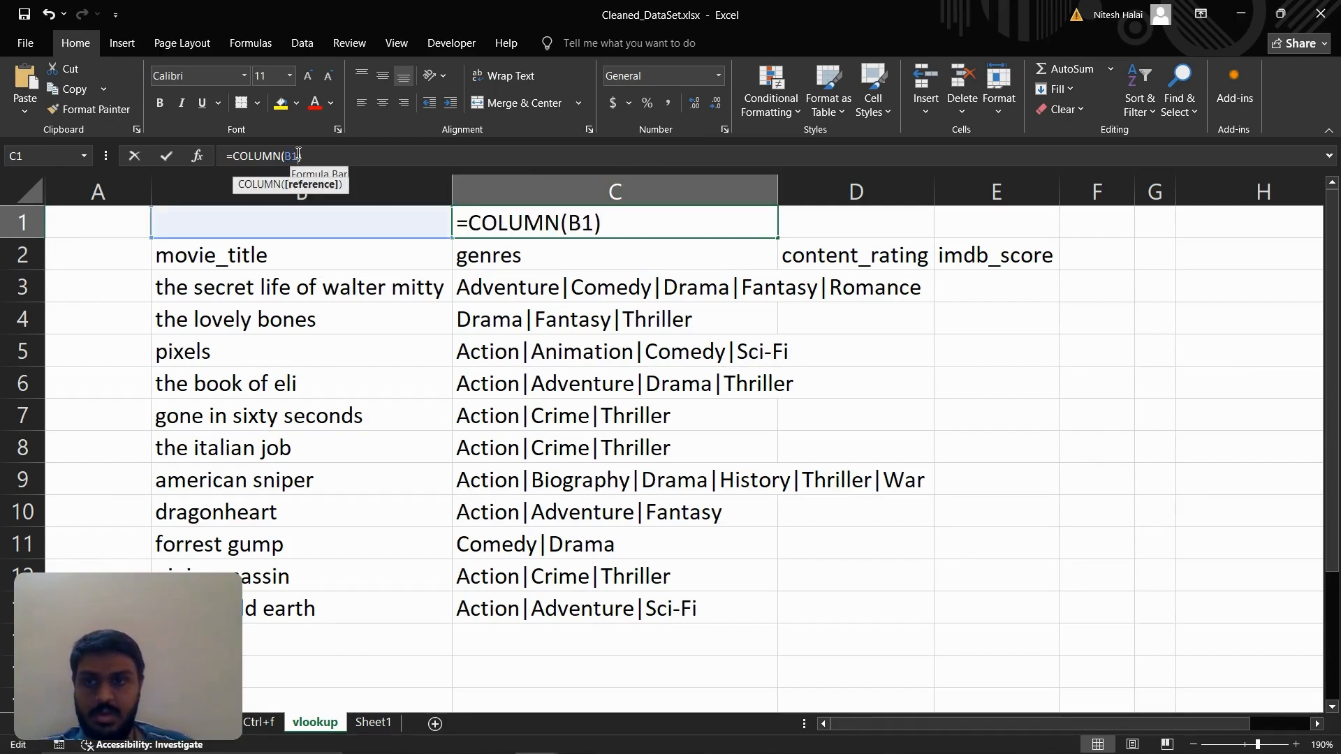
pyautogui.press('BackSpace')
pyautogui.press('BackSpace')
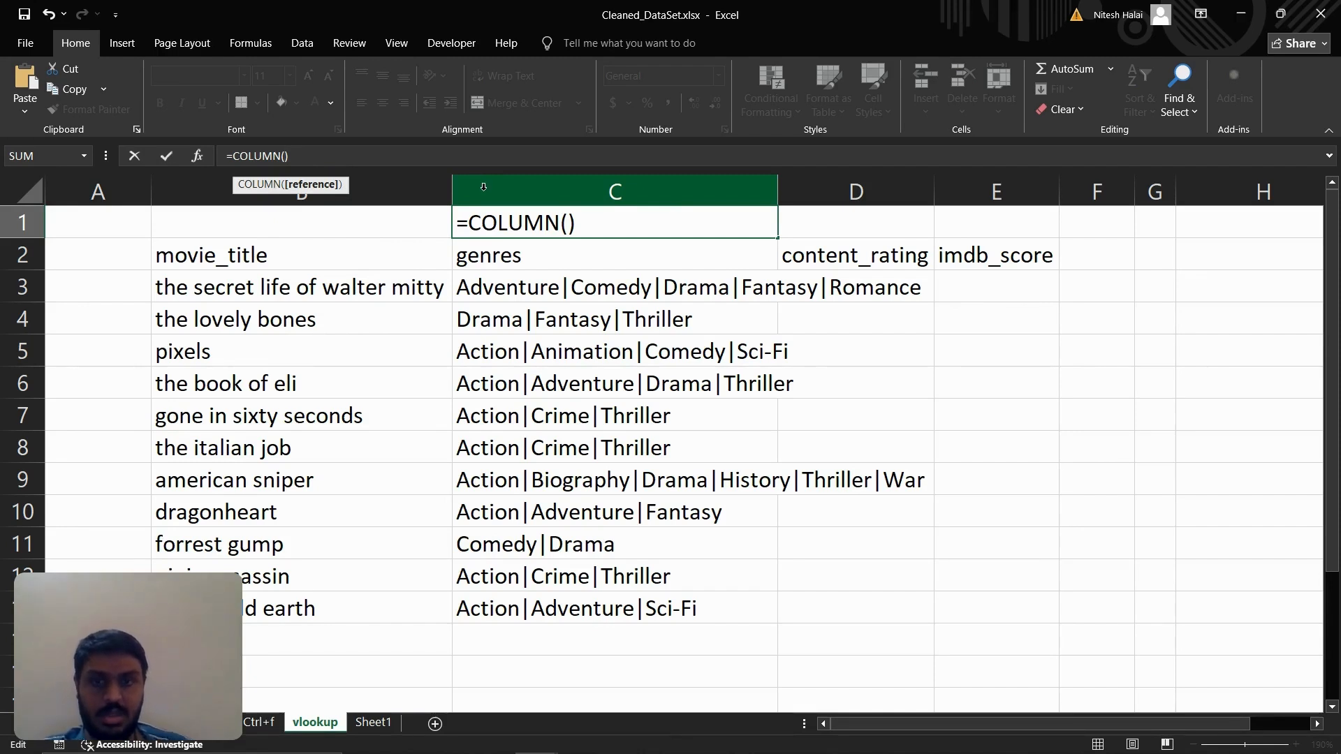
pyautogui.press('Return')
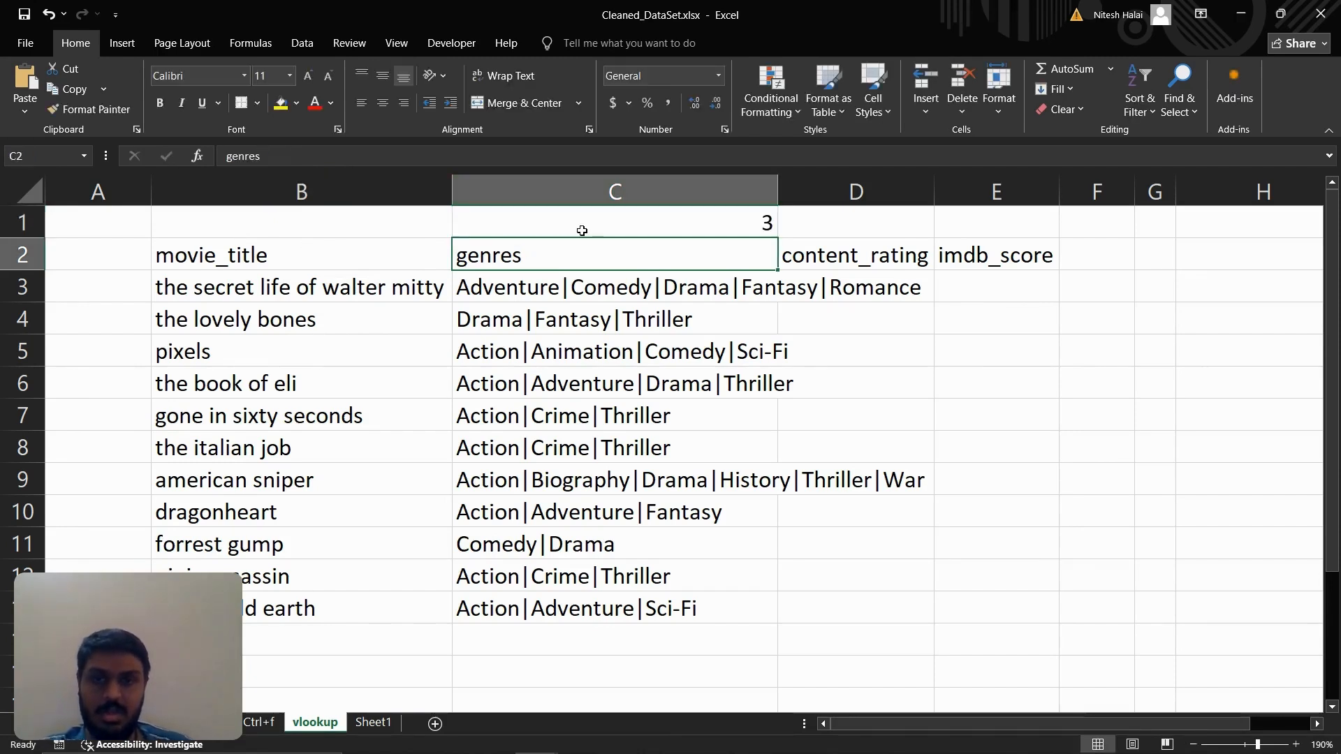
pyautogui.click(582, 231)
pyautogui.press('Delete')
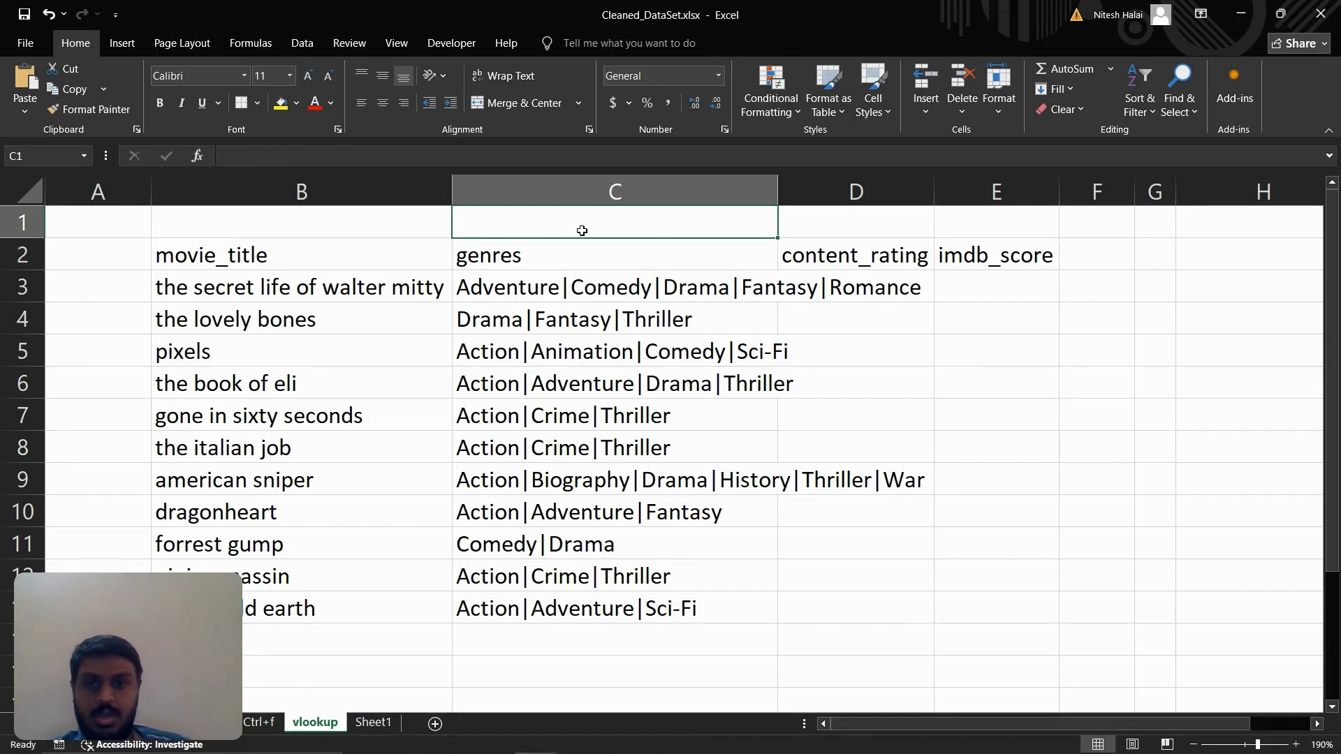
# Replace the column index in C3's VLOOKUP formula with COLUMN()-1
pyautogui.press('Down')
pyautogui.press('Down')
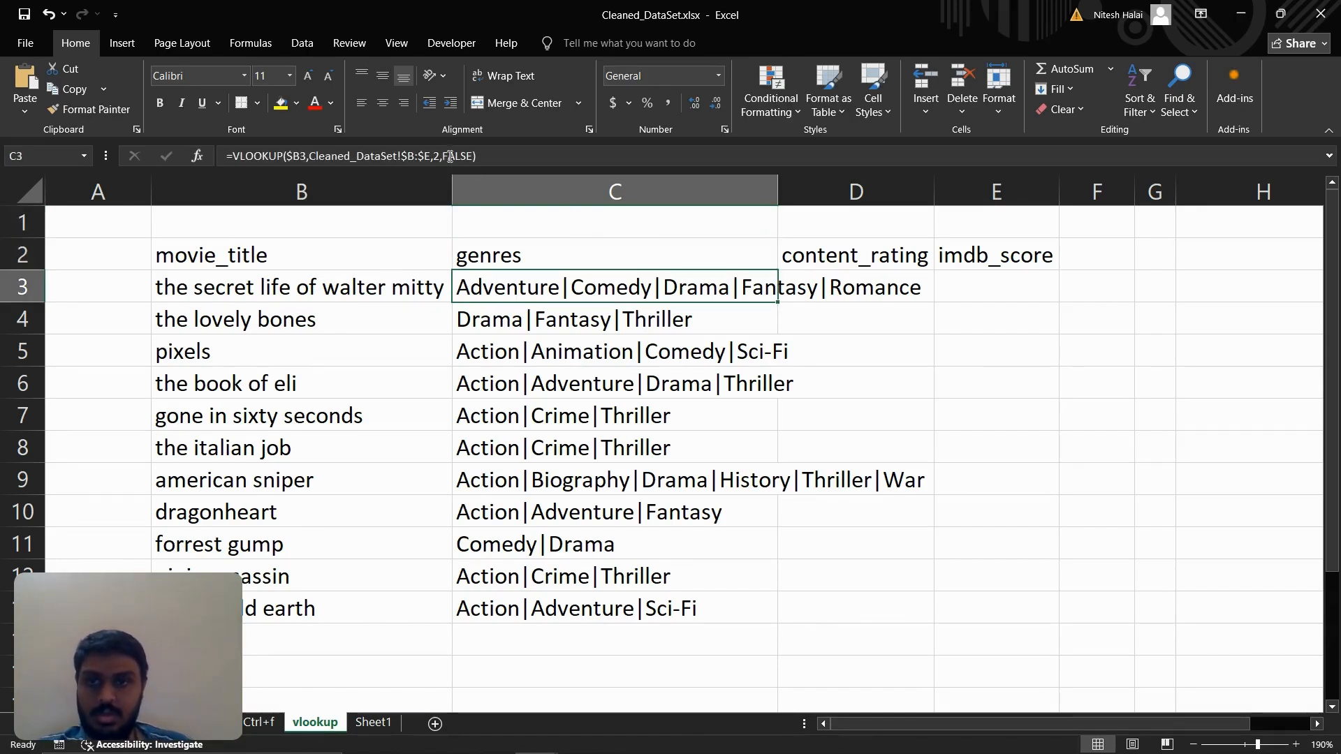
pyautogui.click(438, 154)
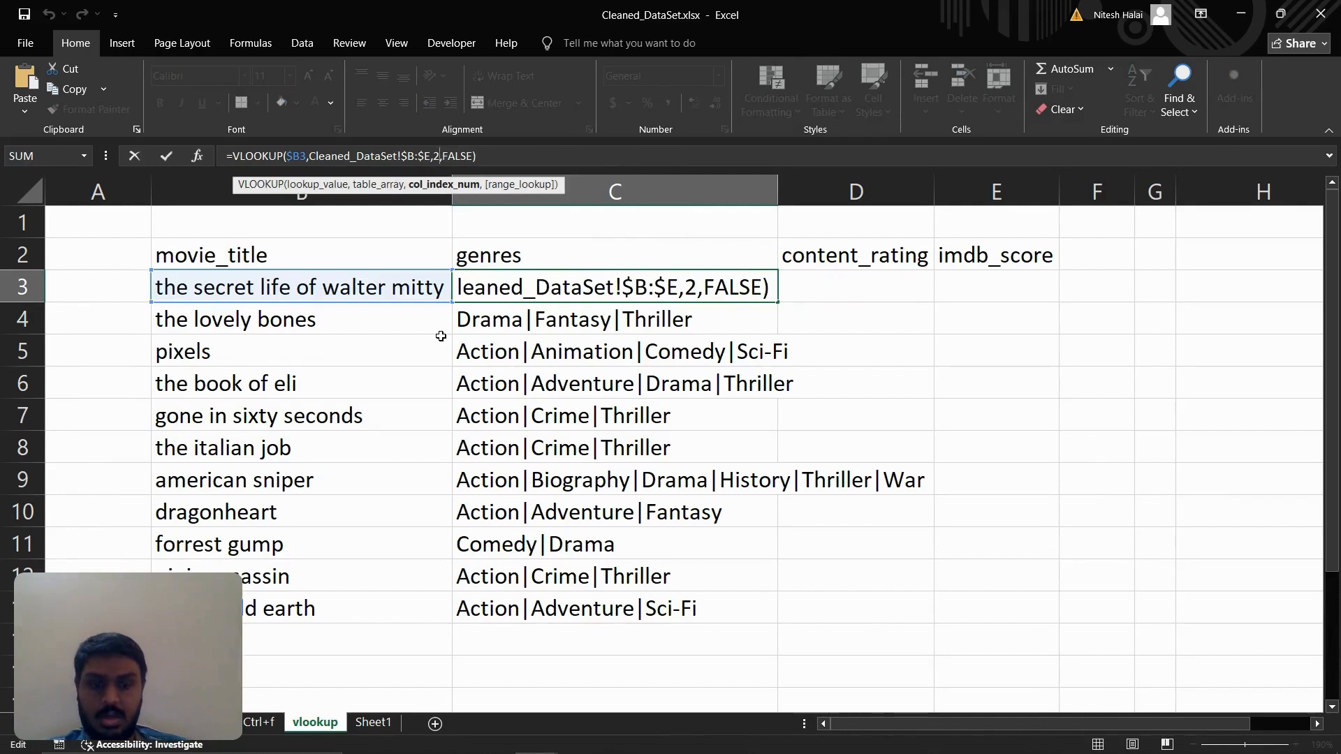
pyautogui.press('BackSpace')
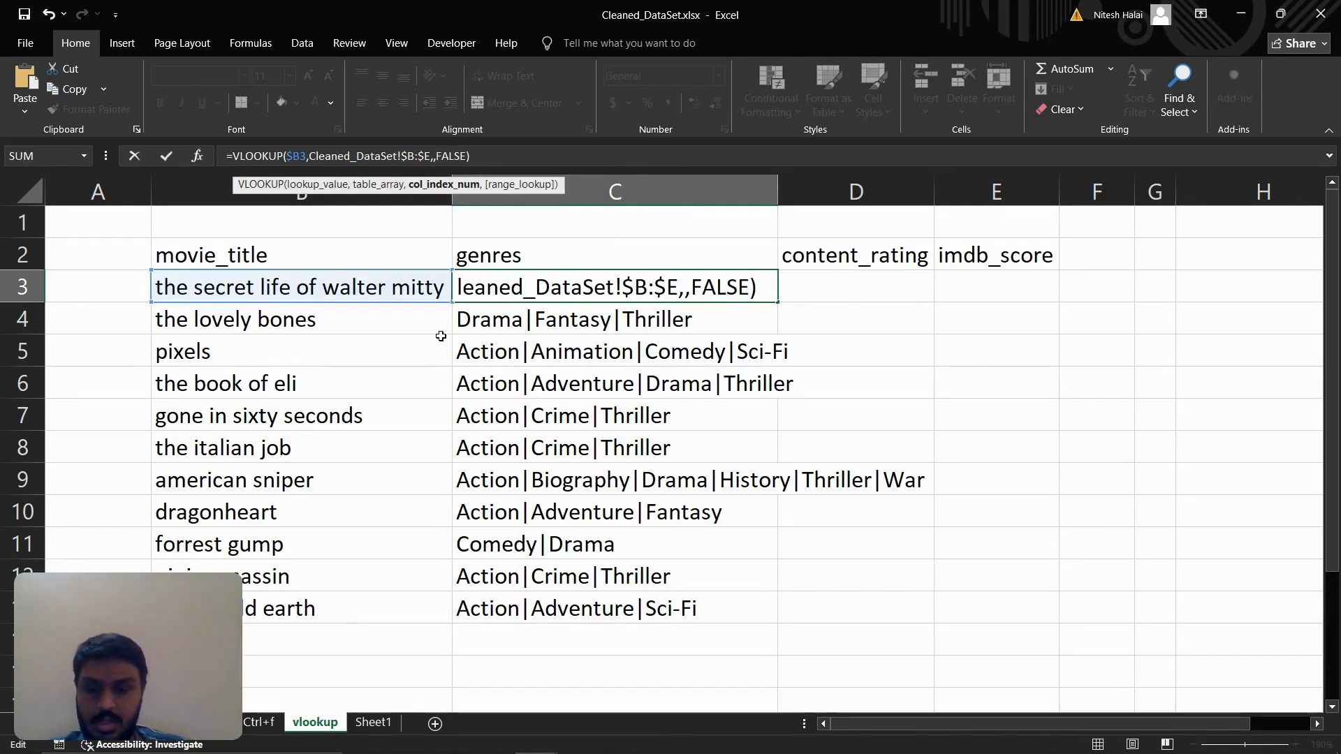
pyautogui.write('column')
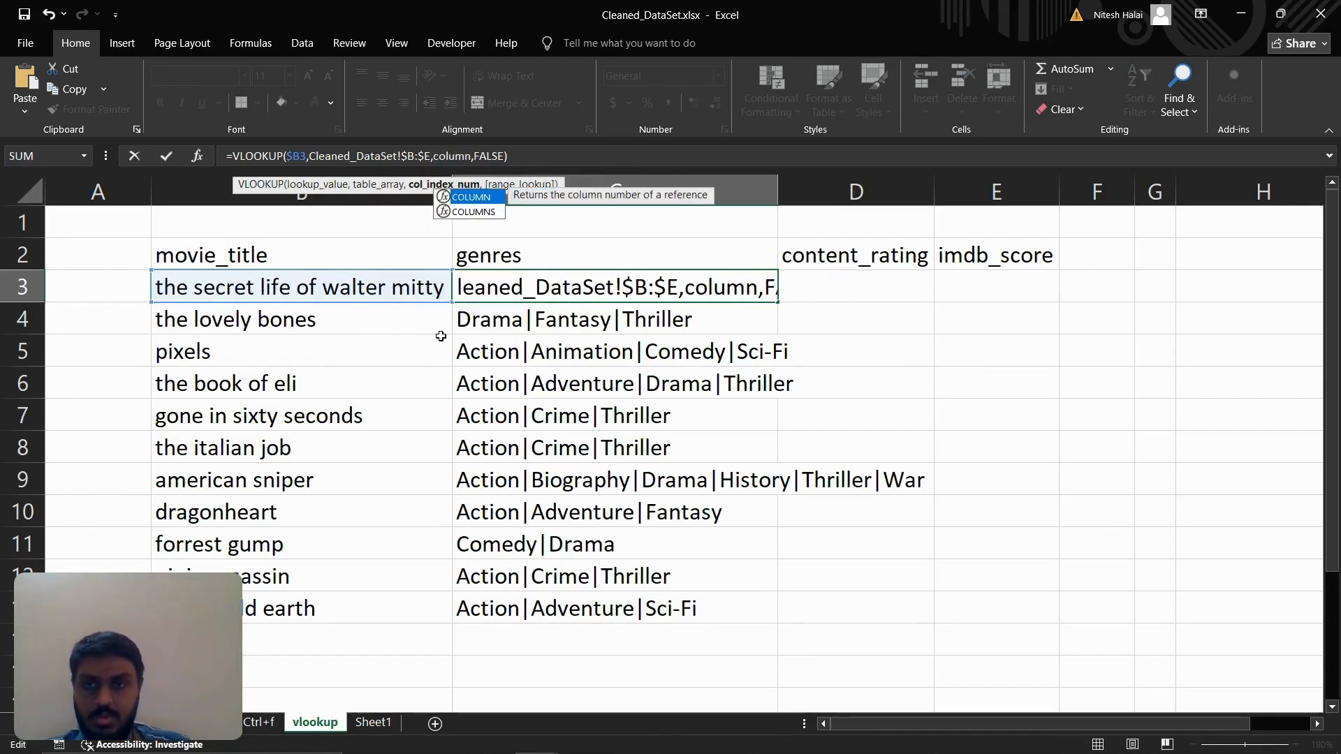
pyautogui.write('(')
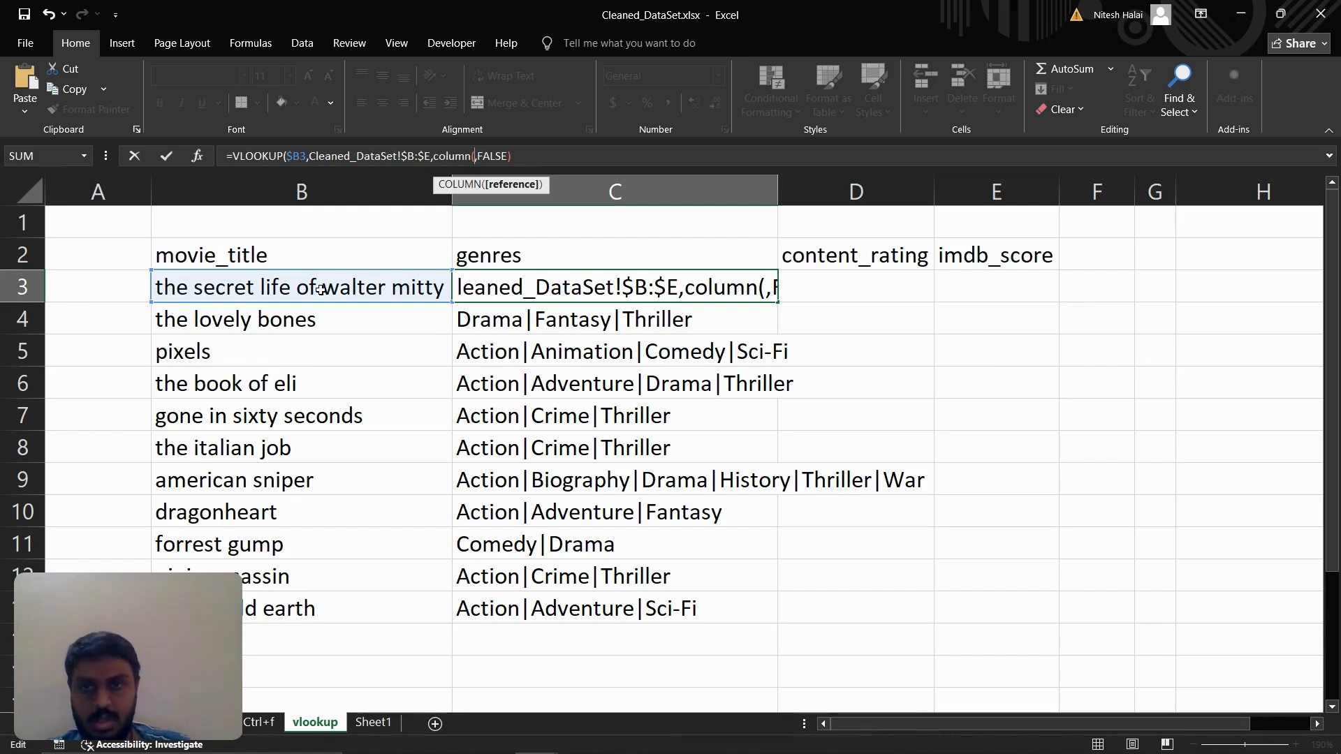
pyautogui.write(')')
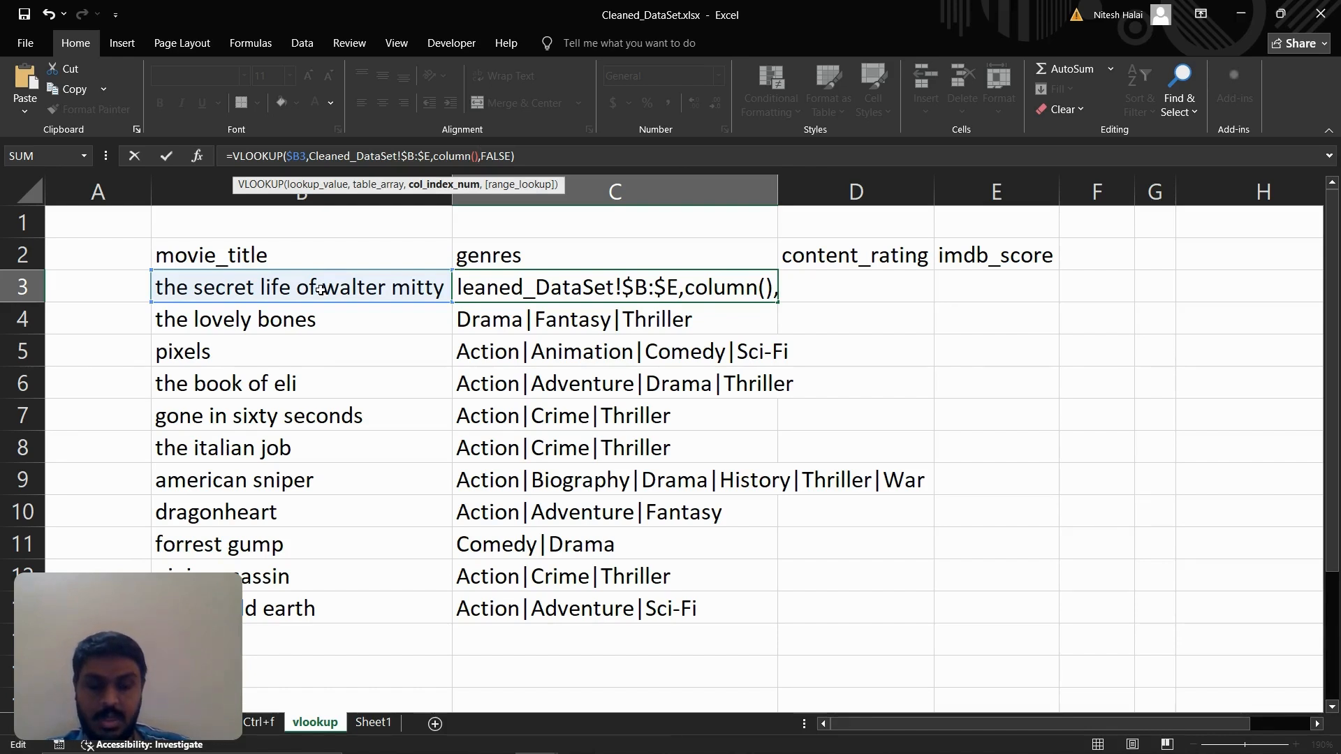
pyautogui.write('-1')
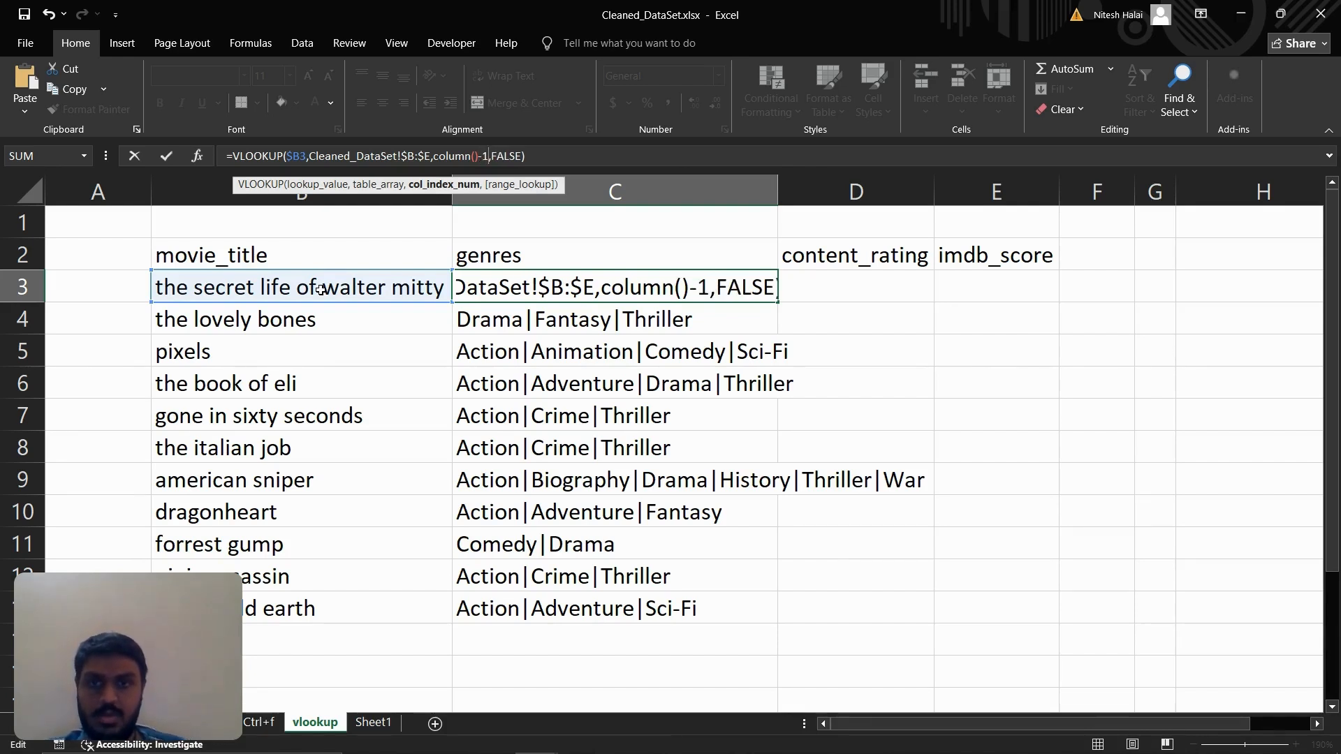
pyautogui.press('Return')
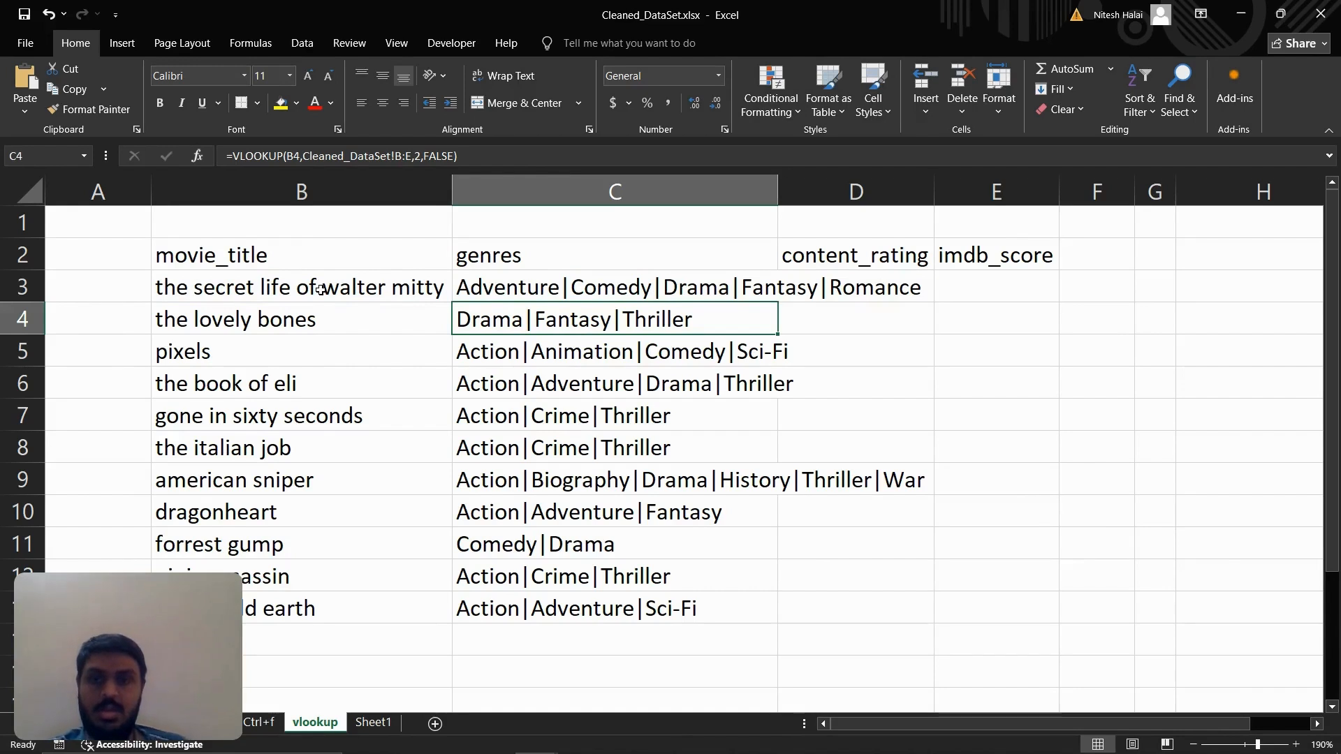
pyautogui.press('Up')
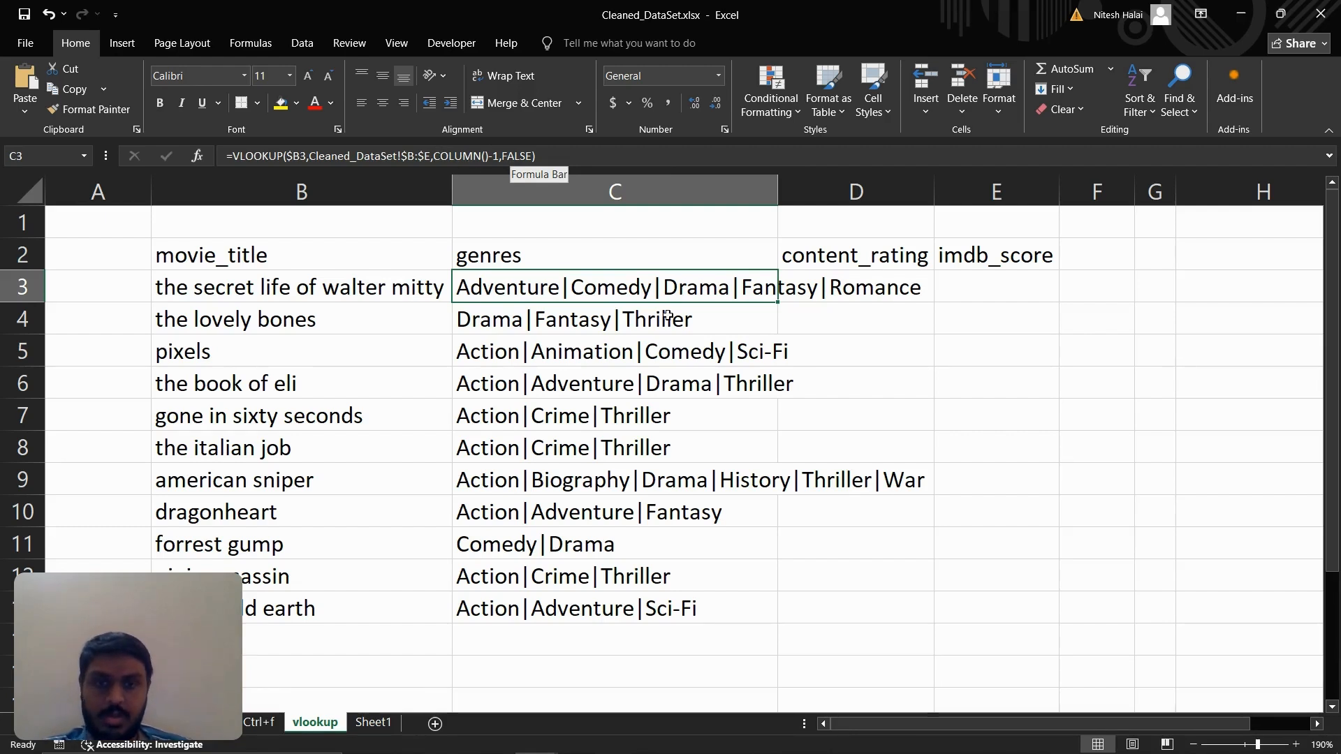
# Copy C3's VLOOKUP formula across into D3 and E3 for the content rating and IMDb score
pyautogui.moveTo(779, 301); pyautogui.dragTo(915, 288)
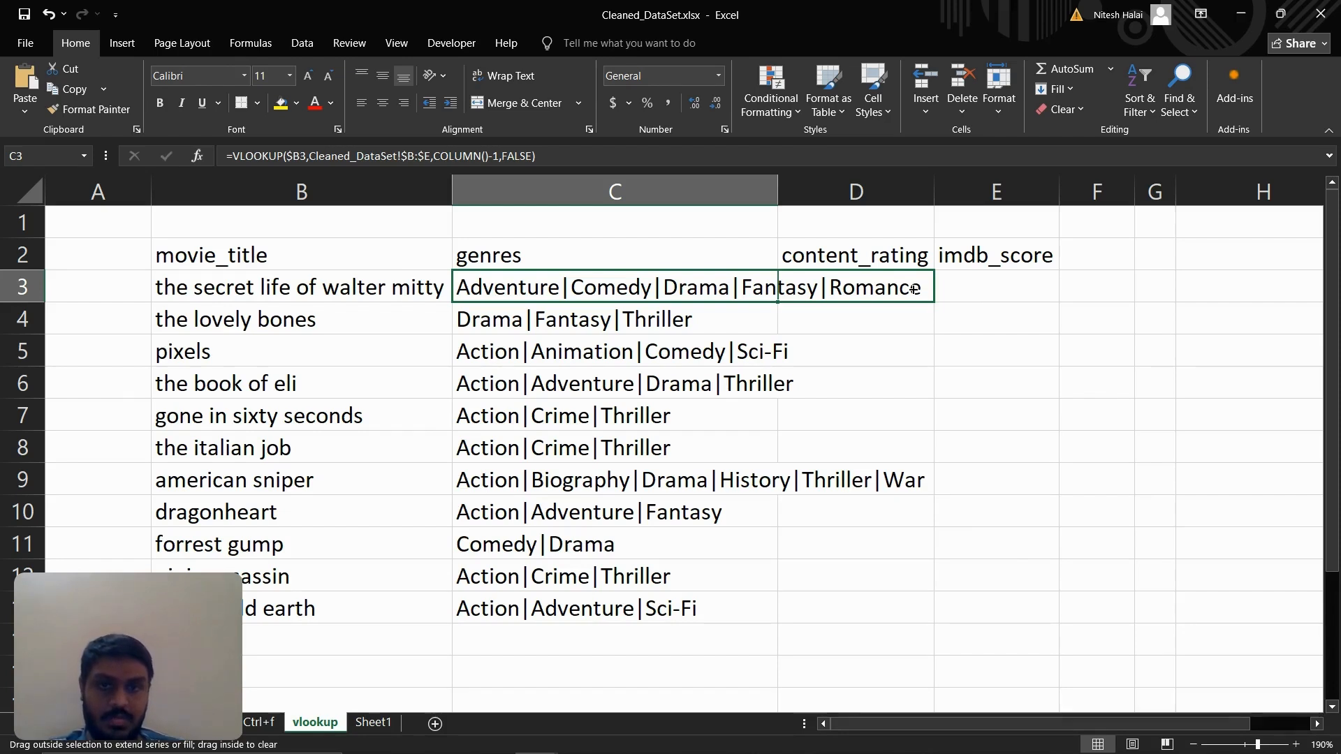
pyautogui.moveTo(914, 288); pyautogui.dragTo(912, 289)
pyautogui.click(913, 288)
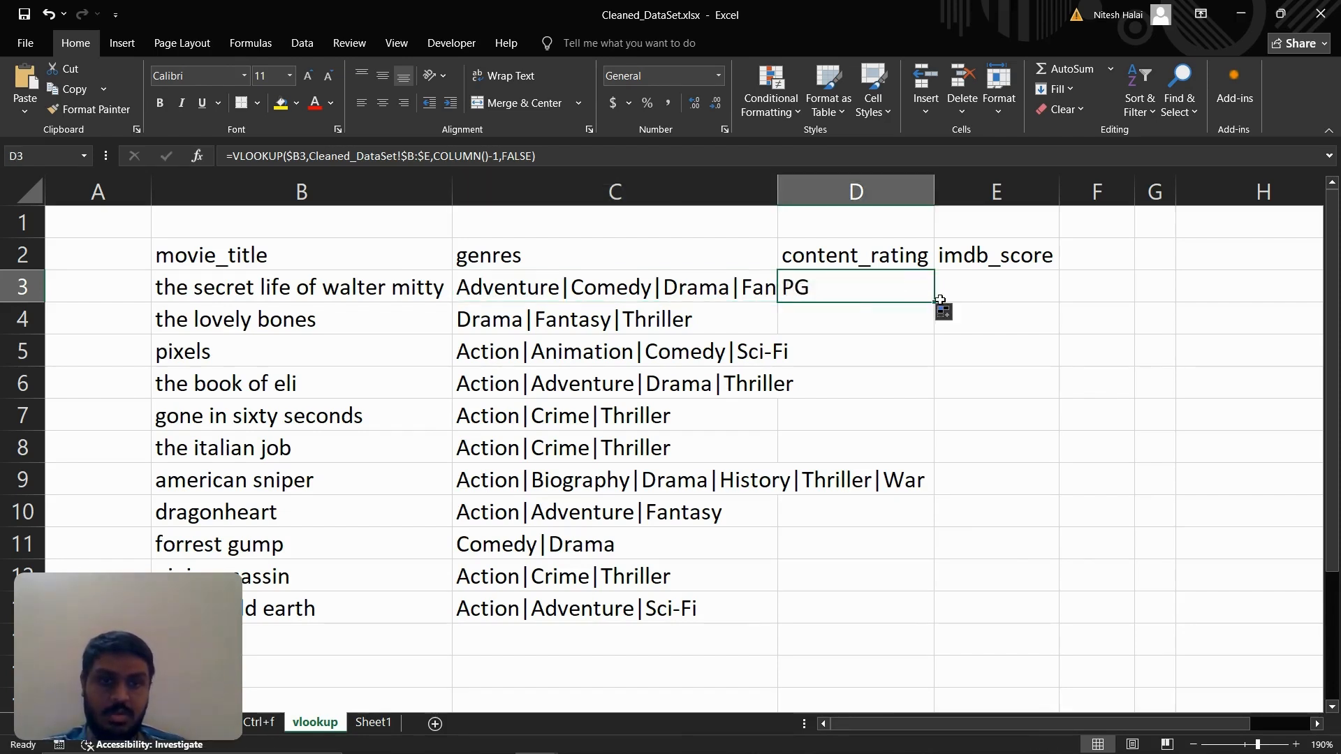
pyautogui.moveTo(935, 301); pyautogui.dragTo(1017, 294)
pyautogui.click(1007, 292)
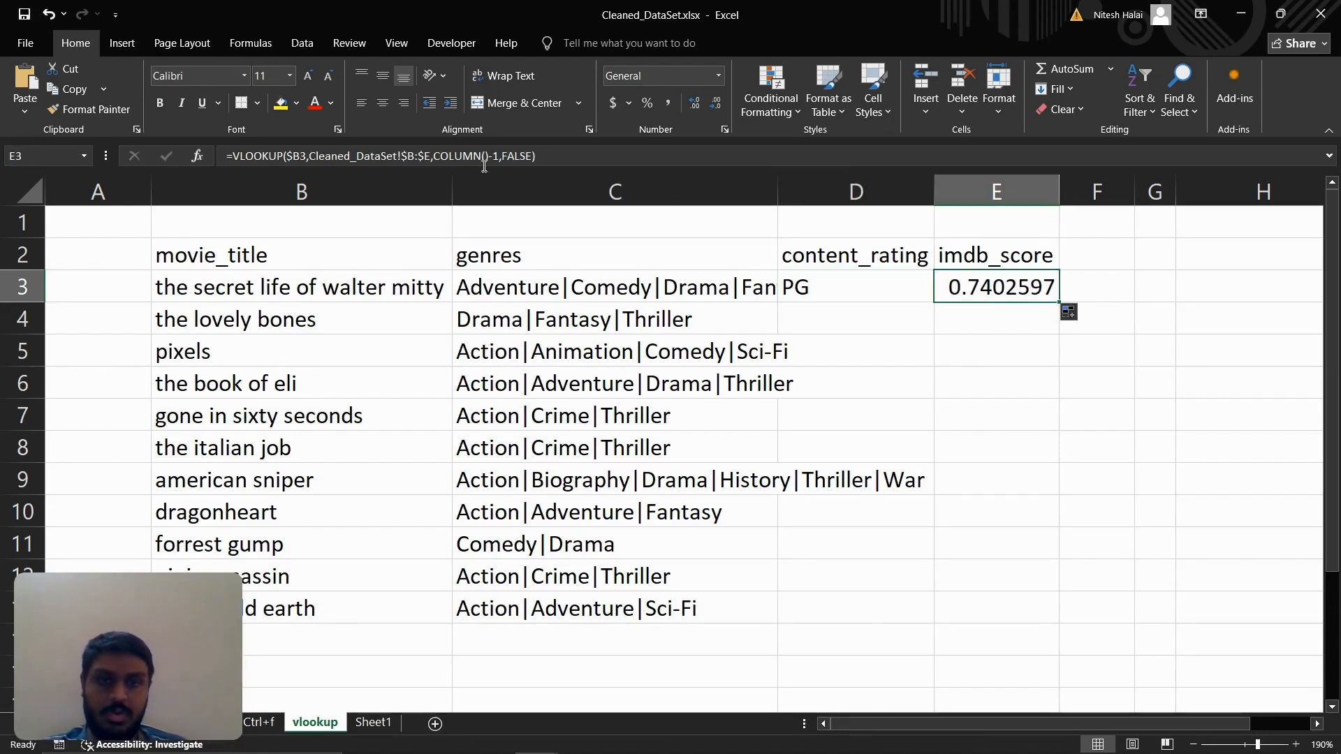
# Fill the formulas in D3:E3 down to row 13 and check the copied formula in D4
pyautogui.moveTo(857, 285); pyautogui.dragTo(952, 284)
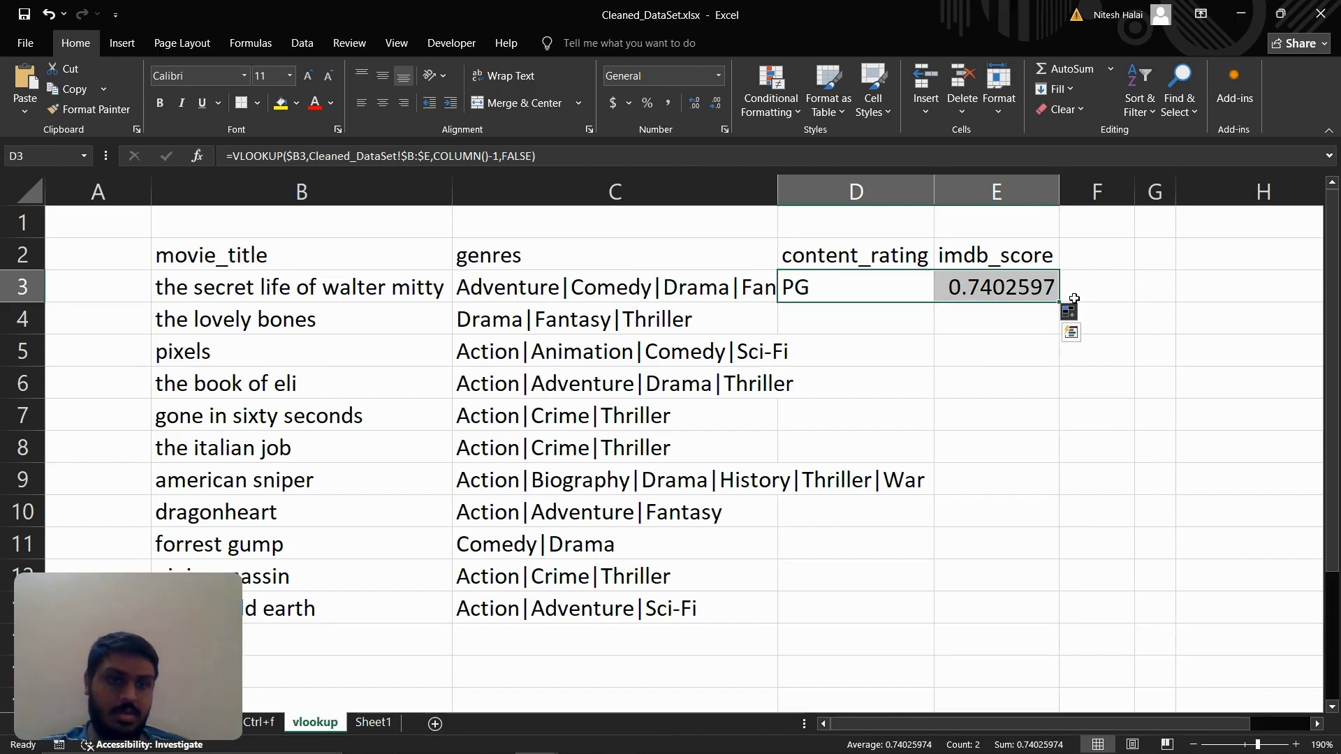
pyautogui.moveTo(1058, 301); pyautogui.dragTo(1020, 627)
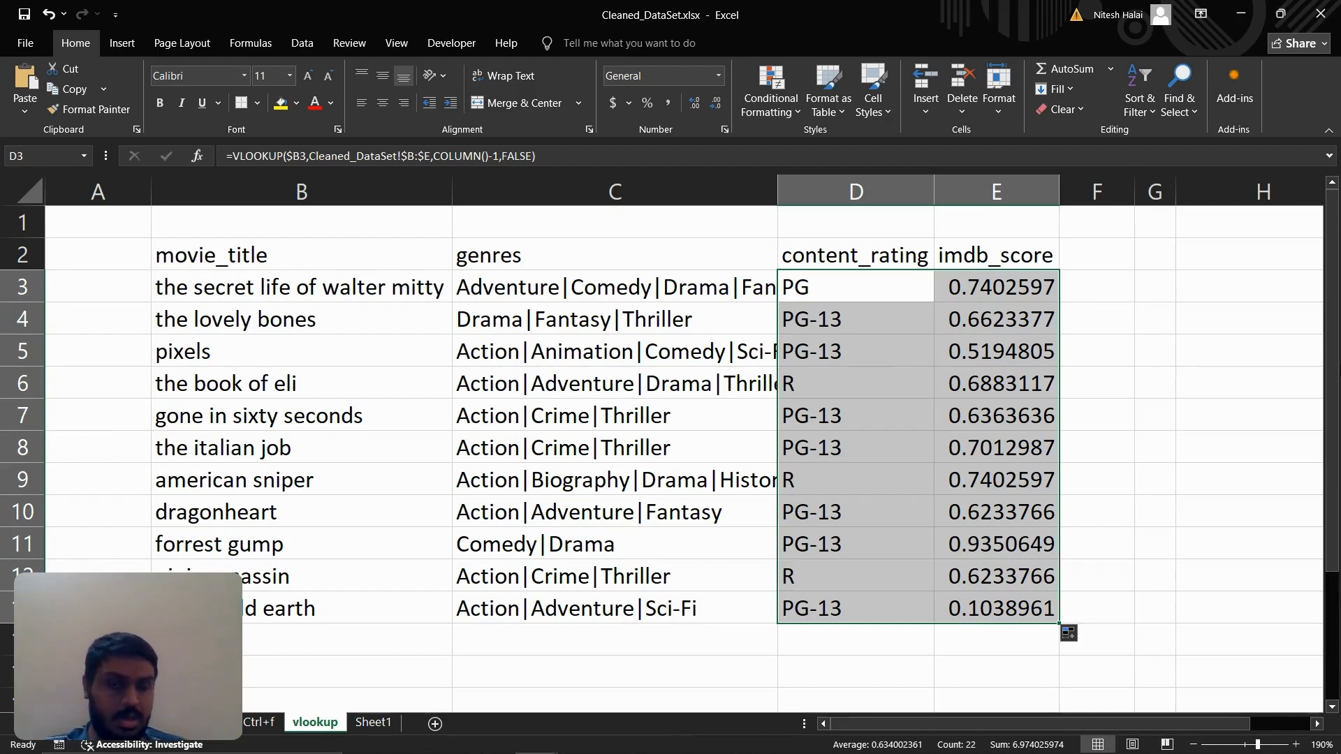
pyautogui.click(853, 307)
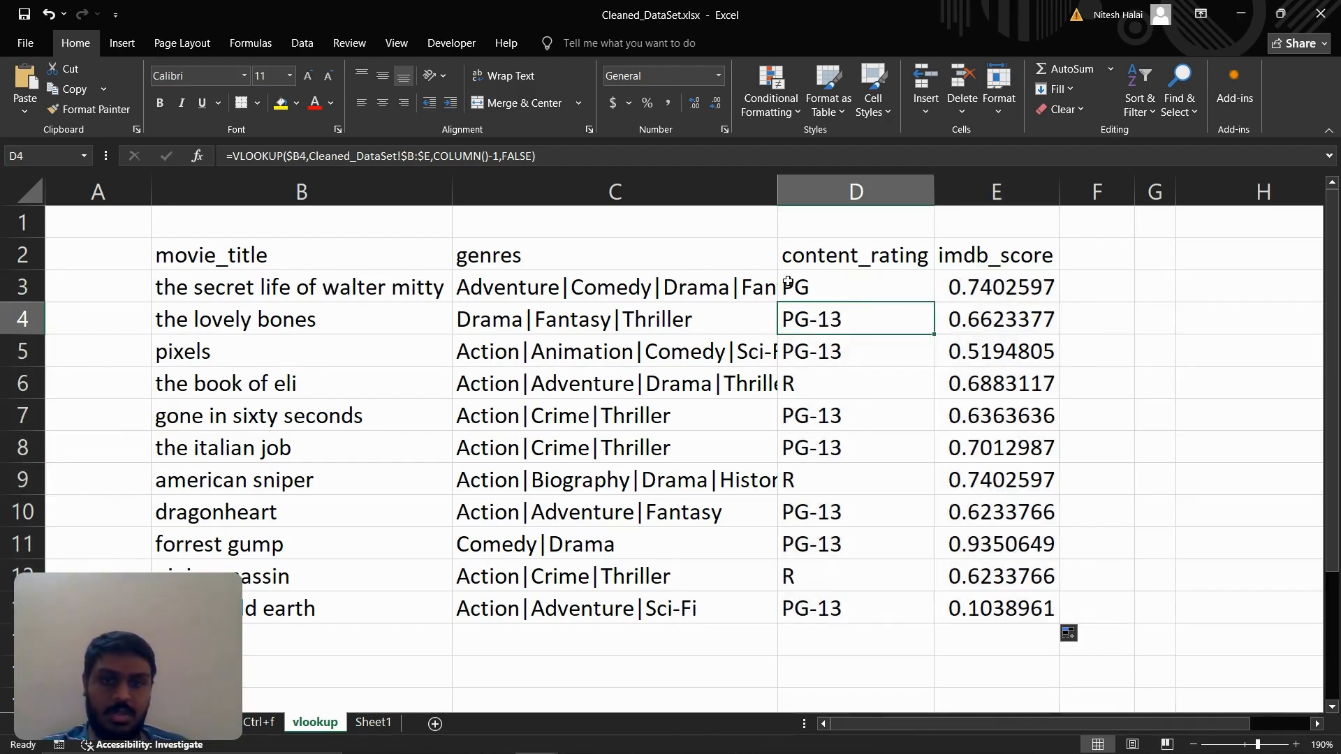
# Examine C3's VLOOKUP formula with its COLUMN()-1 index and compare it with the formulas in C4 and C5
pyautogui.click(715, 280)
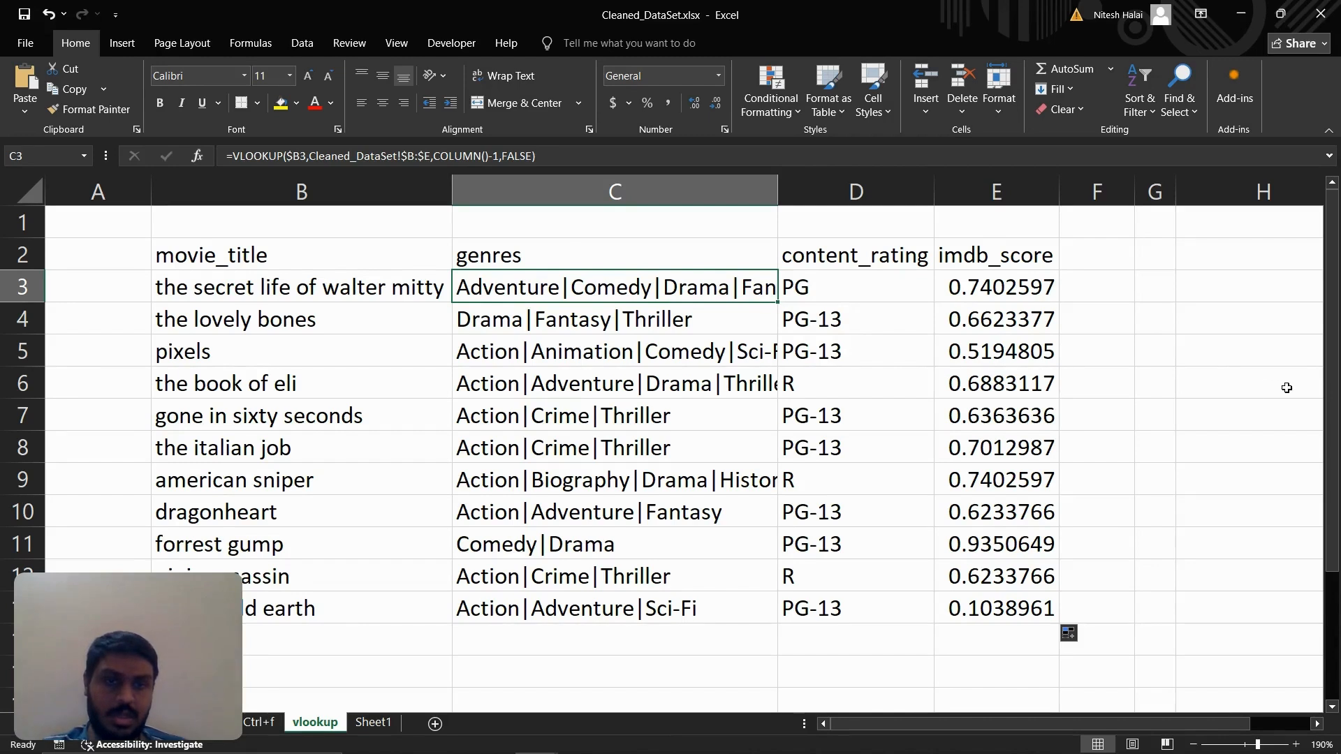
pyautogui.moveTo(730, 753)
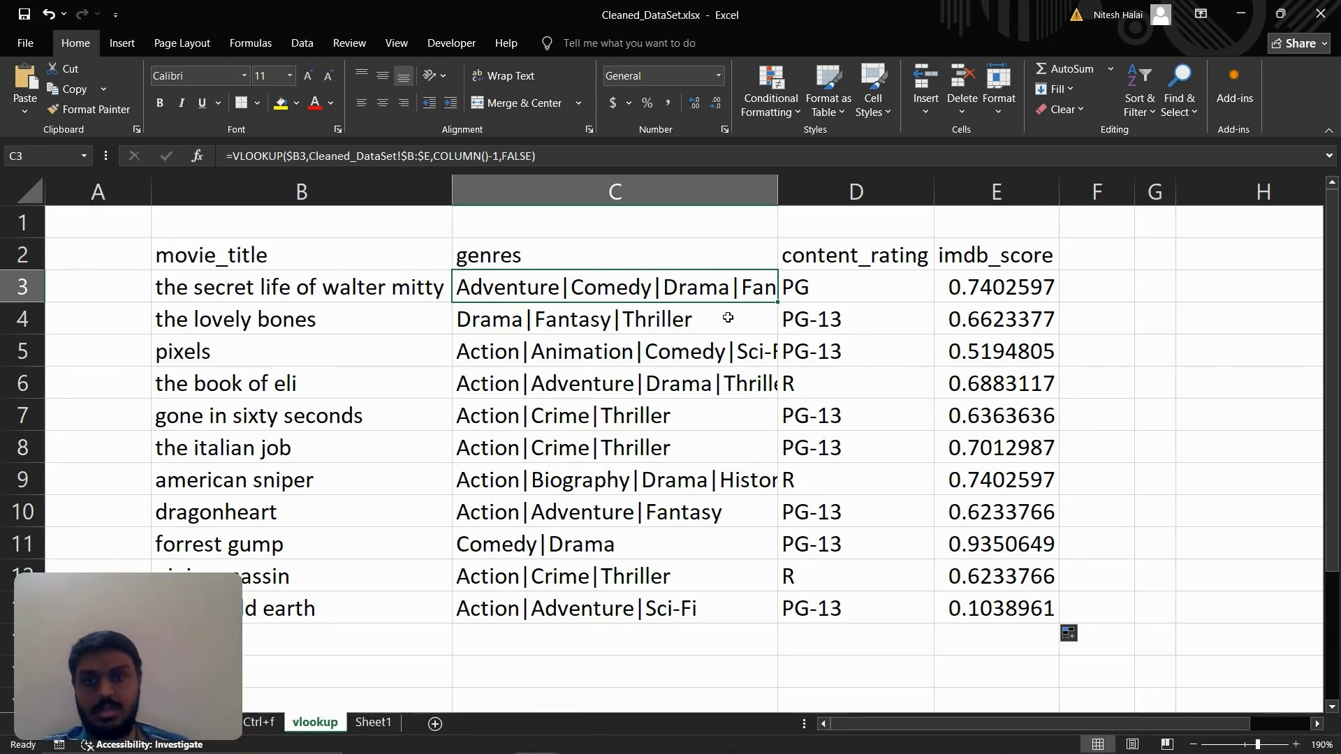
pyautogui.click(542, 356)
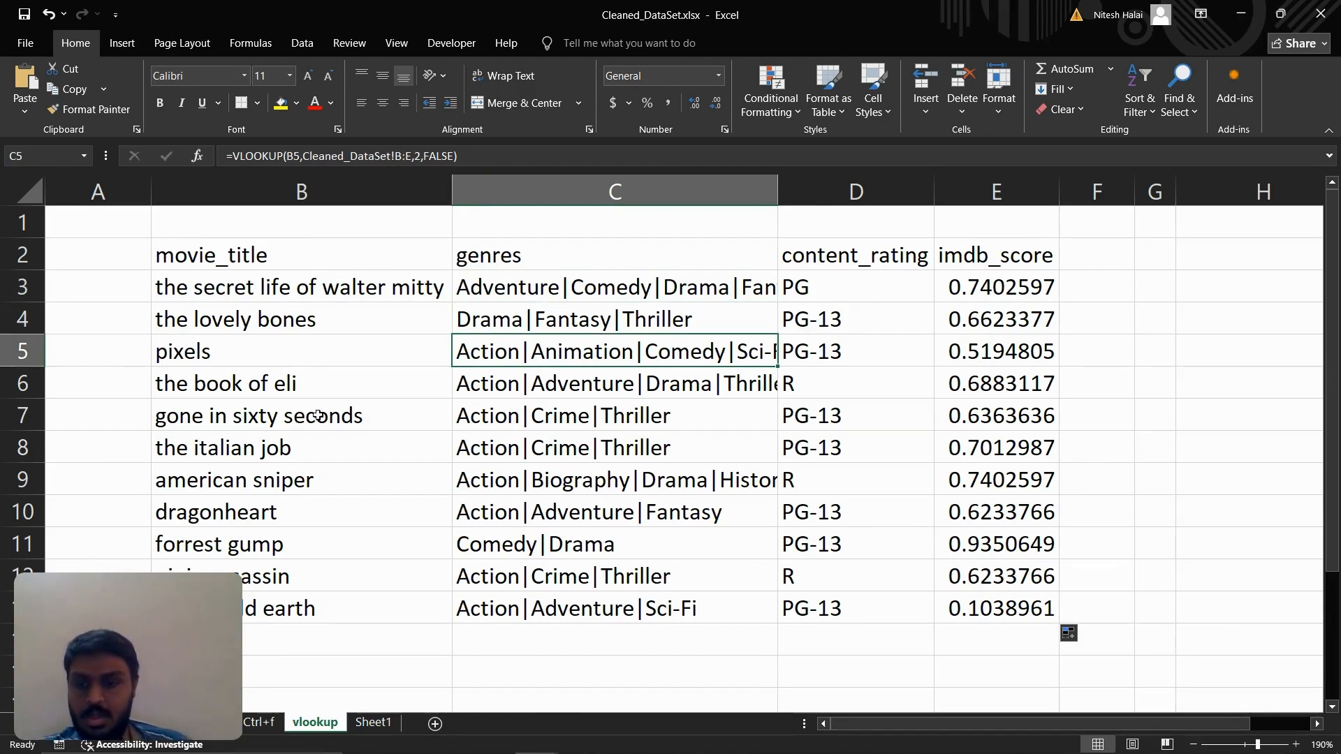
pyautogui.click(268, 429)
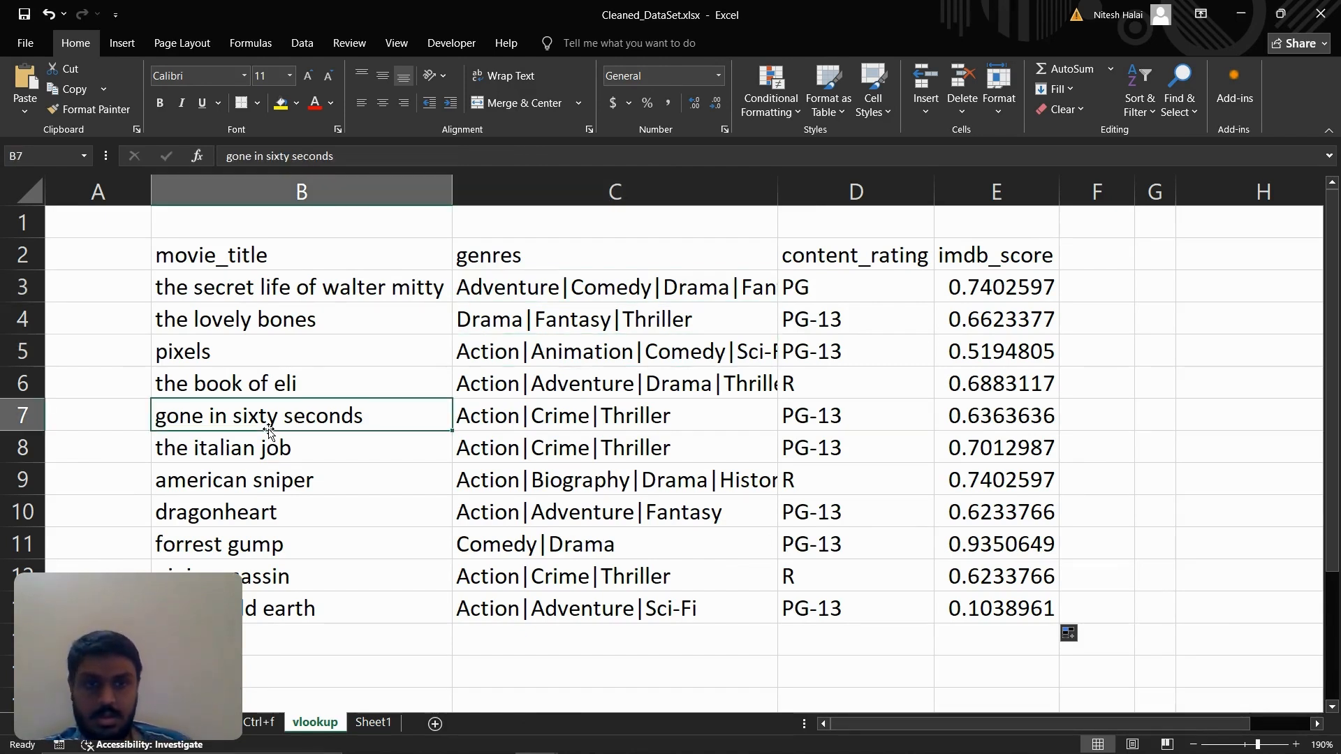
pyautogui.click(559, 312)
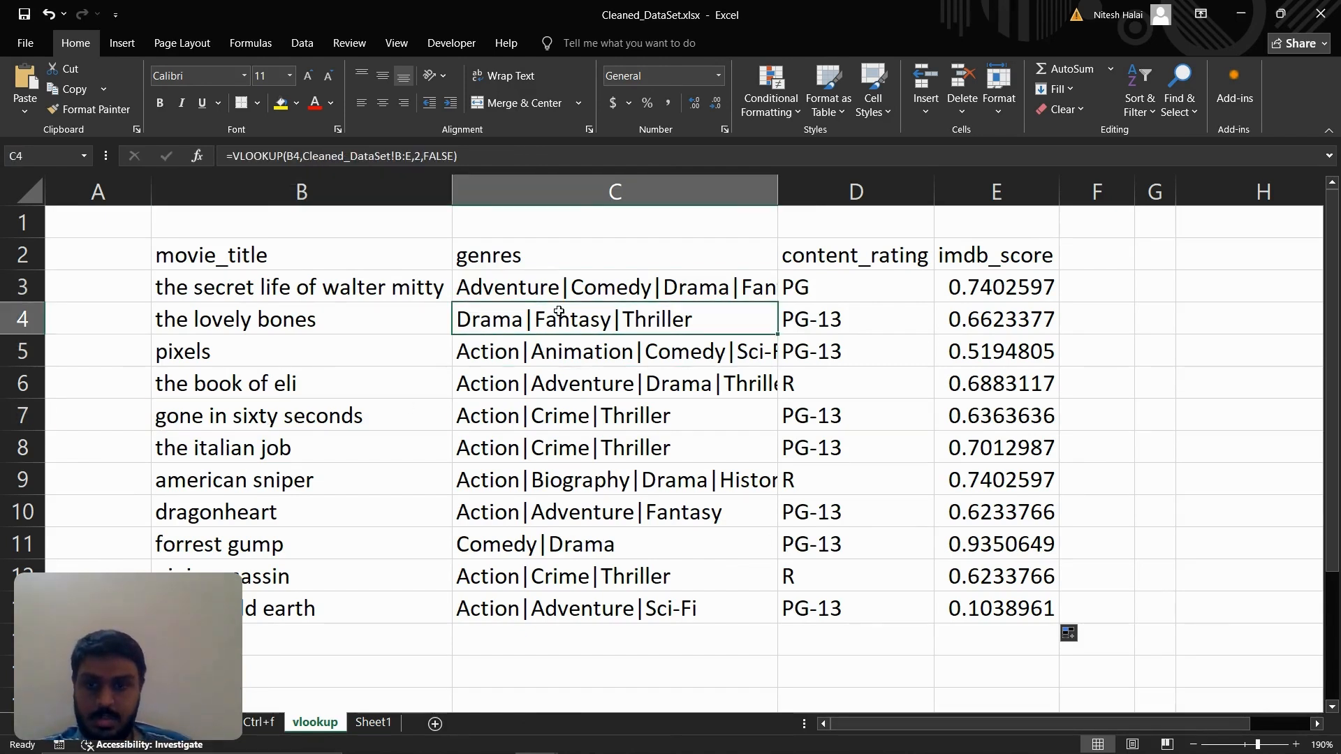
pyautogui.click(693, 288)
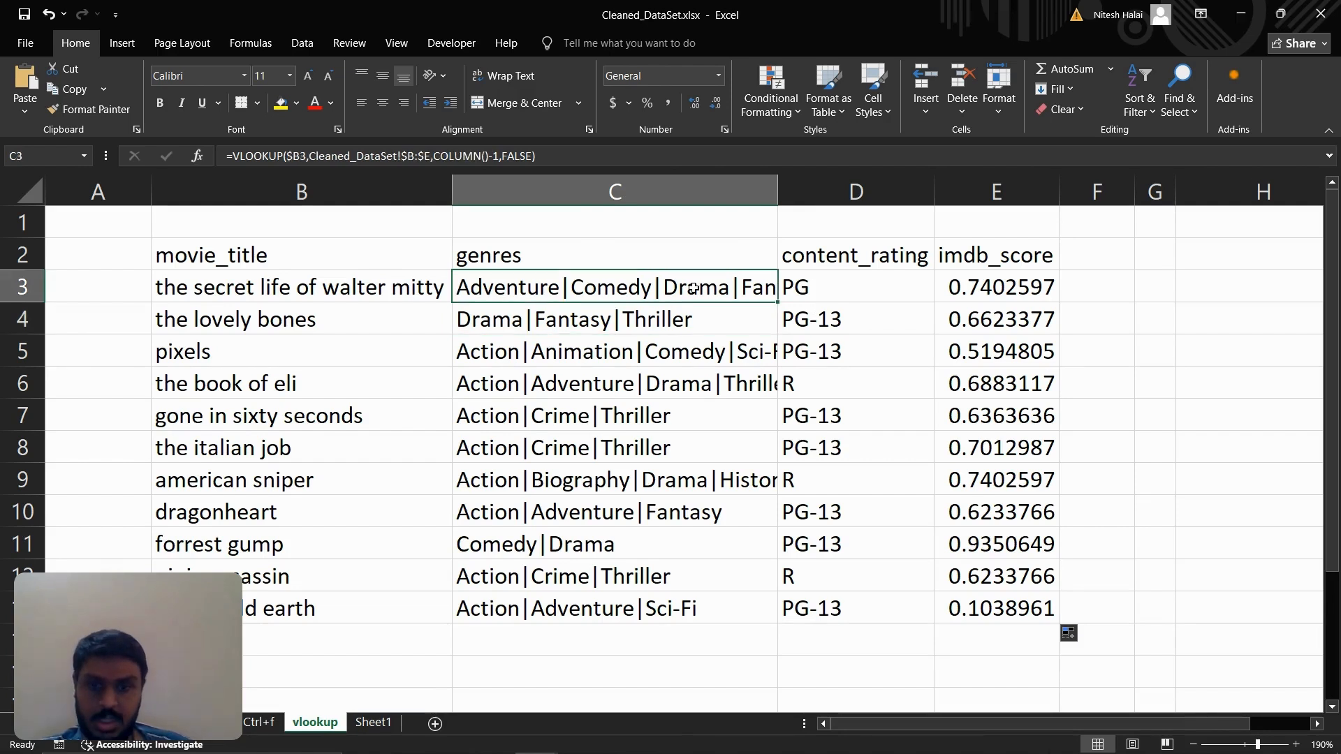
pyautogui.click(525, 156)
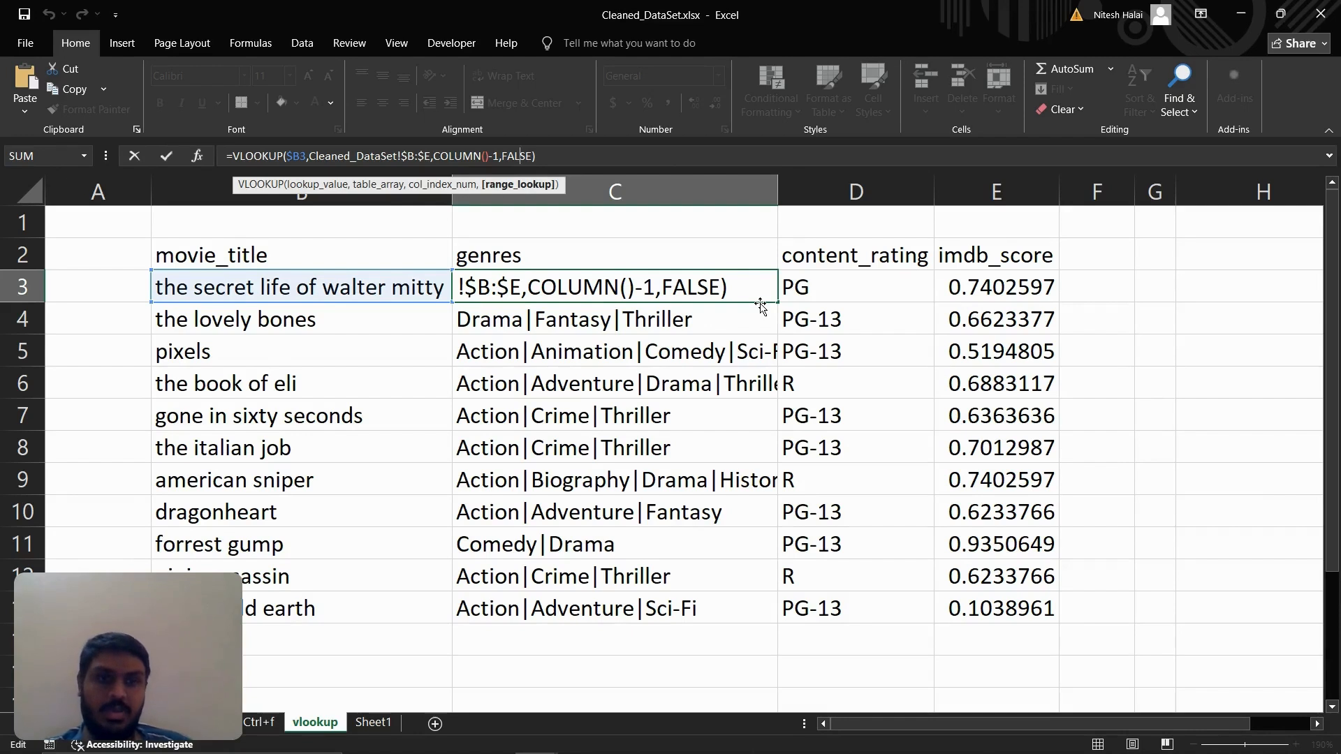
pyautogui.press('Escape')
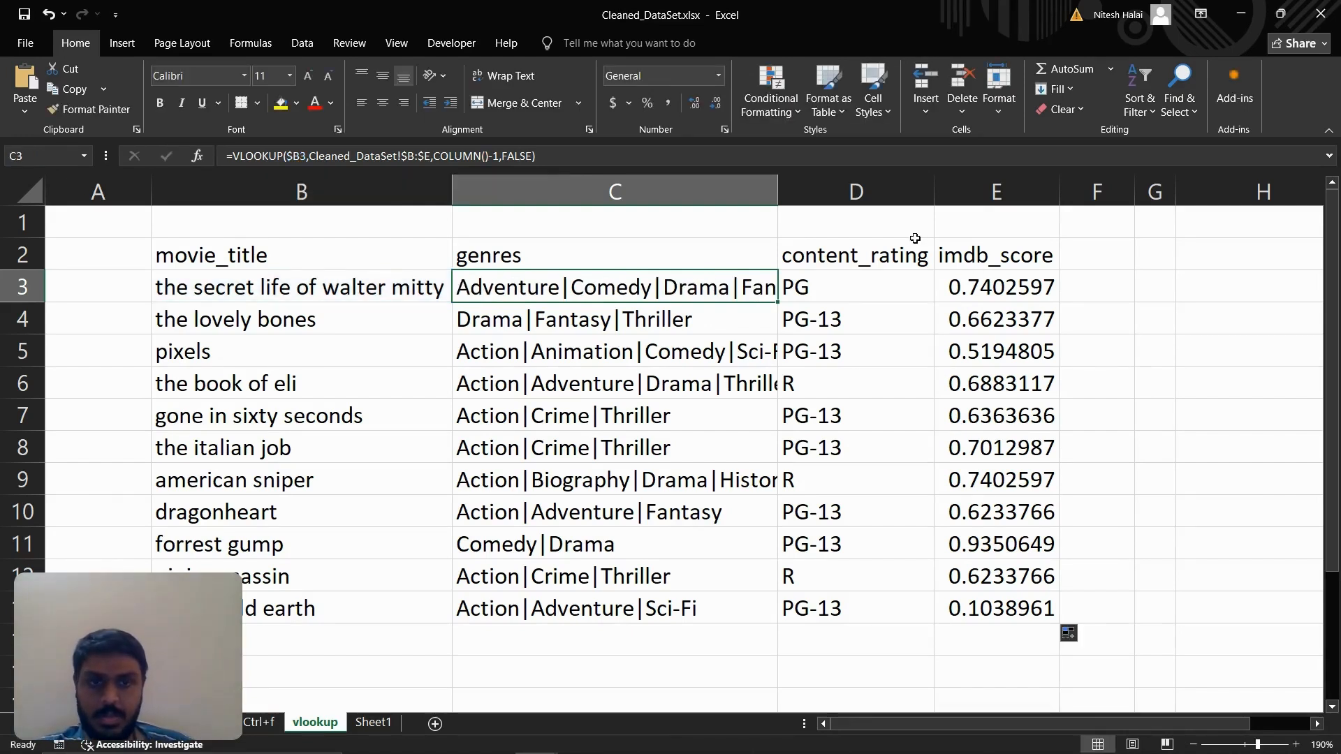
# Narrow the genres column C and the movie_title column B
pyautogui.click(873, 277)
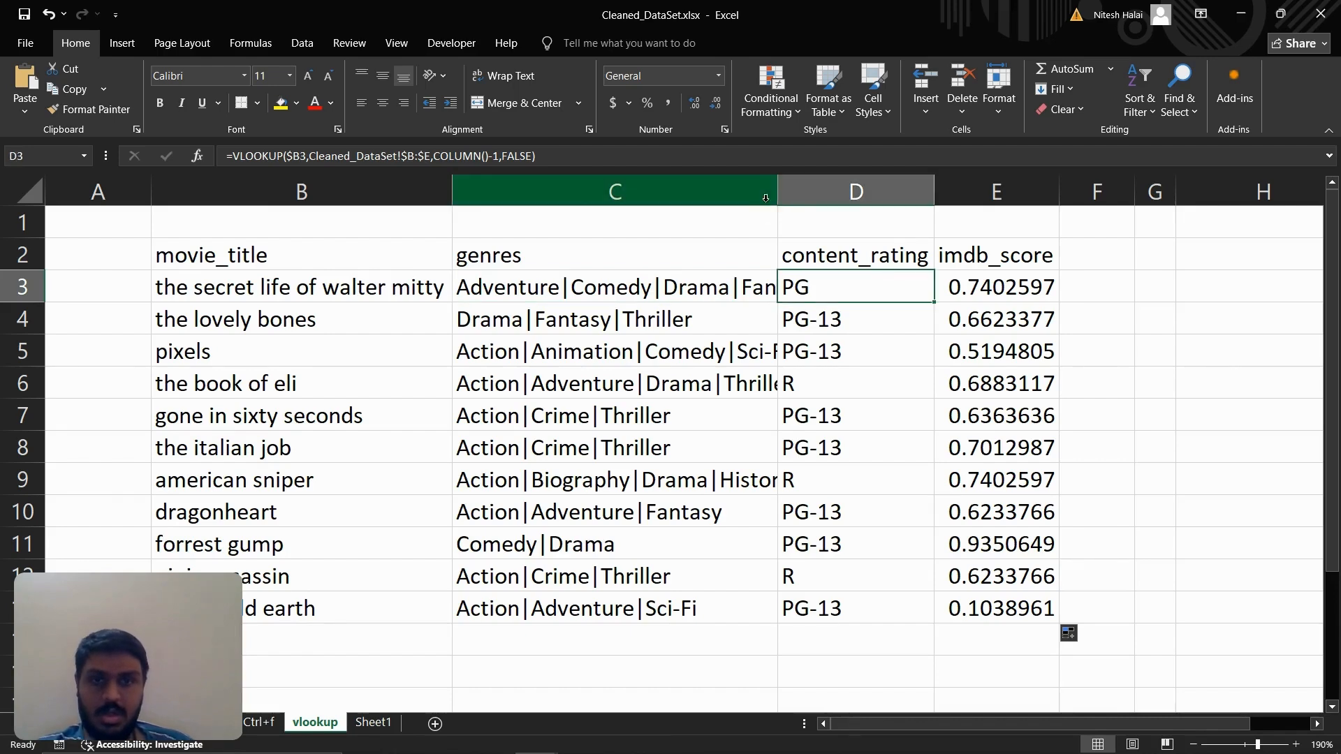
pyautogui.moveTo(786, 189); pyautogui.dragTo(686, 189)
pyautogui.moveTo(443, 189); pyautogui.dragTo(366, 189)
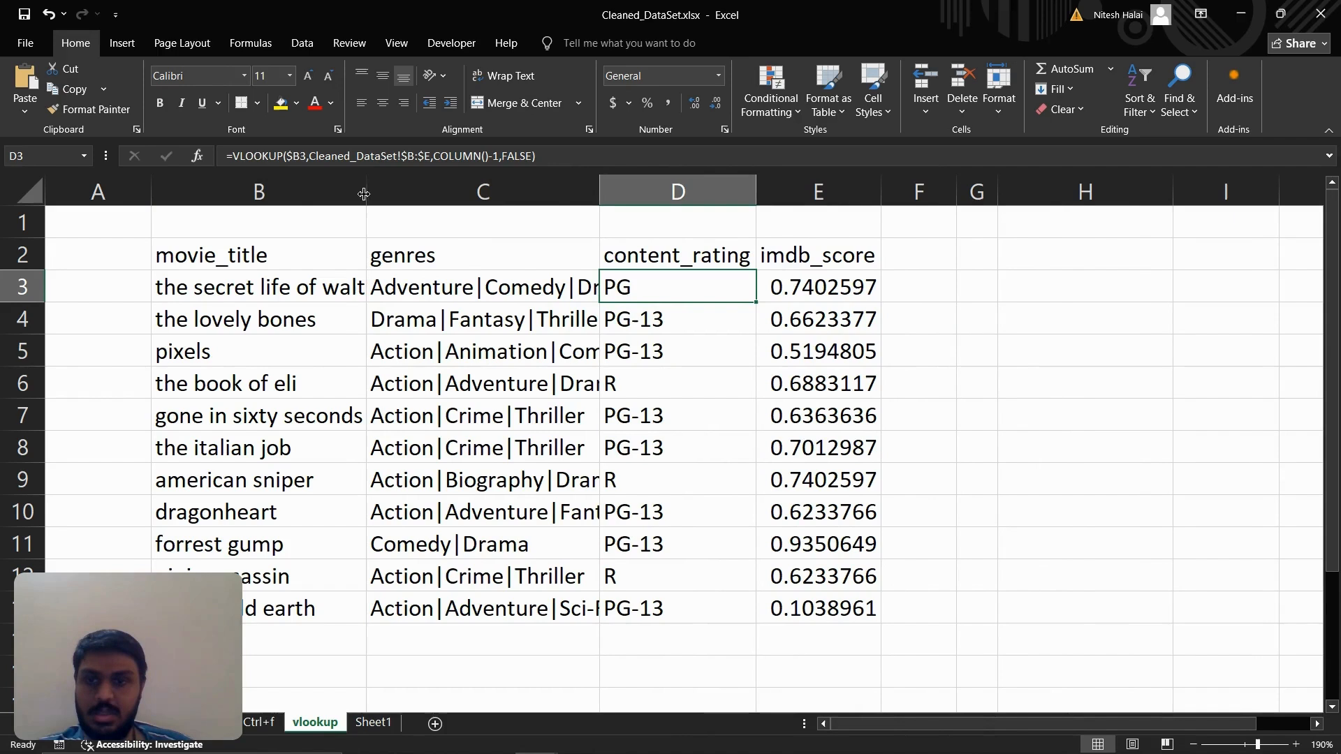
pyautogui.click(398, 398)
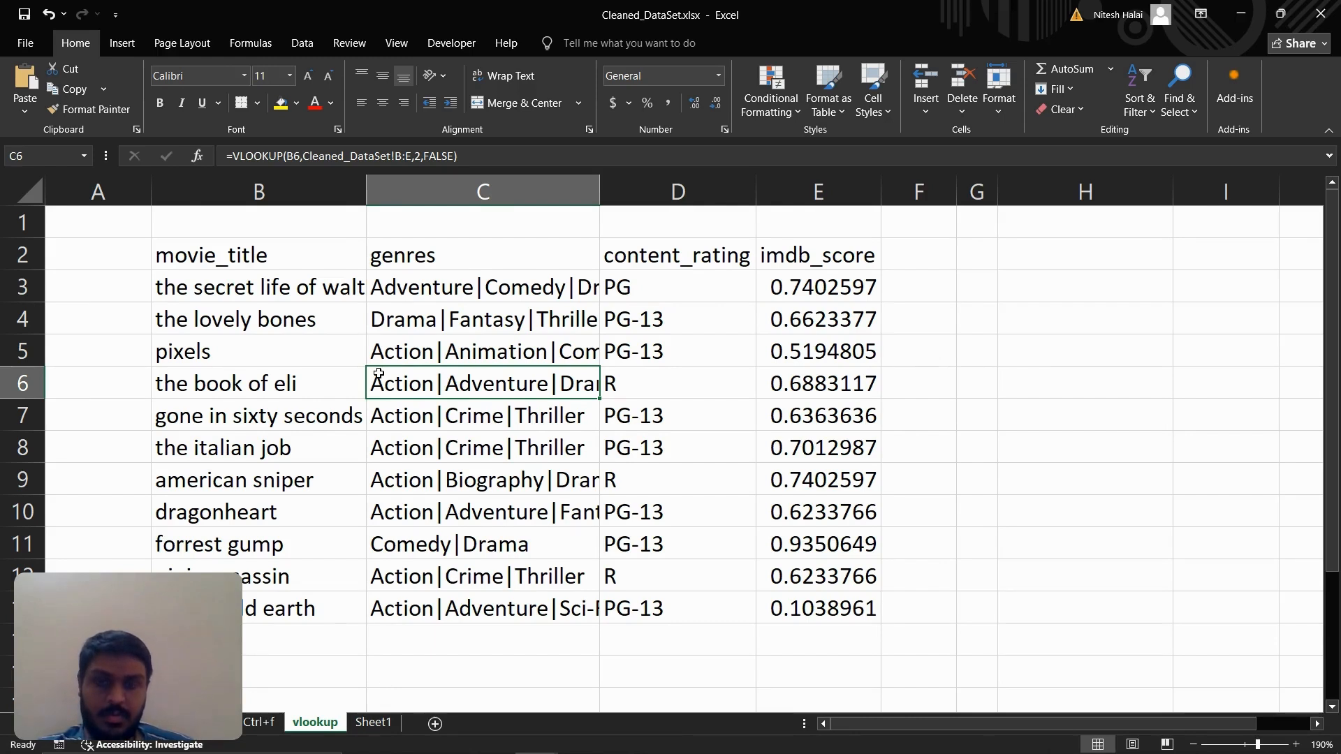
pyautogui.click(928, 281)
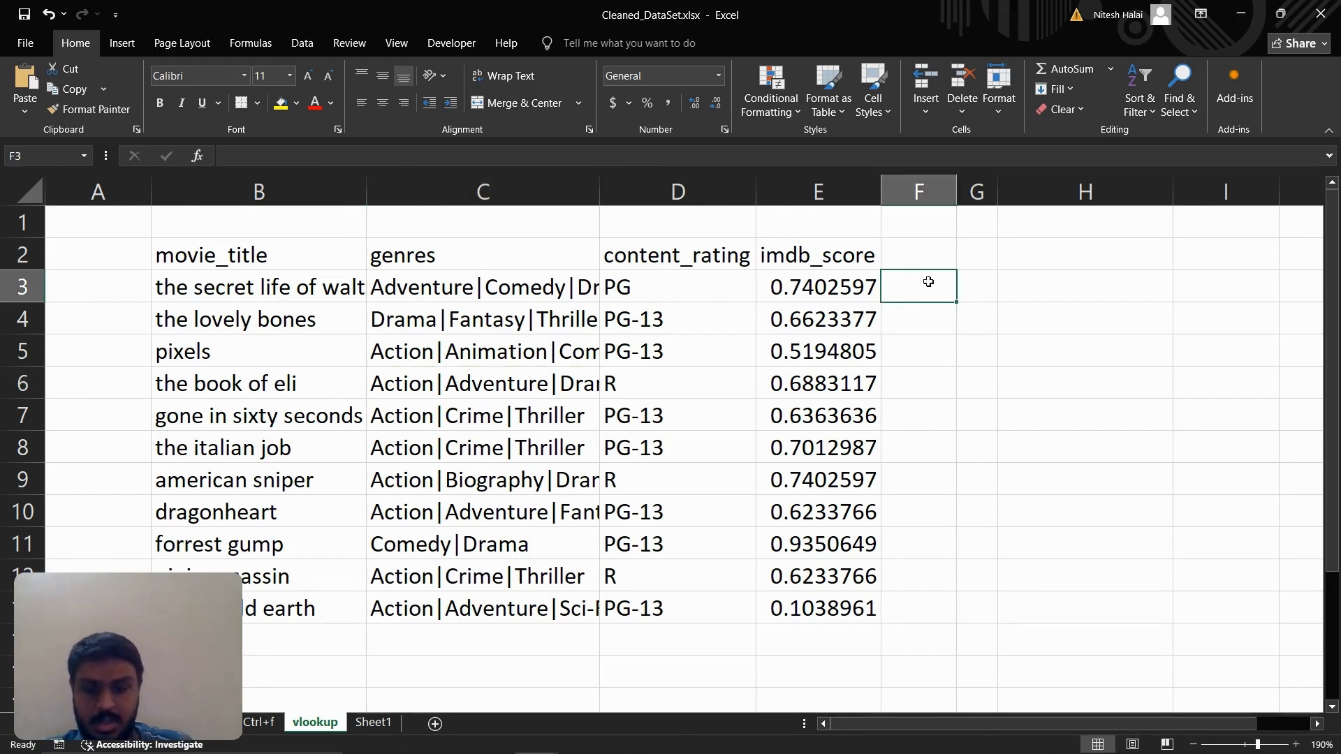
pyautogui.click(83, 230)
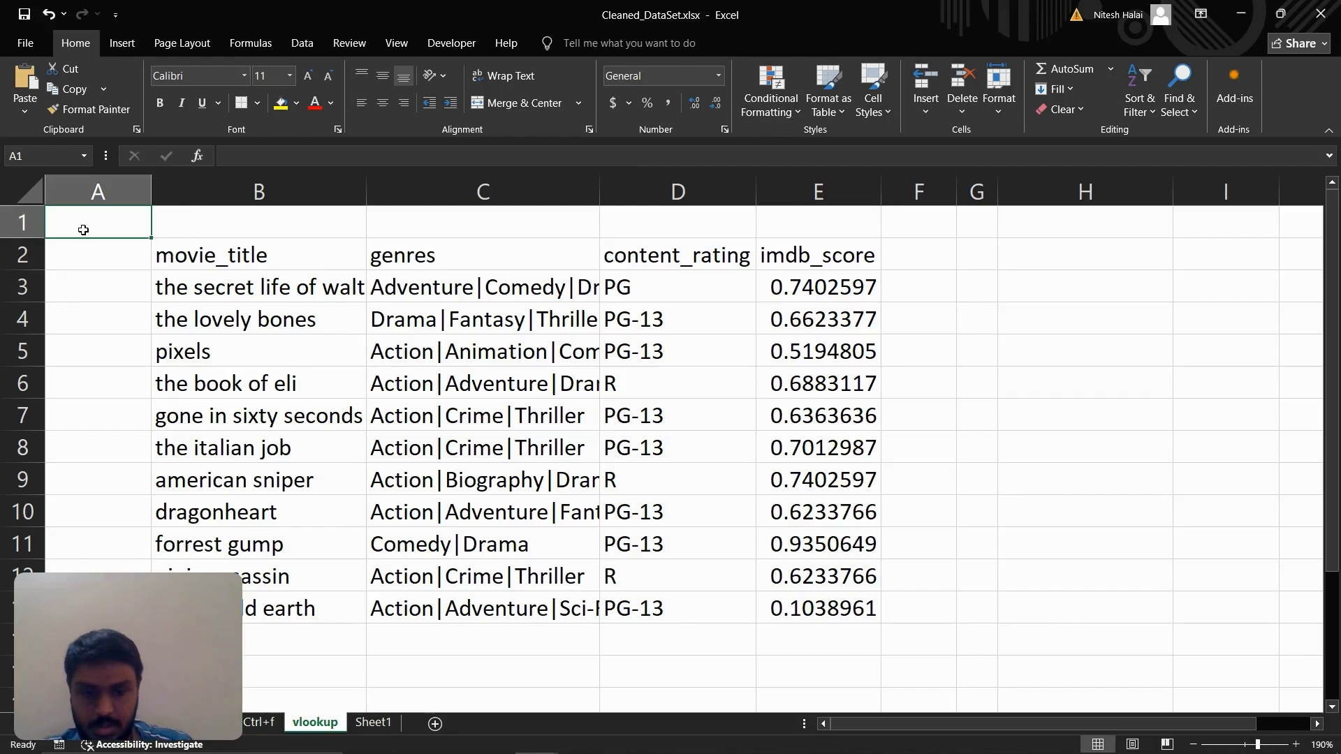
pyautogui.write('=vlookup')
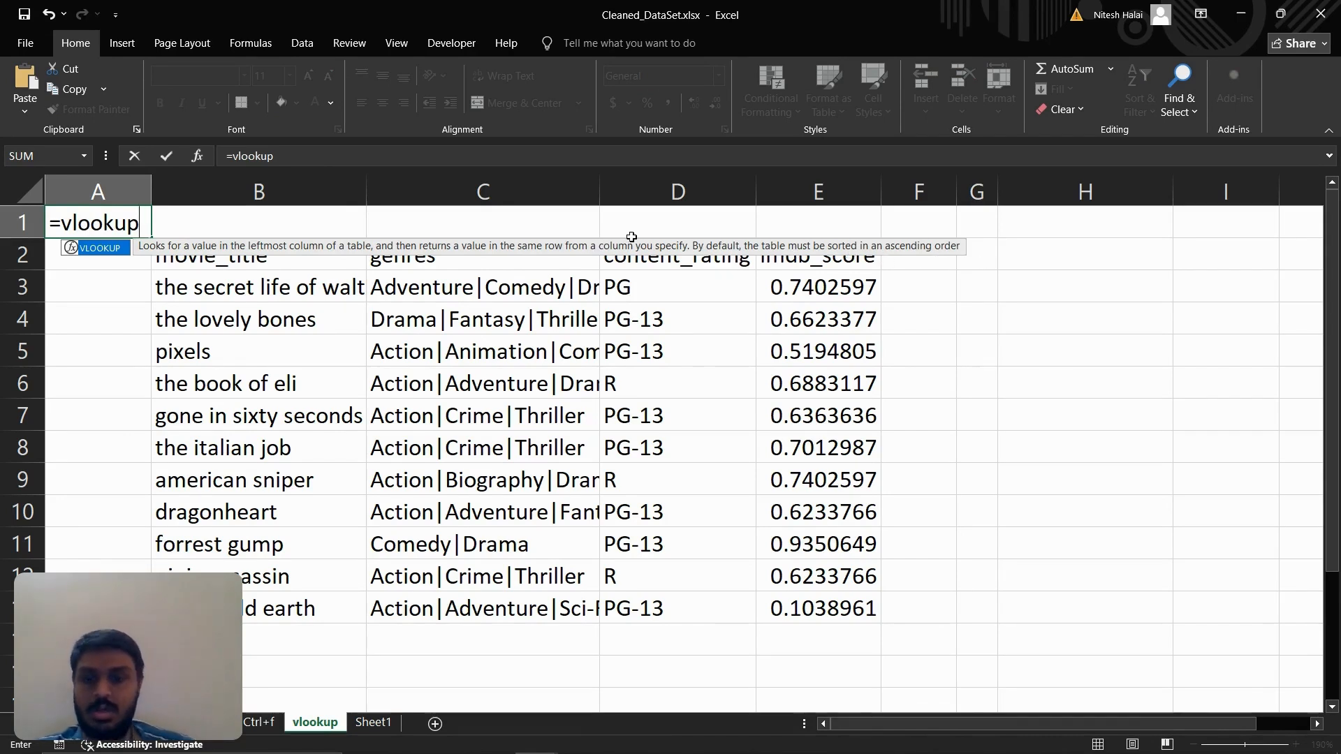
pyautogui.press('BackSpace')
pyautogui.press('Escape')
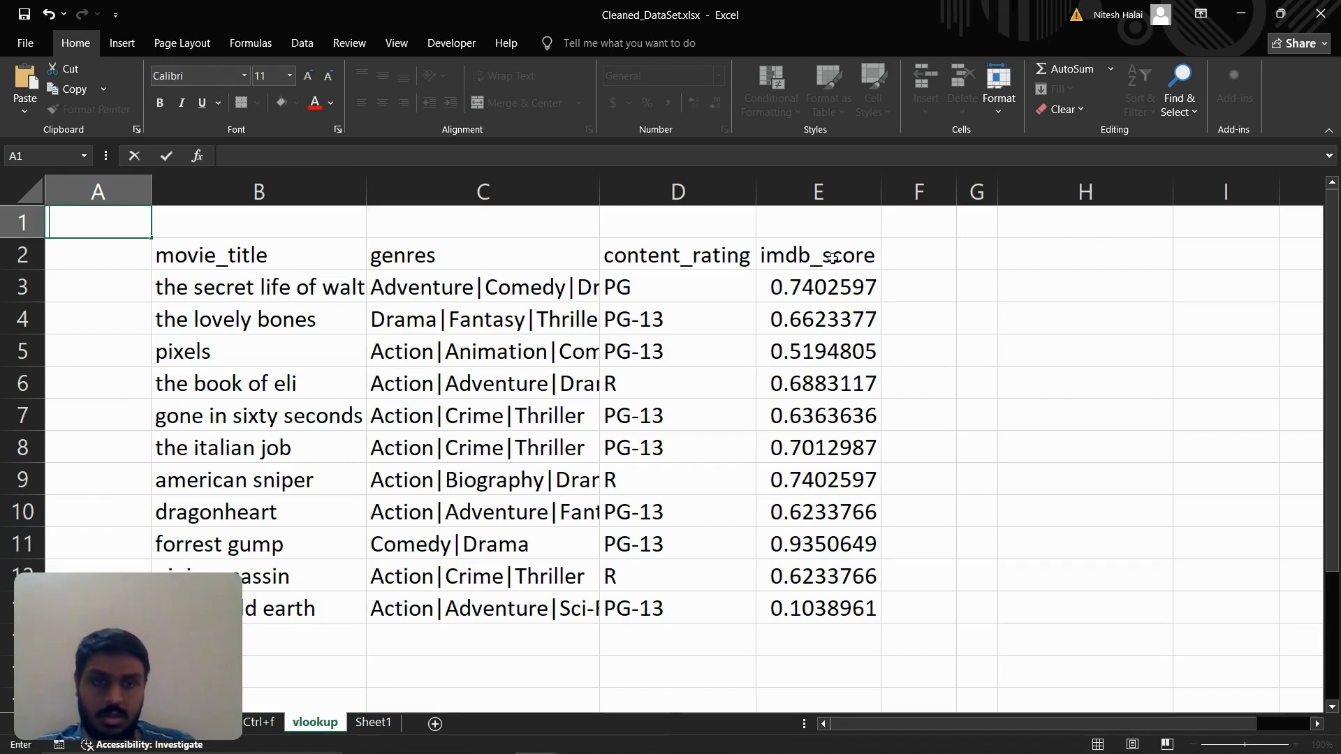
# Enter =E3*10 in F3 to scale the first movie's IMDb score, and reselect that cell
pyautogui.click(903, 284)
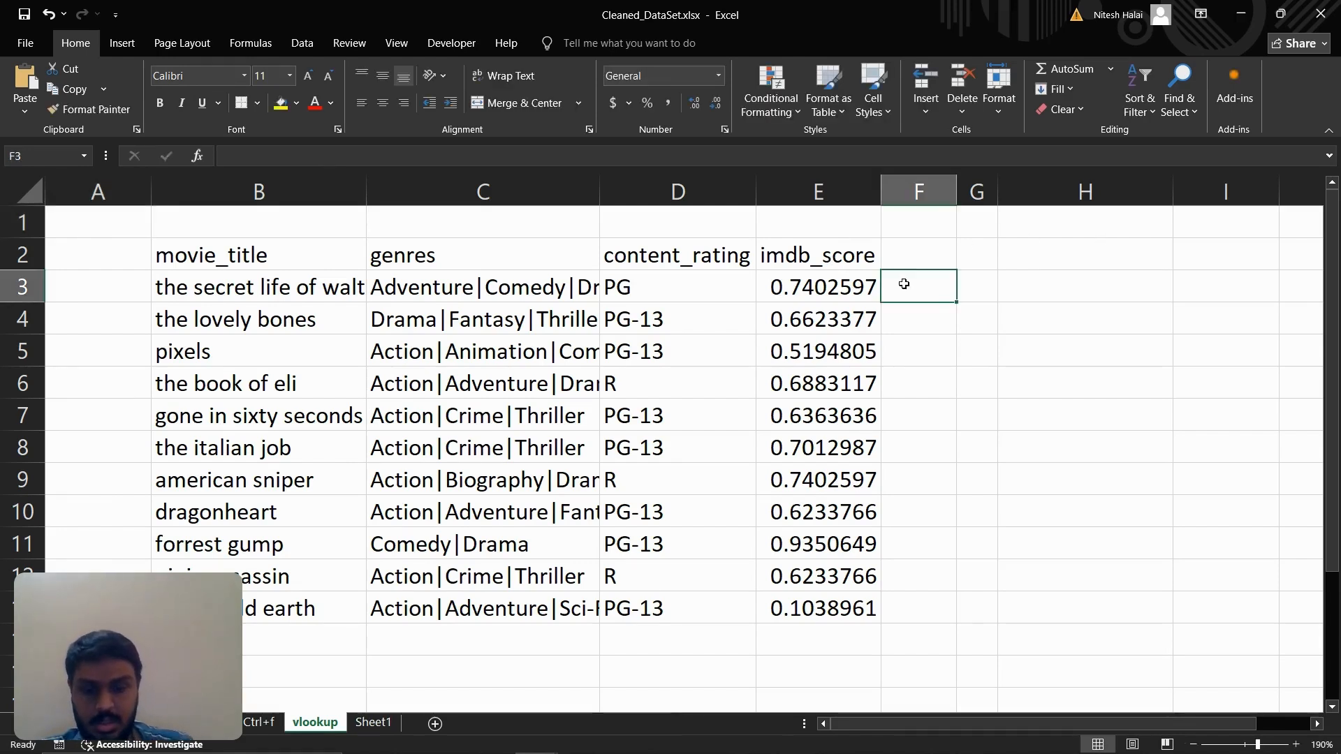
pyautogui.write('=')
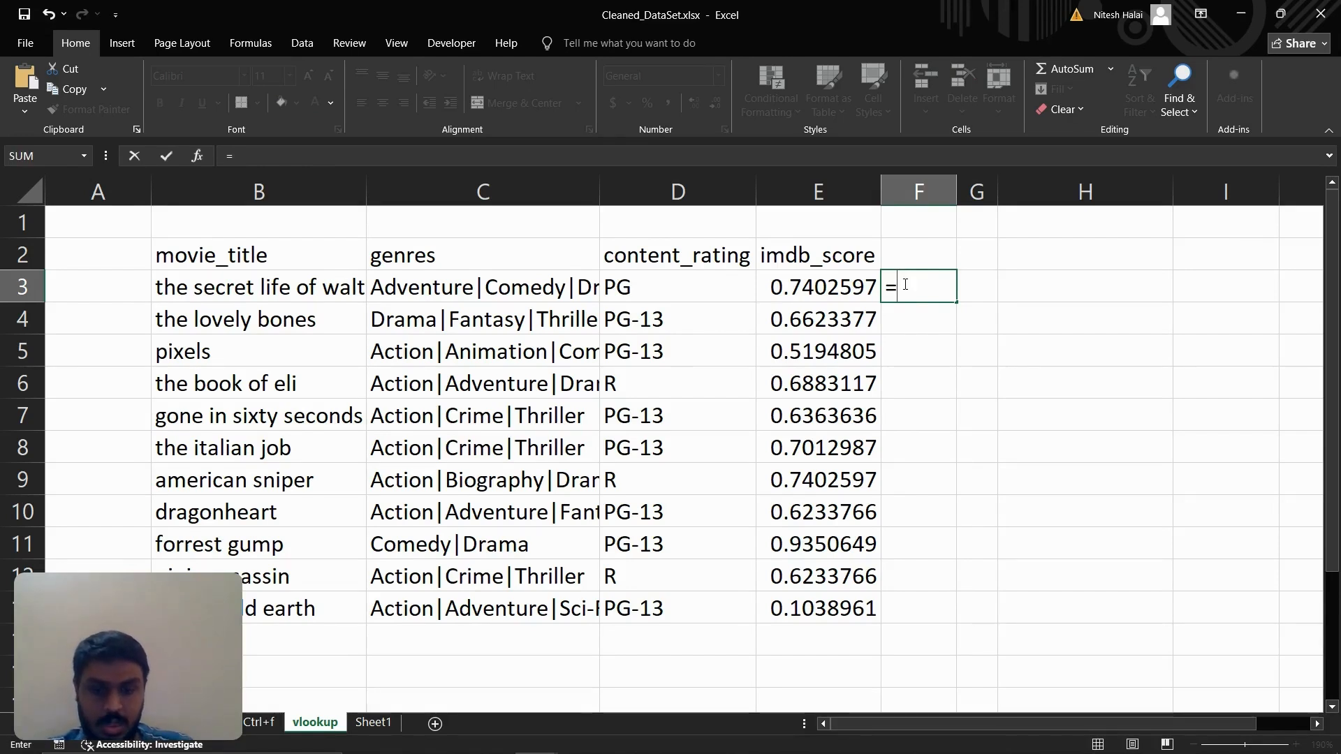
pyautogui.press('Left')
pyautogui.write('*10')
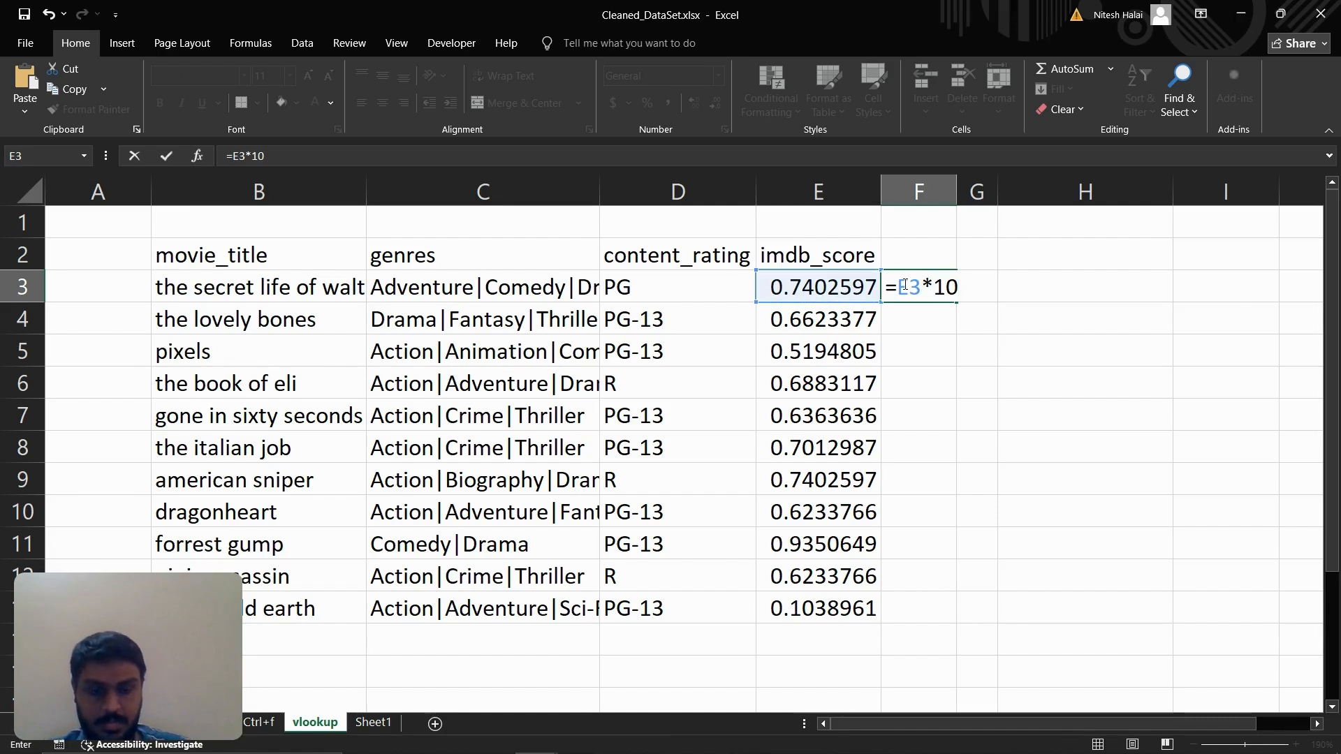
pyautogui.press('Return')
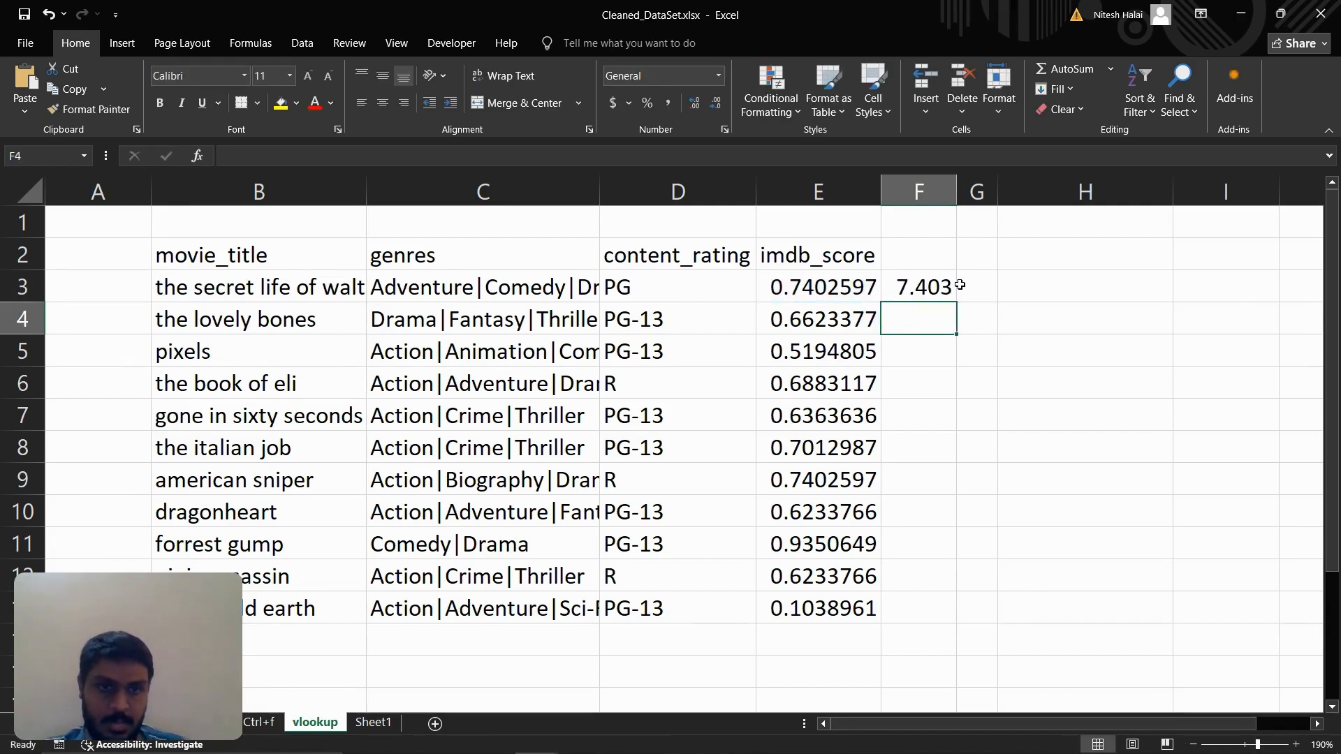
pyautogui.click(920, 286)
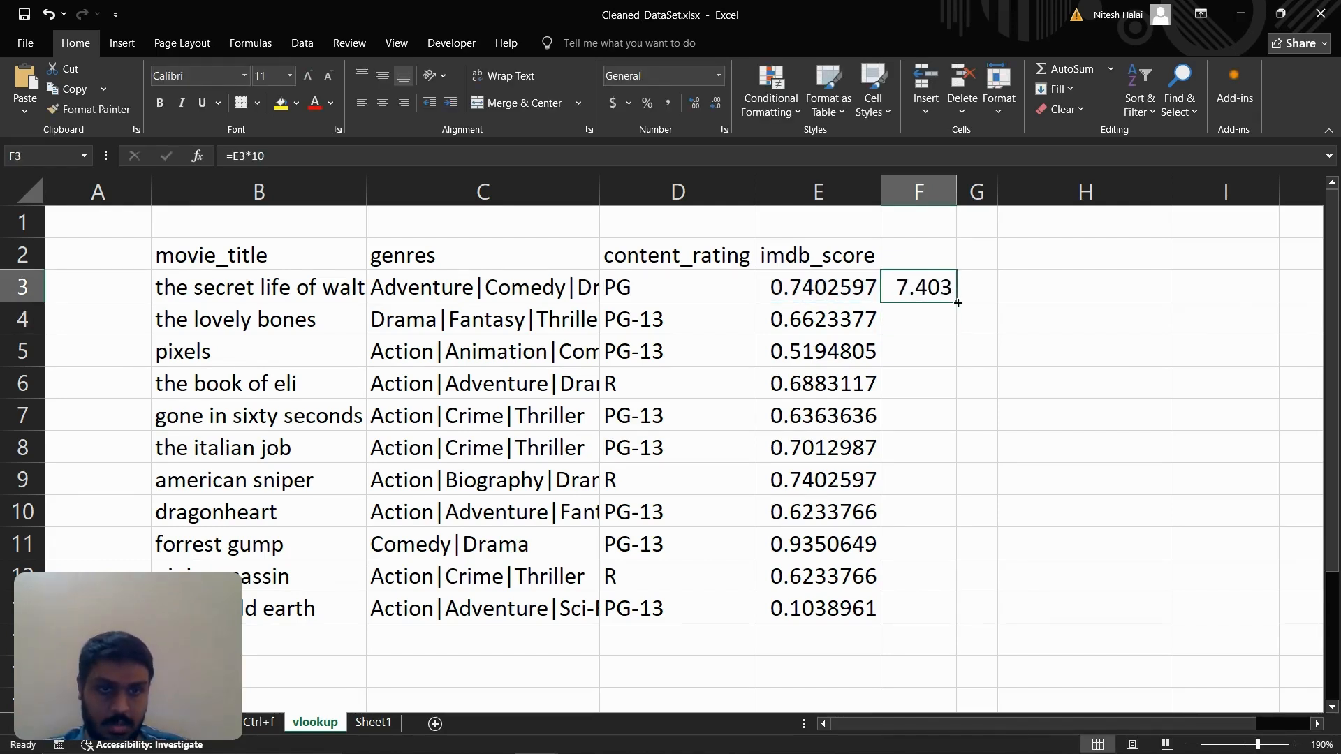
# Fill the =E3*10 formula from F3 down to F13 and select the header cell F2
pyautogui.moveTo(957, 303); pyautogui.dragTo(933, 609)
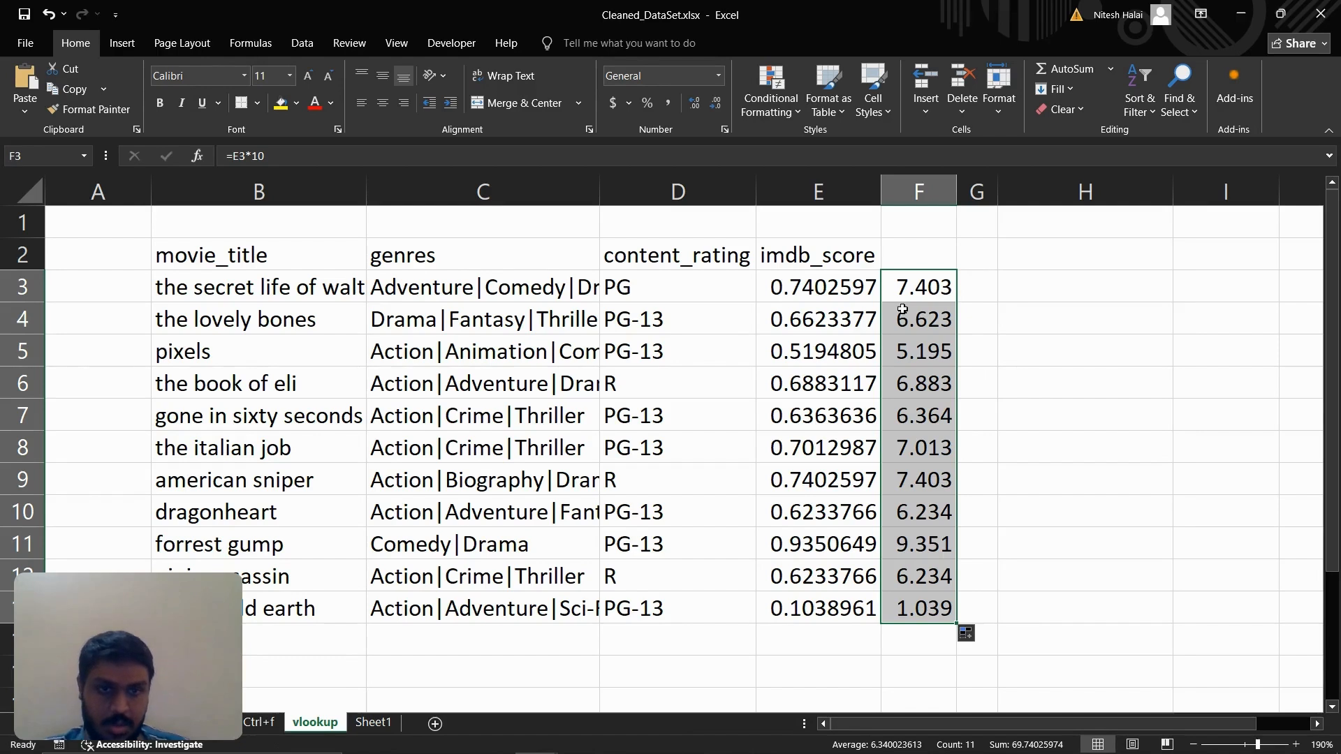
pyautogui.click(903, 259)
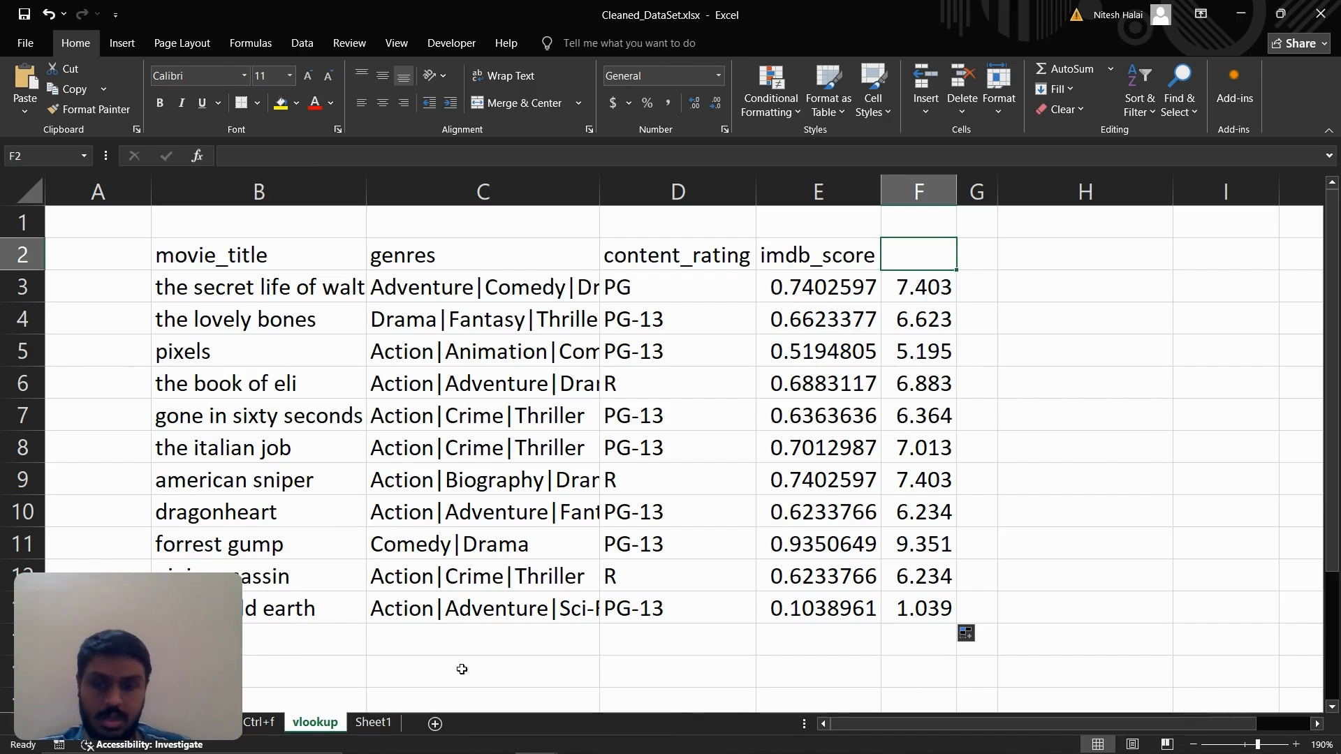
# Examine the score ranges and their rating labels on Sheet1, row by row
pyautogui.click(376, 709)
pyautogui.click(374, 723)
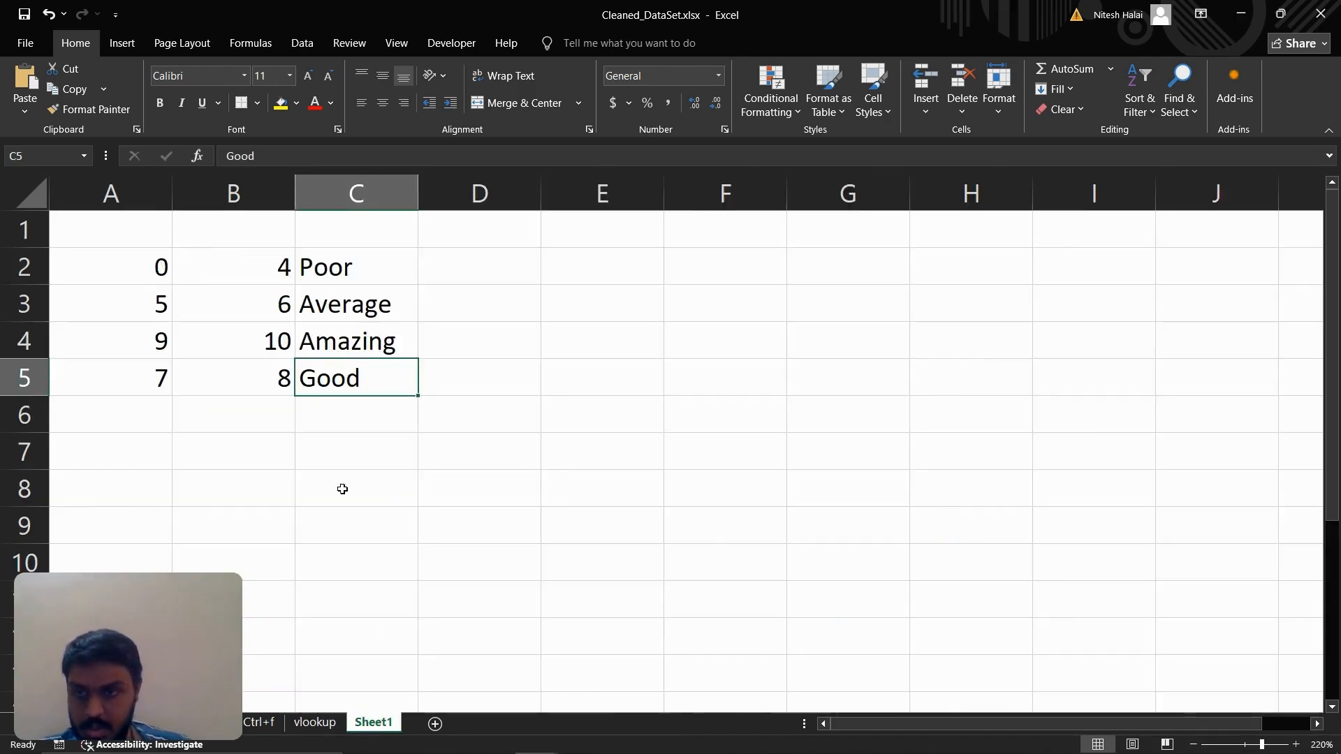
pyautogui.click(119, 263)
pyautogui.click(116, 300)
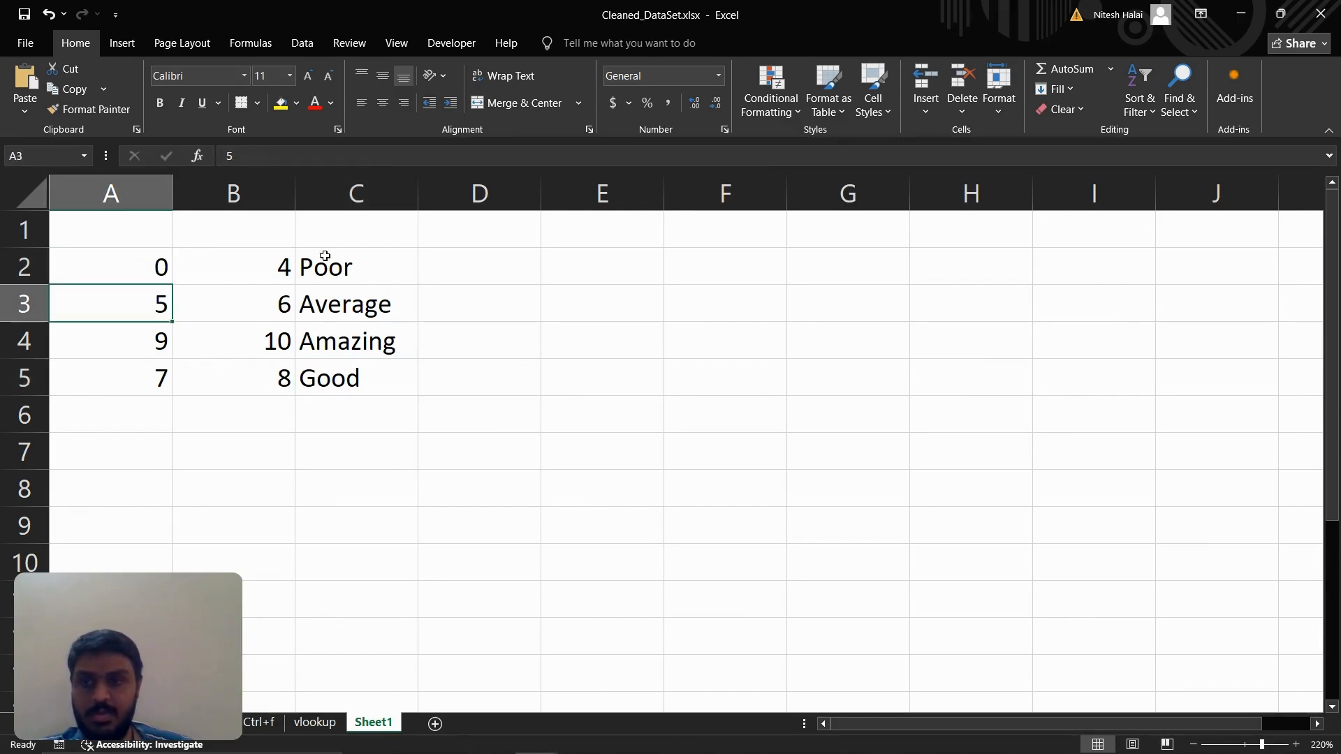
pyautogui.click(353, 272)
pyautogui.click(159, 307)
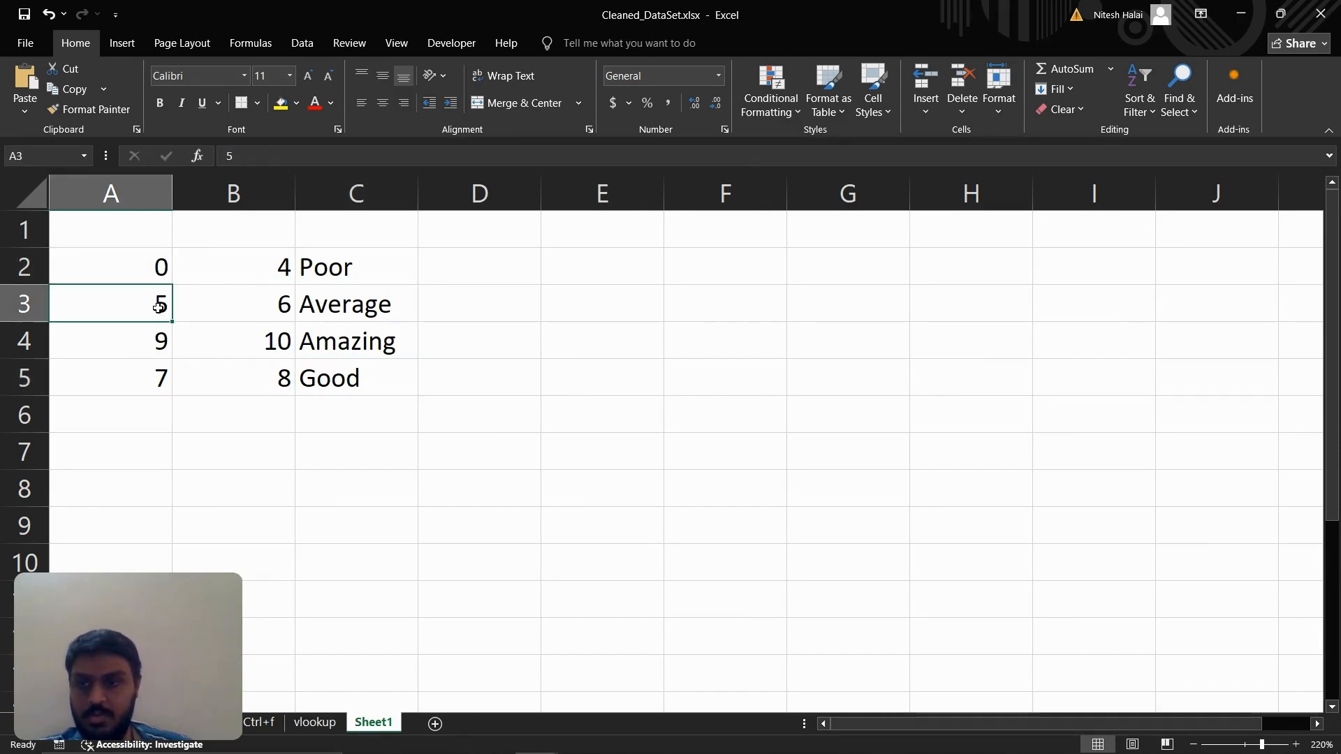
pyautogui.click(150, 341)
pyautogui.click(323, 308)
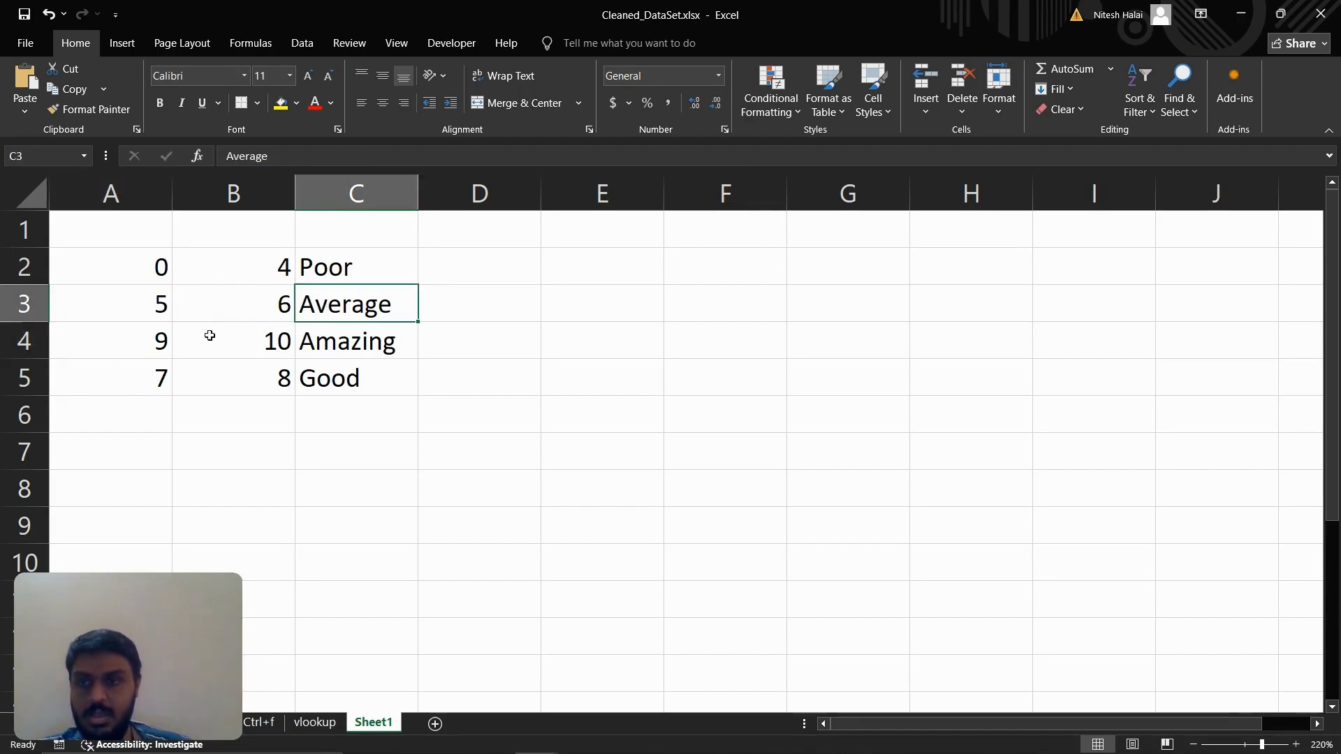
pyautogui.click(168, 342)
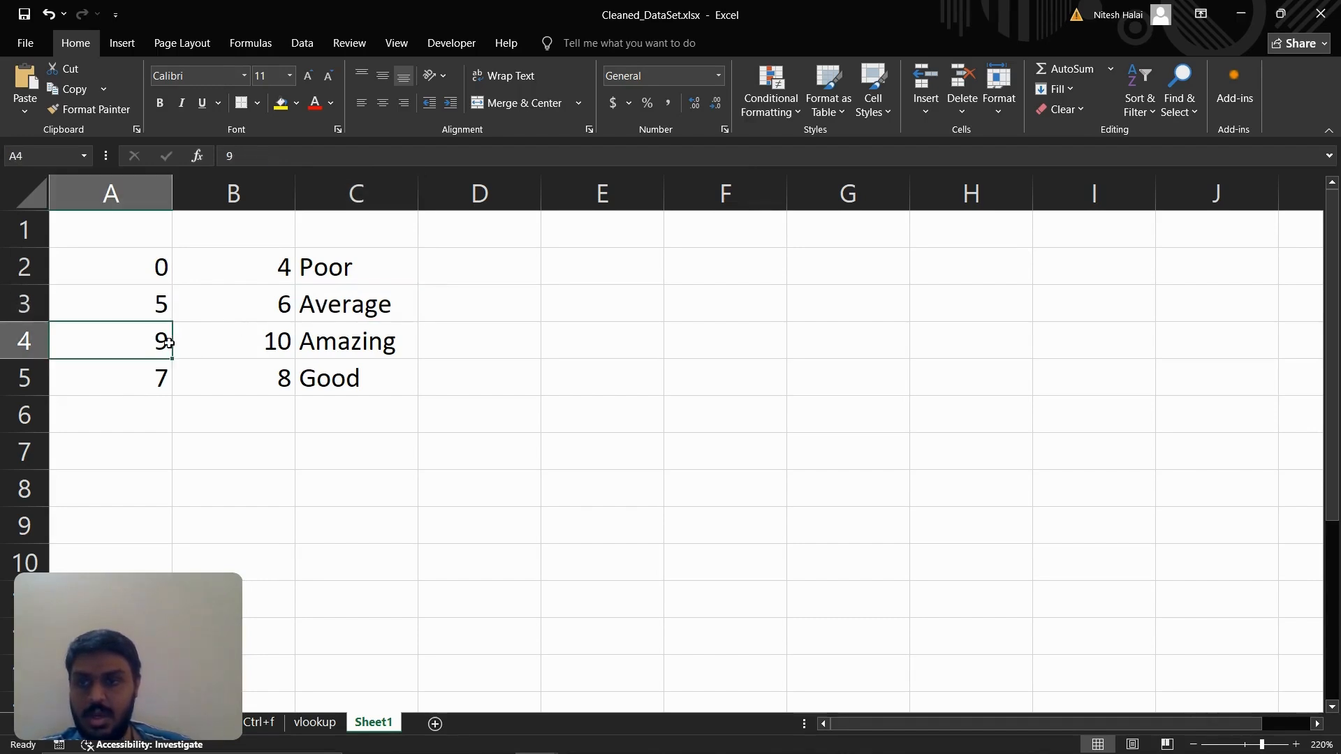
# Move the Amazing row on Sheet1 below the Good row so the thresholds ascend
pyautogui.click(24, 342)
pyautogui.hotkey('ctrl', 'c')
pyautogui.click(32, 415)
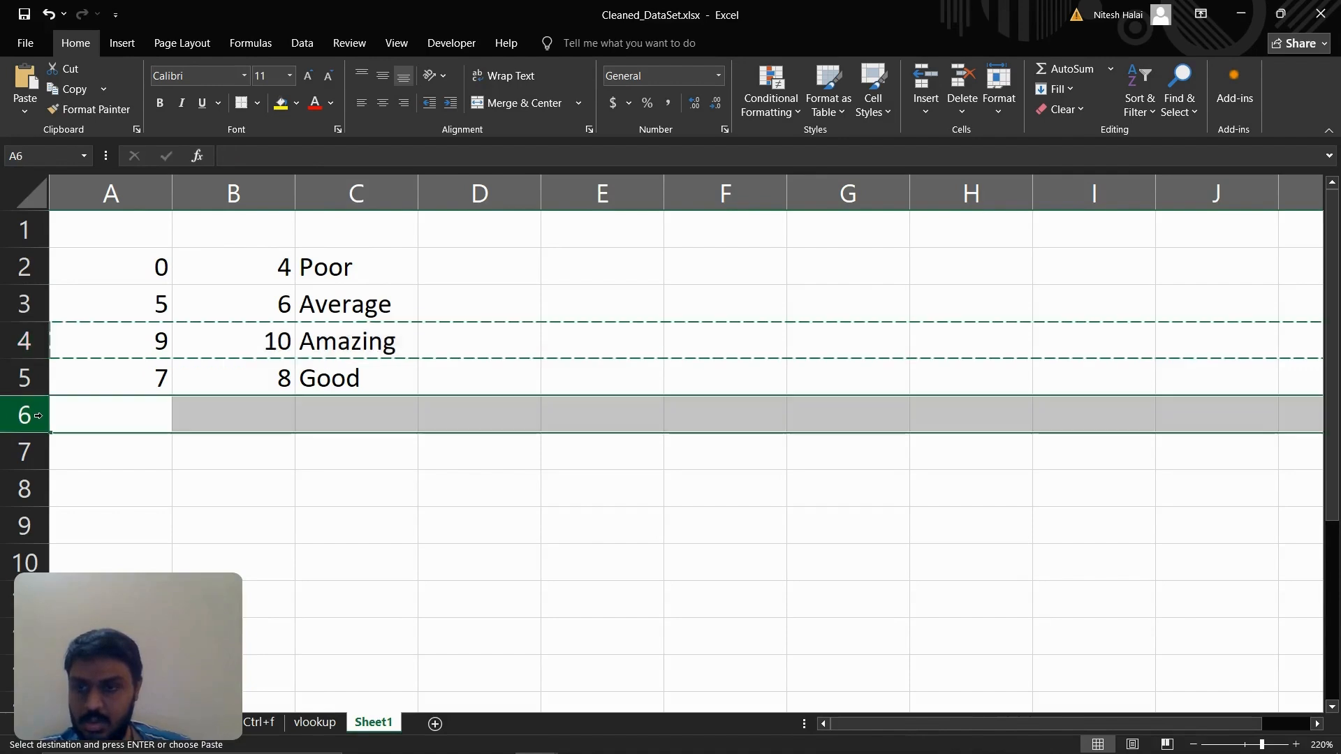
pyautogui.rightClick(42, 416)
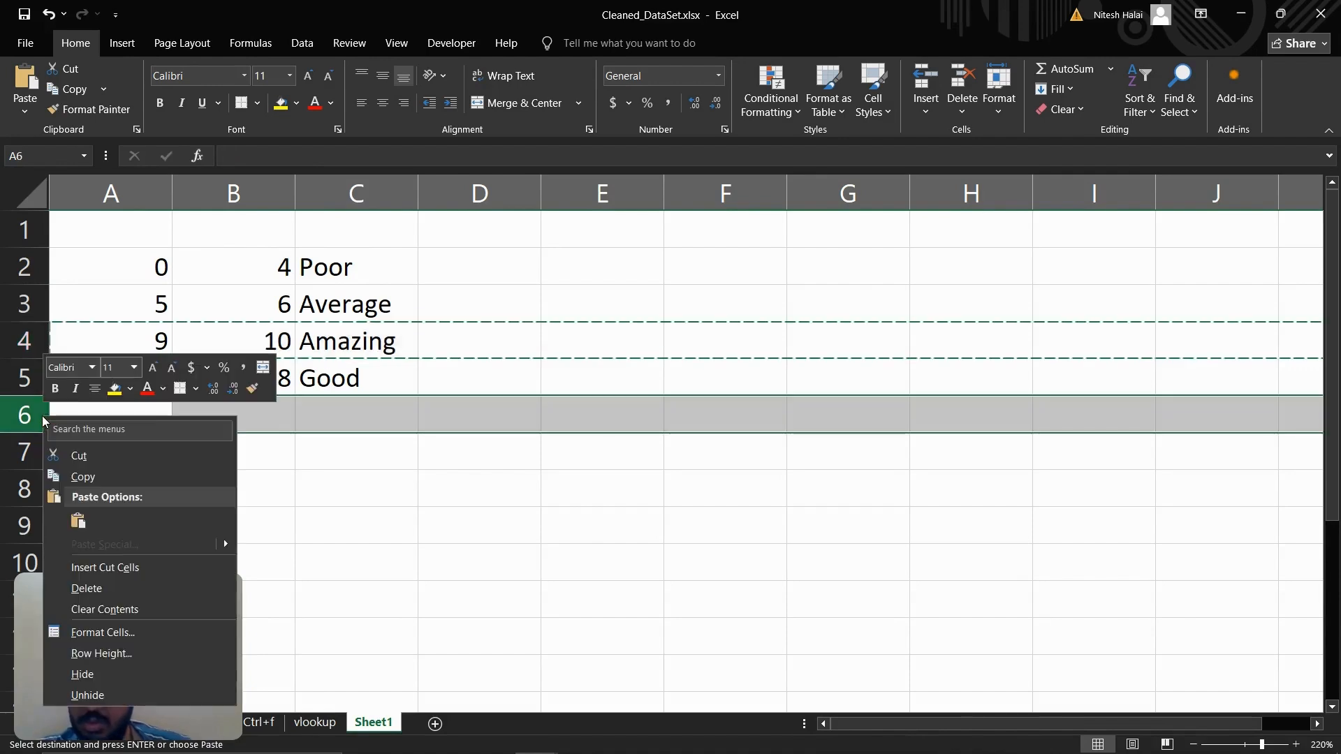
pyautogui.click(125, 570)
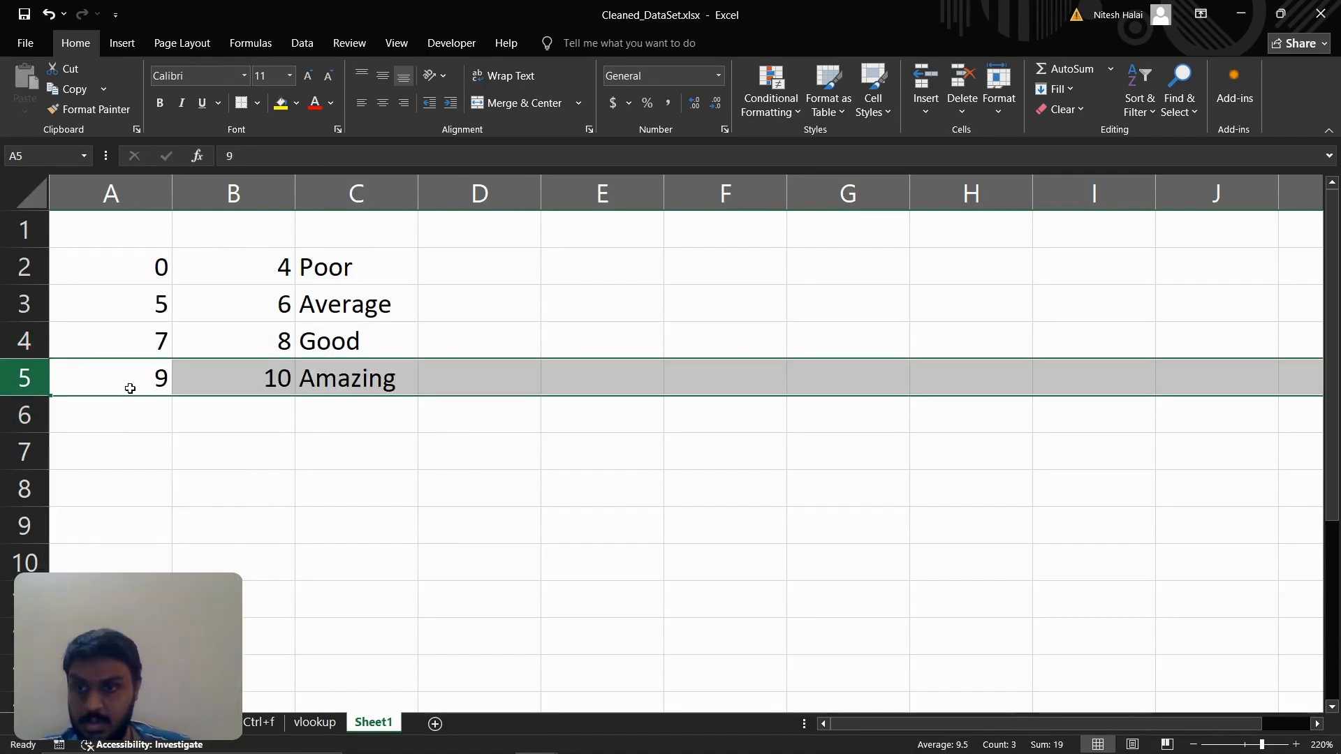
# Review the ascending thresholds and labels on Sheet1 against the scaled scores on the vlookup sheet
pyautogui.click(127, 341)
pyautogui.click(127, 378)
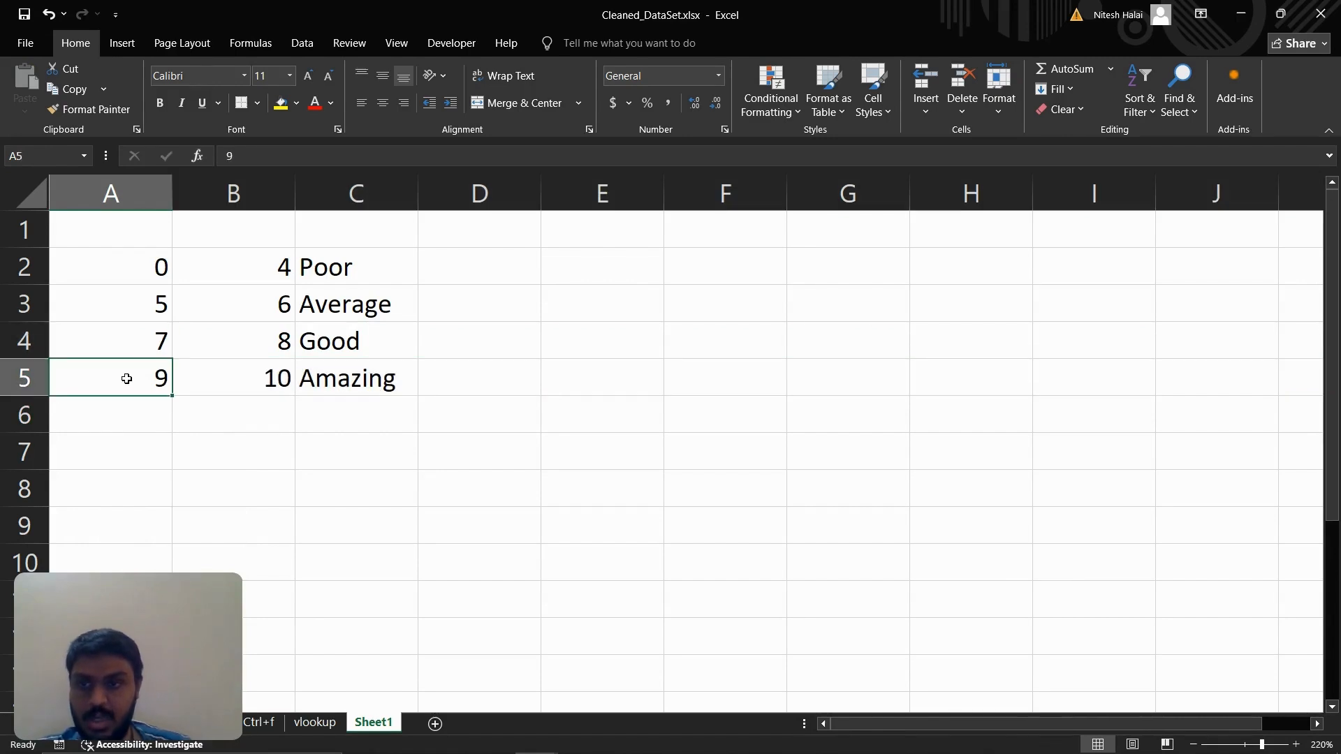
pyautogui.click(165, 308)
pyautogui.click(155, 345)
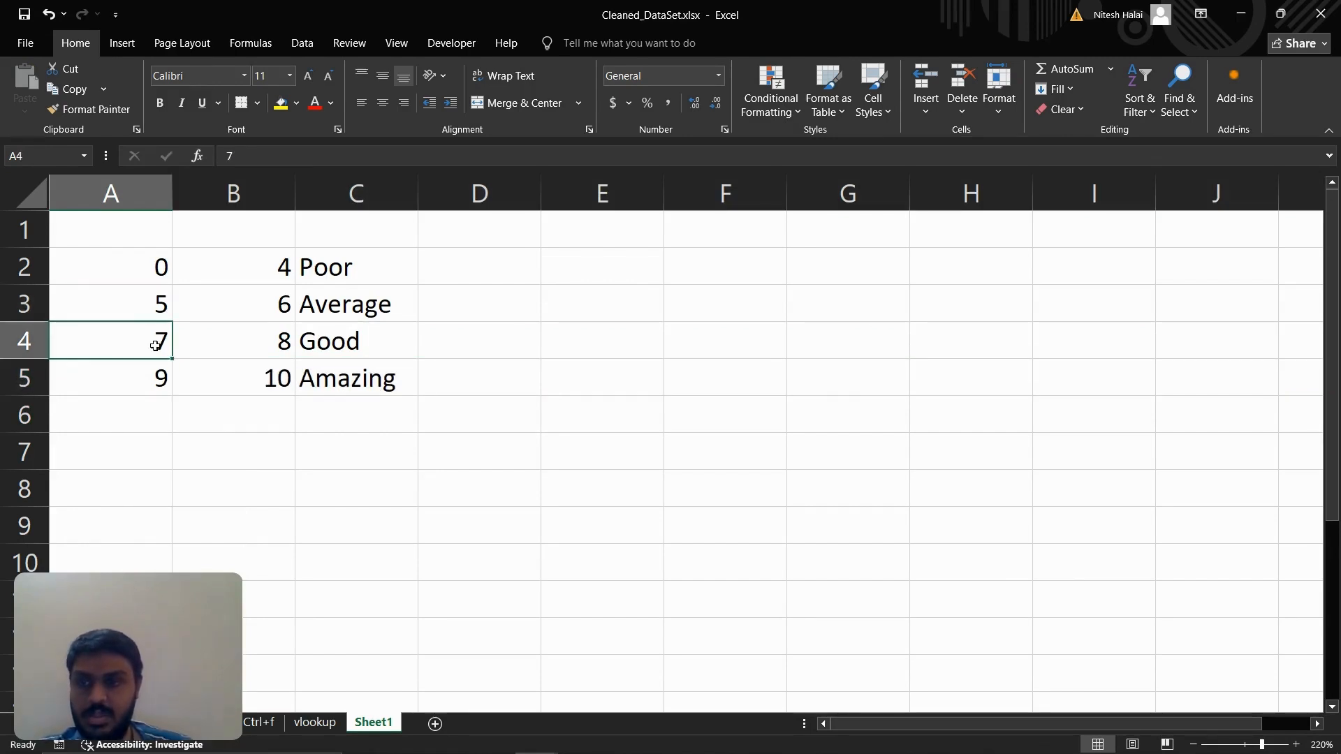
pyautogui.click(352, 308)
pyautogui.click(84, 344)
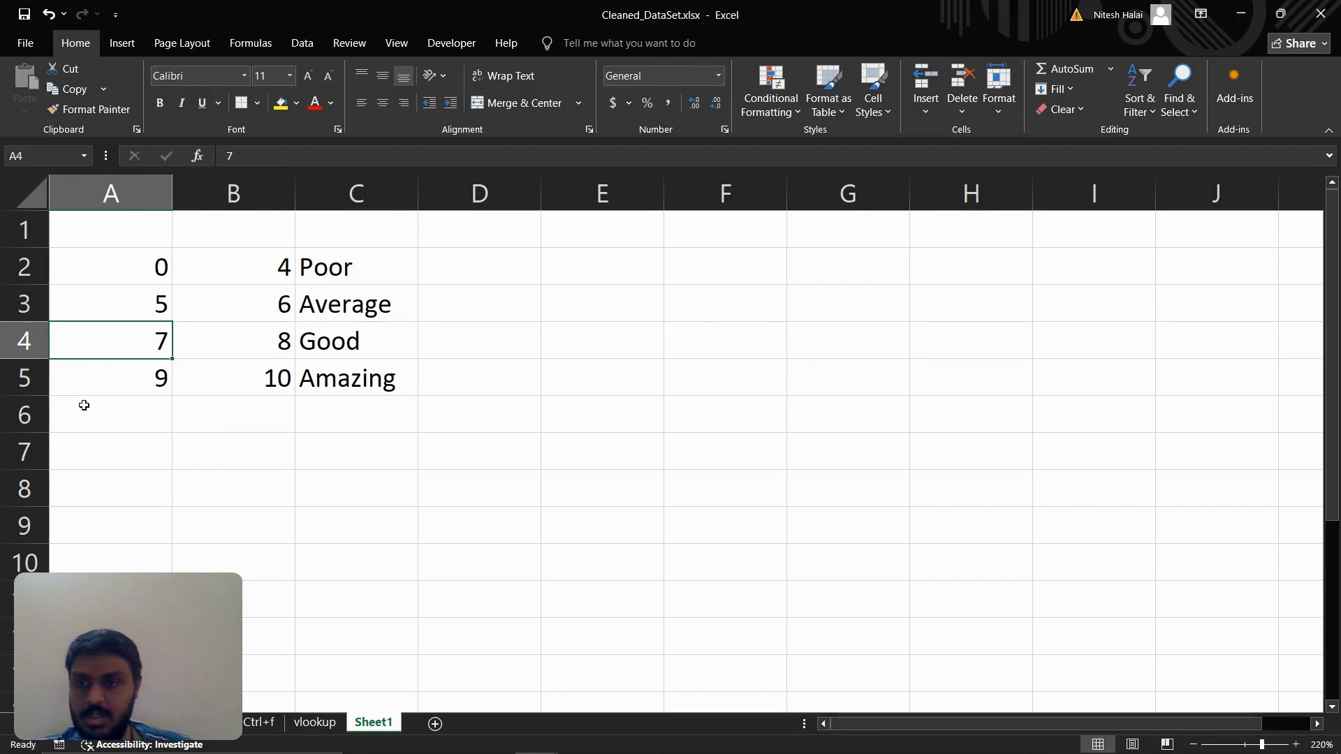
pyautogui.click(84, 378)
pyautogui.click(321, 350)
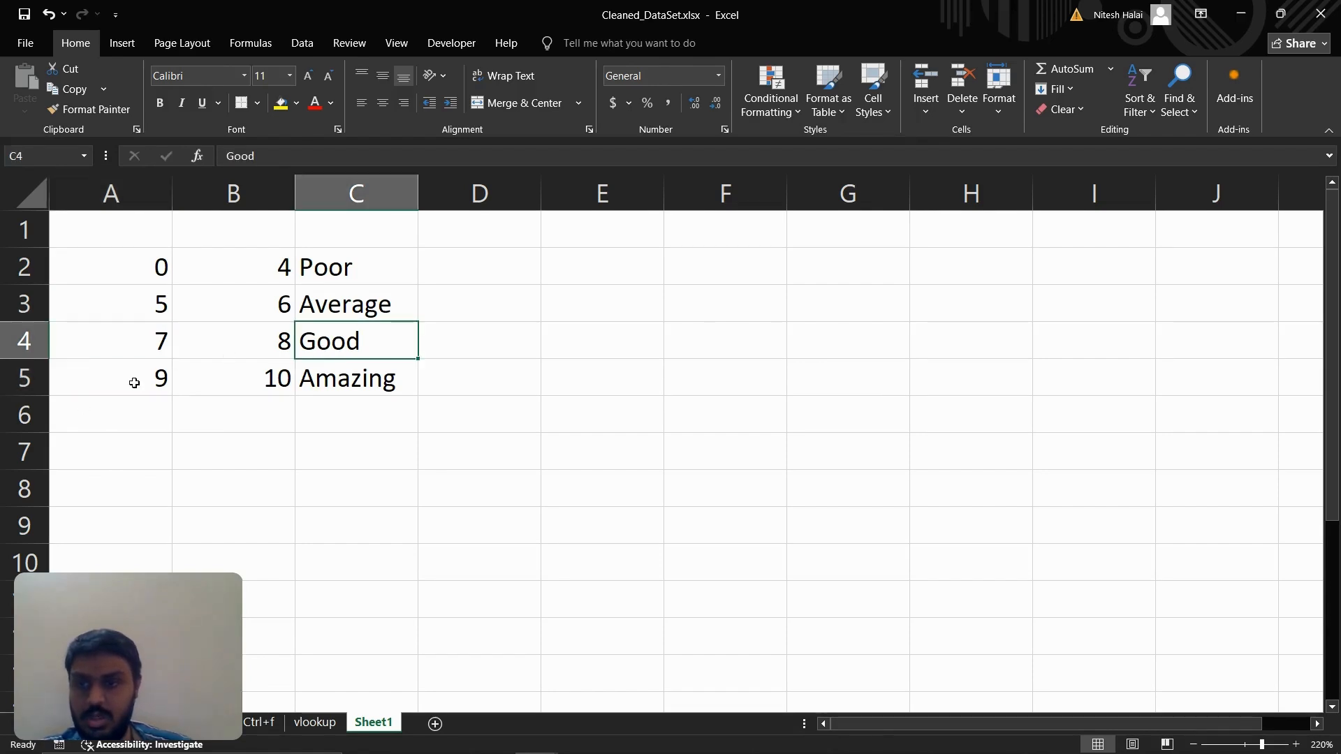
pyautogui.click(132, 382)
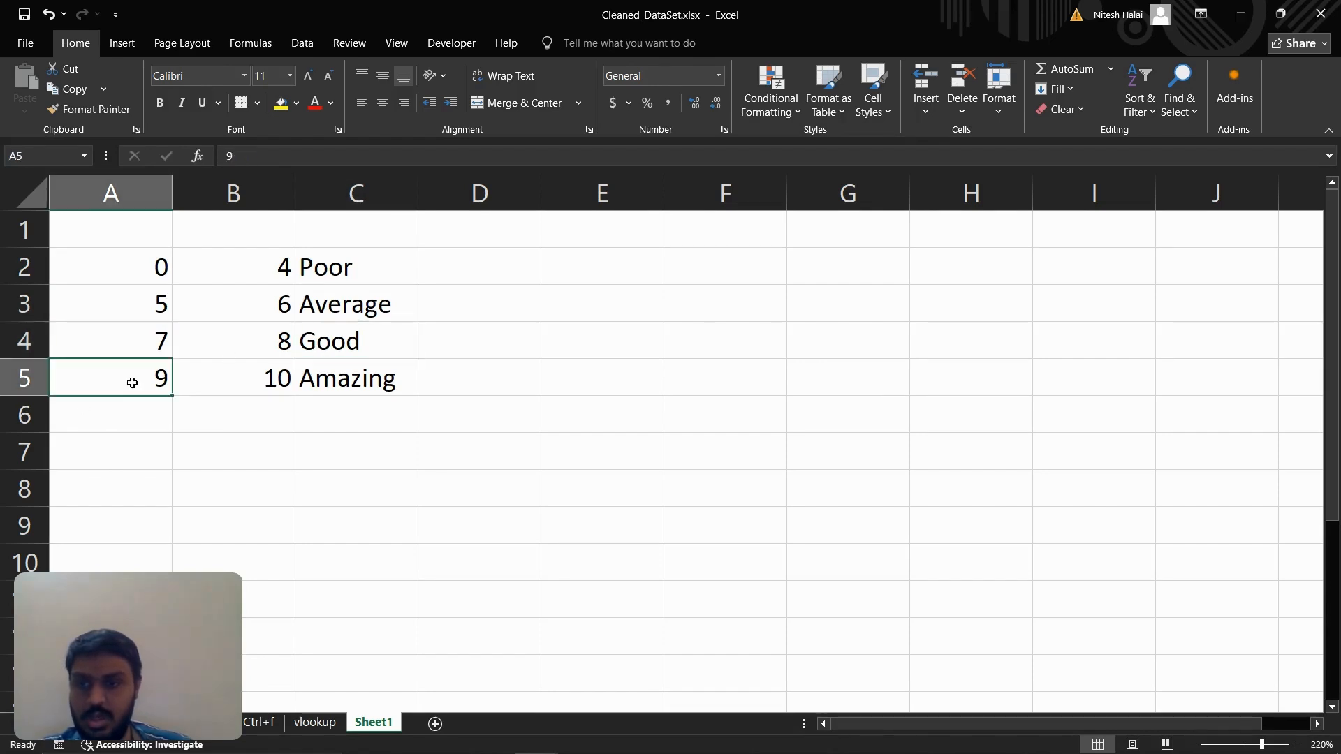
pyautogui.click(310, 382)
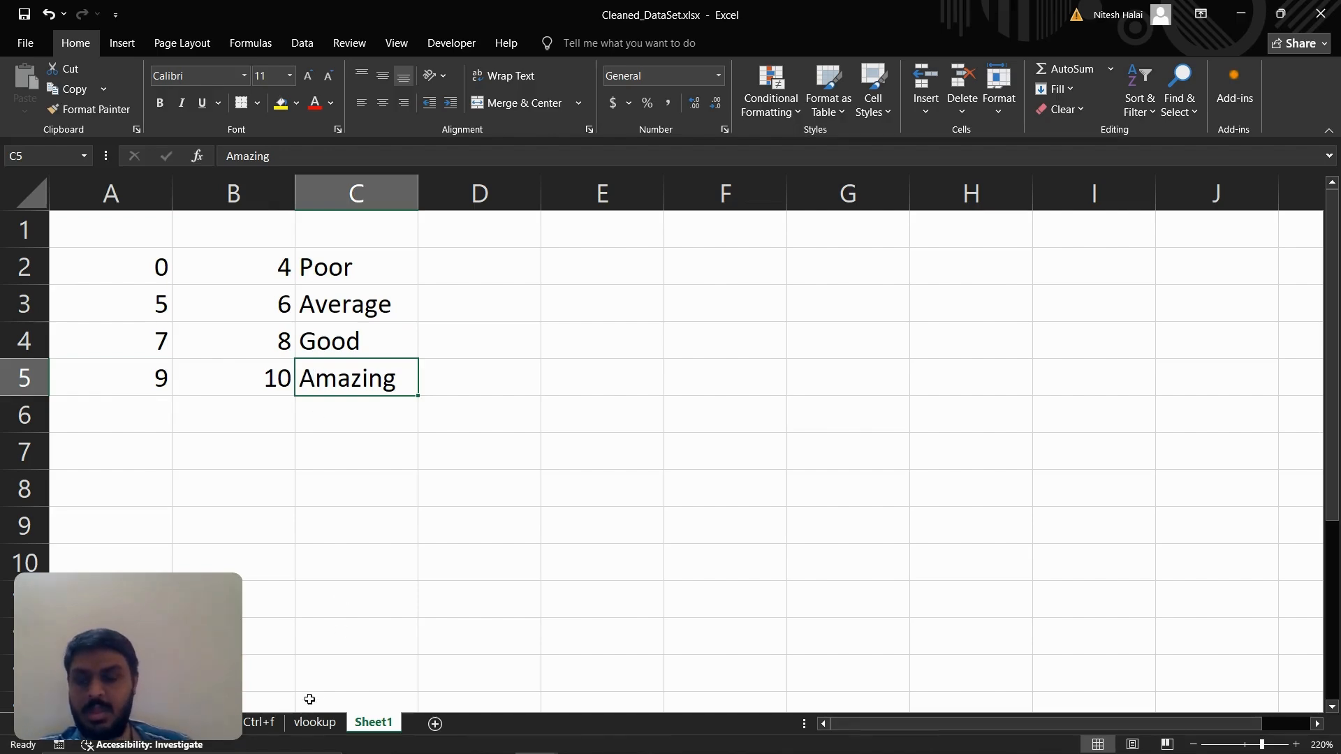
pyautogui.click(313, 722)
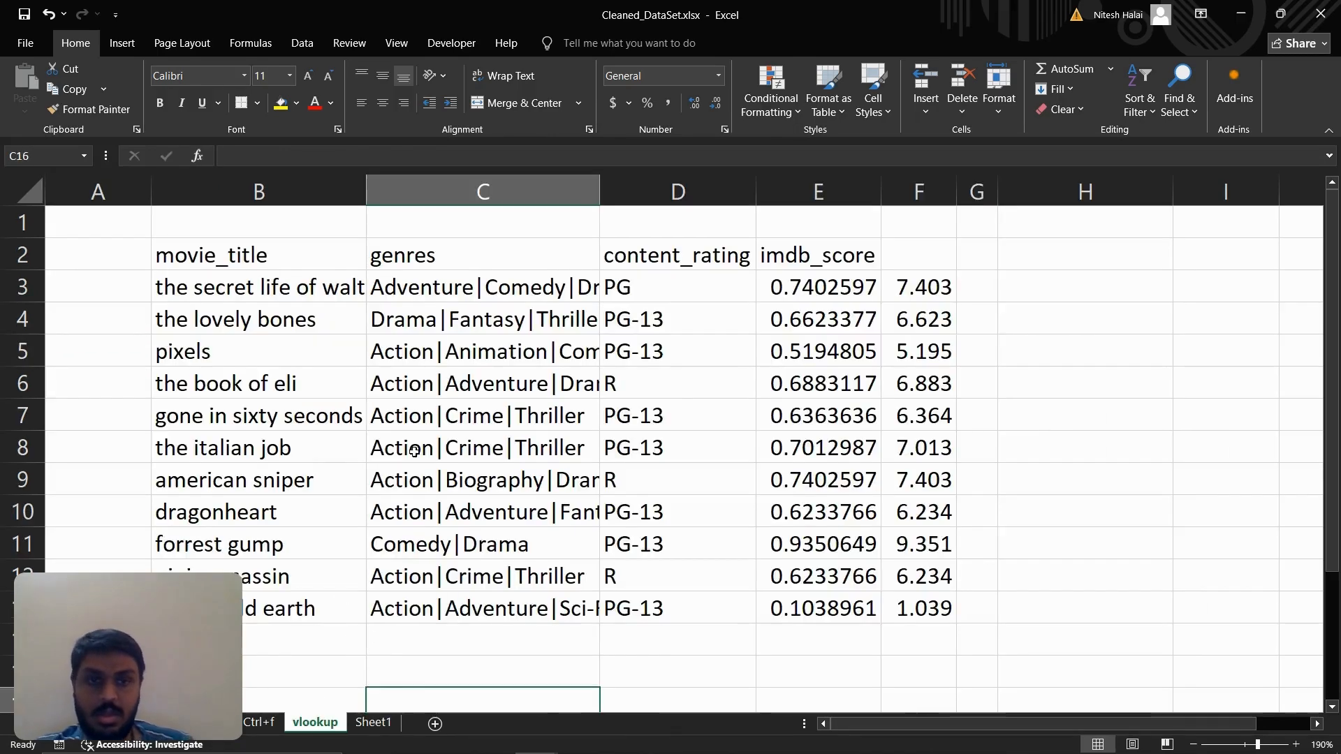
pyautogui.click(373, 722)
pyautogui.click(25, 381)
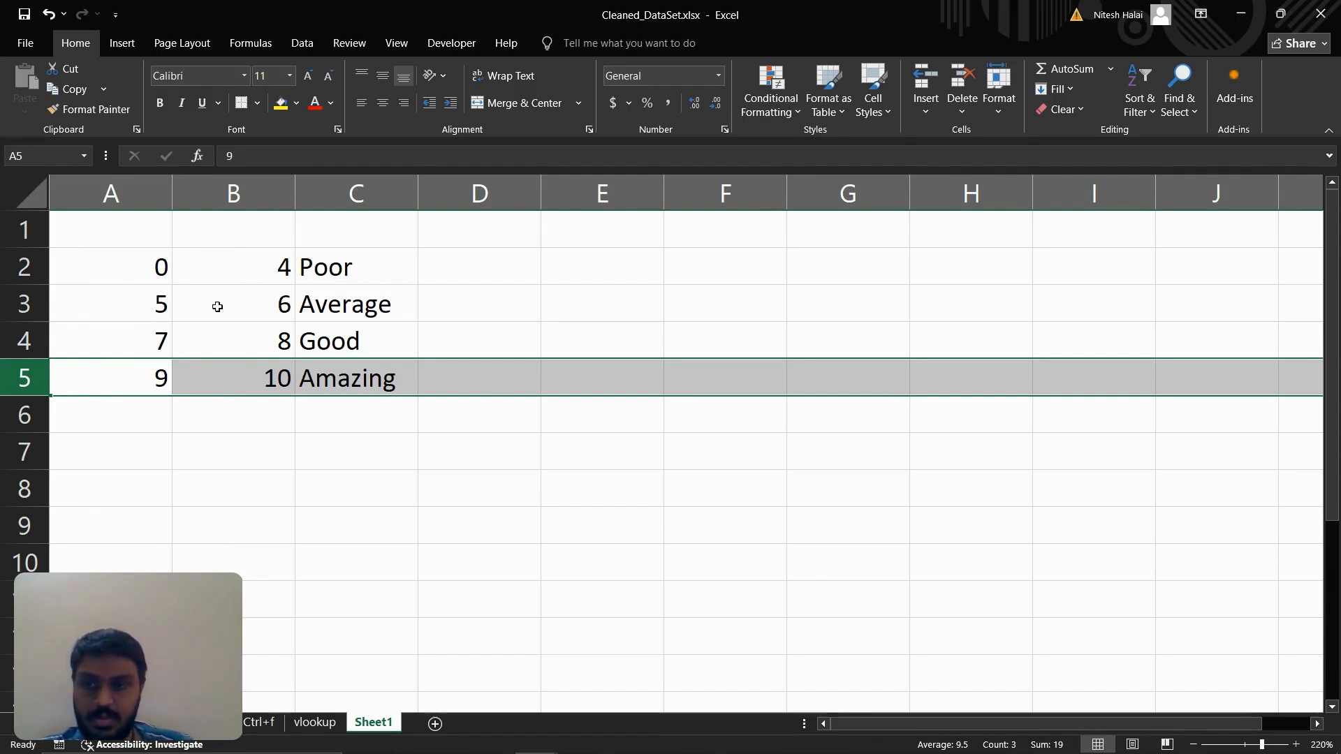
pyautogui.click(503, 660)
pyautogui.click(314, 707)
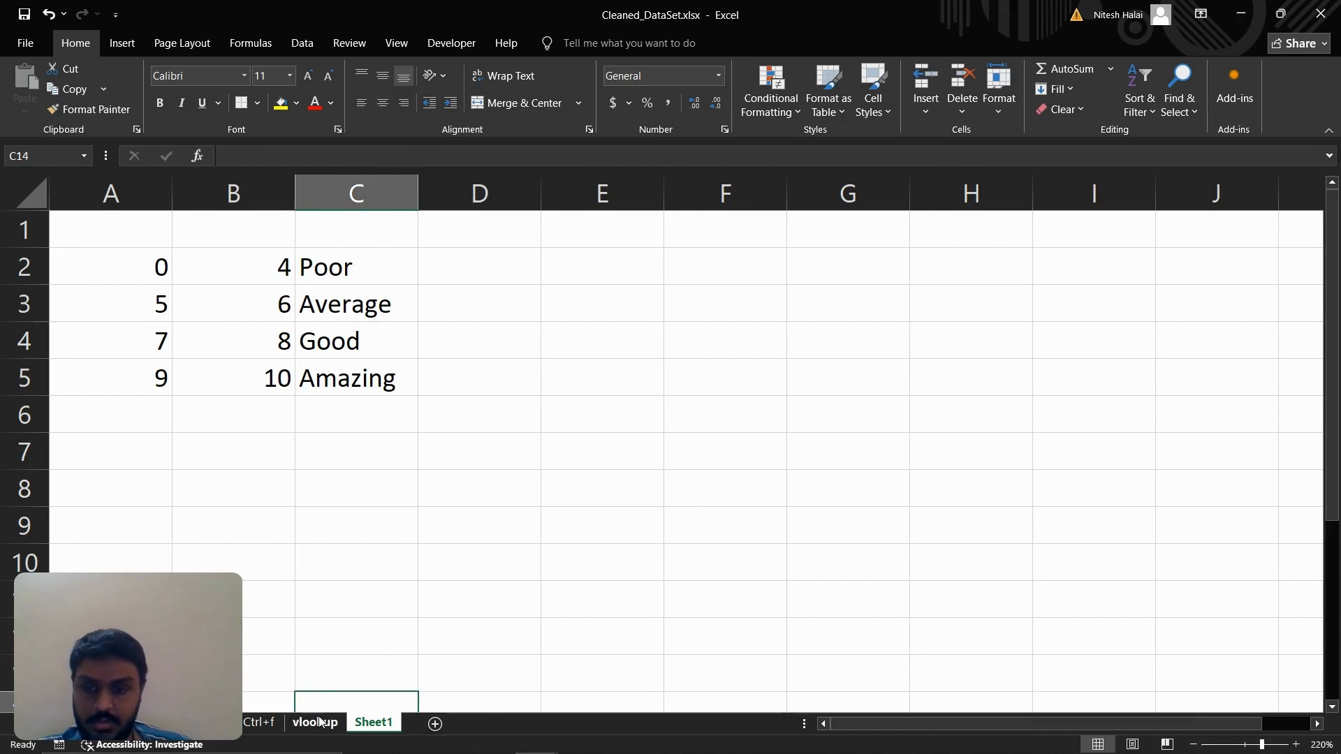
# Widen column G on the vlookup sheet and enter the header Group in G2
pyautogui.click(314, 722)
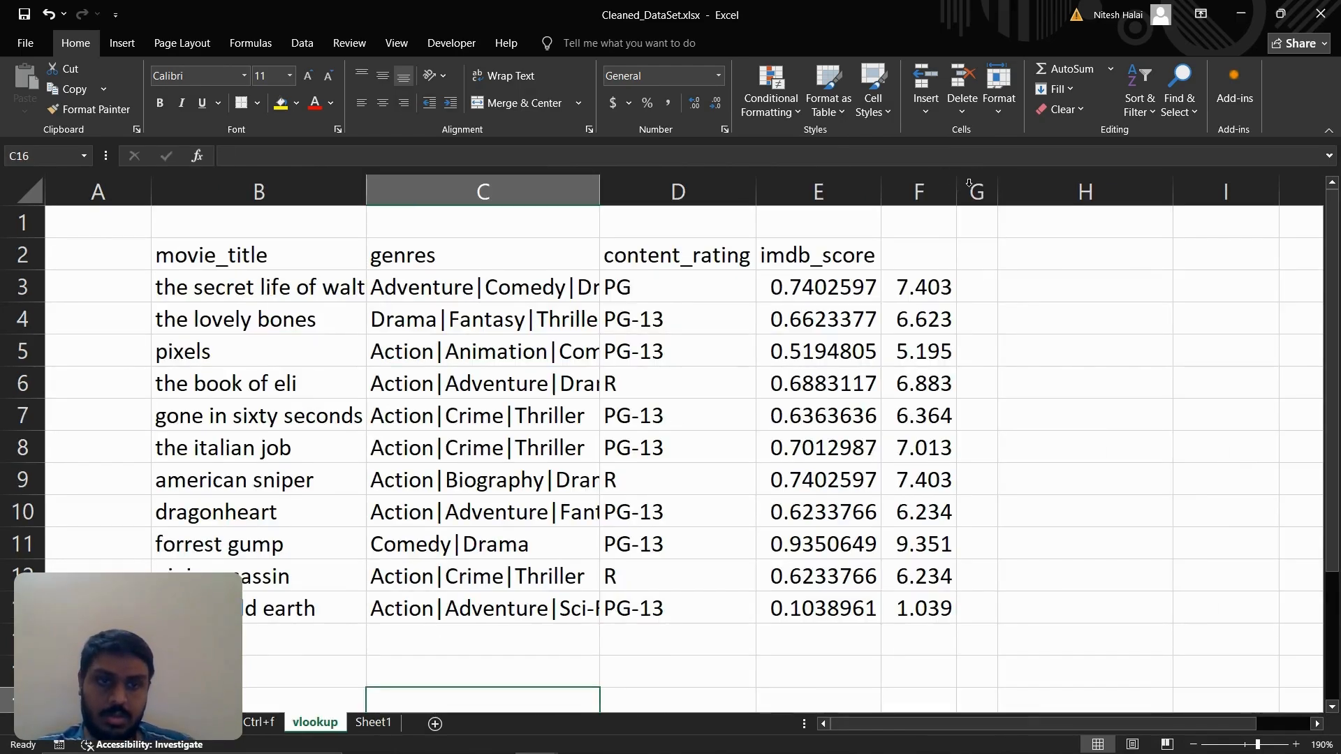
pyautogui.moveTo(995, 189); pyautogui.dragTo(1124, 190)
pyautogui.click(979, 264)
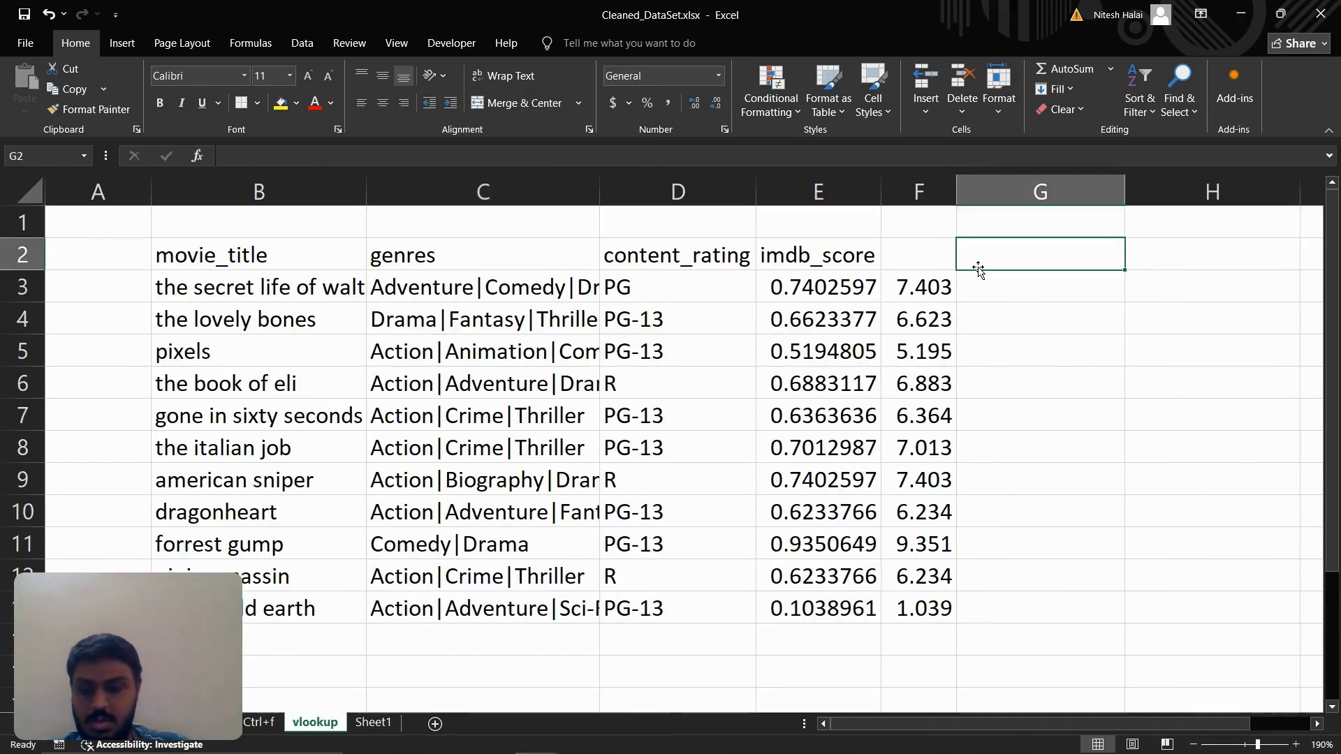
pyautogui.write('Group')
pyautogui.press('Return')
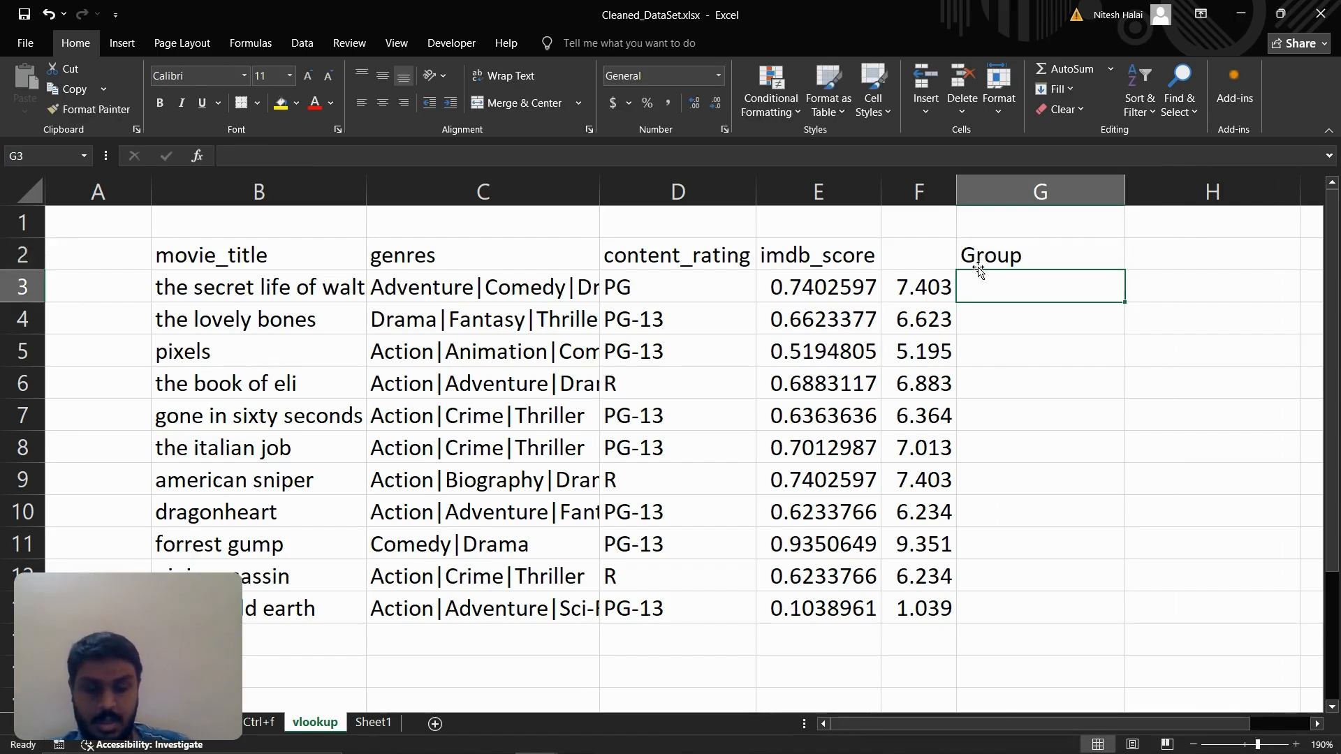
# Start a VLOOKUP formula in G3 with F3 as the lookup value and Sheet1!A:C as the table array
pyautogui.write('=vlookup(')
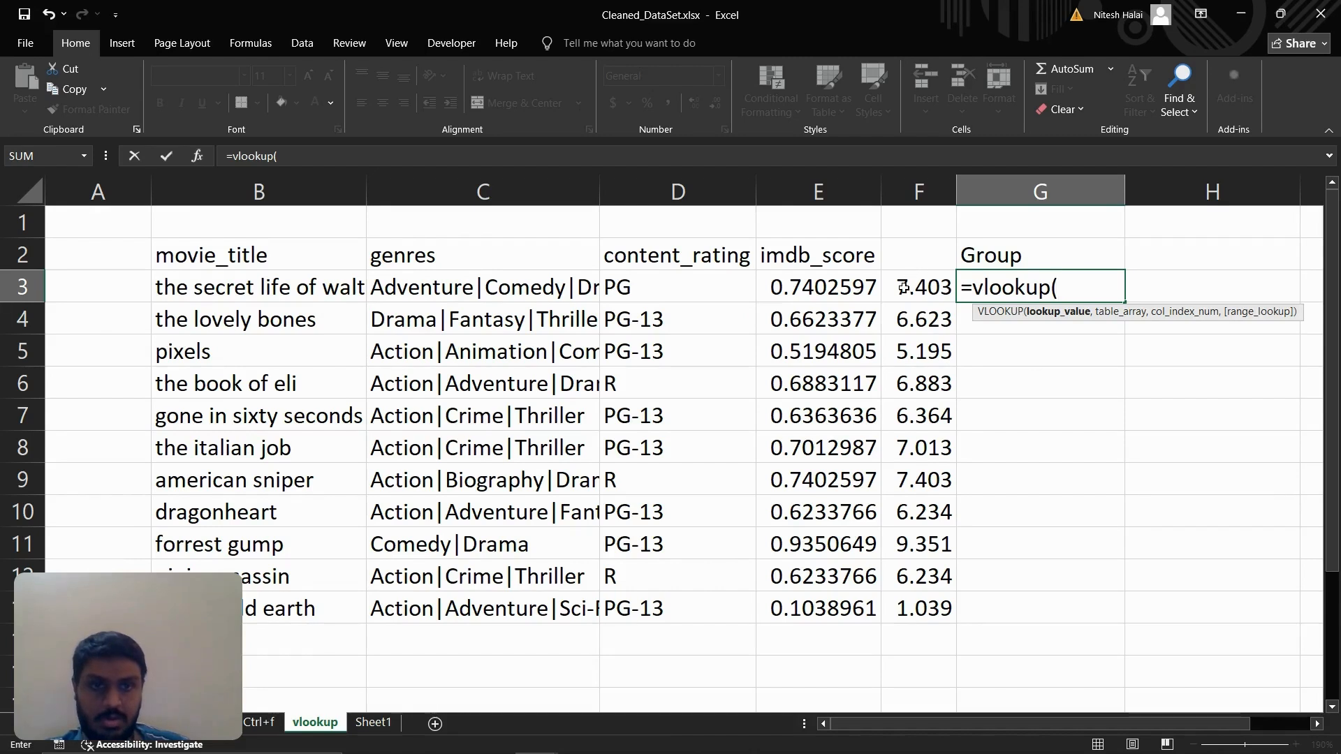
pyautogui.click(903, 290)
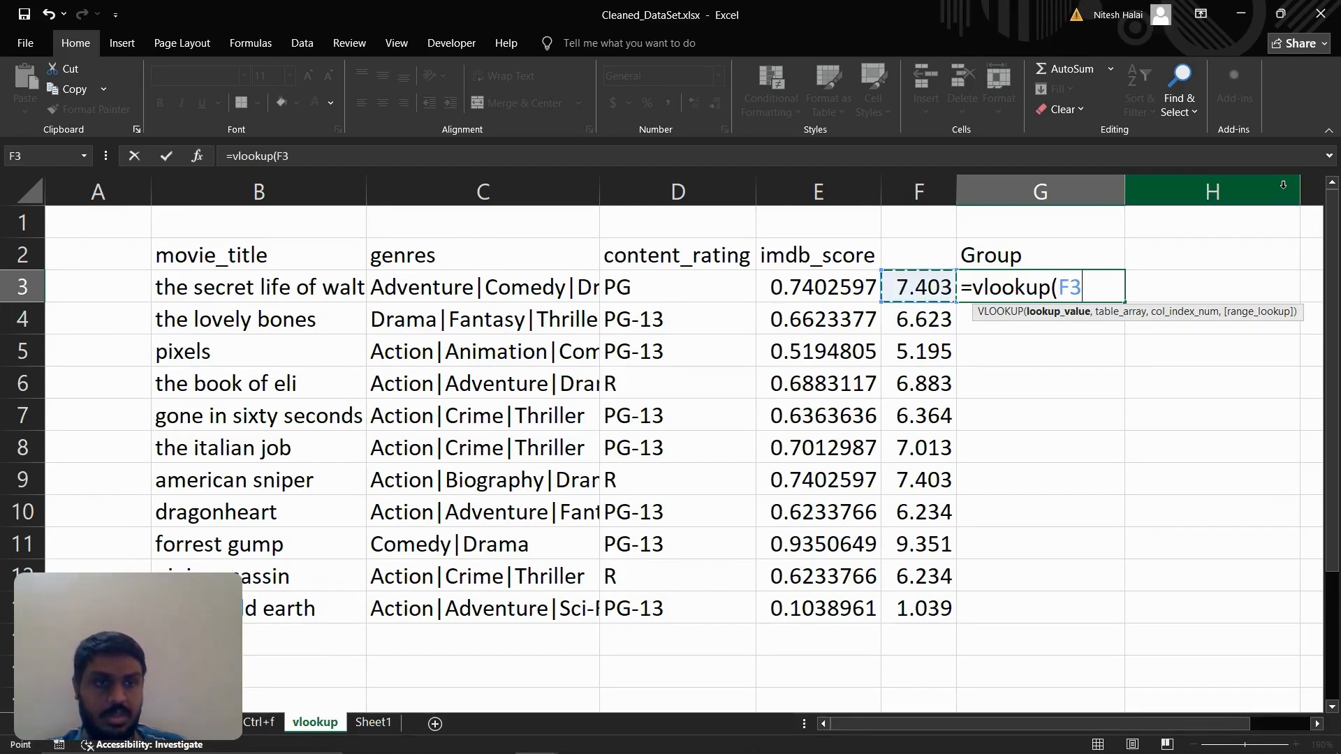
pyautogui.write(',')
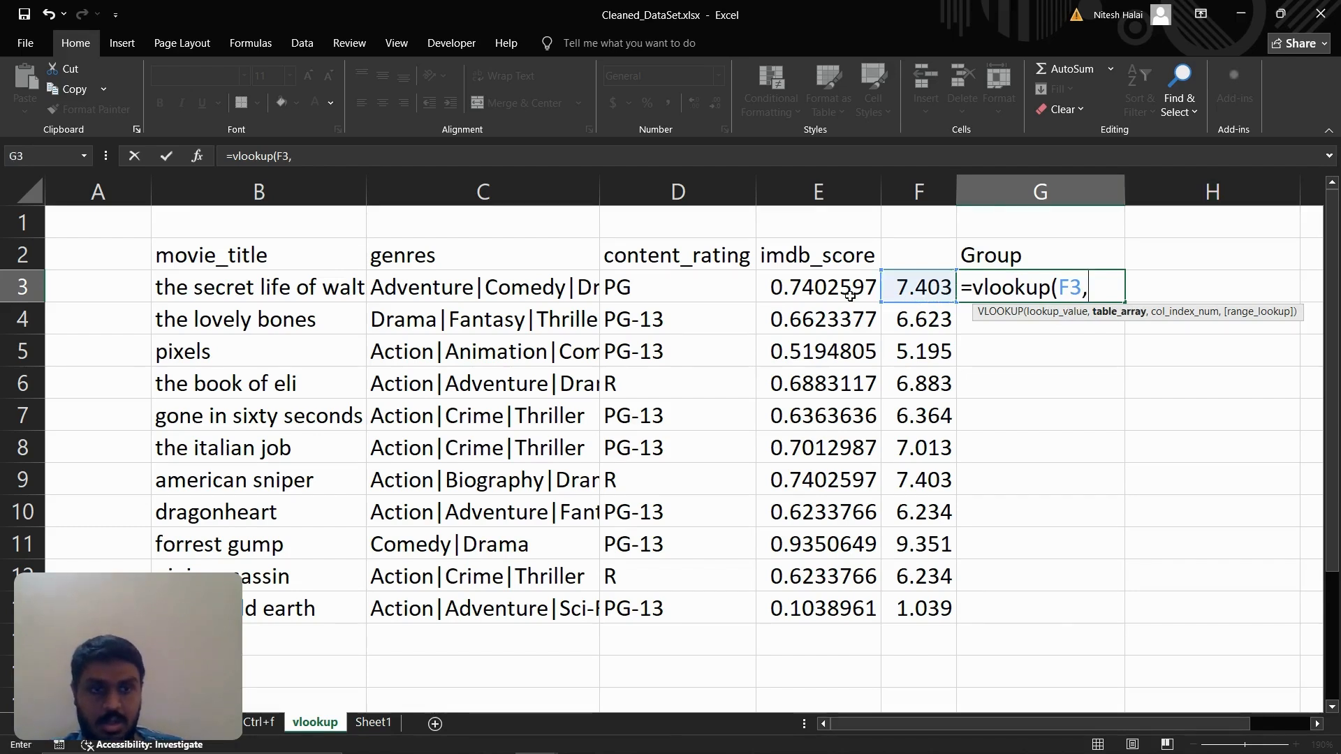
pyautogui.click(373, 723)
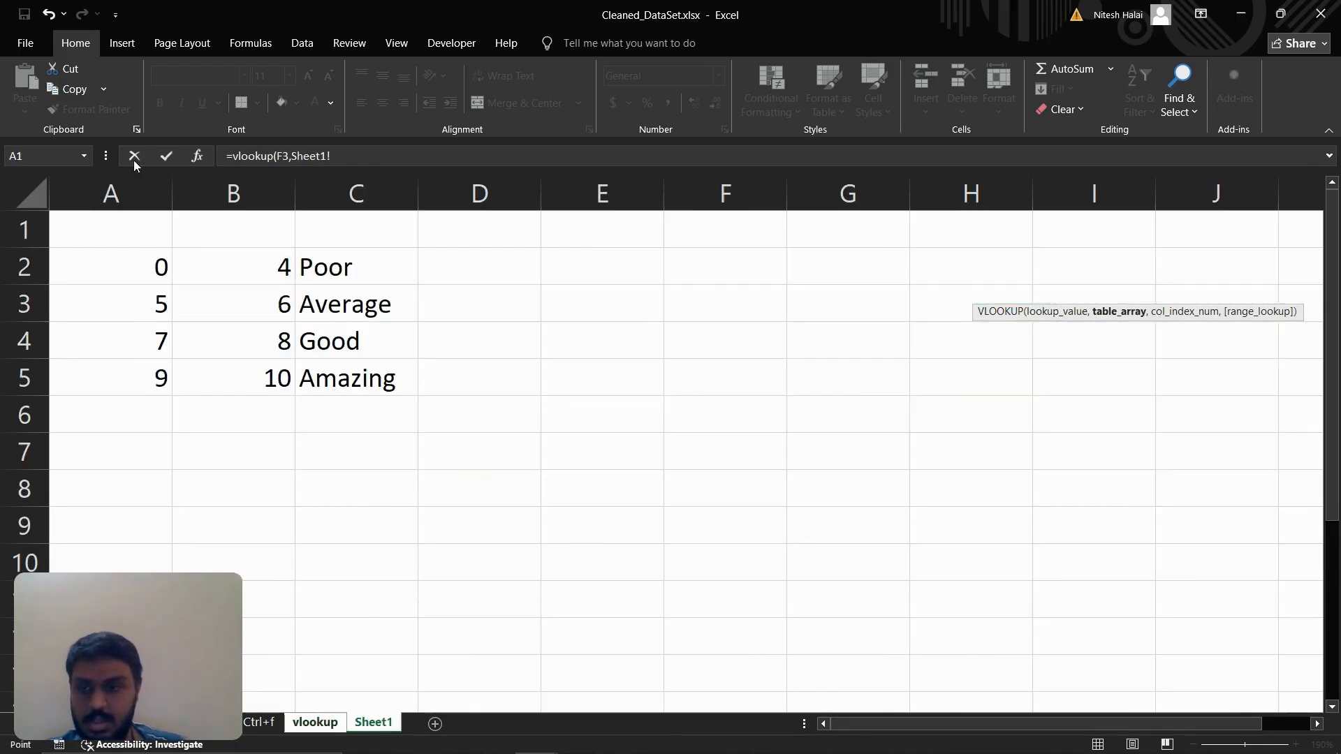
pyautogui.moveTo(115, 195); pyautogui.dragTo(316, 202)
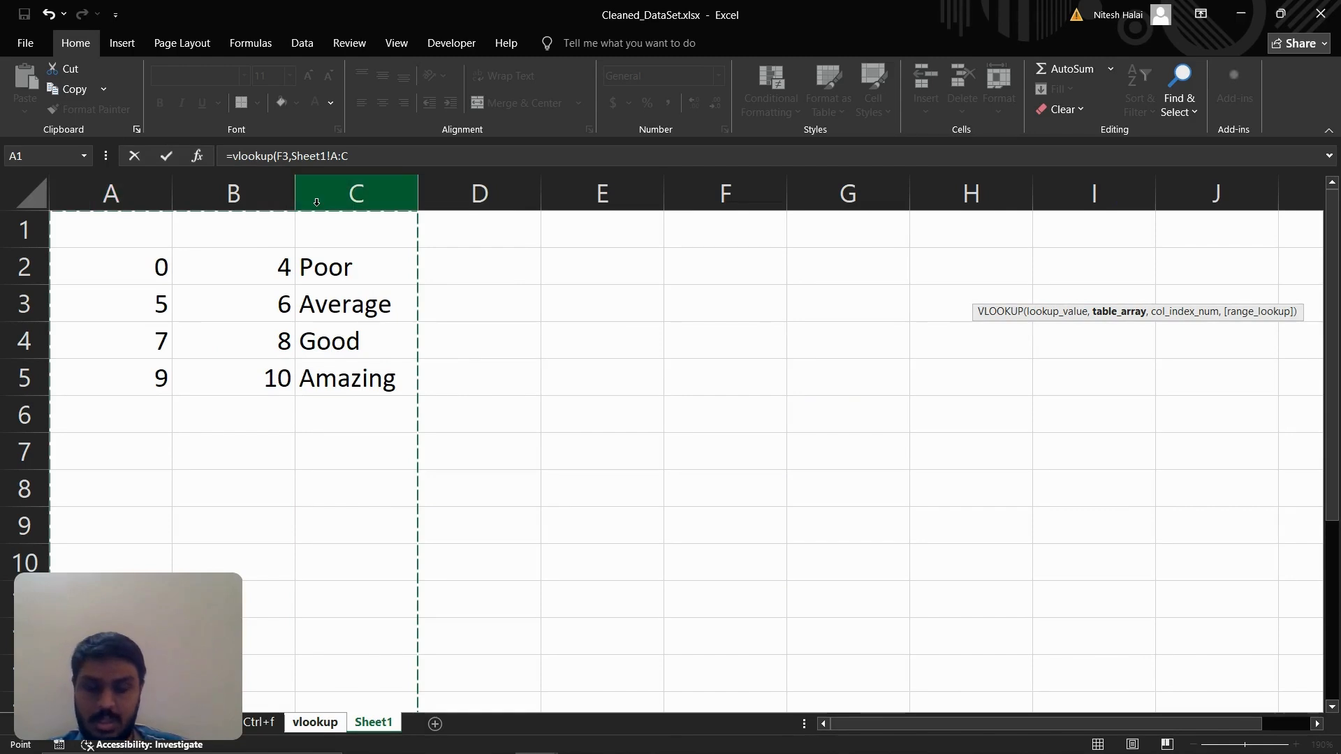
pyautogui.write(',')
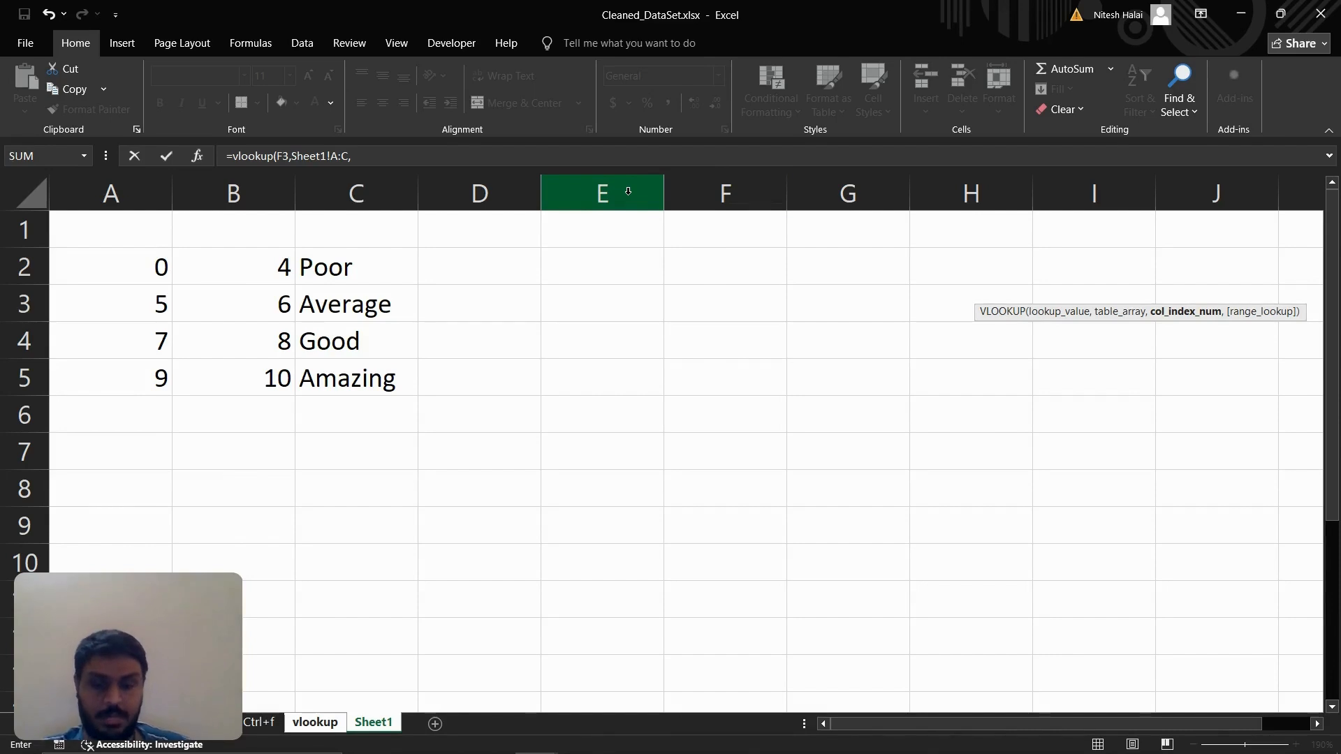
# Examine the approximate-match and exact-match options for the VLOOKUP's range_lookup argument
pyautogui.write(',')
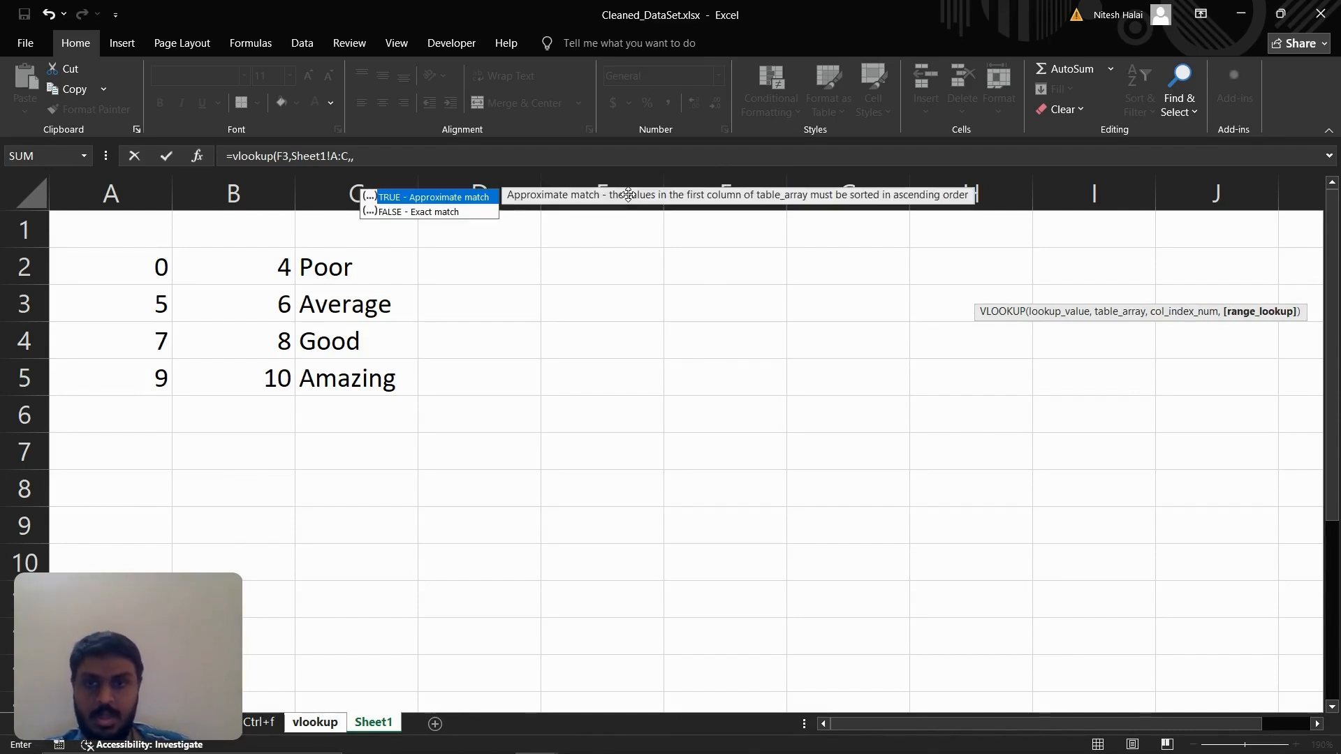
pyautogui.click(439, 212)
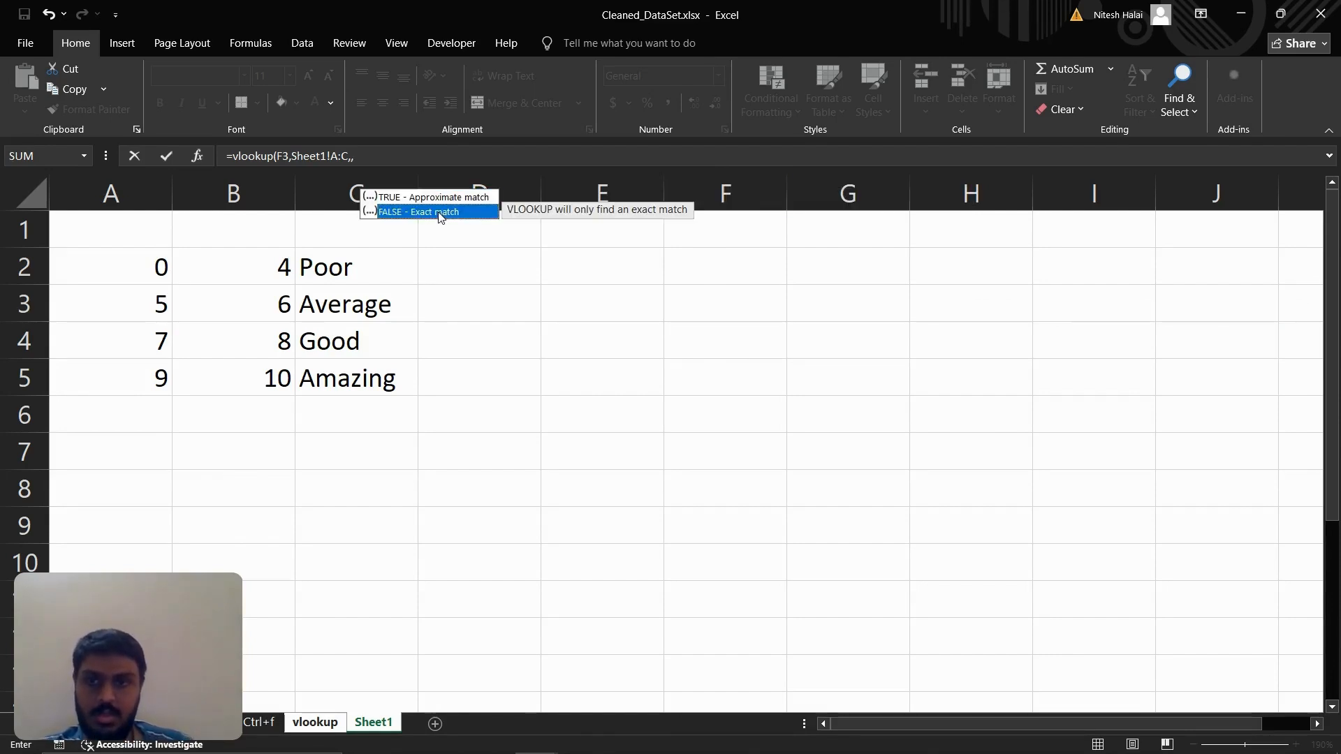
pyautogui.click(388, 200)
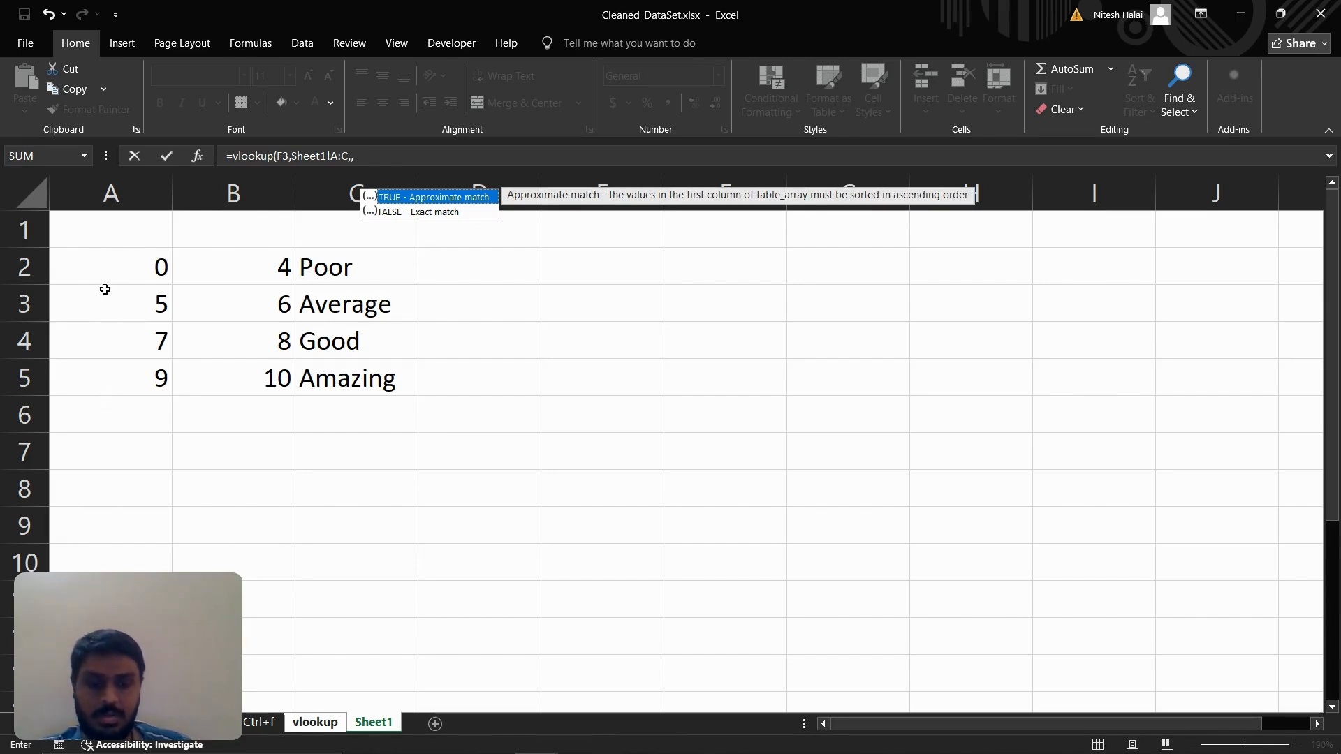
pyautogui.click(269, 723)
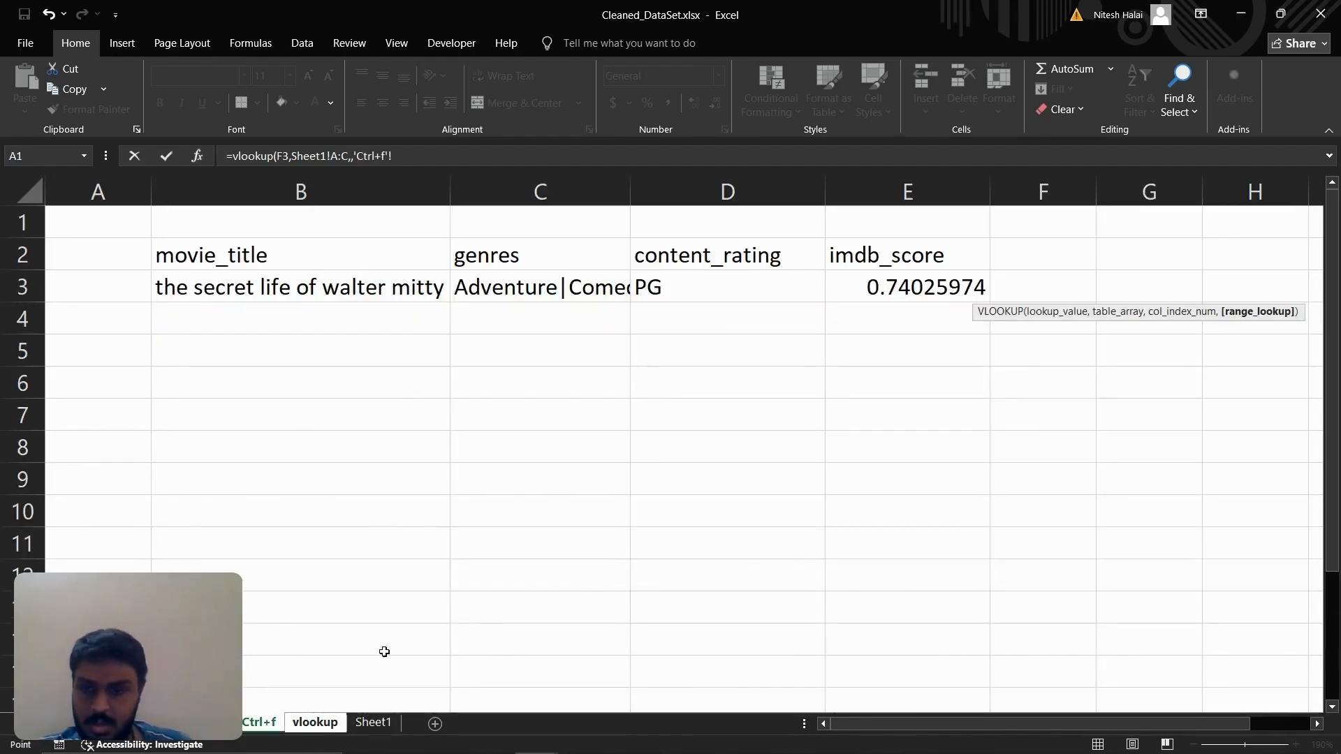
pyautogui.click(308, 723)
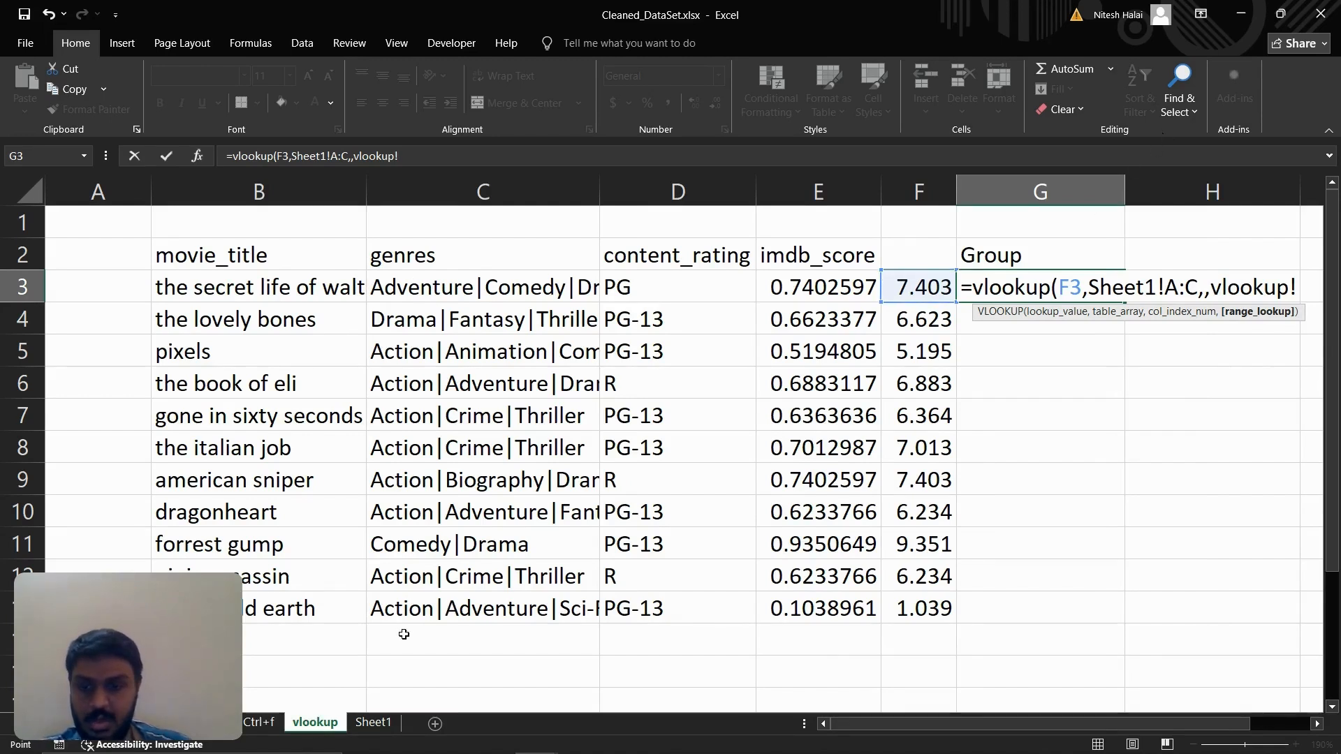
pyautogui.click(373, 723)
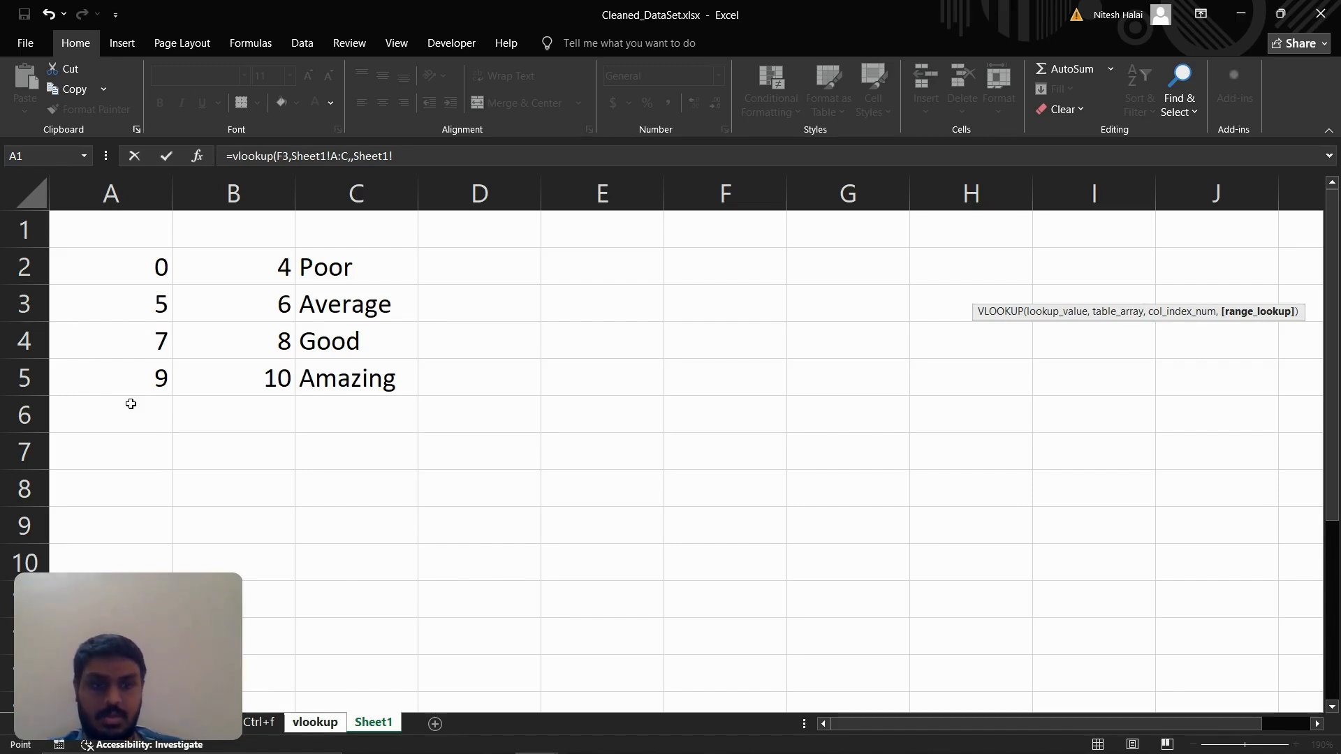
# Complete the G3 VLOOKUP with column index 3 and TRUE for an approximate match
pyautogui.click(421, 159)
pyautogui.press('BackSpace')
pyautogui.press('BackSpace')
pyautogui.press('BackSpace')
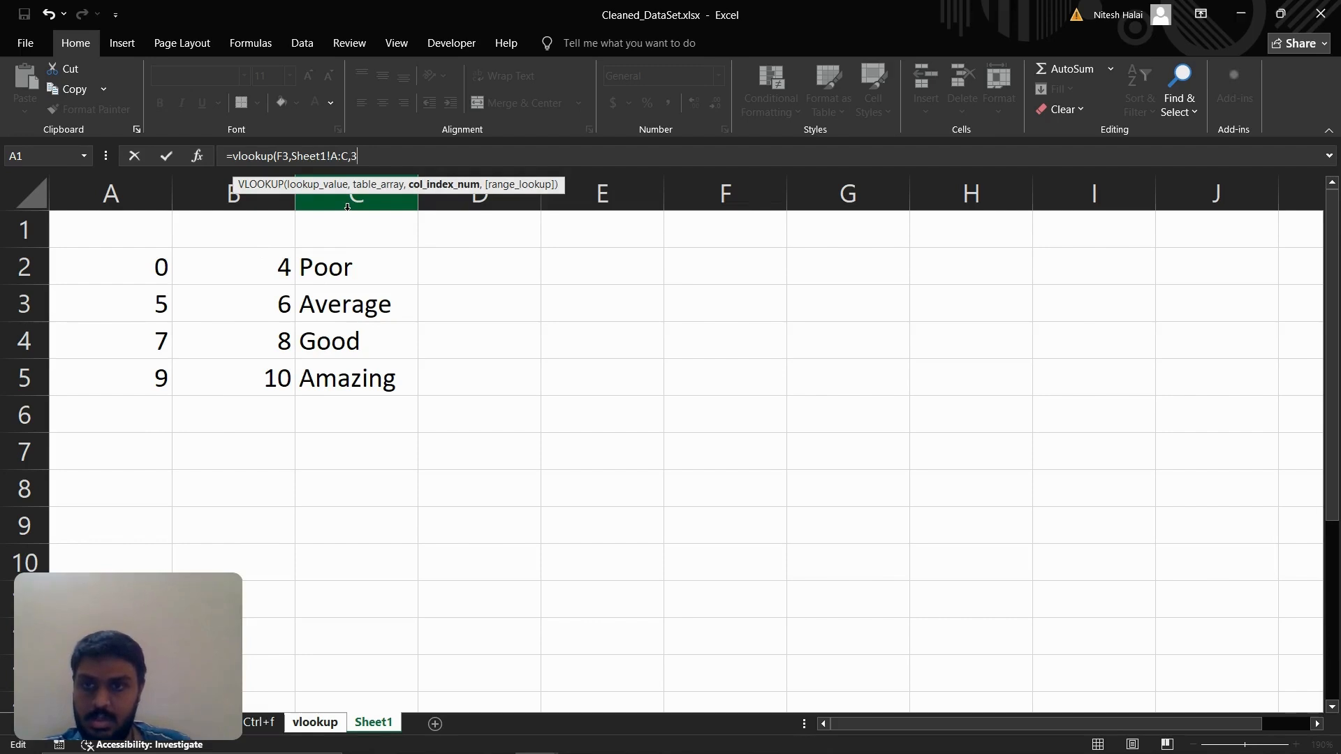
pyautogui.write(',')
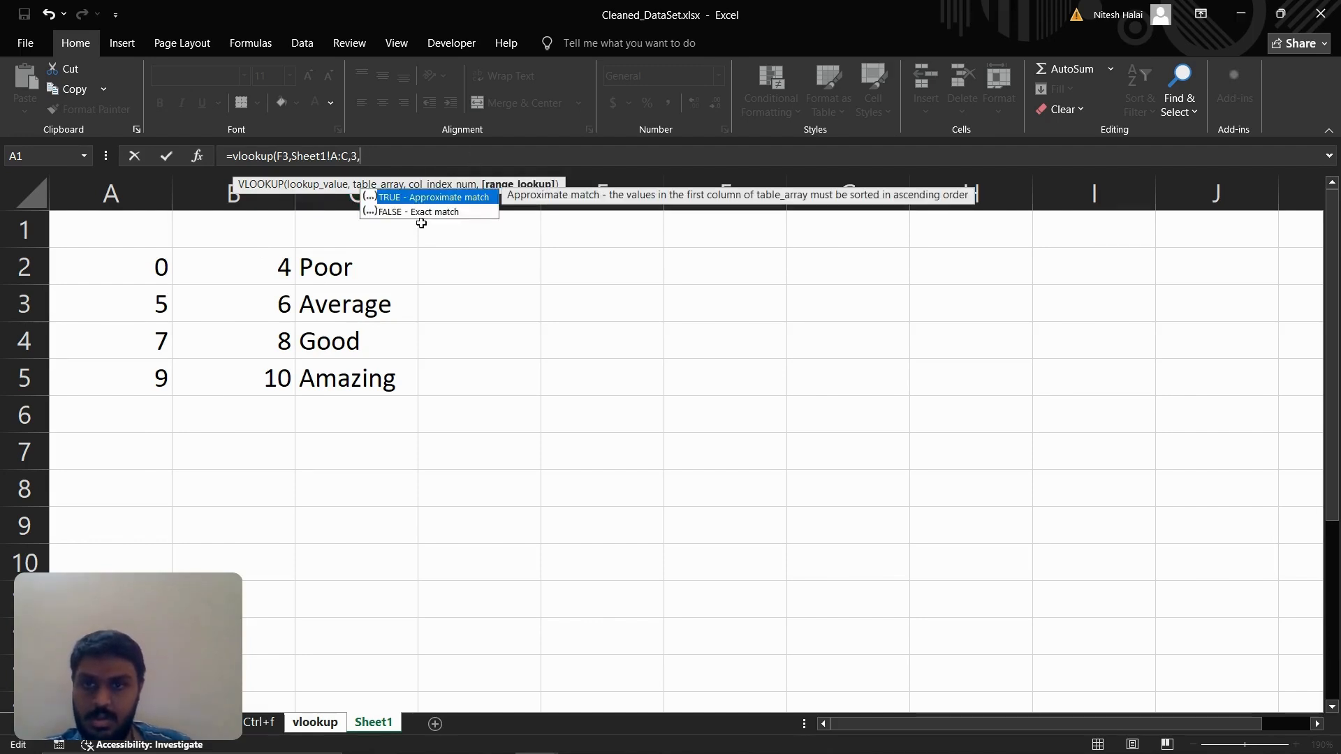
pyautogui.doubleClick(395, 198)
pyautogui.press('Return')
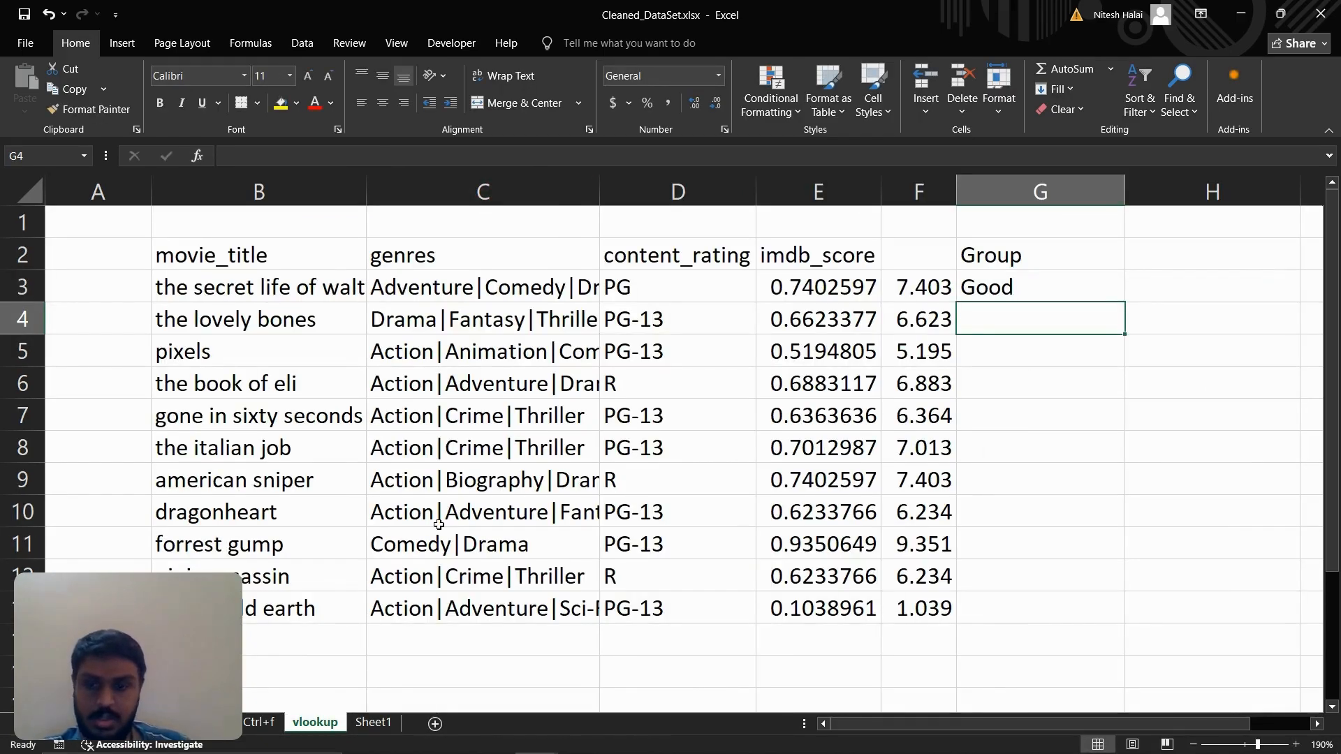
# Check the Good row on Sheet1 and fill the Group formula from G3 down through G13 on the vlookup sheet
pyautogui.click(373, 722)
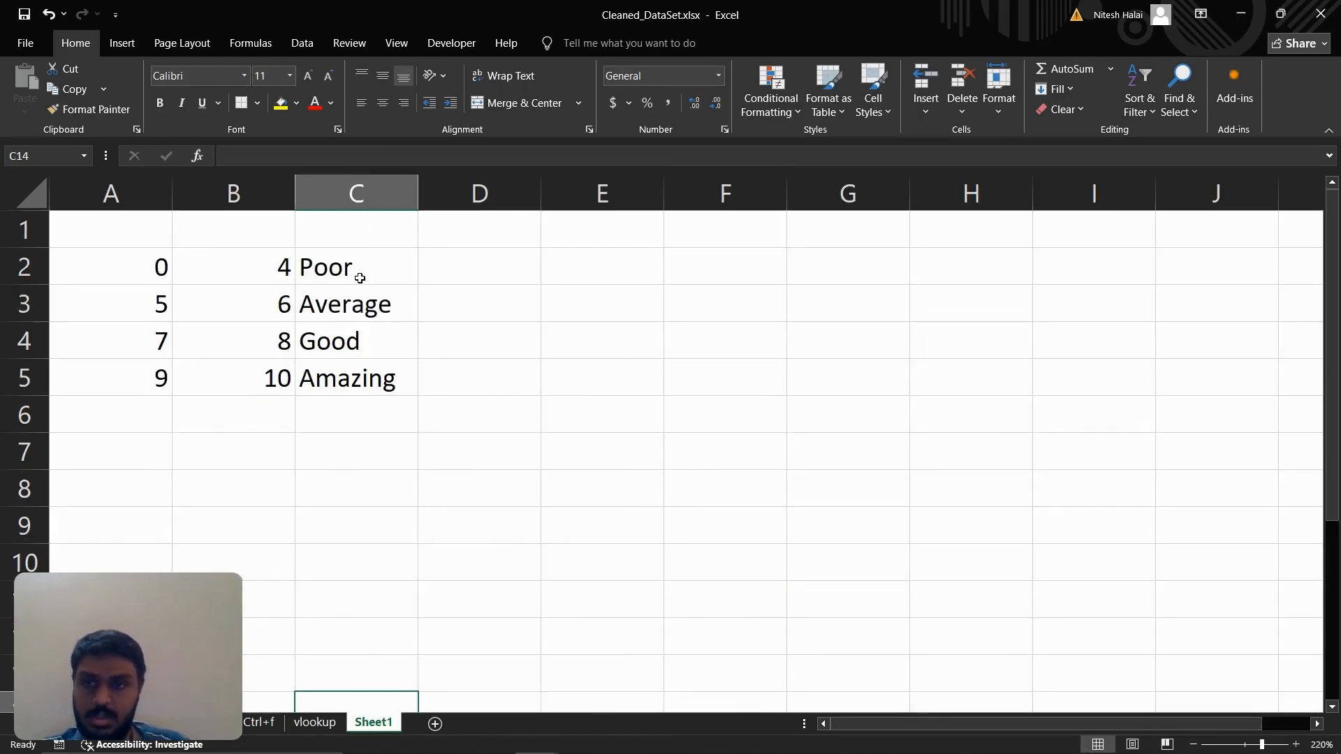
pyautogui.click(346, 356)
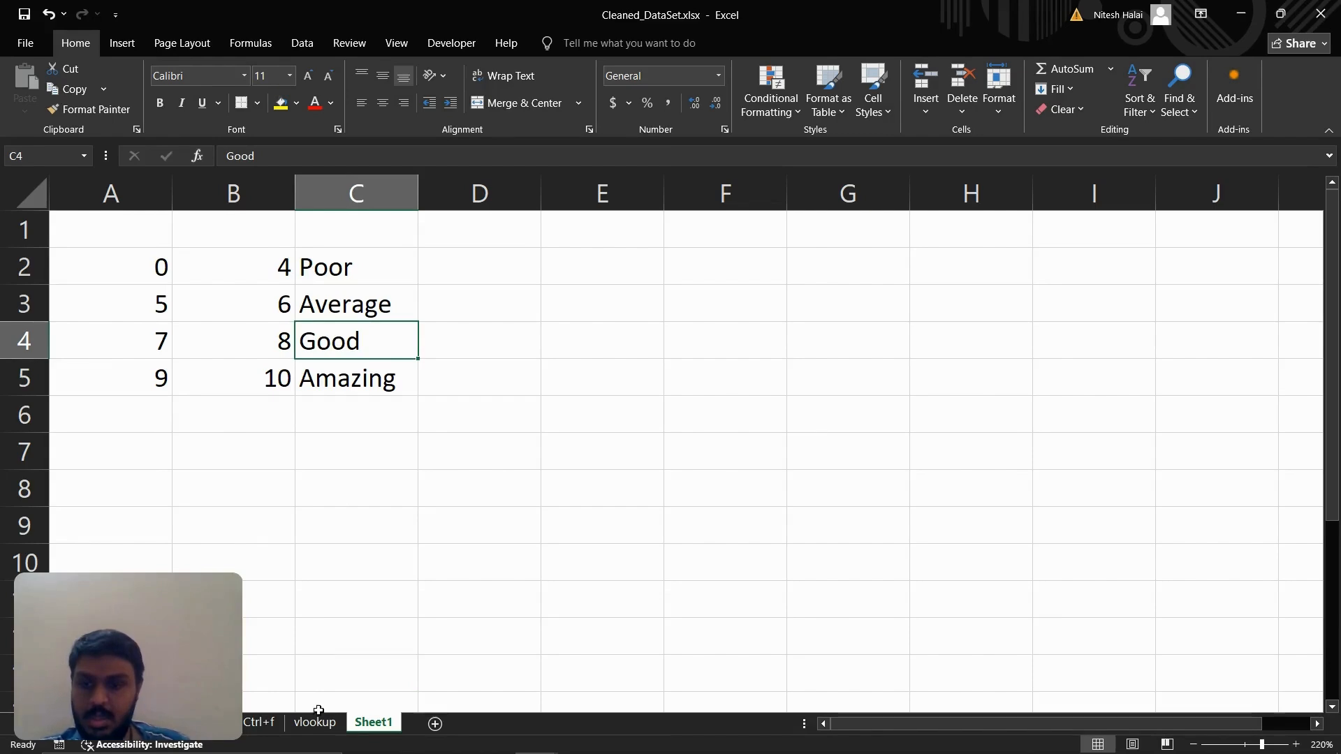
pyautogui.click(318, 723)
pyautogui.click(1095, 279)
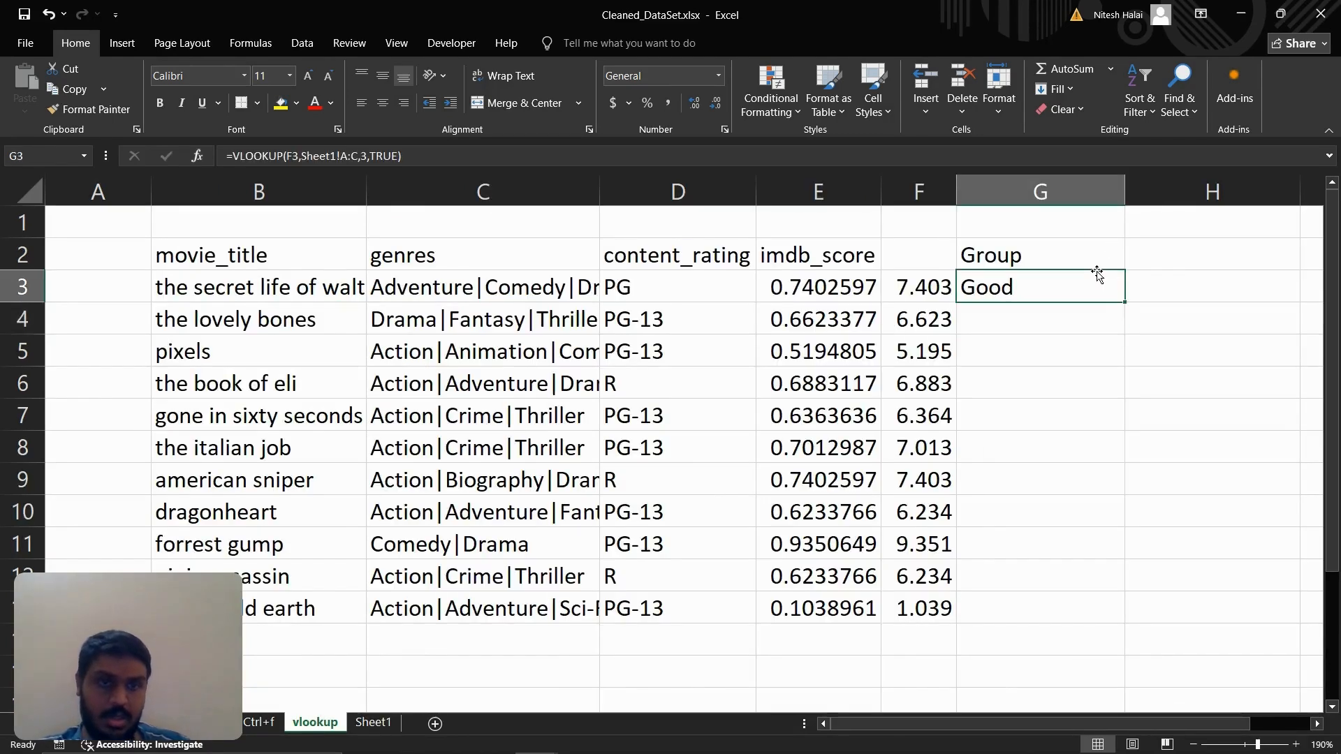
pyautogui.moveTo(1122, 305); pyautogui.dragTo(1069, 627)
pyautogui.click(999, 297)
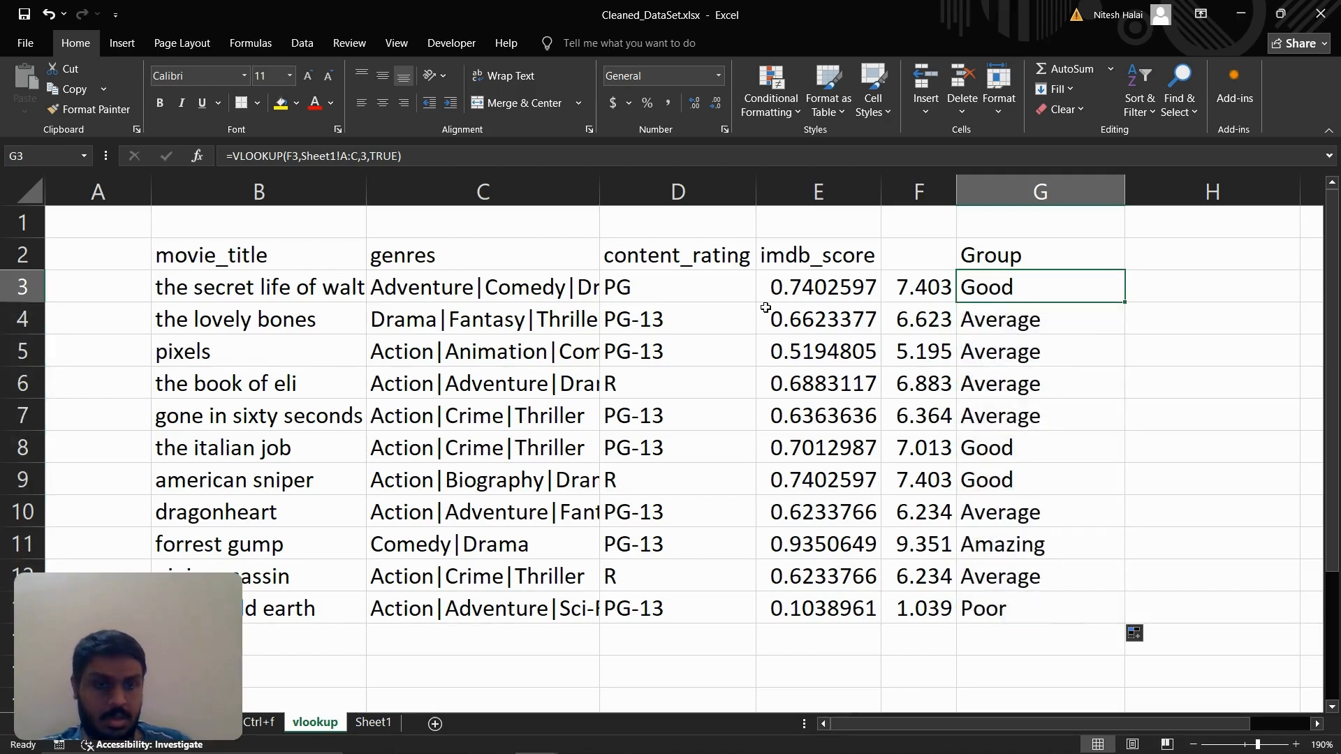
# Examine the threshold table in A2:C5 on Sheet1 that serves as the lookup's table array
pyautogui.click(372, 722)
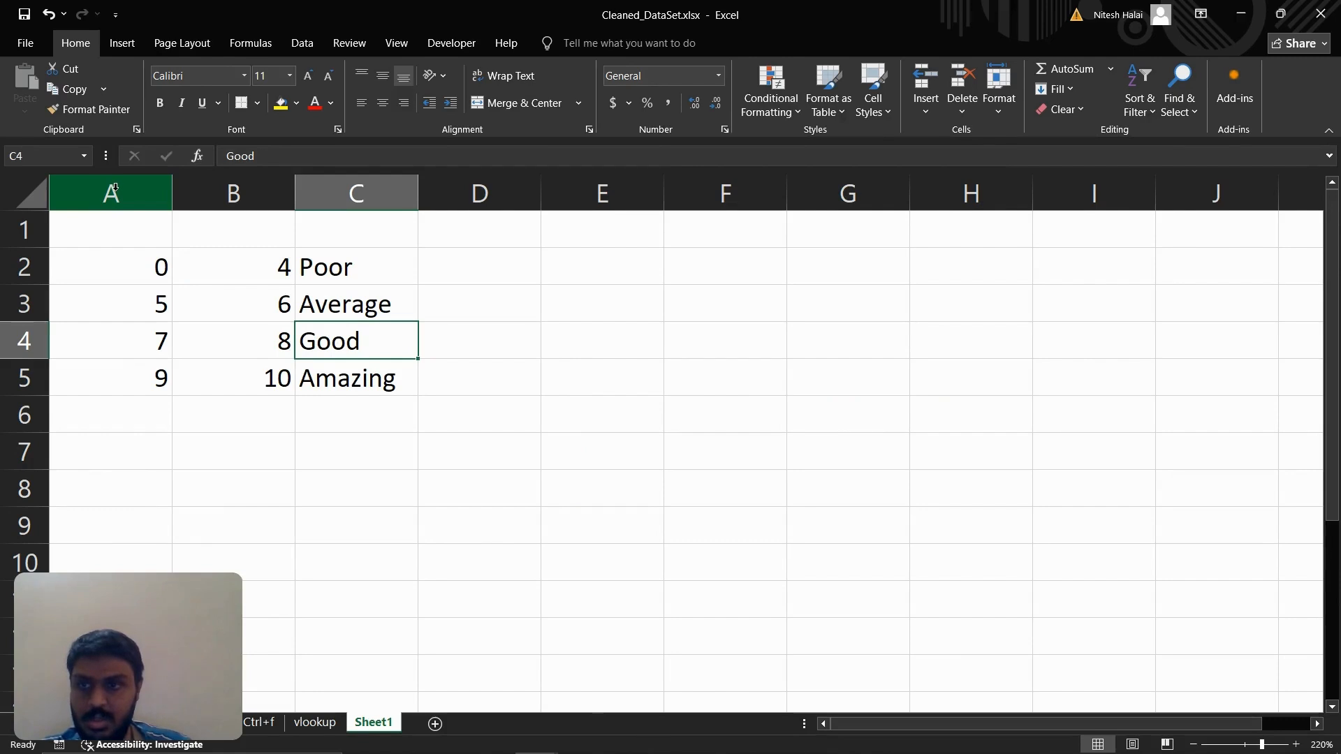
pyautogui.click(113, 189)
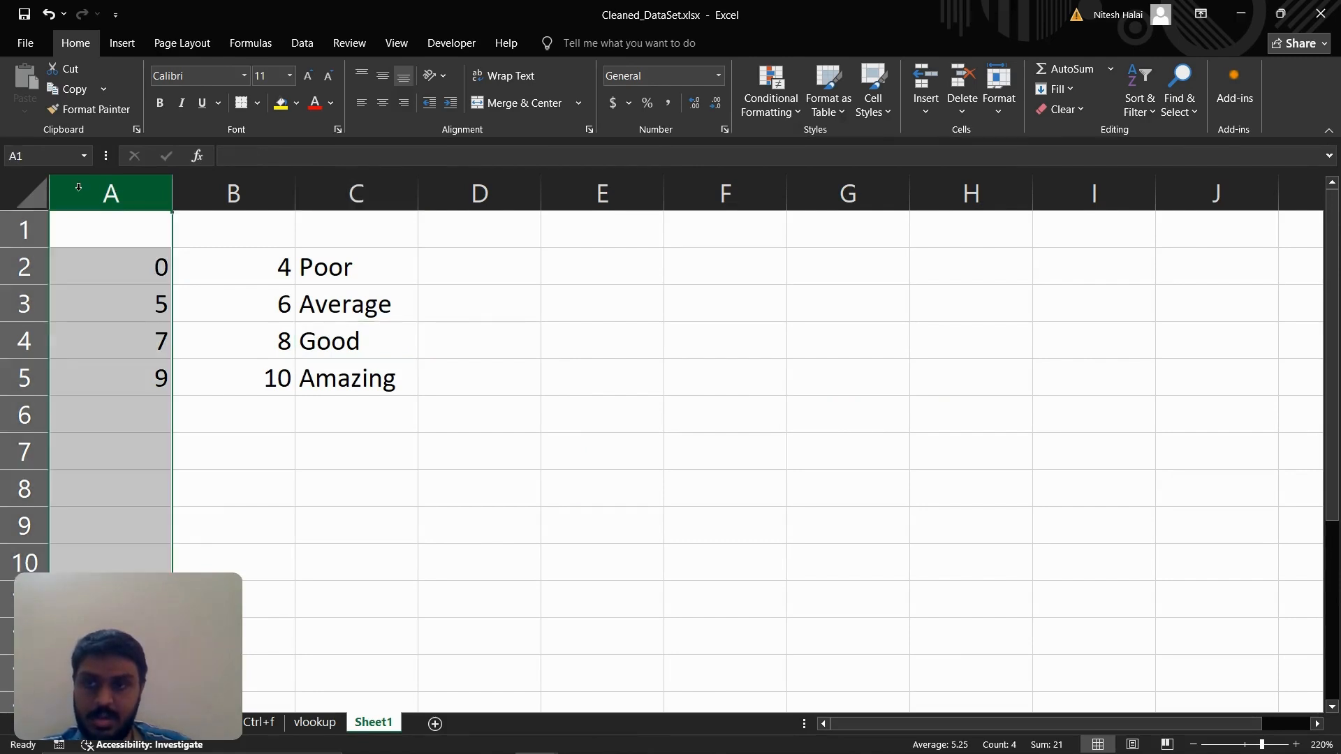
pyautogui.moveTo(78, 187); pyautogui.dragTo(329, 192)
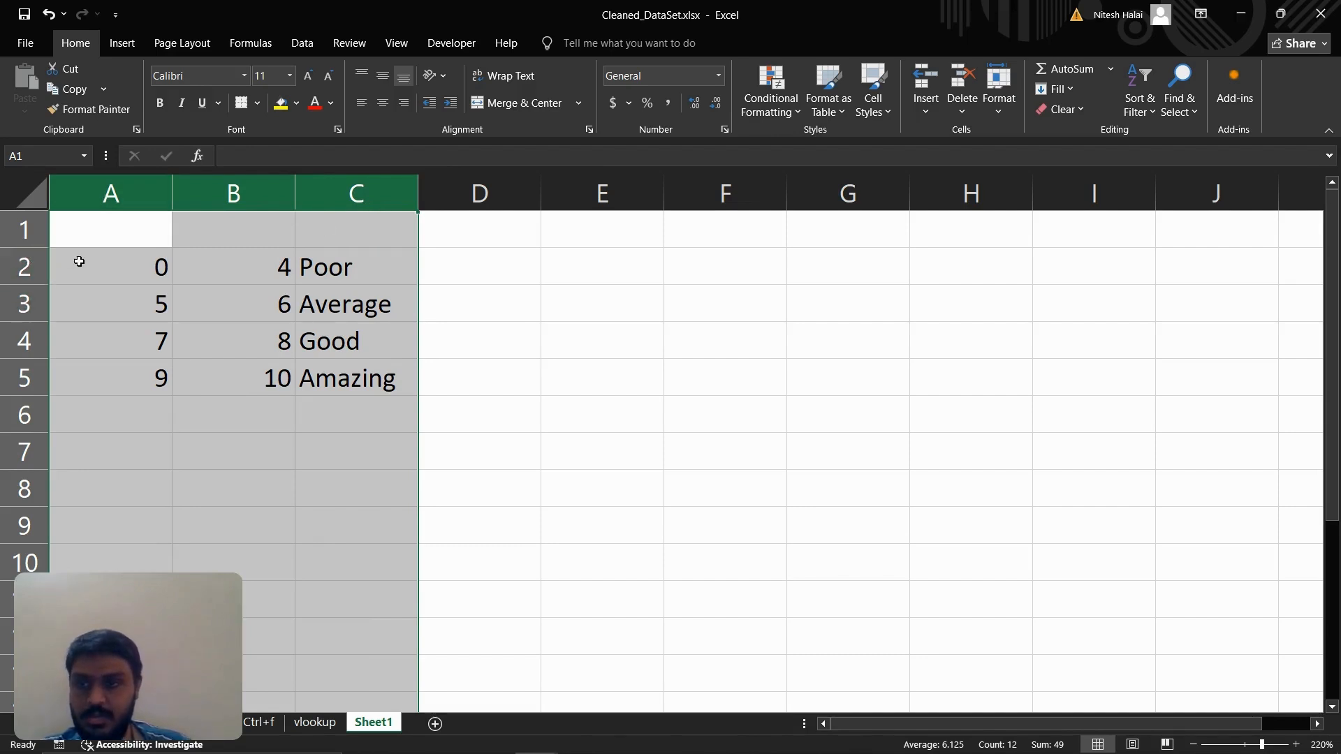
pyautogui.moveTo(79, 261); pyautogui.dragTo(330, 362)
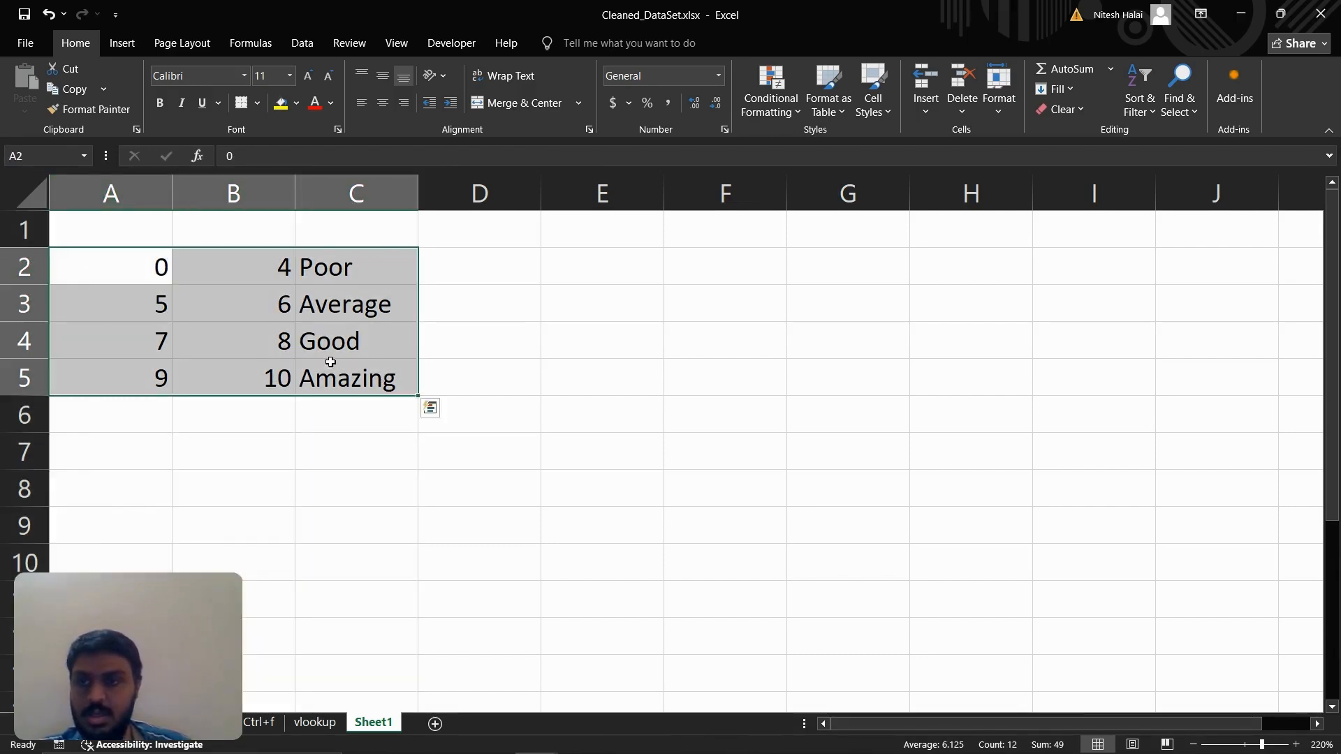
pyautogui.moveTo(130, 269); pyautogui.dragTo(340, 369)
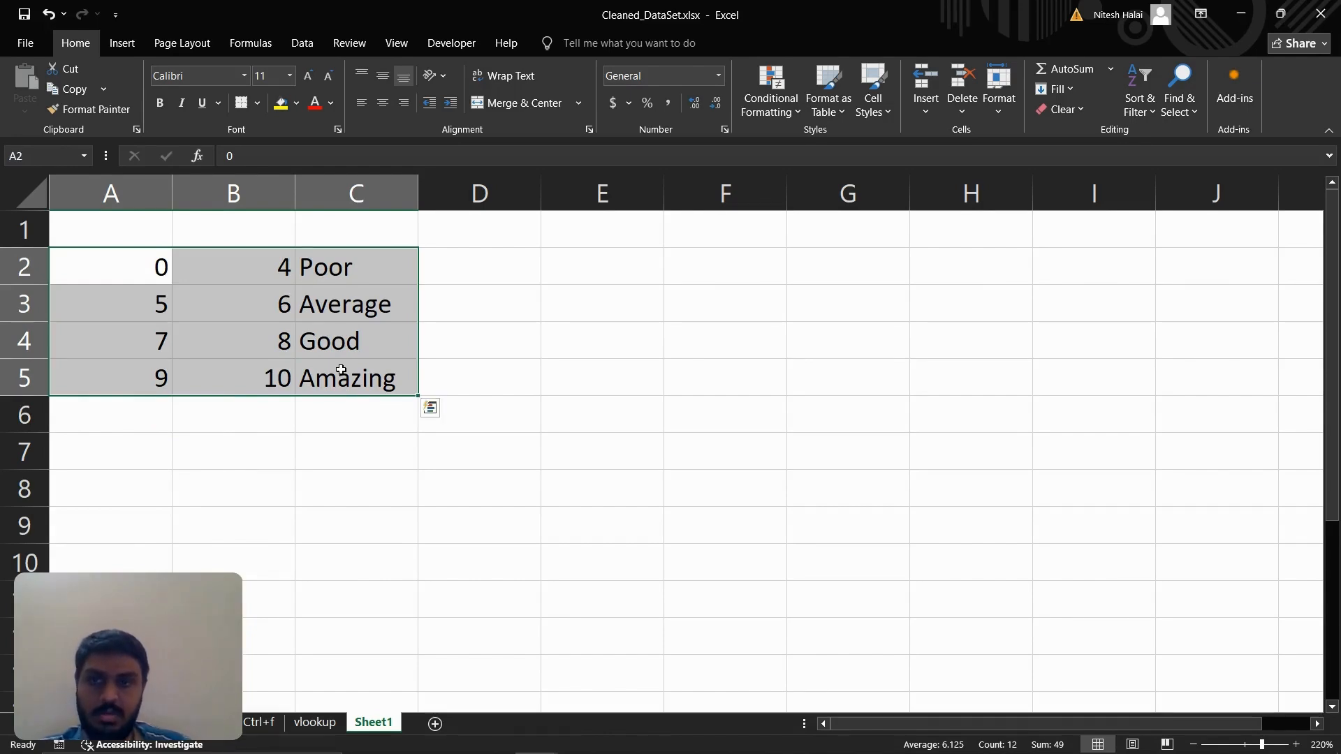
# Compare the scaled score and group of pixels on the vlookup sheet with the Average and Good thresholds on Sheet1
pyautogui.click(314, 722)
pyautogui.click(1017, 347)
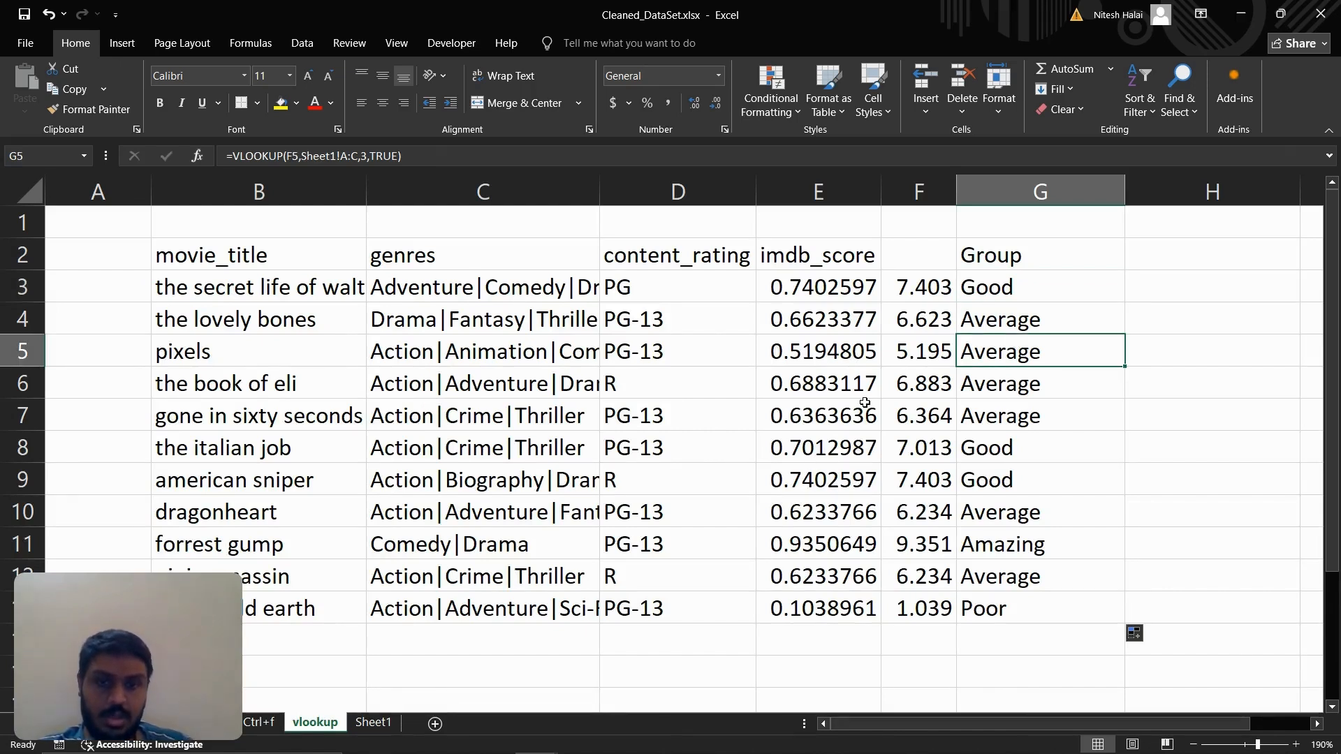
pyautogui.click(179, 343)
pyautogui.click(917, 349)
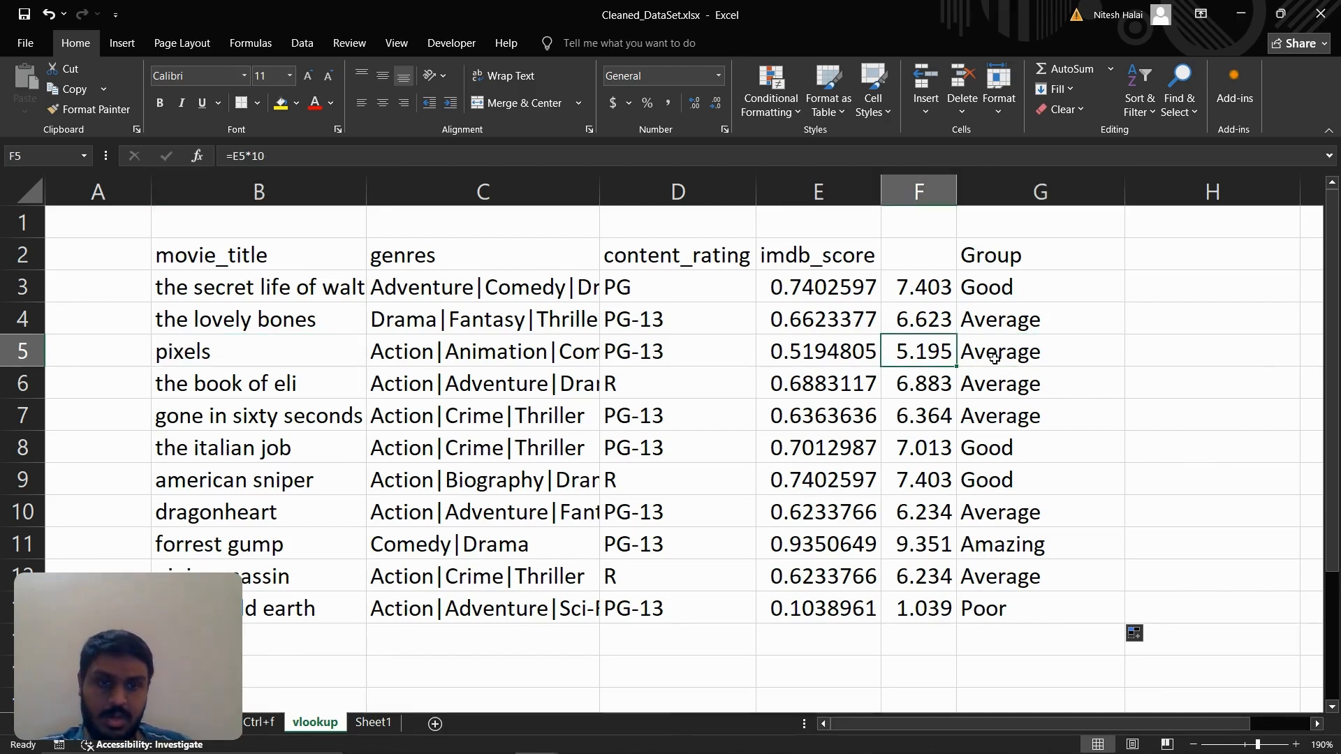
pyautogui.click(994, 357)
pyautogui.click(373, 723)
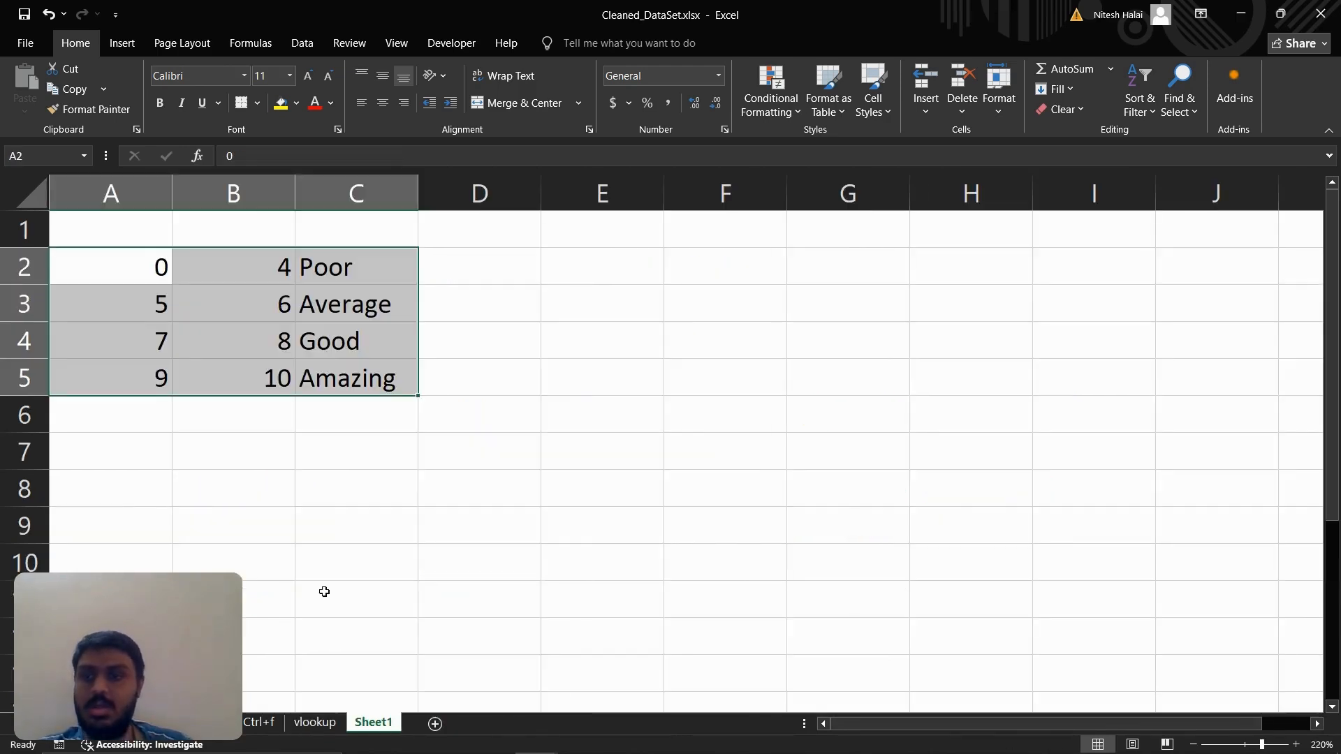
pyautogui.click(101, 307)
pyautogui.click(103, 348)
pyautogui.click(340, 306)
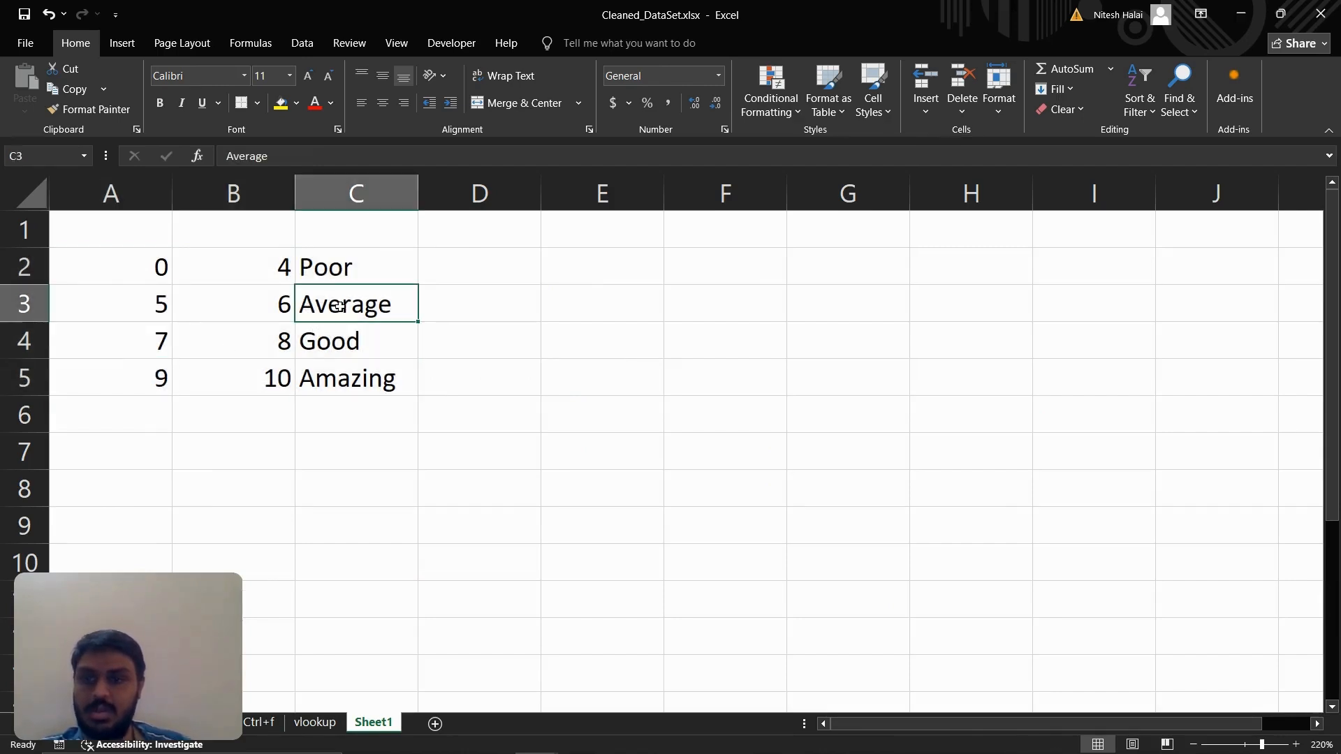
pyautogui.click(314, 722)
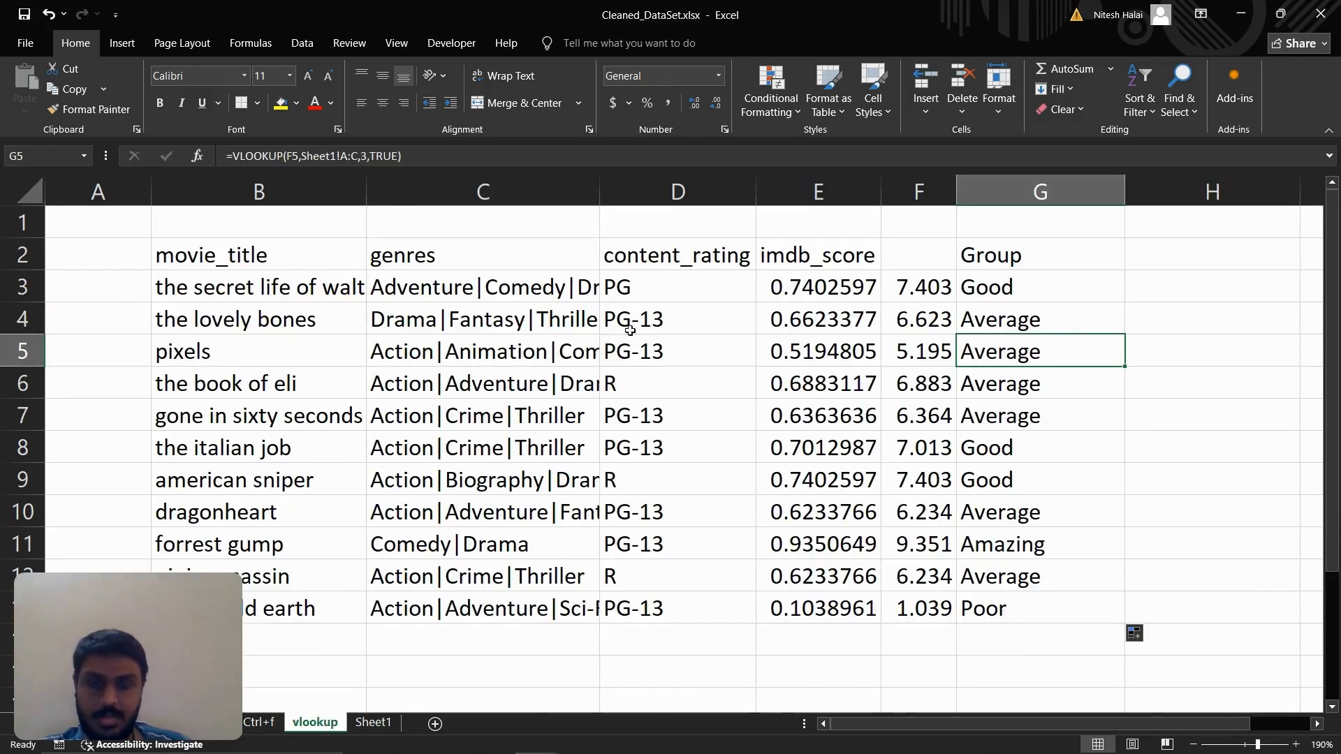
# Check the group of forrest gump against the Amazing row on Sheet1 and return to the vlookup sheet
pyautogui.click(999, 545)
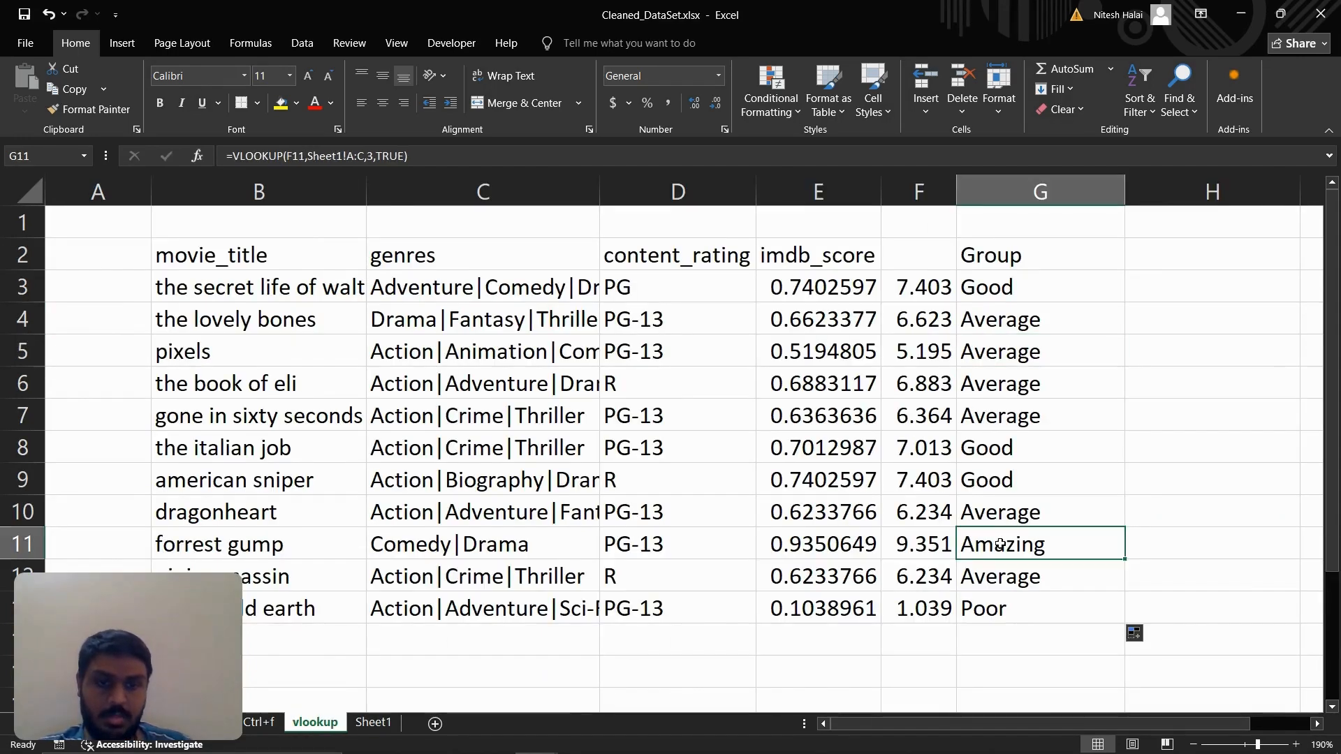
pyautogui.click(373, 723)
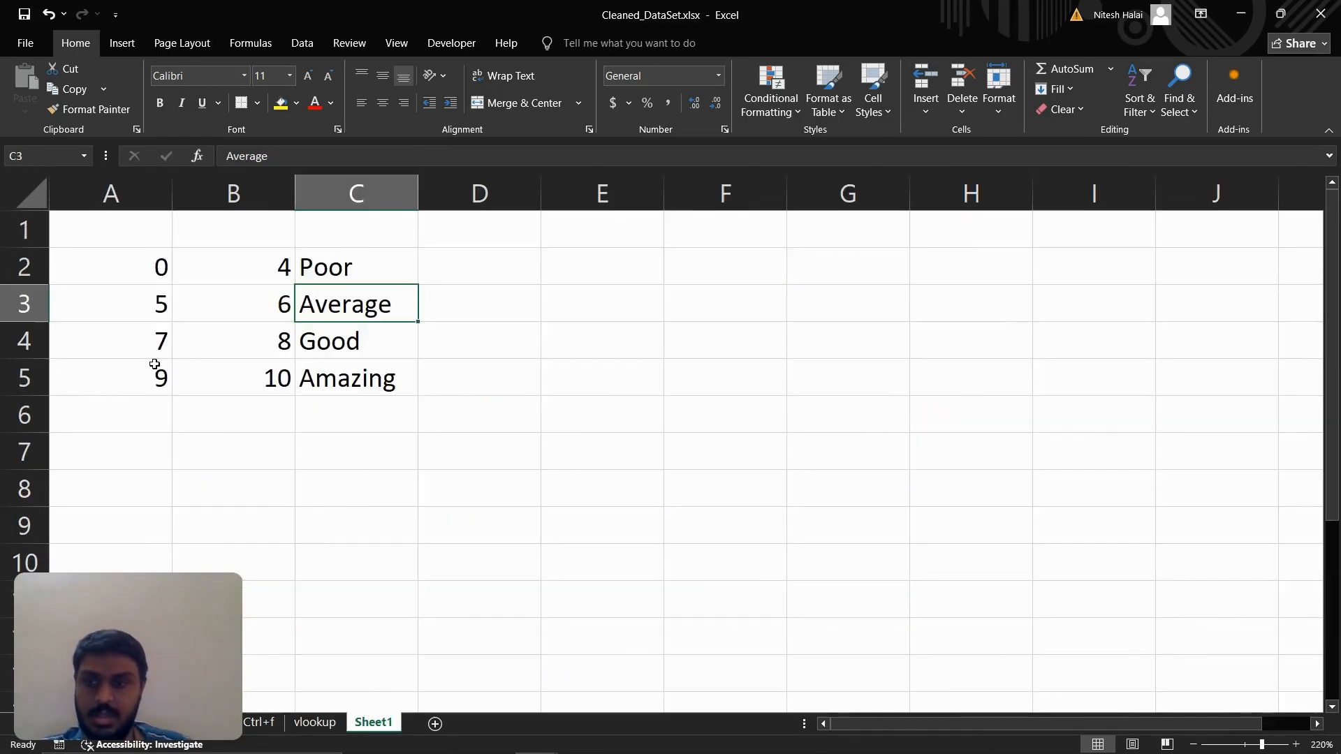
pyautogui.moveTo(155, 370); pyautogui.dragTo(332, 378)
pyautogui.hotkey('ctrl', 'pageup')
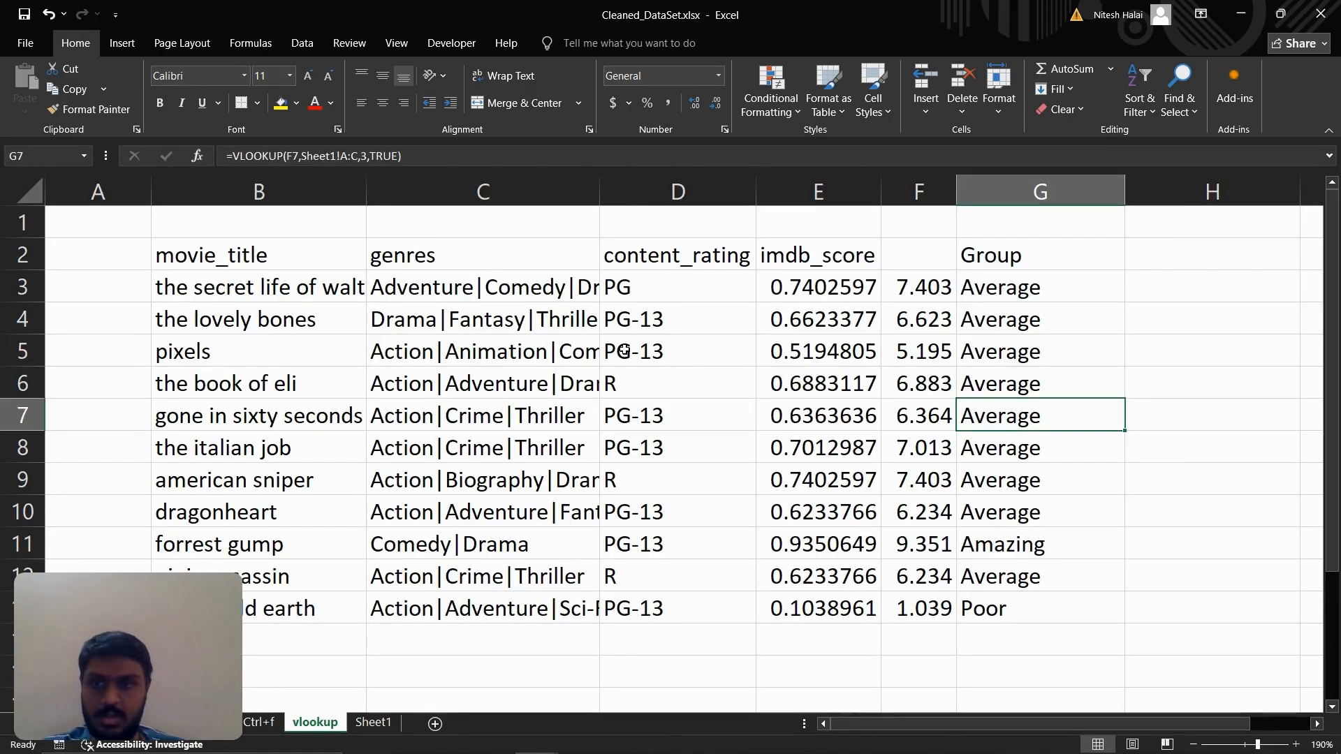
# Narrow the genres, content_rating and imdb_score columns on the vlookup sheet
pyautogui.moveTo(280, 255); pyautogui.dragTo(992, 609)
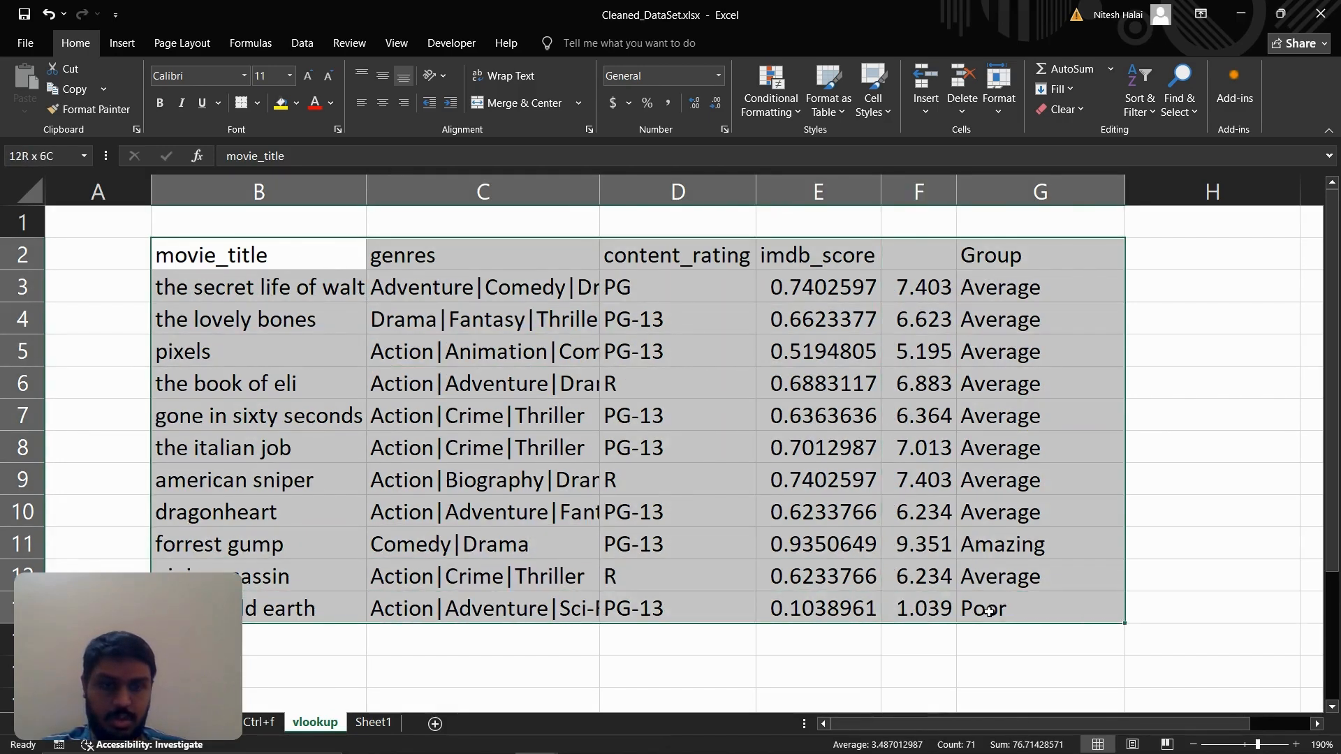
pyautogui.click(929, 446)
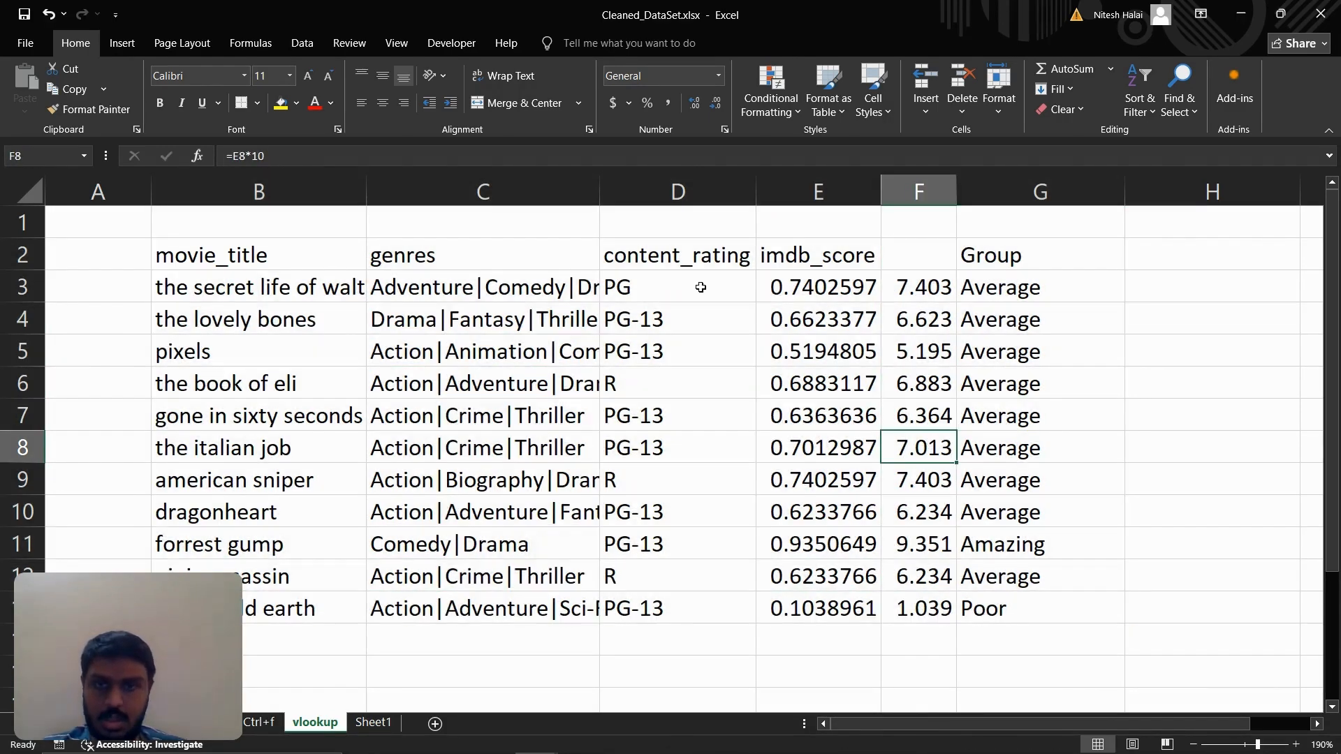
pyautogui.moveTo(599, 192); pyautogui.dragTo(513, 190)
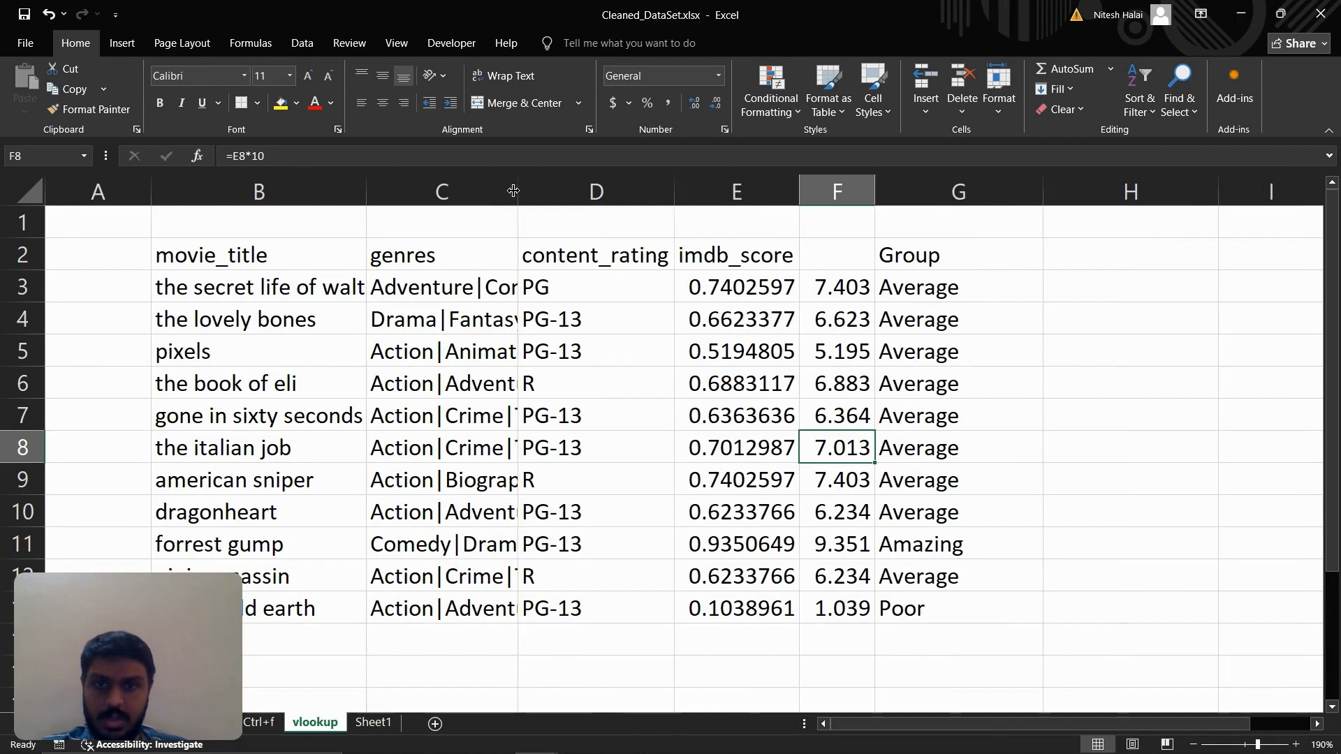
pyautogui.moveTo(674, 191); pyautogui.dragTo(629, 192)
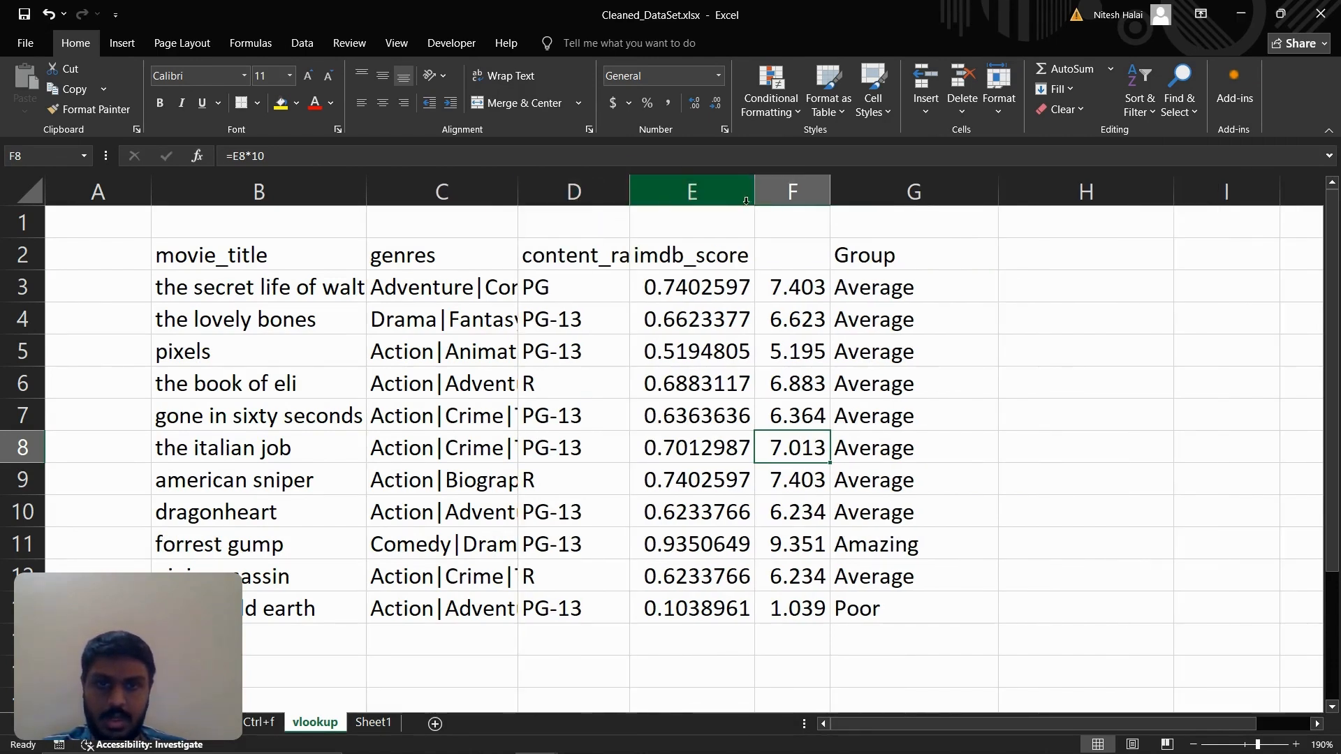
pyautogui.moveTo(755, 201); pyautogui.dragTo(720, 201)
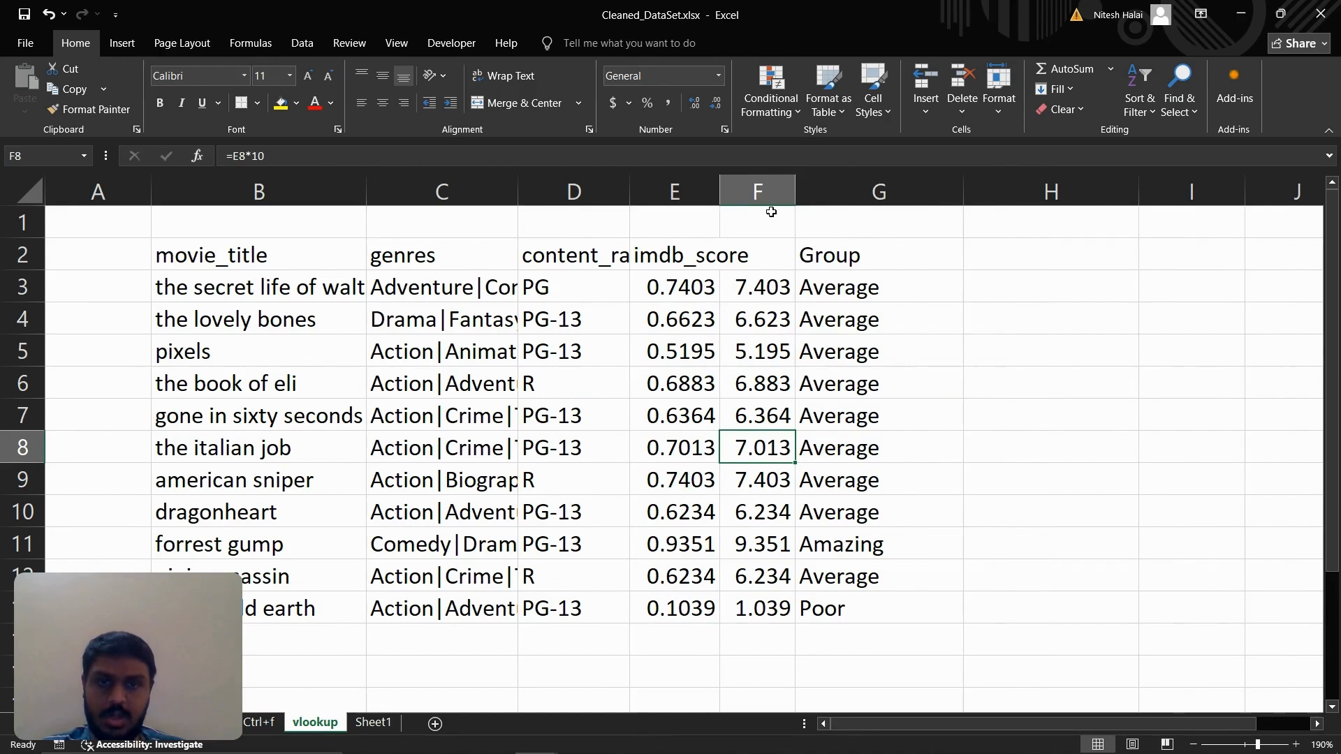
pyautogui.click(644, 343)
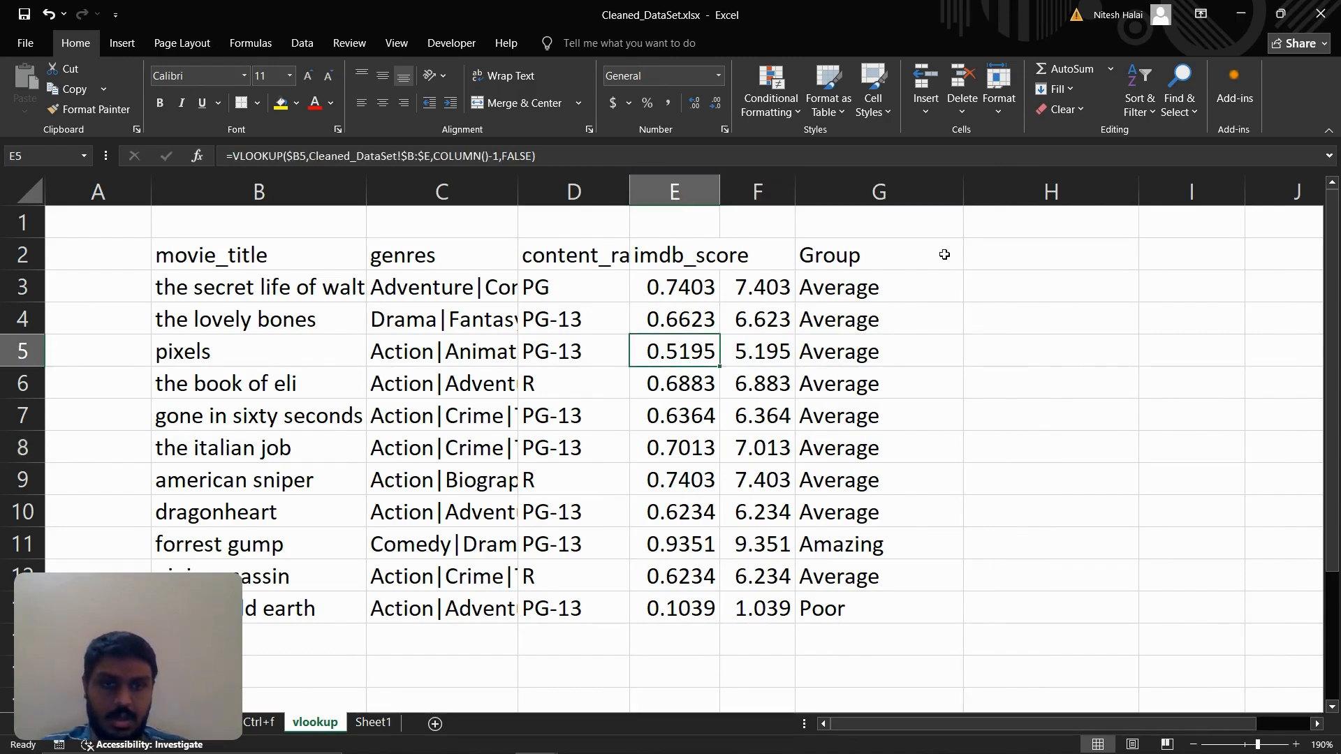
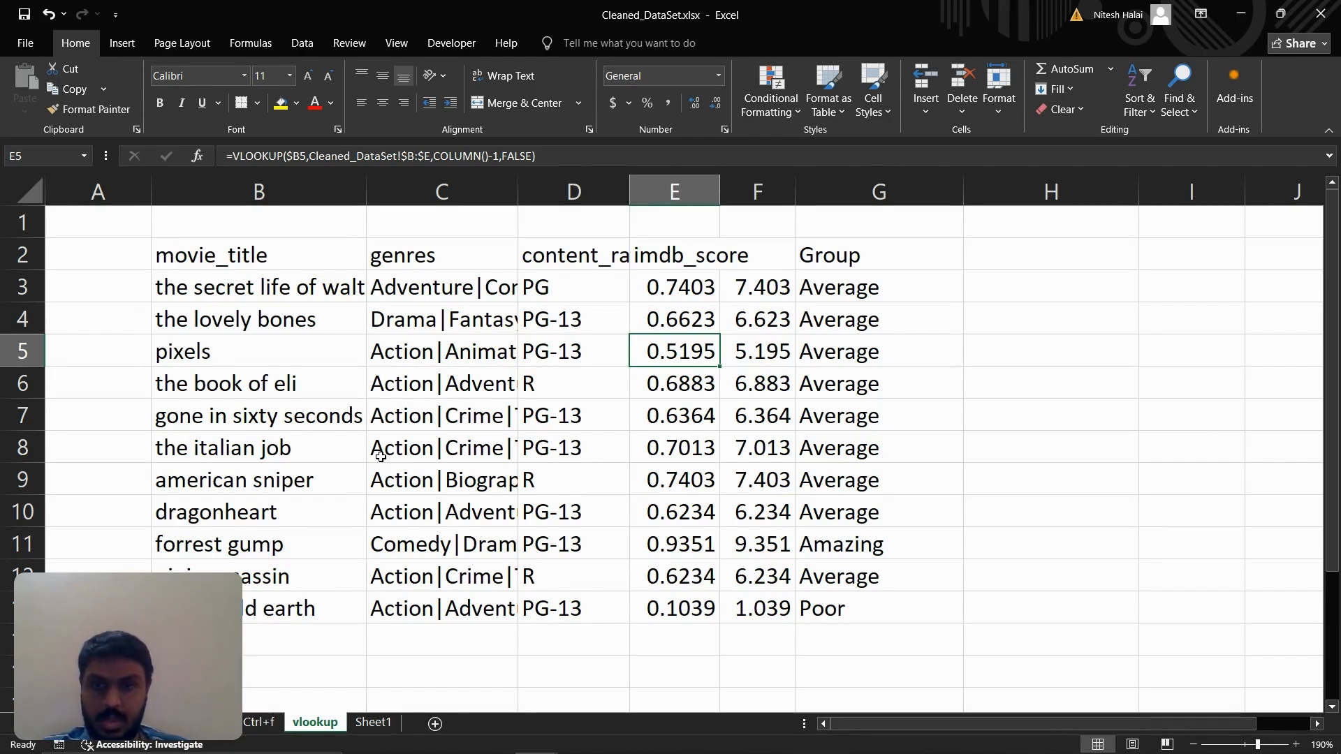
# Review the Cleaned_DataSet lookup range B:E and the director_name column to the left of movie_title, and return to Sheet1
pyautogui.hotkey('ctrl', 'pageup')
pyautogui.hotkey('ctrl', 'pageup')
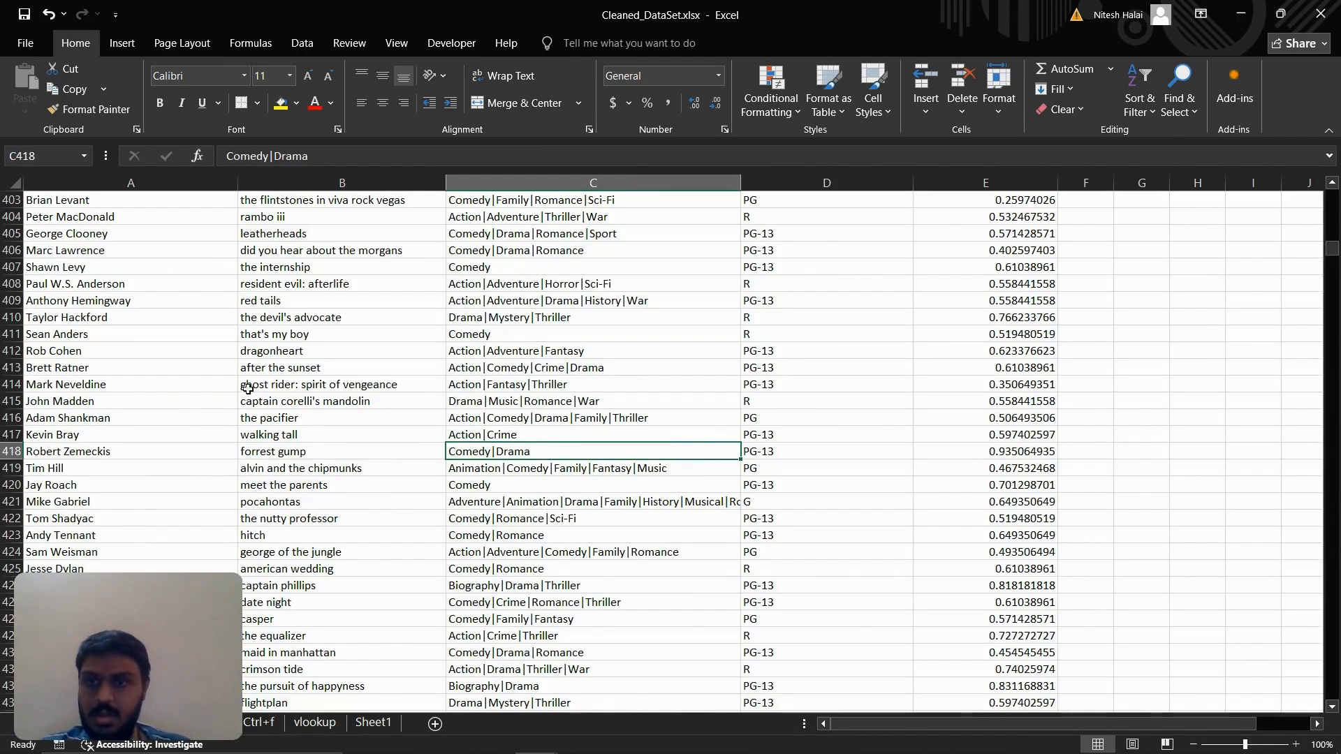
pyautogui.click(87, 717)
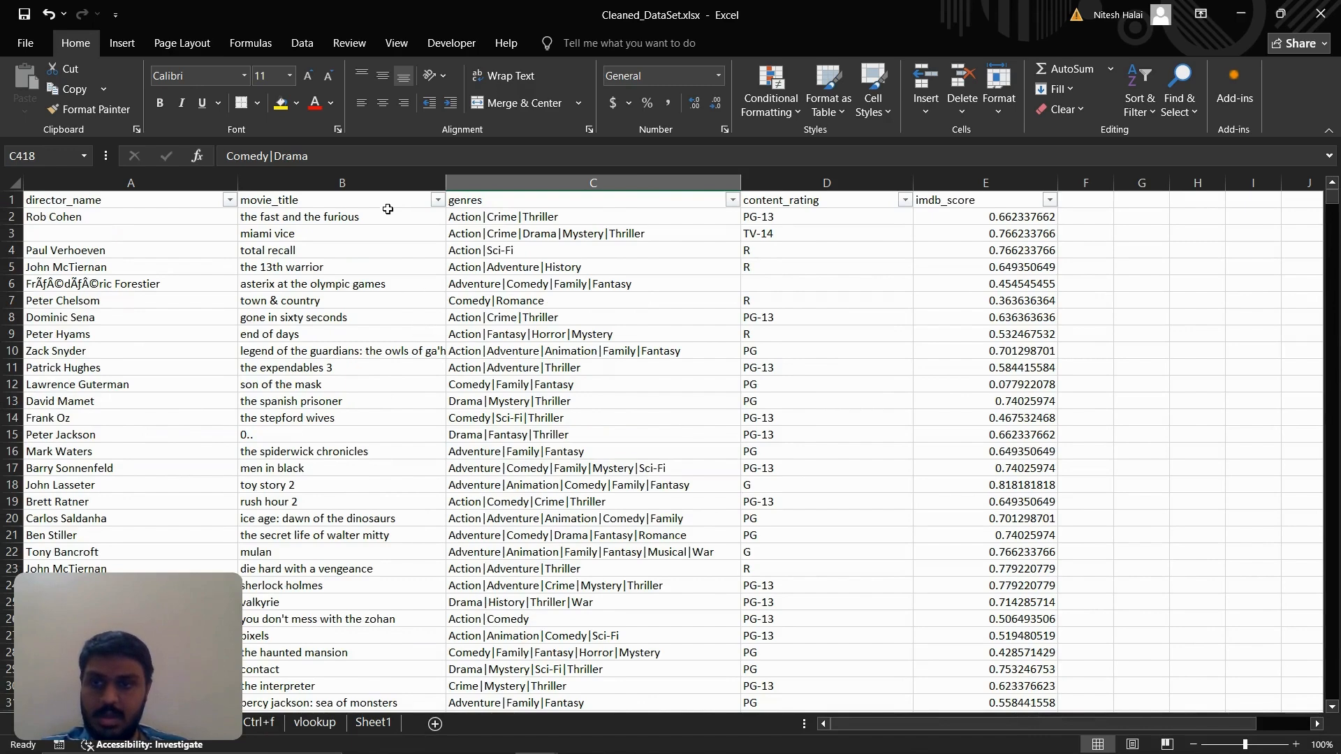
pyautogui.moveTo(368, 187); pyautogui.dragTo(970, 227)
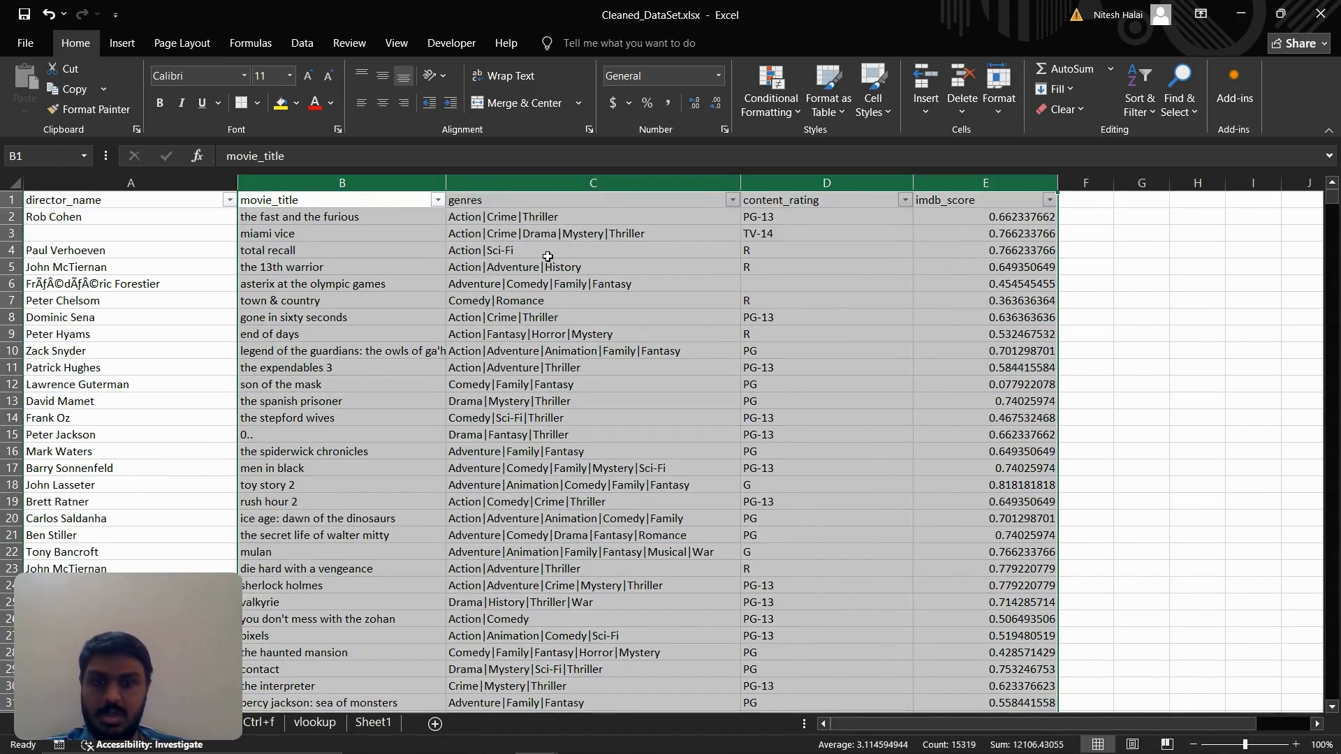
pyautogui.click(171, 182)
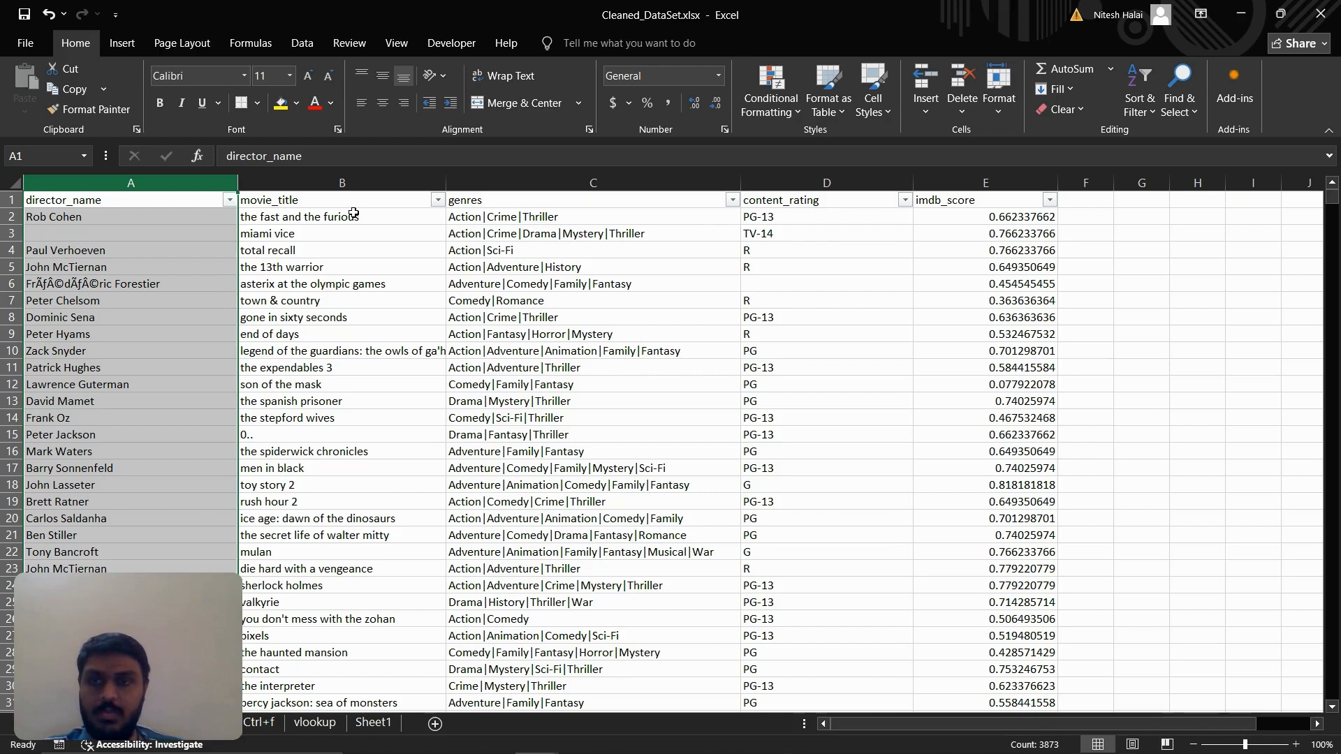
pyautogui.click(319, 367)
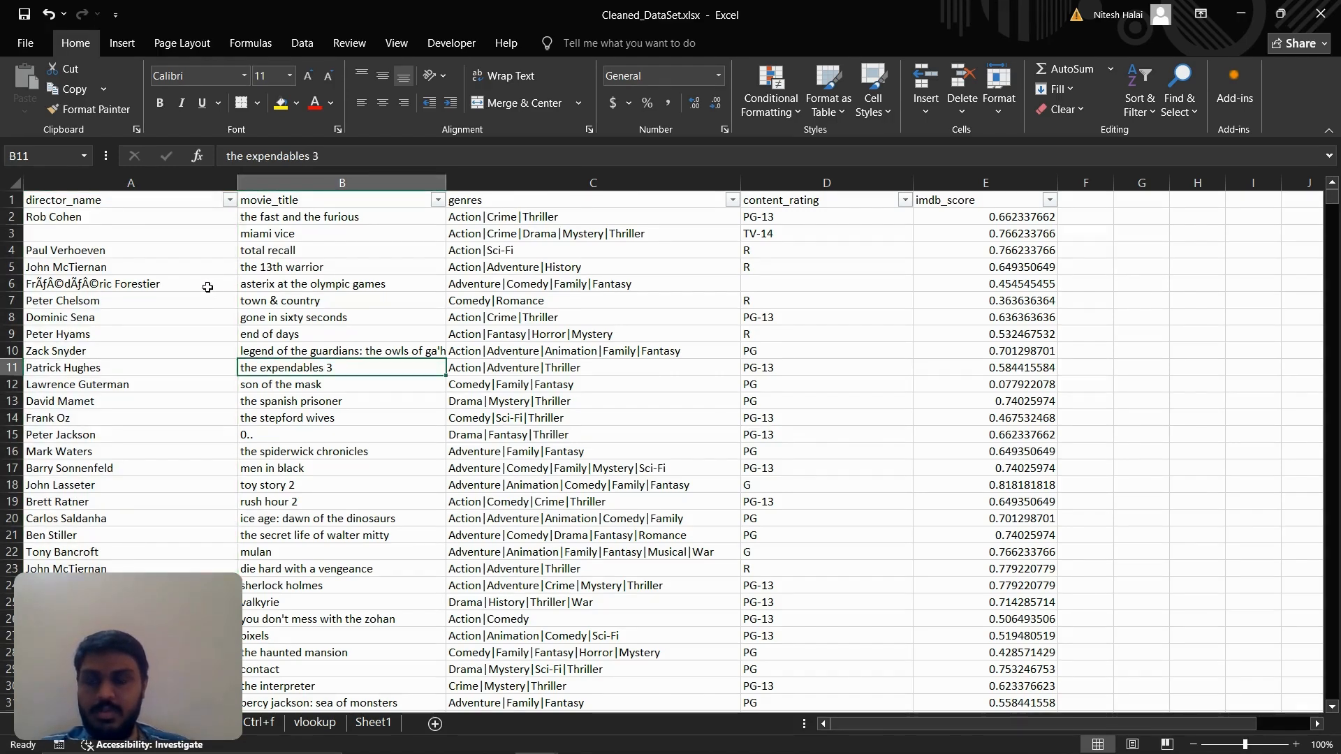
pyautogui.click(291, 265)
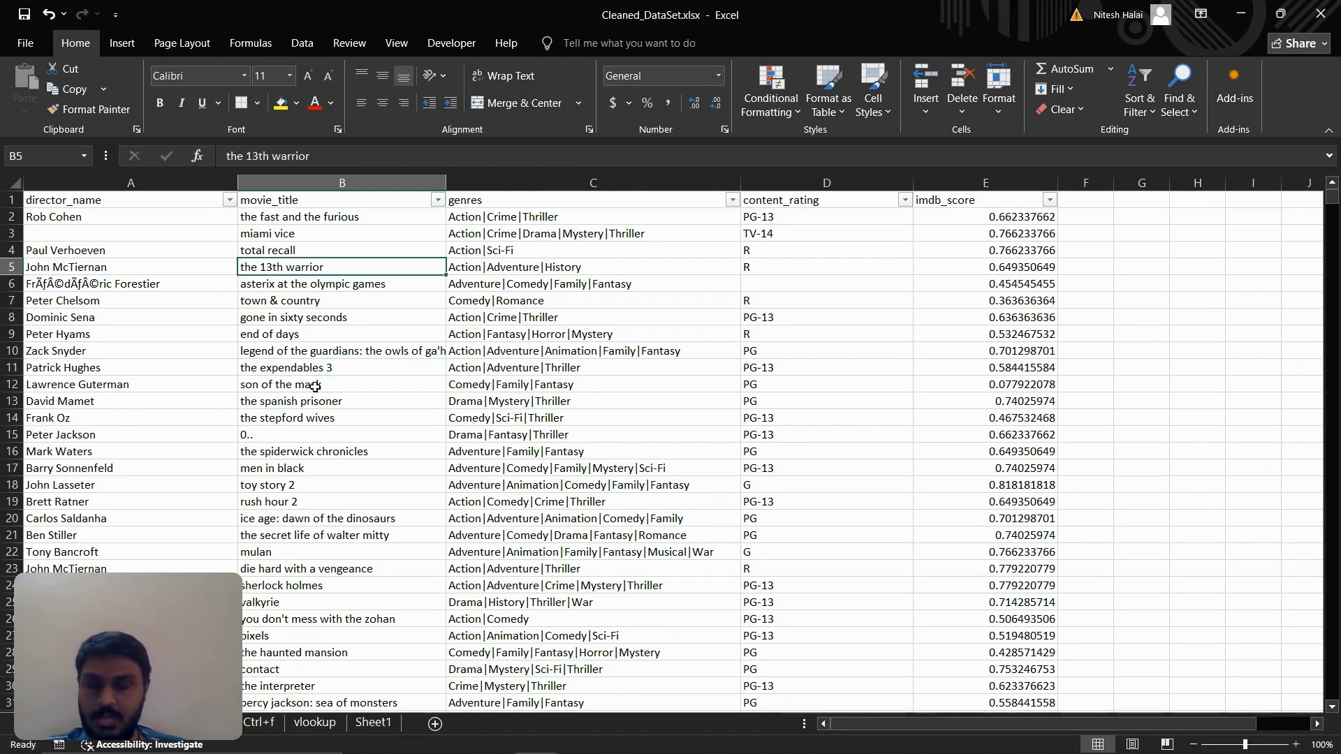
pyautogui.click(315, 413)
pyautogui.click(356, 267)
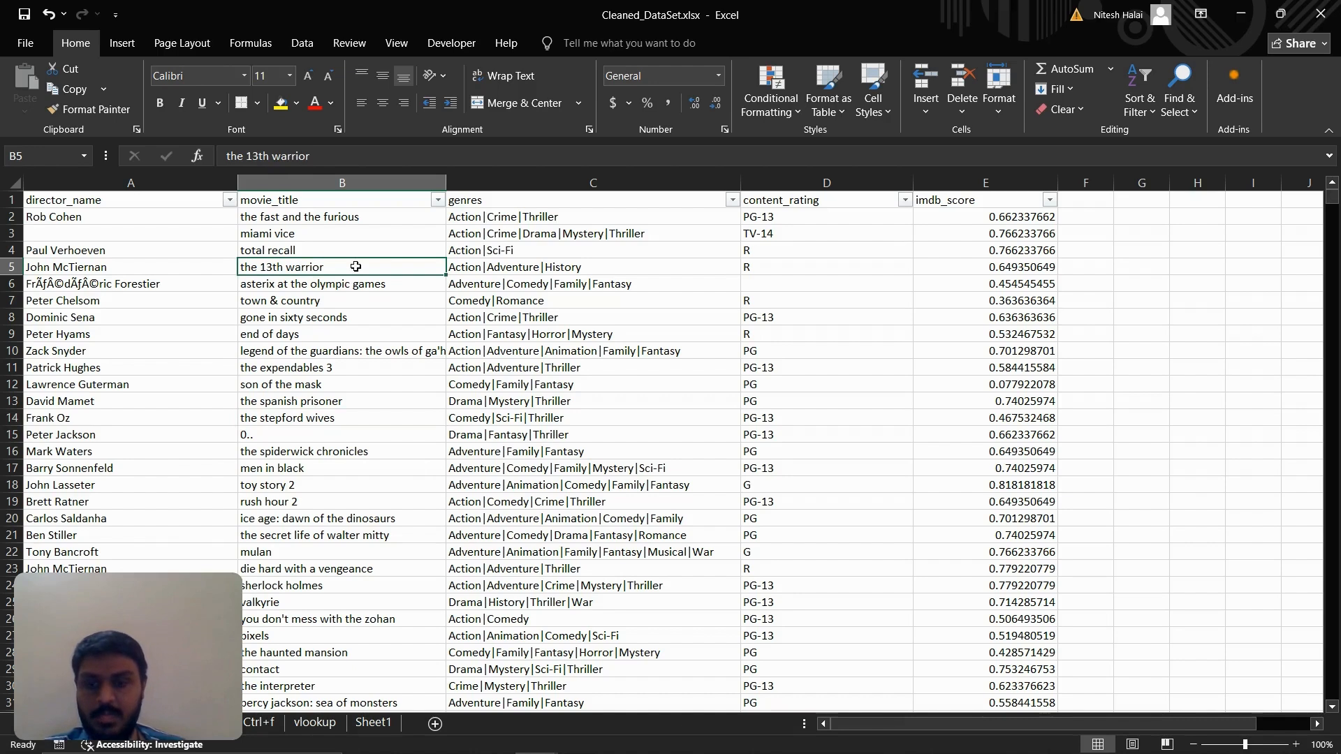
pyautogui.click(358, 723)
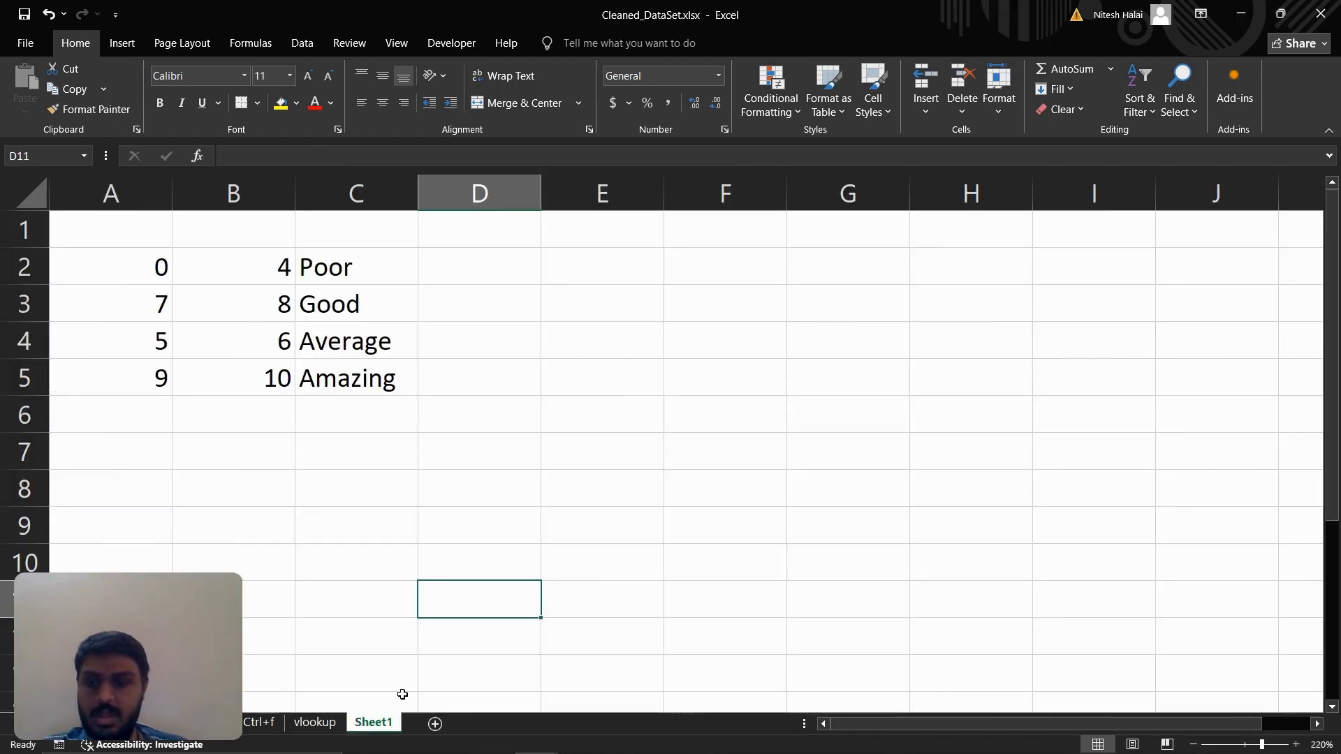
# Return to the vlookup sheet and narrow the Group column
pyautogui.click(314, 722)
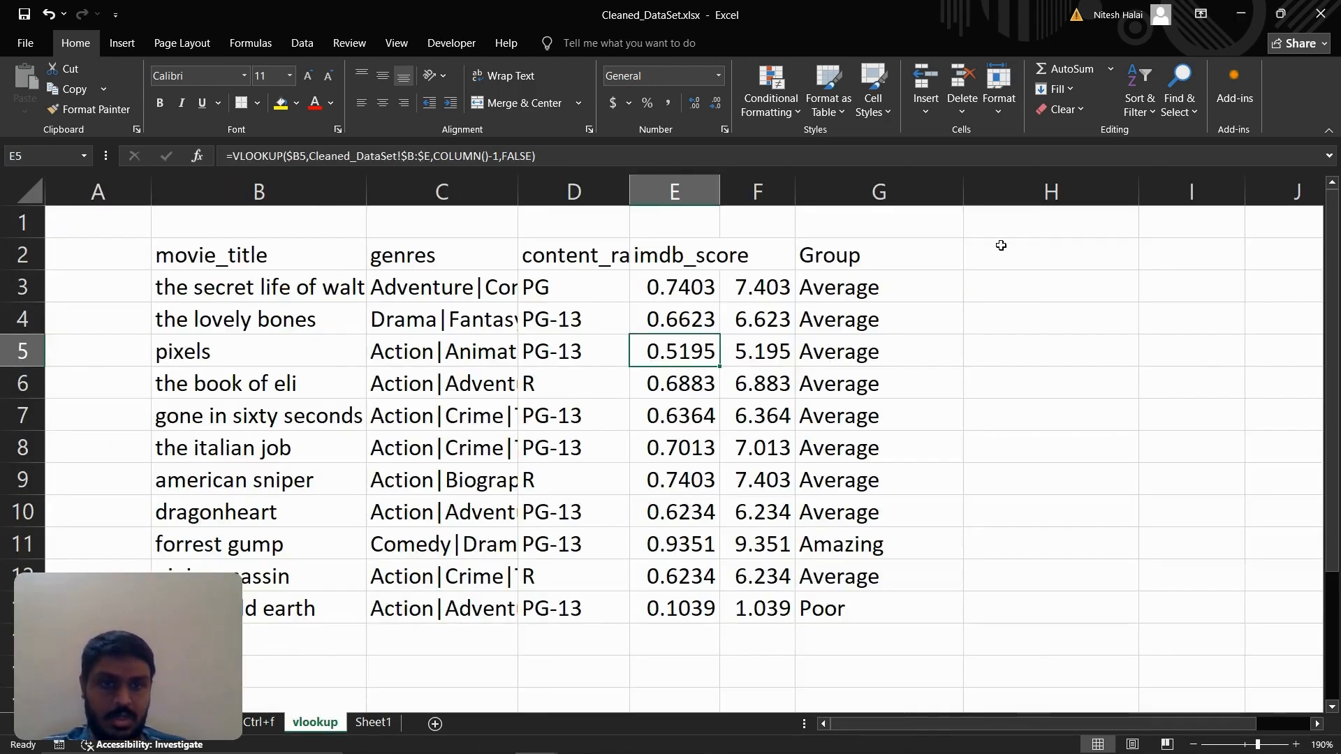
pyautogui.moveTo(964, 197); pyautogui.dragTo(892, 200)
pyautogui.click(900, 256)
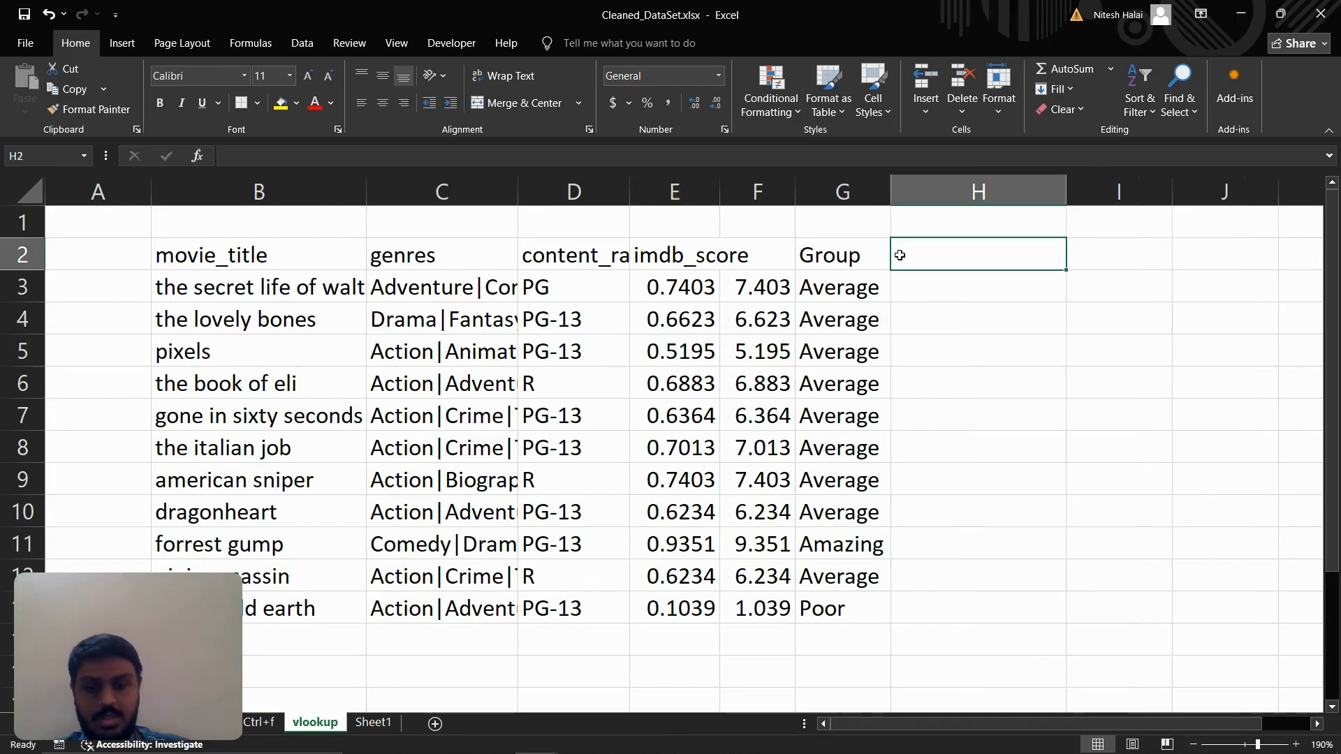
pyautogui.press('Down')
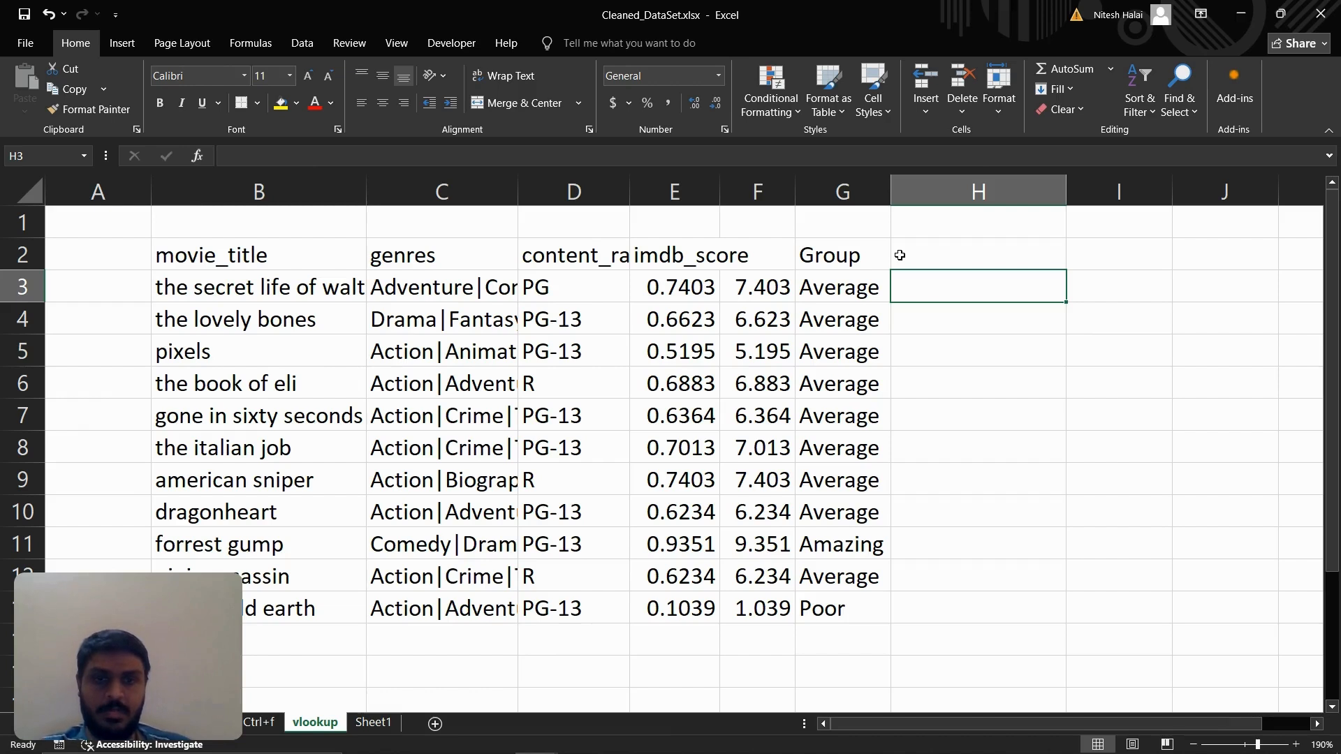
pyautogui.click(215, 298)
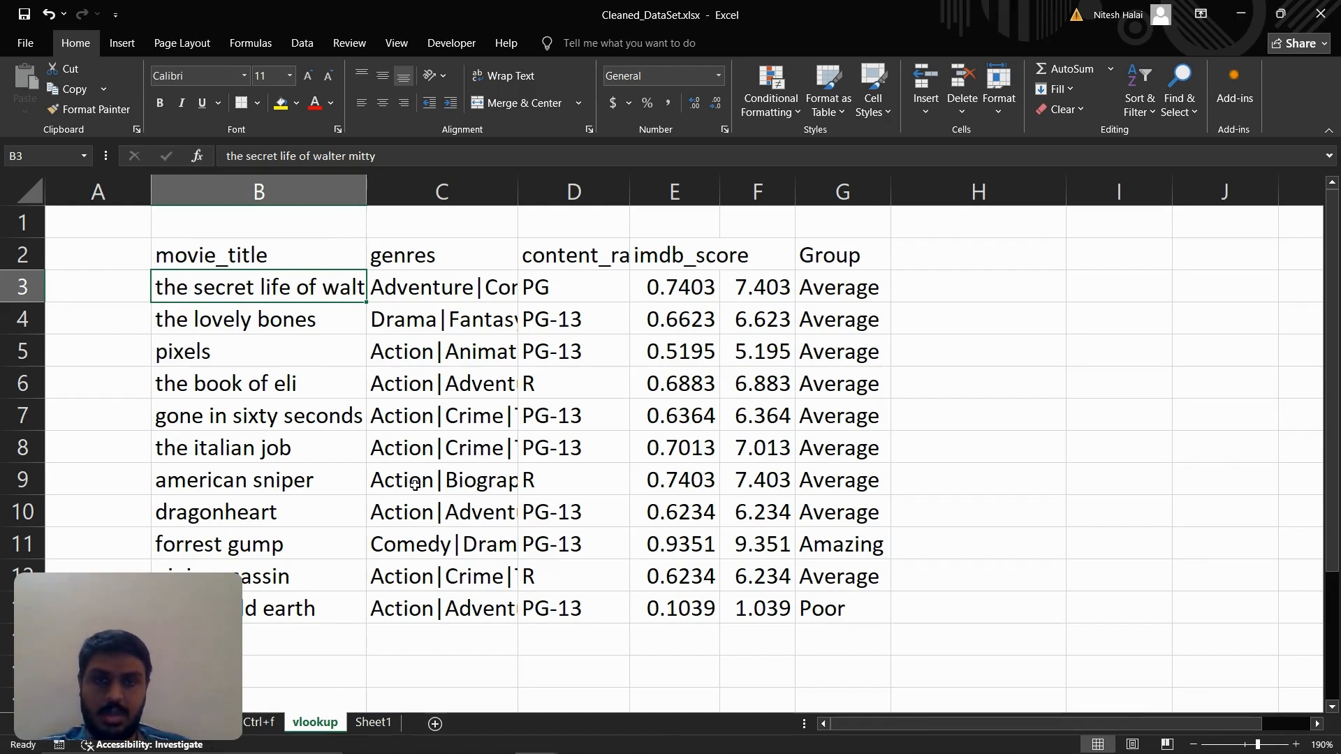
# Begin a MATCH formula in H3 of the vlookup sheet with movie title cell B3 as the lookup value
pyautogui.click(957, 285)
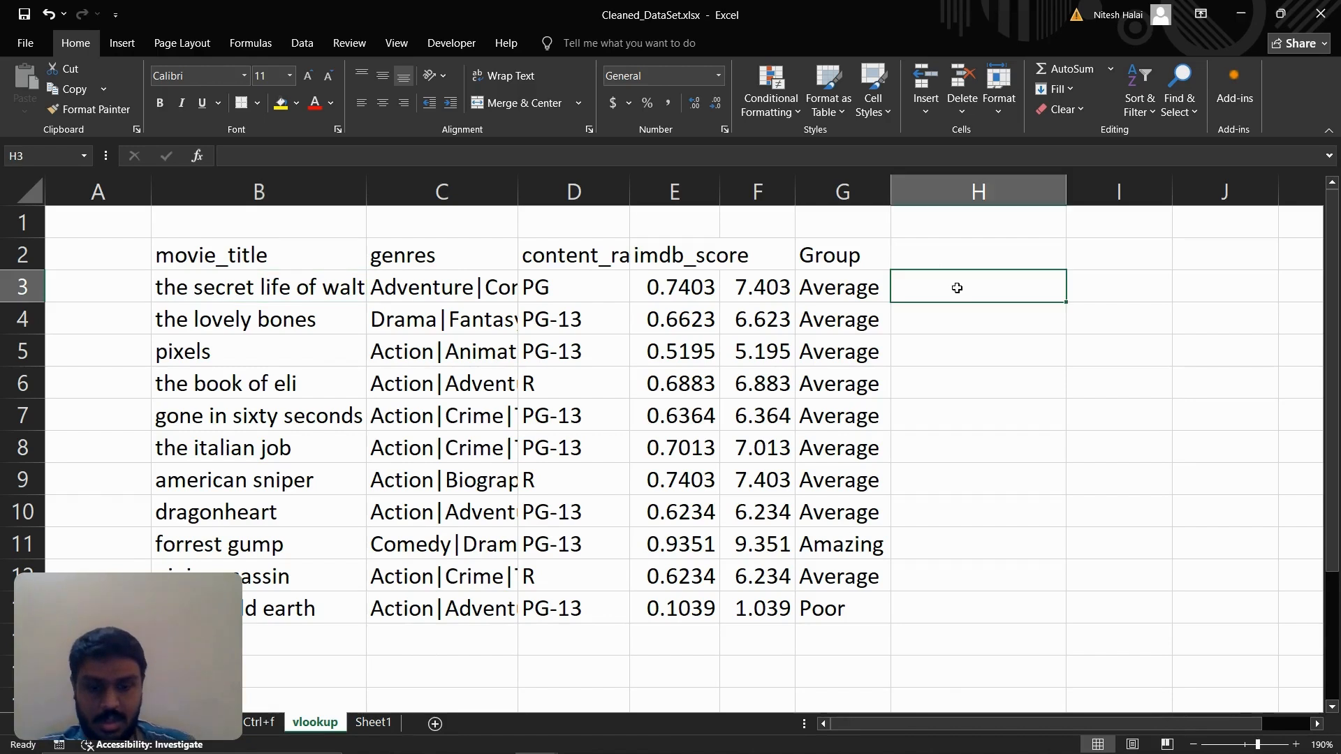
pyautogui.write('=match(')
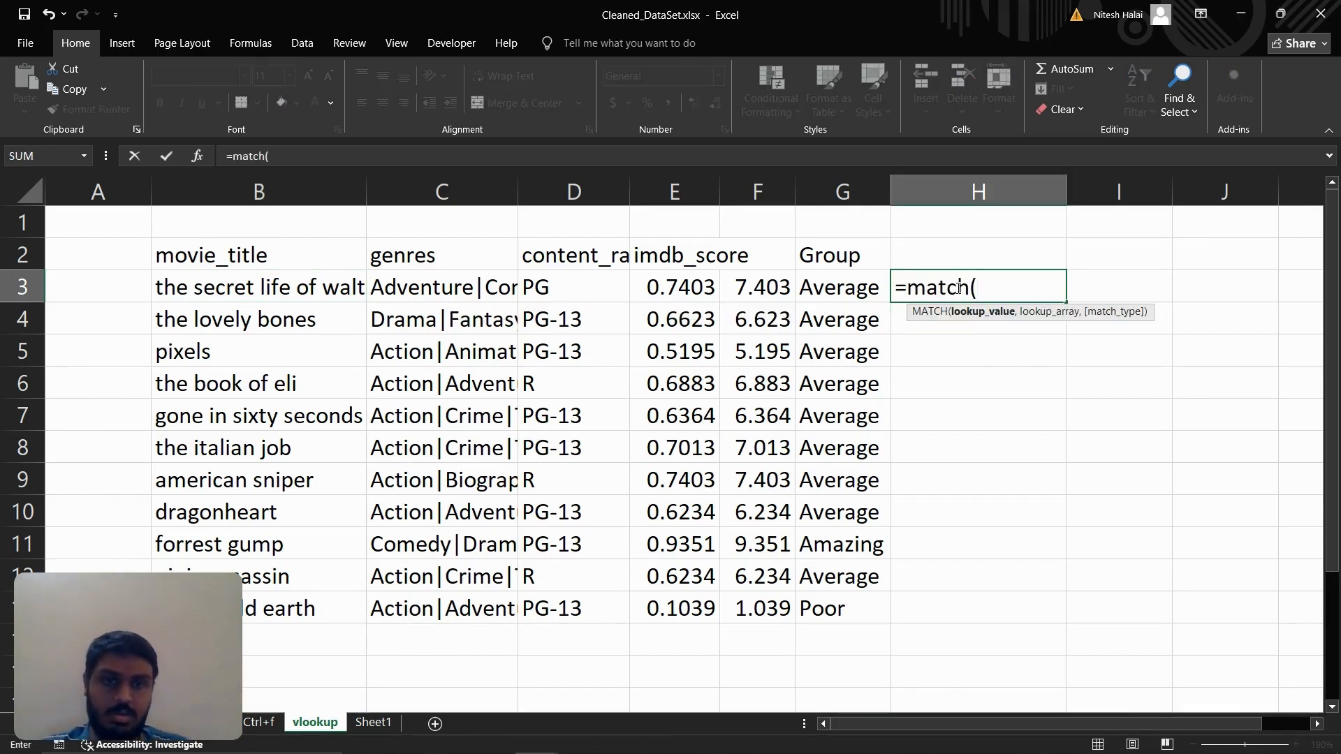
pyautogui.press('Left')
pyautogui.press('Left')
pyautogui.press('Left')
pyautogui.press('Left')
pyautogui.press('Left')
pyautogui.press('Left')
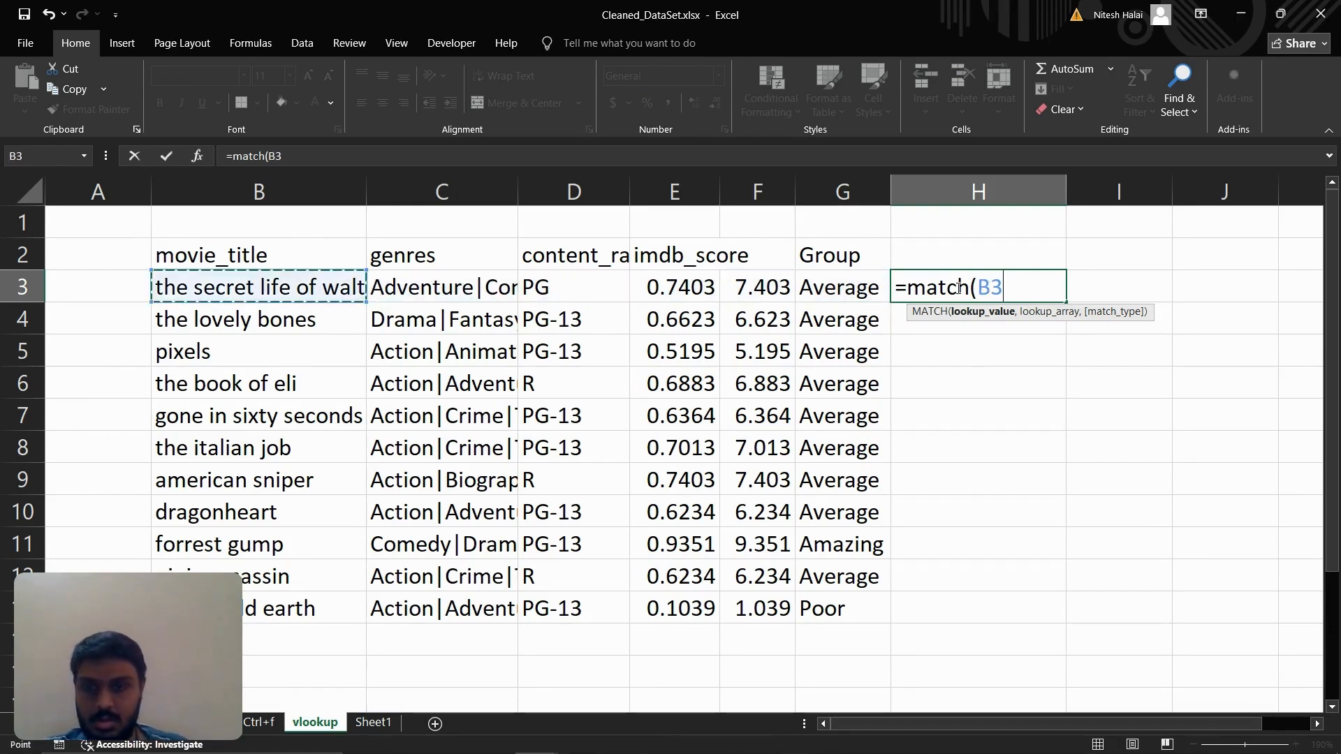
pyautogui.write(',')
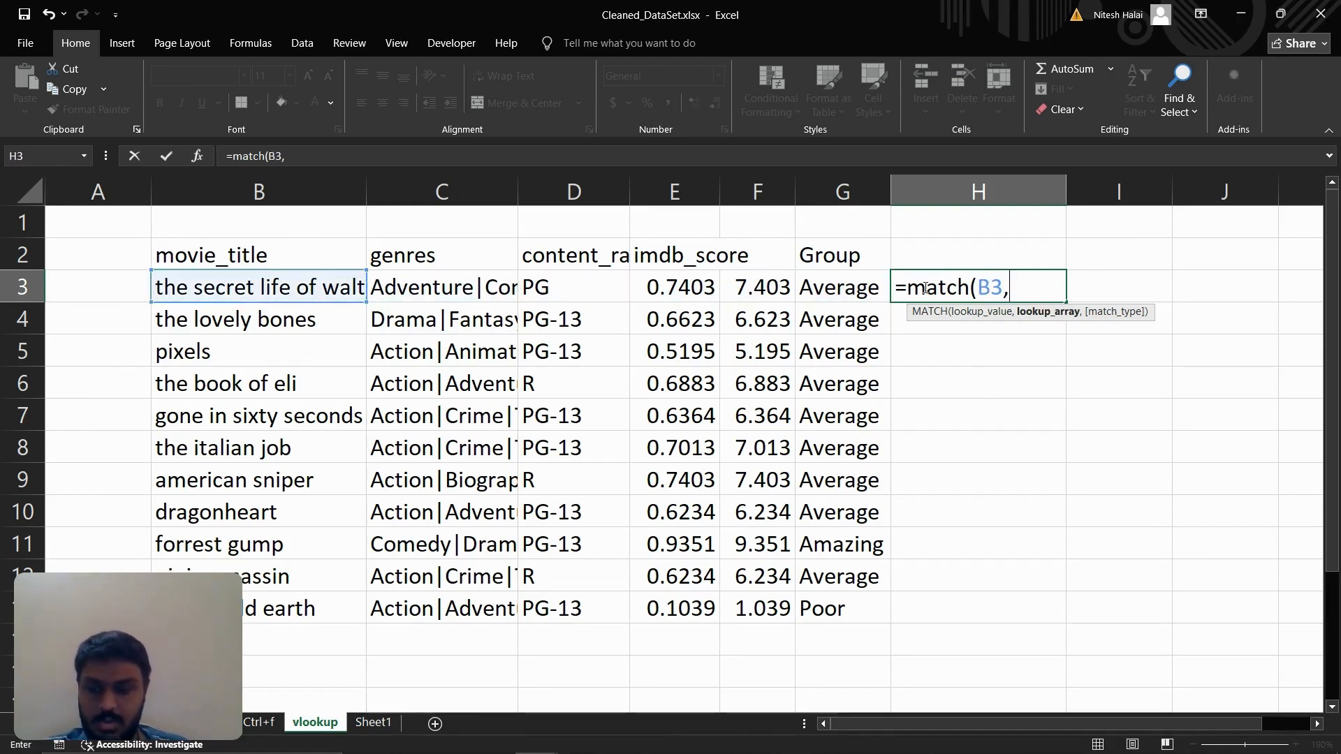
# Complete the MATCH formula with column B of Cleaned_DataSet as the lookup array and match type 0 for an exact match
pyautogui.hotkey('ctrl', 'pageup')
pyautogui.hotkey('ctrl', 'pageup')
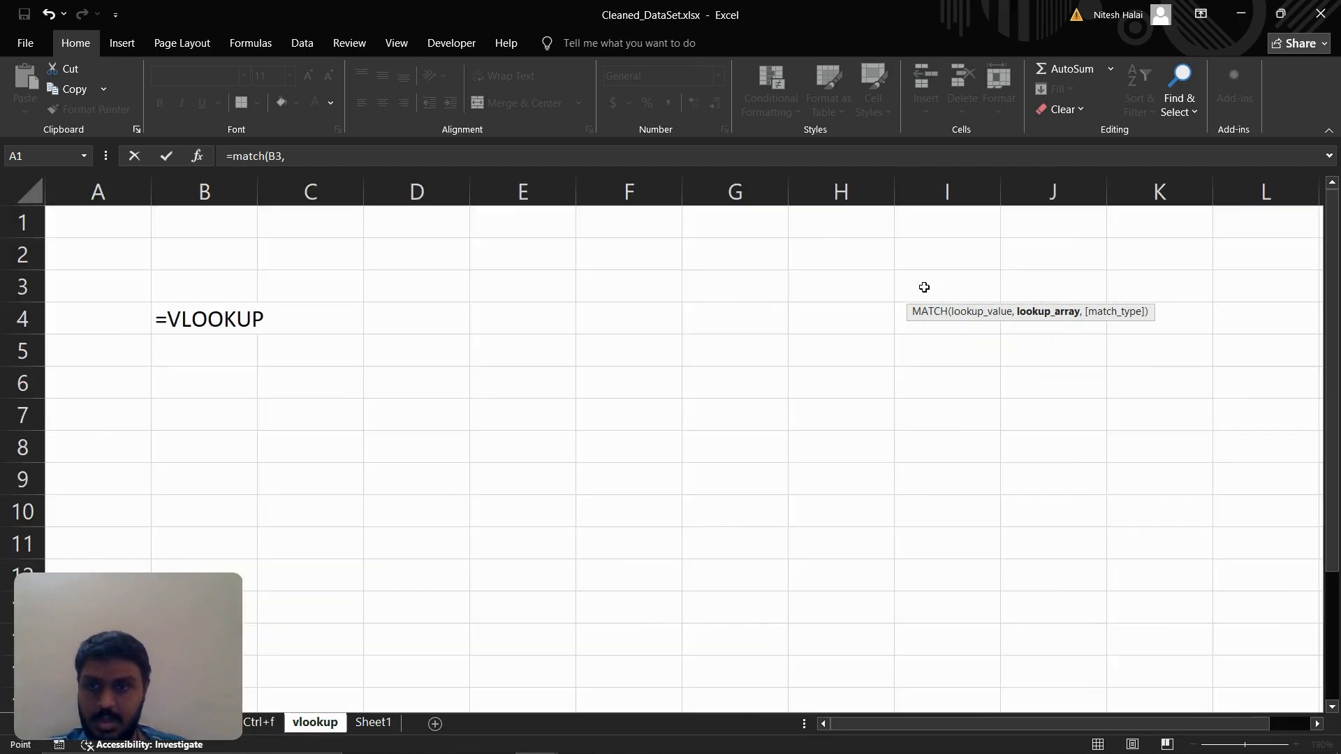
pyautogui.hotkey('ctrl', 'pagedown')
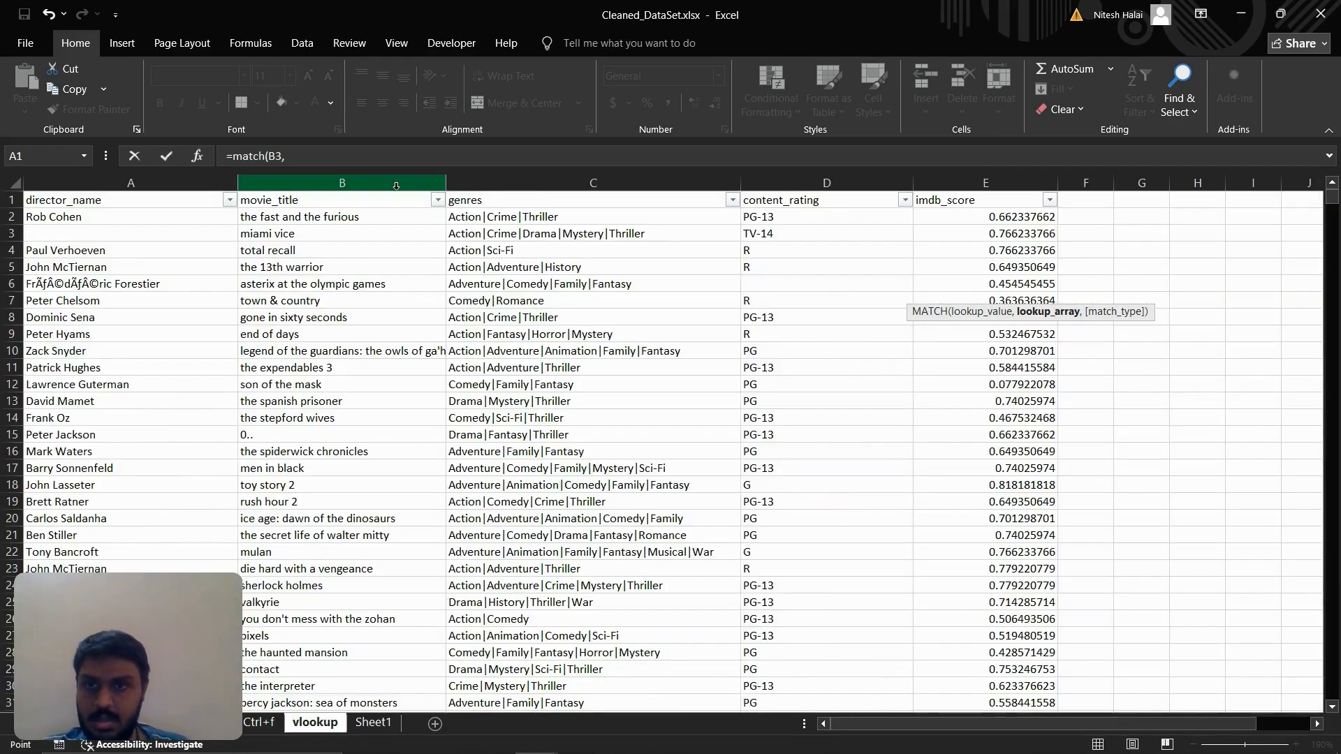
pyautogui.click(376, 183)
pyautogui.write(',')
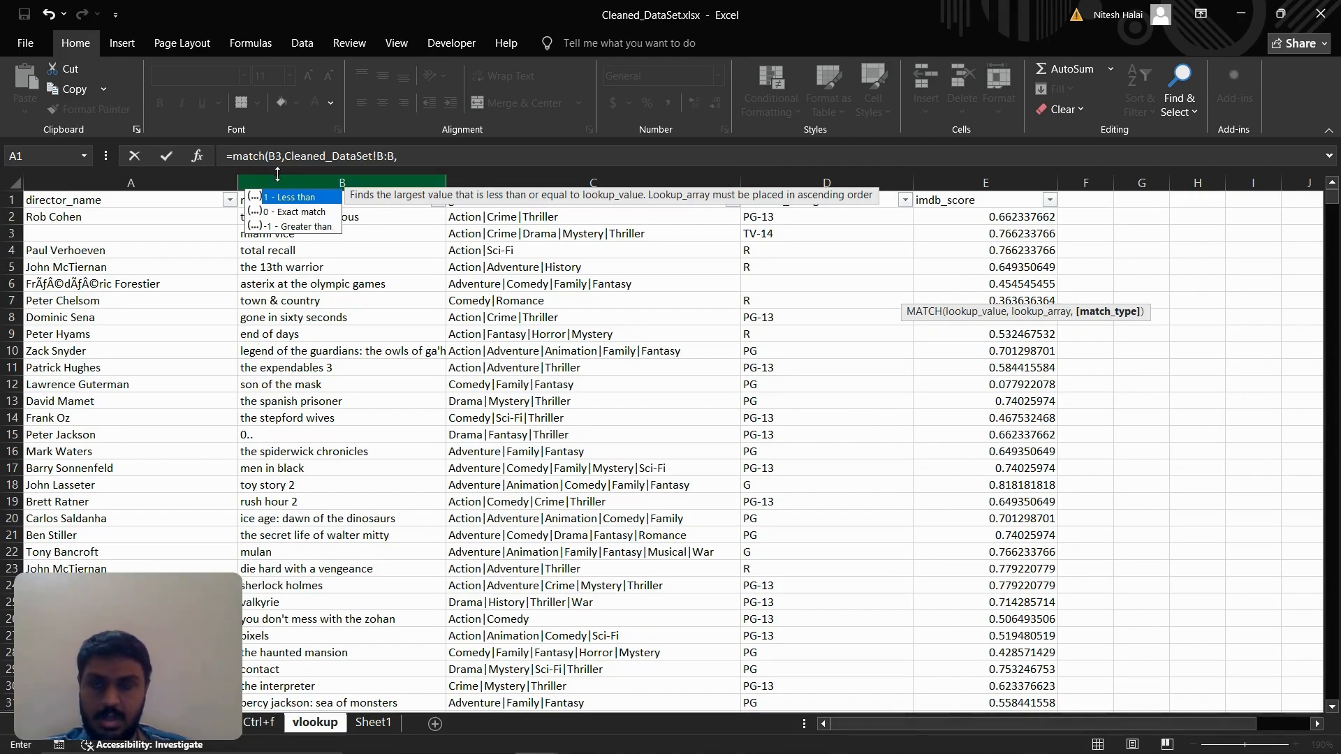
pyautogui.doubleClick(261, 212)
pyautogui.press('Return')
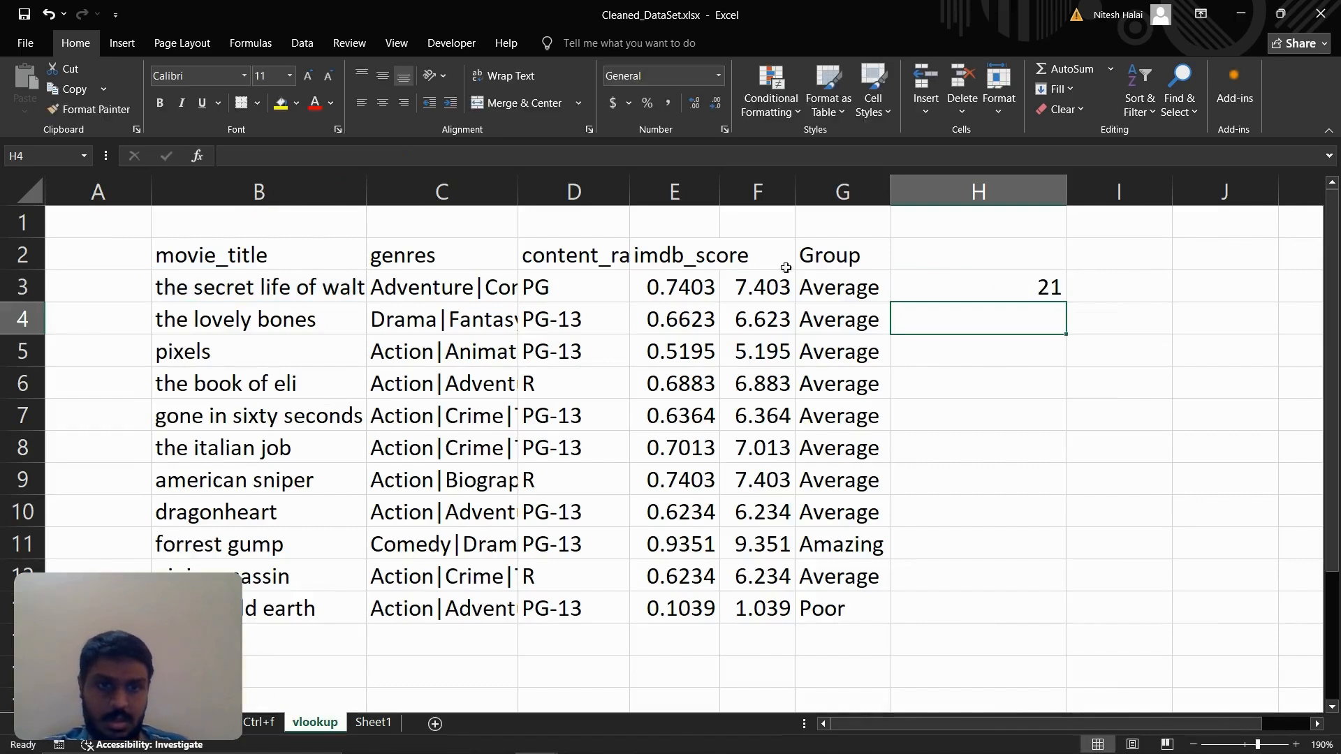
# Fill the MATCH formula from H3 down to H13 and narrow column H
pyautogui.click(993, 292)
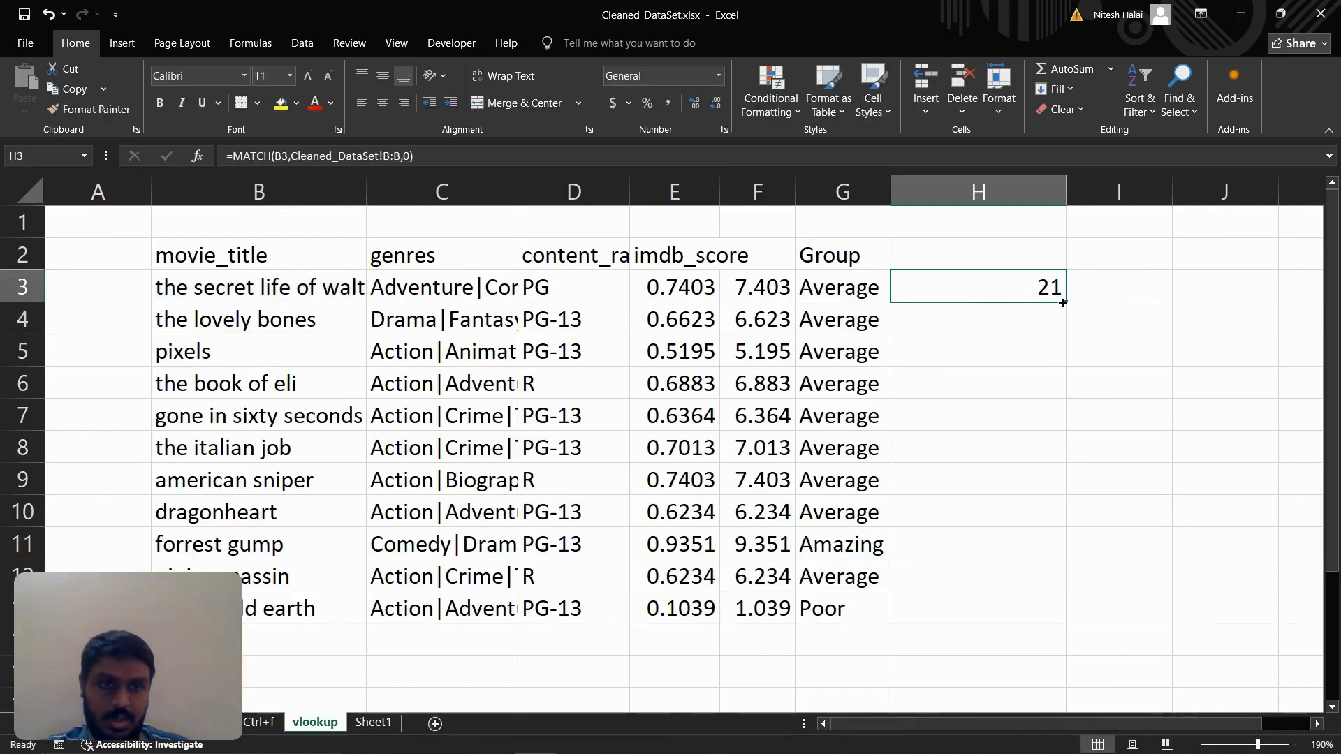
pyautogui.moveTo(1063, 302); pyautogui.dragTo(1012, 614)
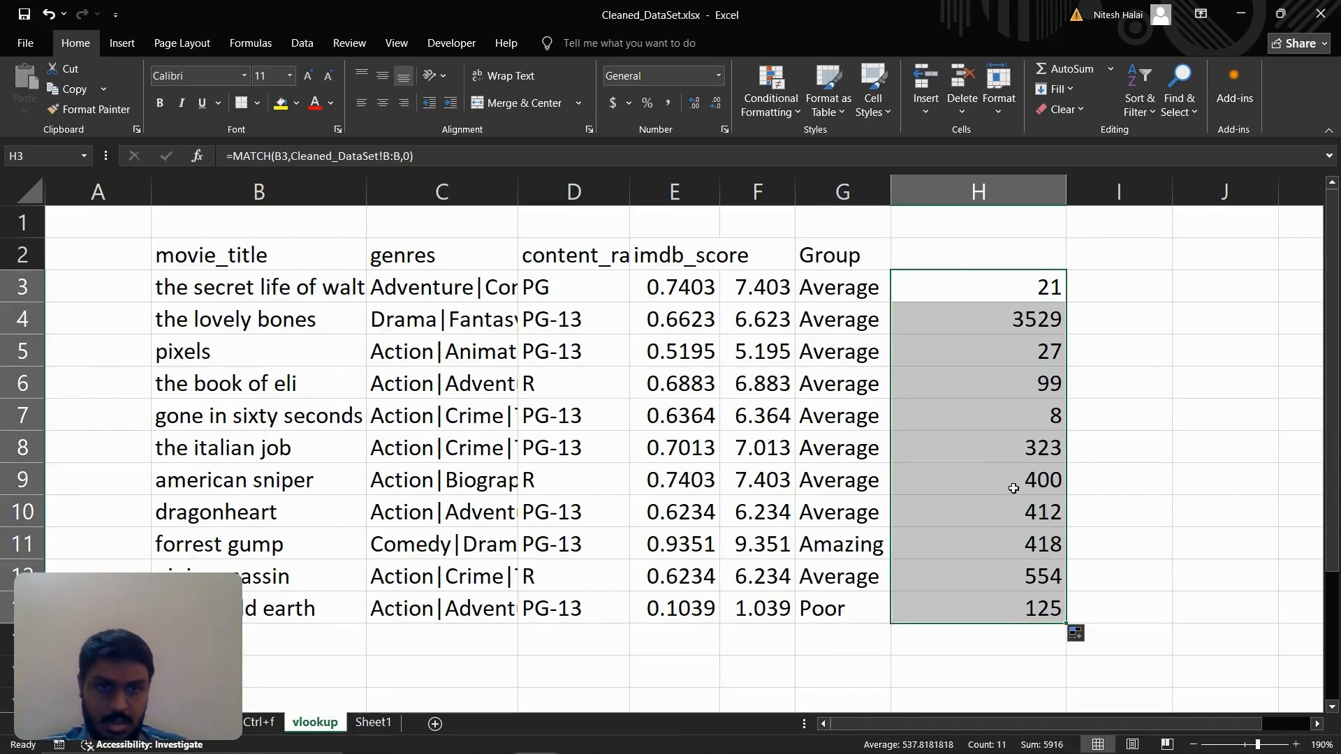
pyautogui.moveTo(1066, 193); pyautogui.dragTo(988, 212)
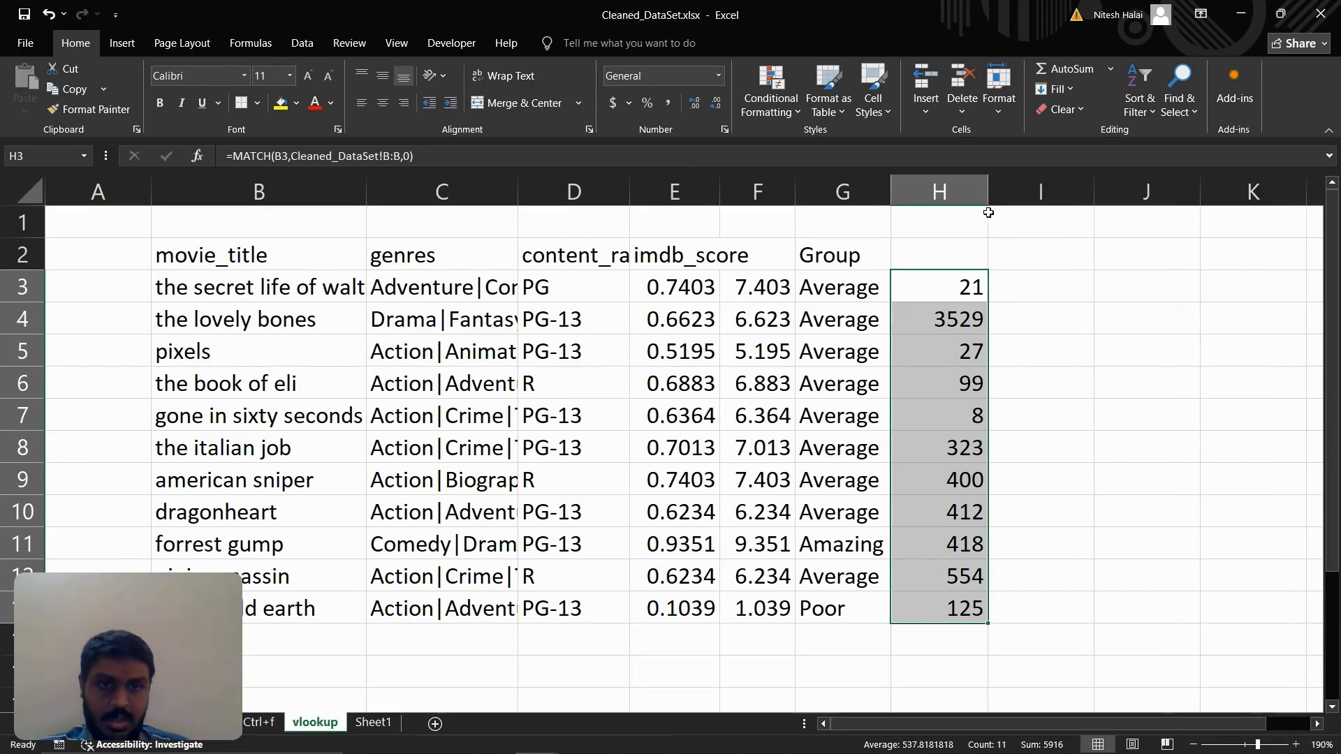
pyautogui.click(929, 278)
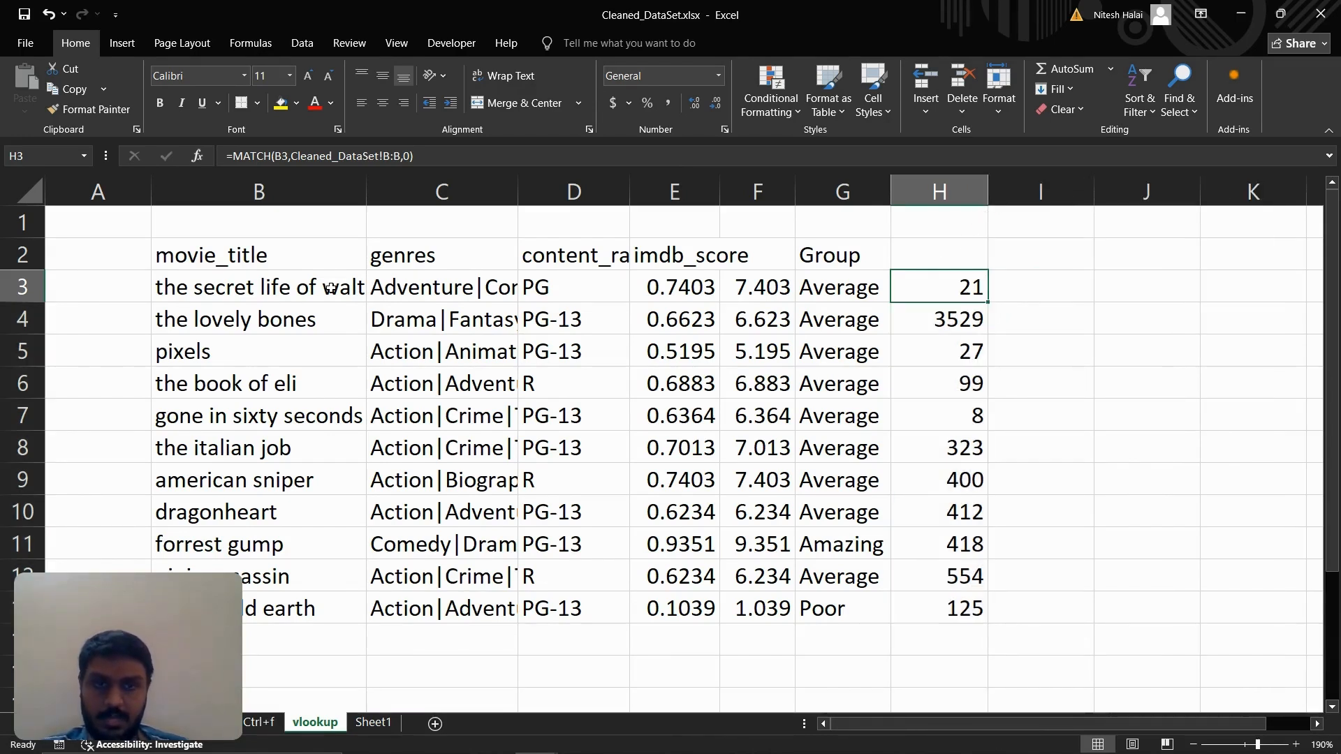
# Search the Cleaned_DataSet sheet for "the lovely bones" and compare its row number with the MATCH result in H4
pyautogui.click(301, 316)
pyautogui.hotkey('ctrl', 'c')
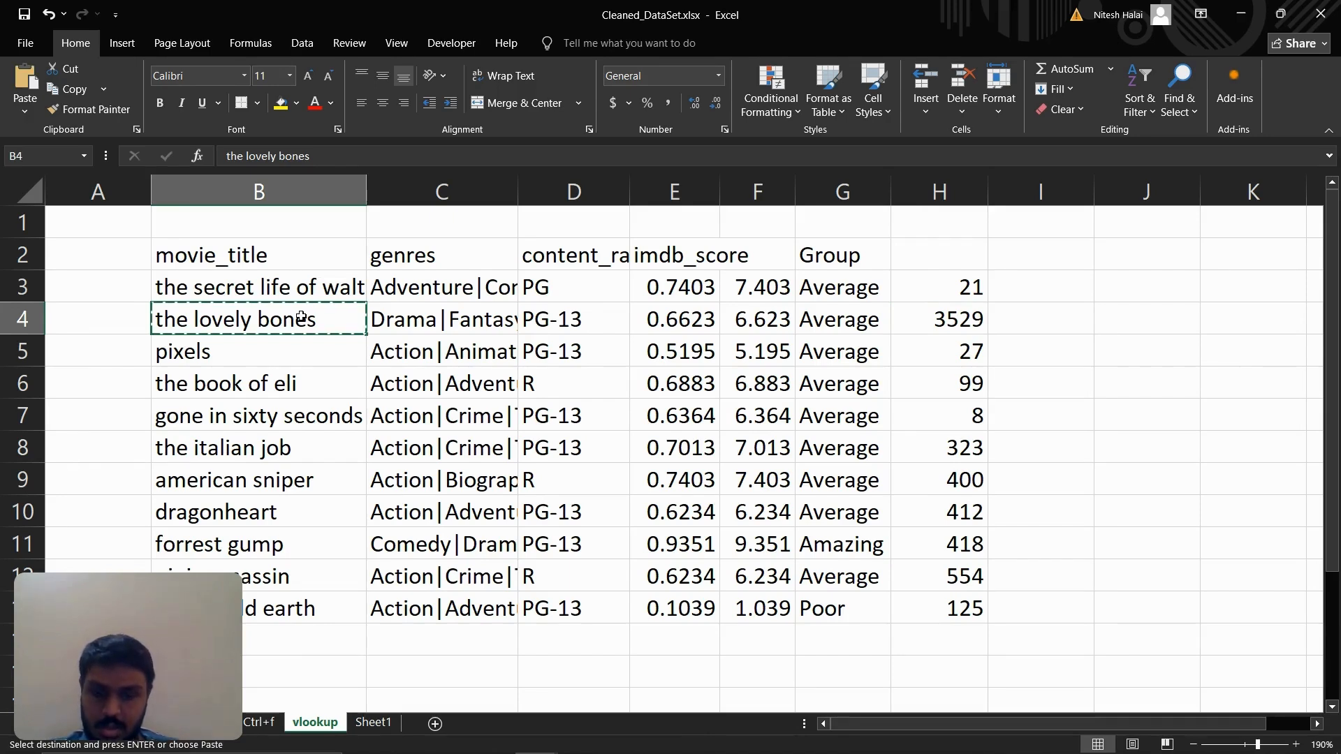
pyautogui.hotkey('ctrl', 'pageup')
pyautogui.hotkey('ctrl', 'pageup')
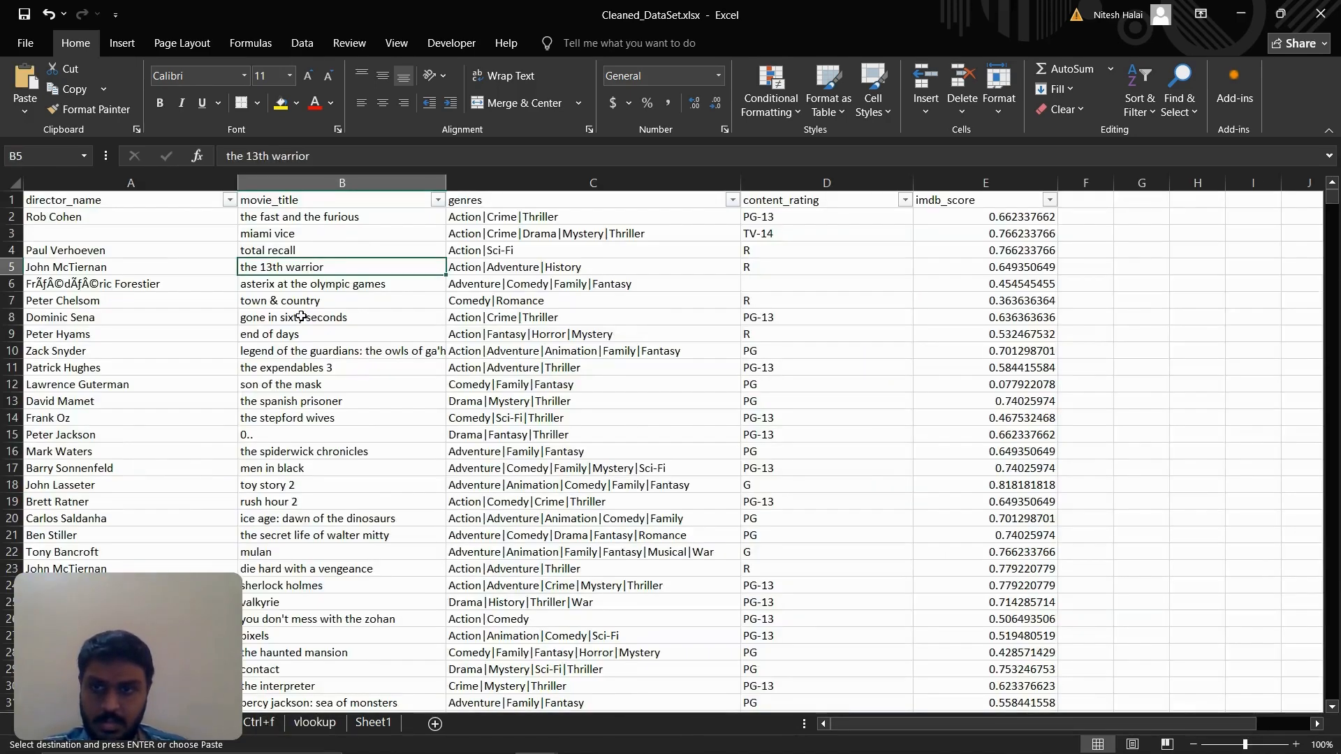
pyautogui.hotkey('ctrl', 'f')
pyautogui.hotkey('ctrl', 'v')
pyautogui.press('Return')
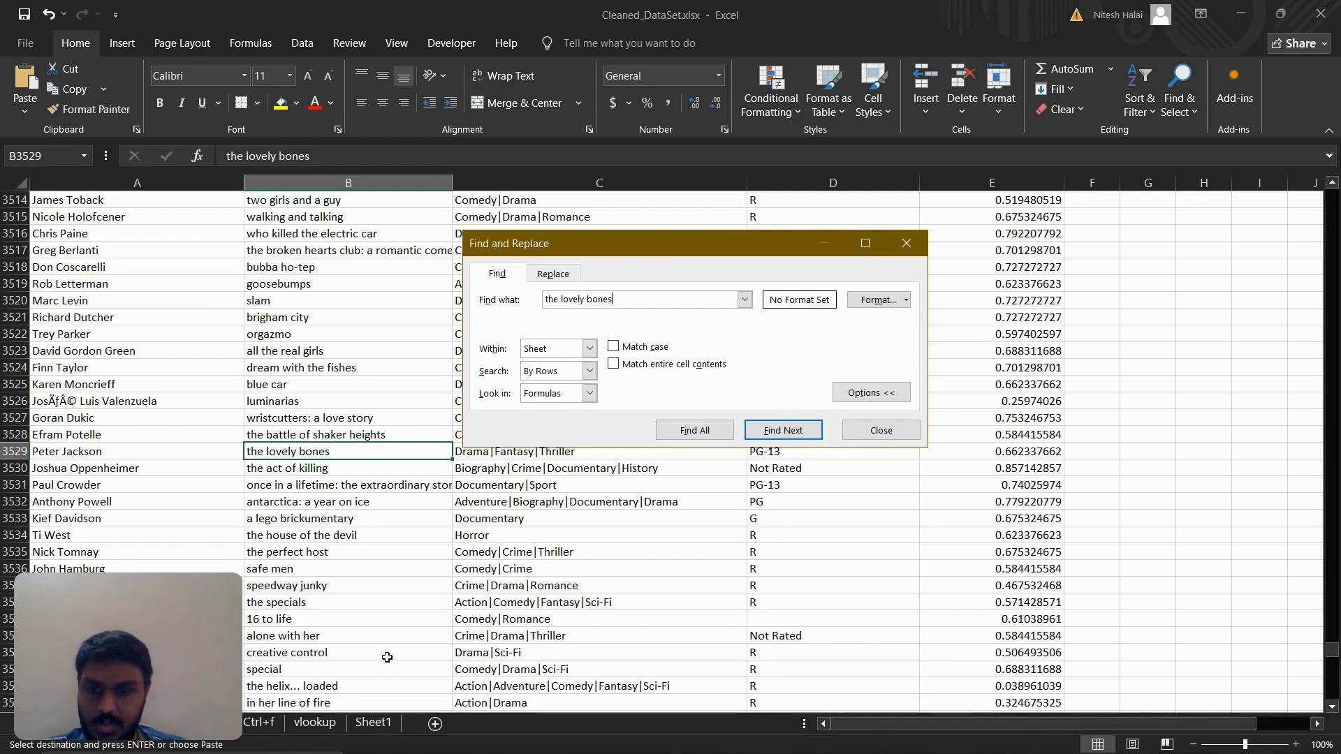
pyautogui.click(315, 723)
pyautogui.click(984, 314)
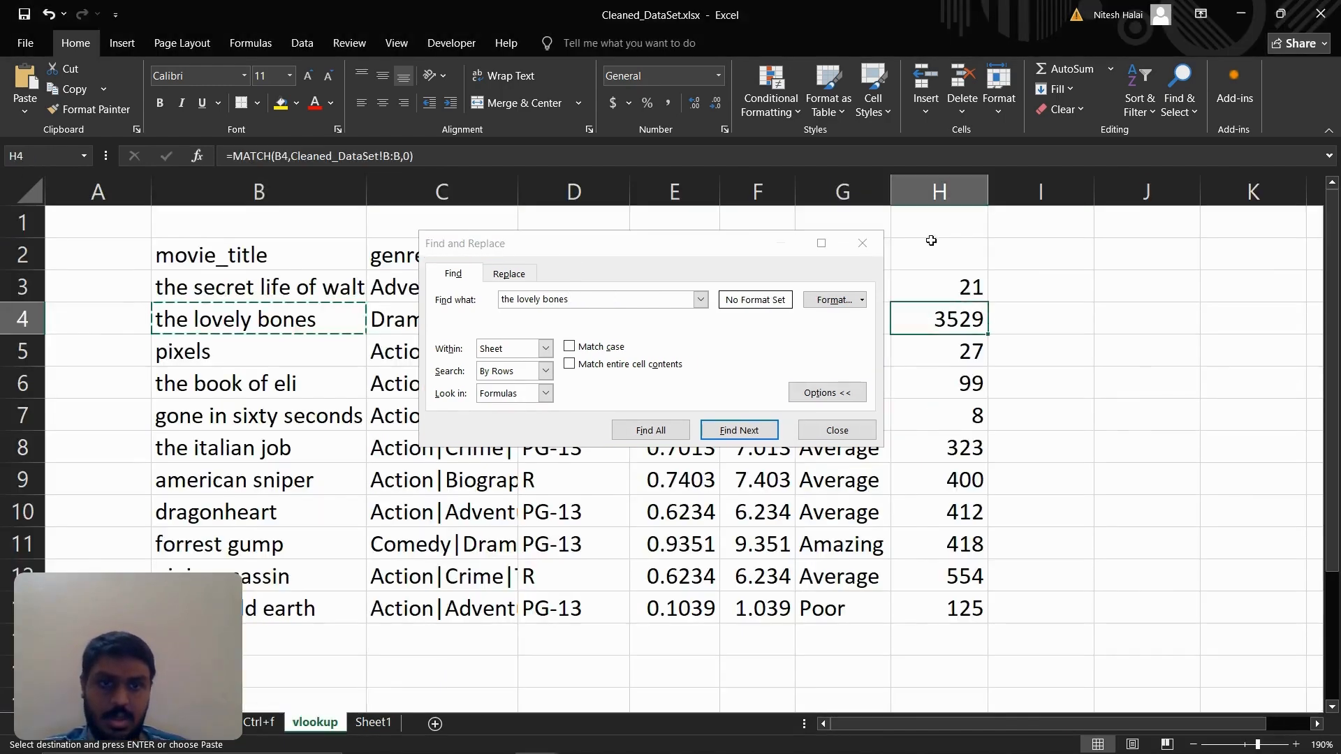
pyautogui.click(866, 238)
pyautogui.click(915, 288)
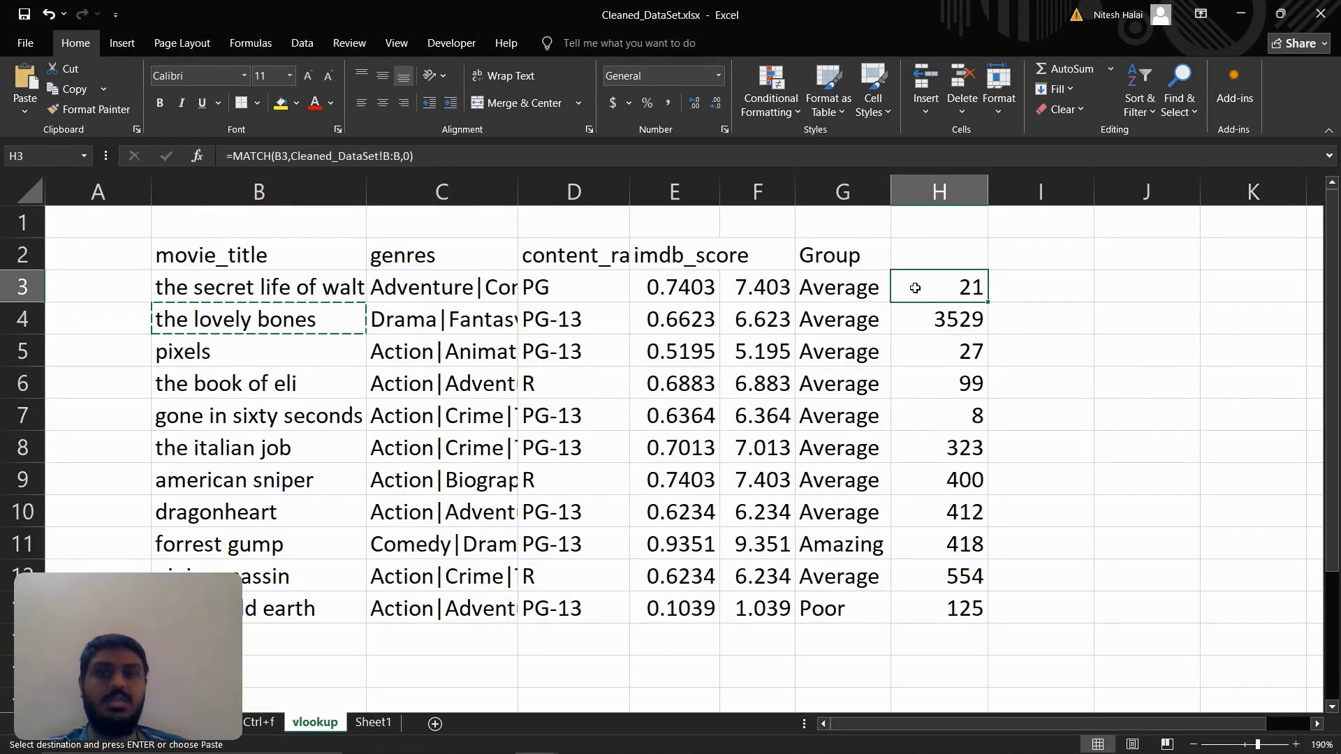
pyautogui.click(1022, 288)
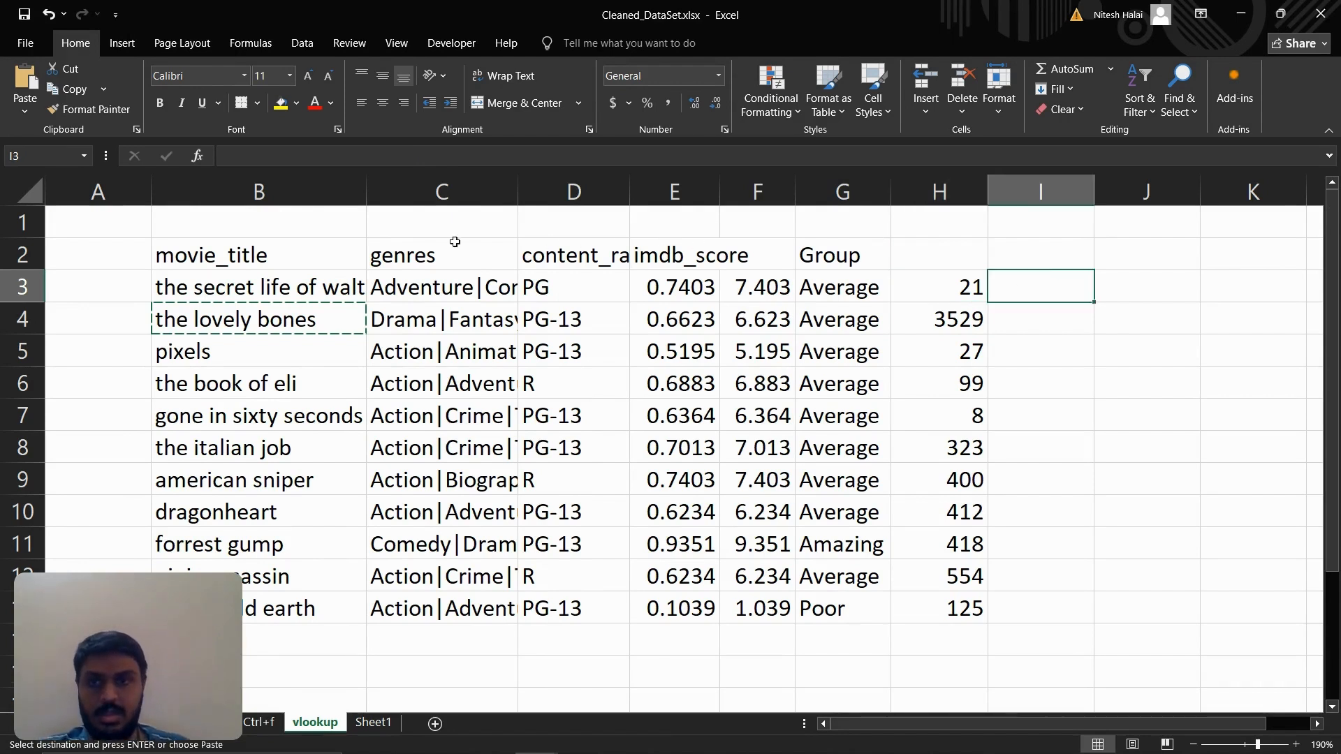
pyautogui.click(311, 220)
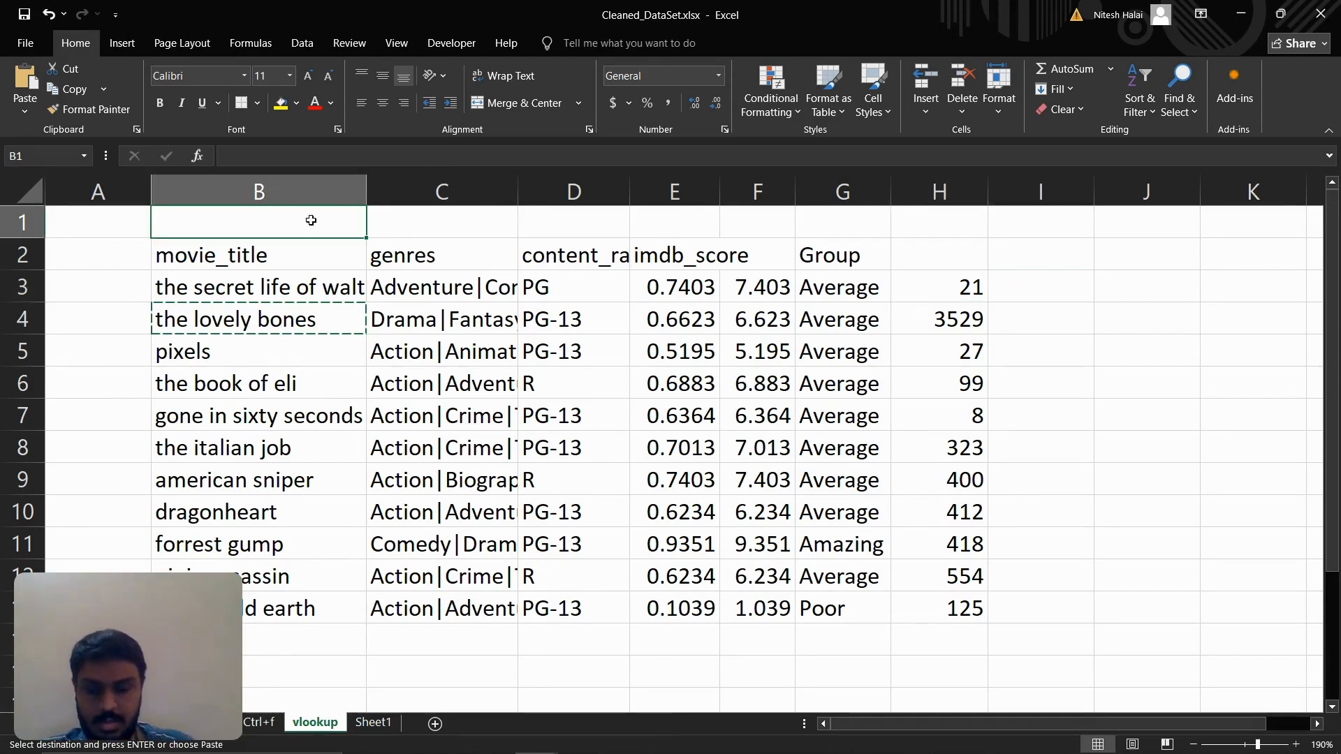
pyautogui.write('=index')
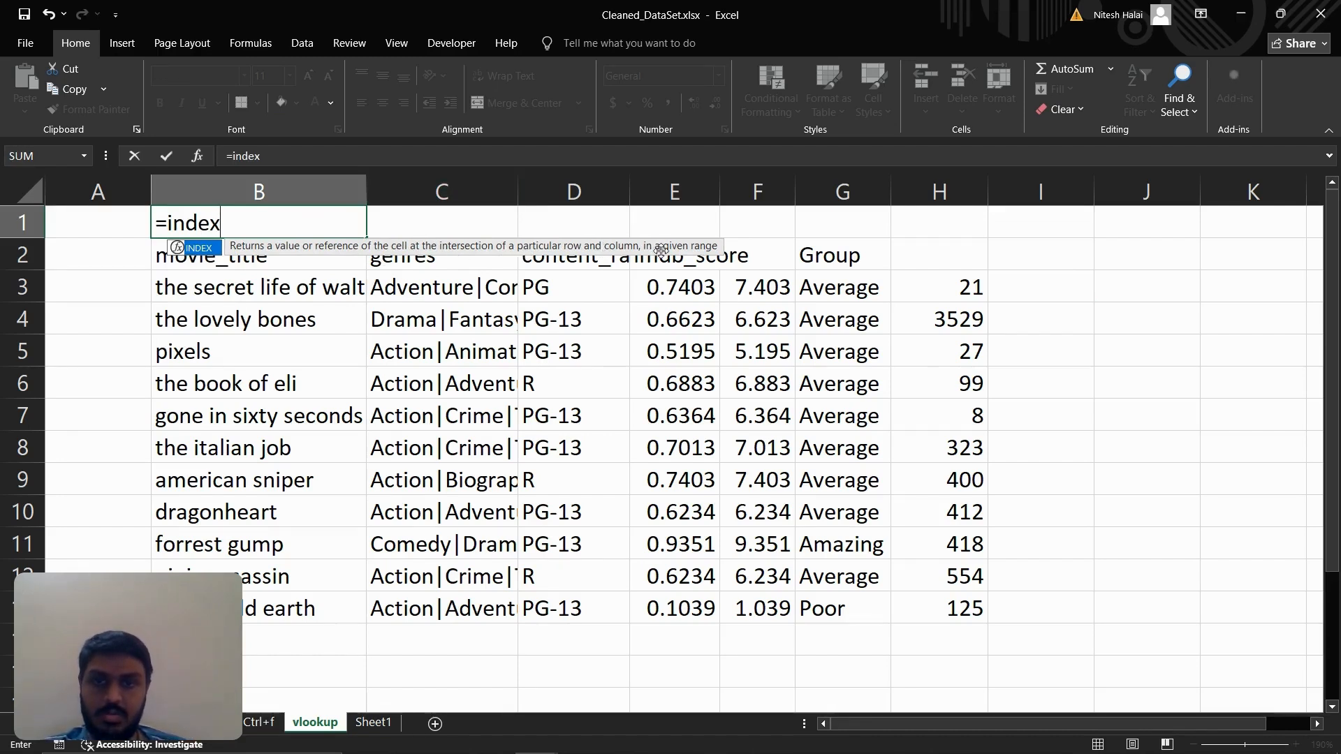
pyautogui.press('BackSpace')
pyautogui.press('BackSpace')
pyautogui.press('BackSpace')
pyautogui.press('BackSpace')
pyautogui.press('BackSpace')
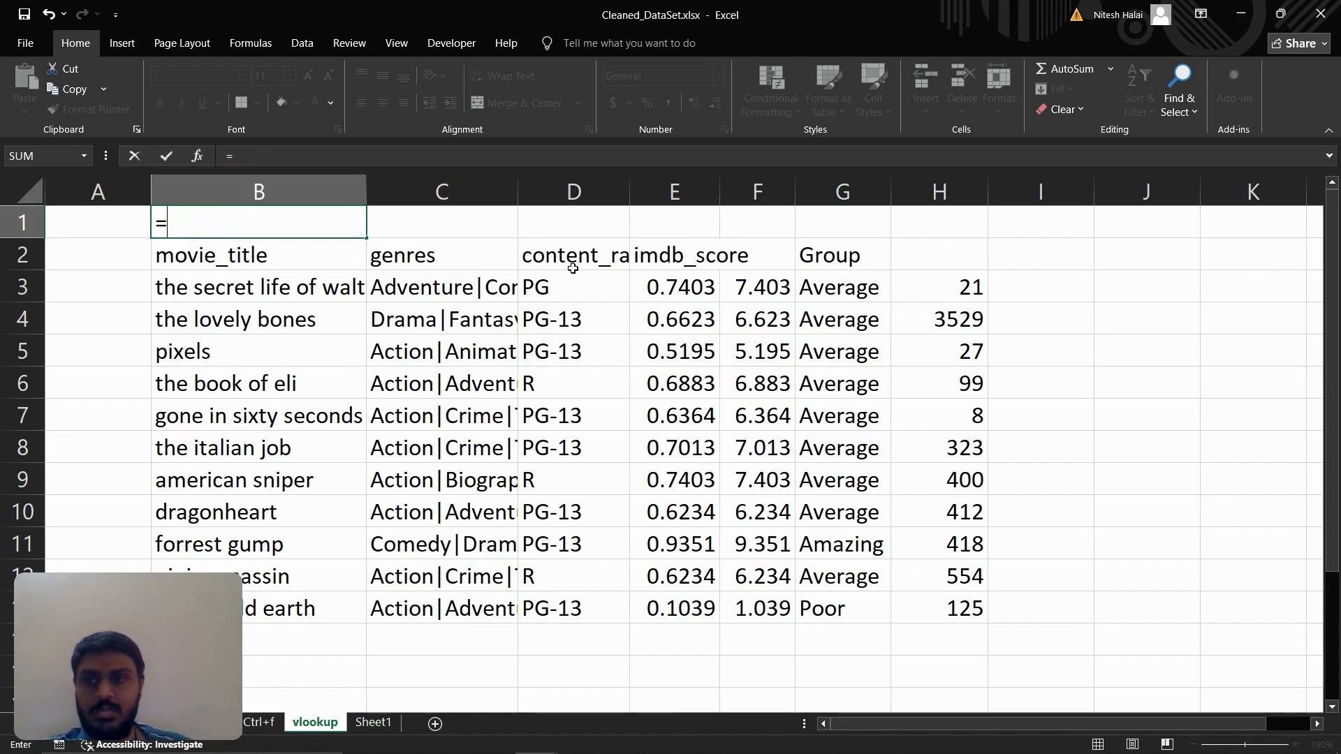
pyautogui.press('BackSpace')
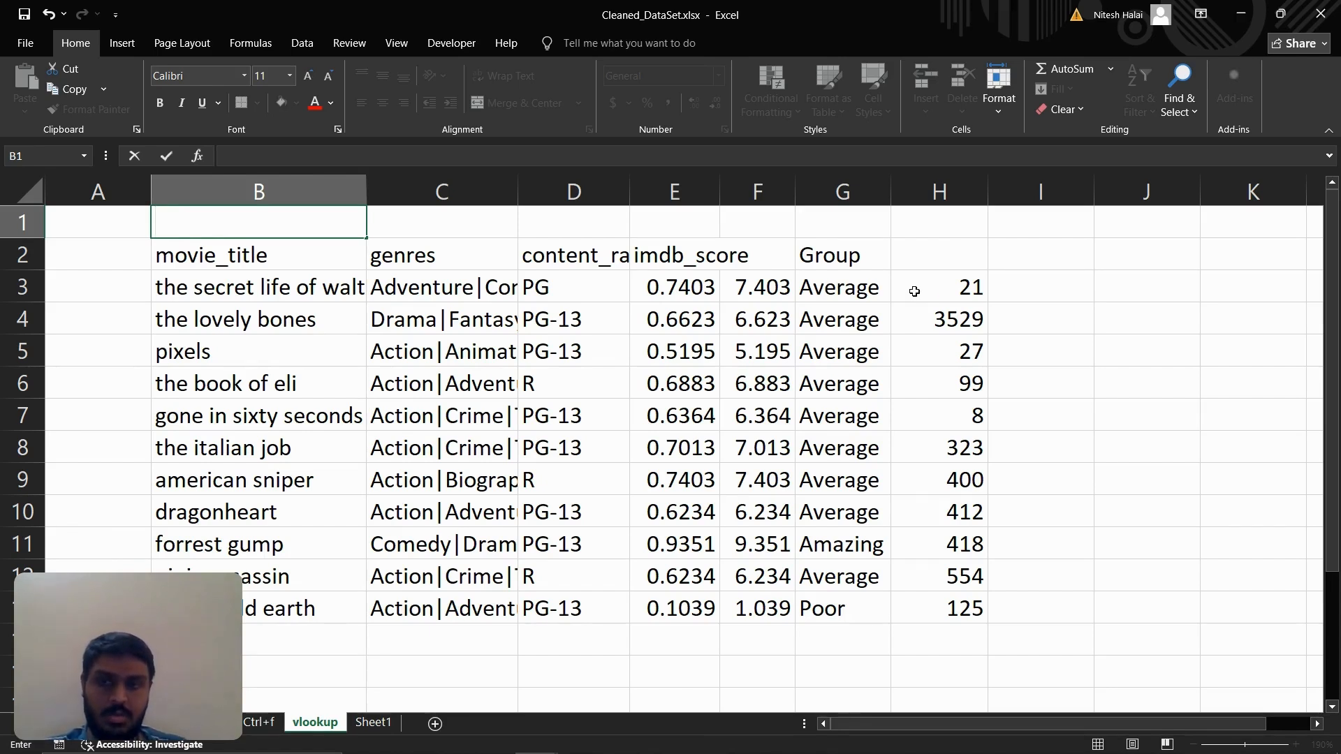
# Review the MATCH formula in H3 and the arguments of the INDEX function in B1, leaving B1 empty
pyautogui.click(914, 291)
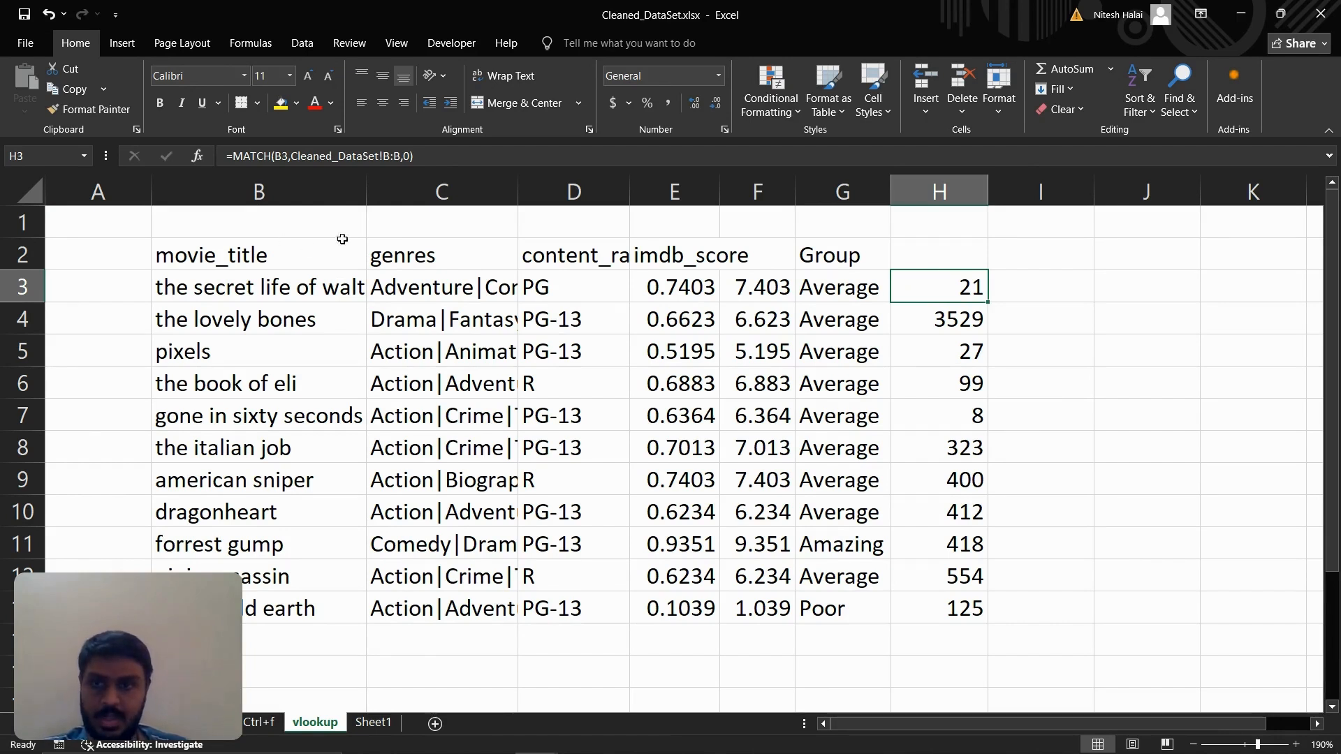
pyautogui.click(295, 219)
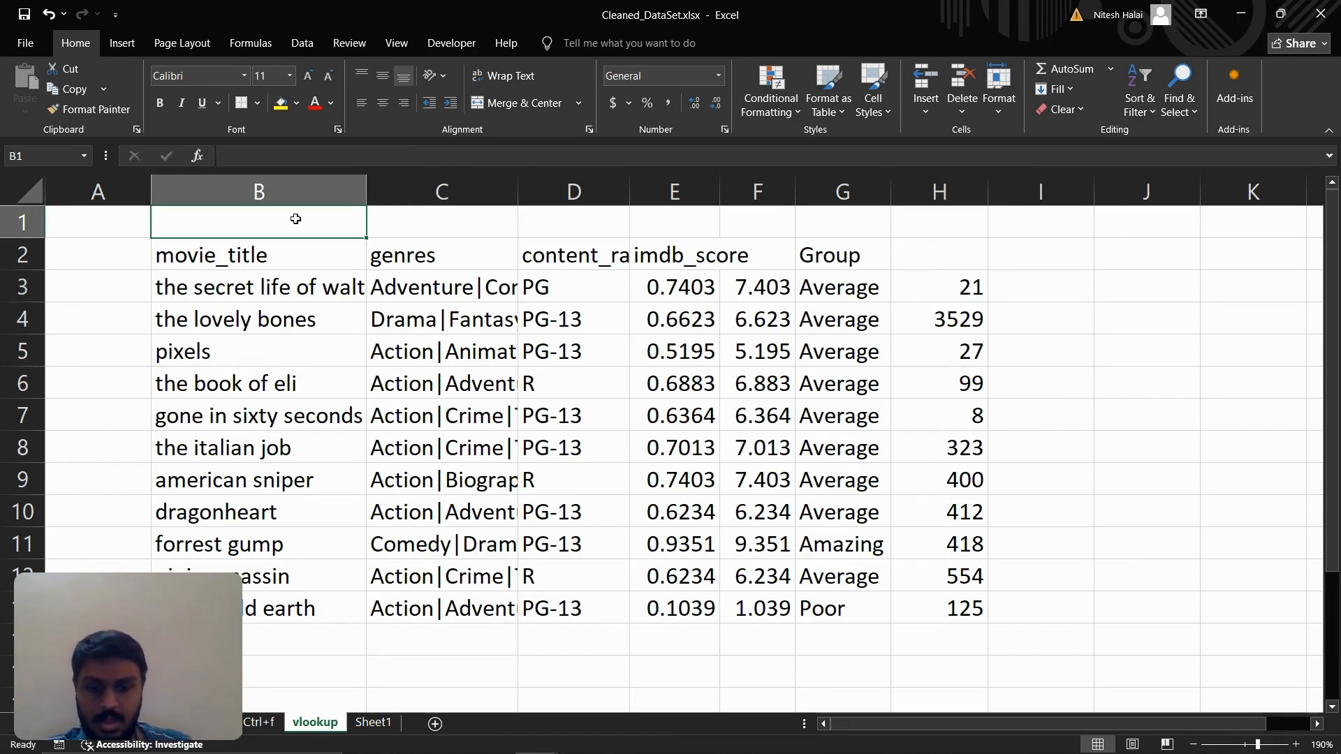
pyautogui.write('=inde')
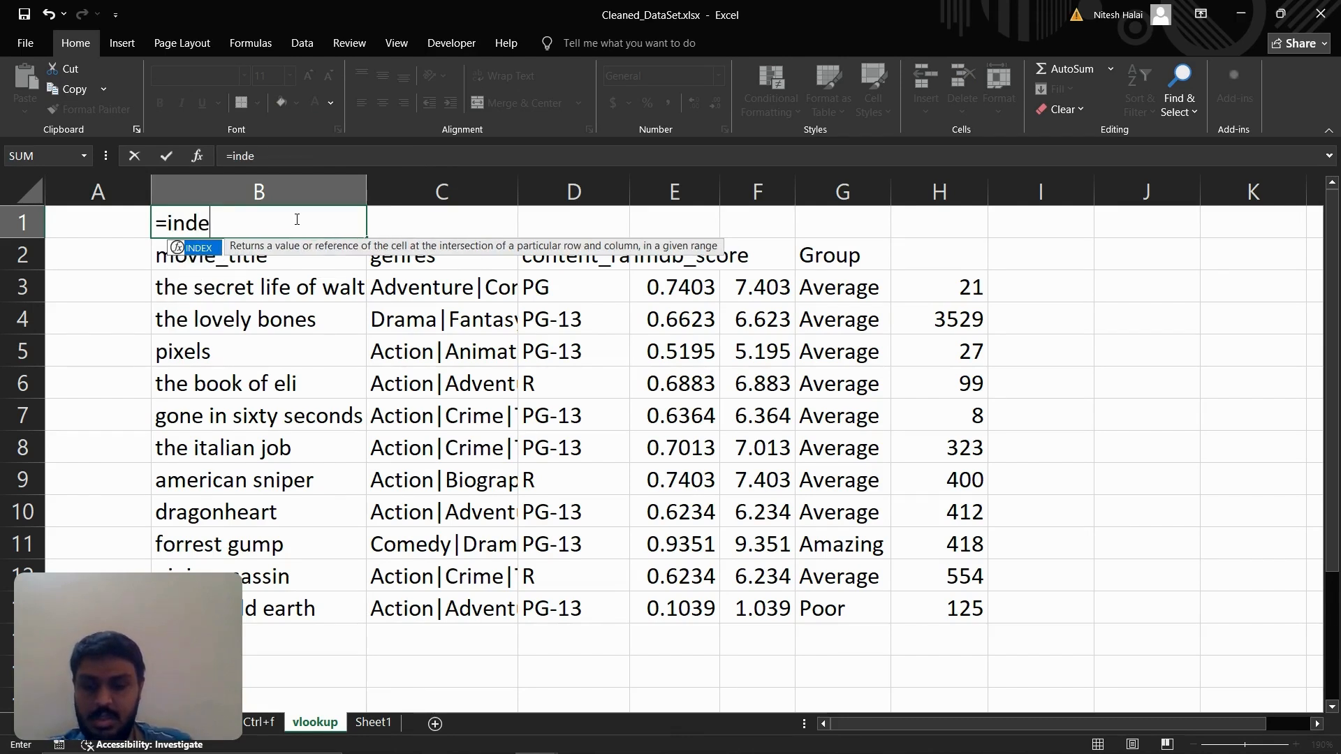
pyautogui.write('x(')
pyautogui.press('BackSpace')
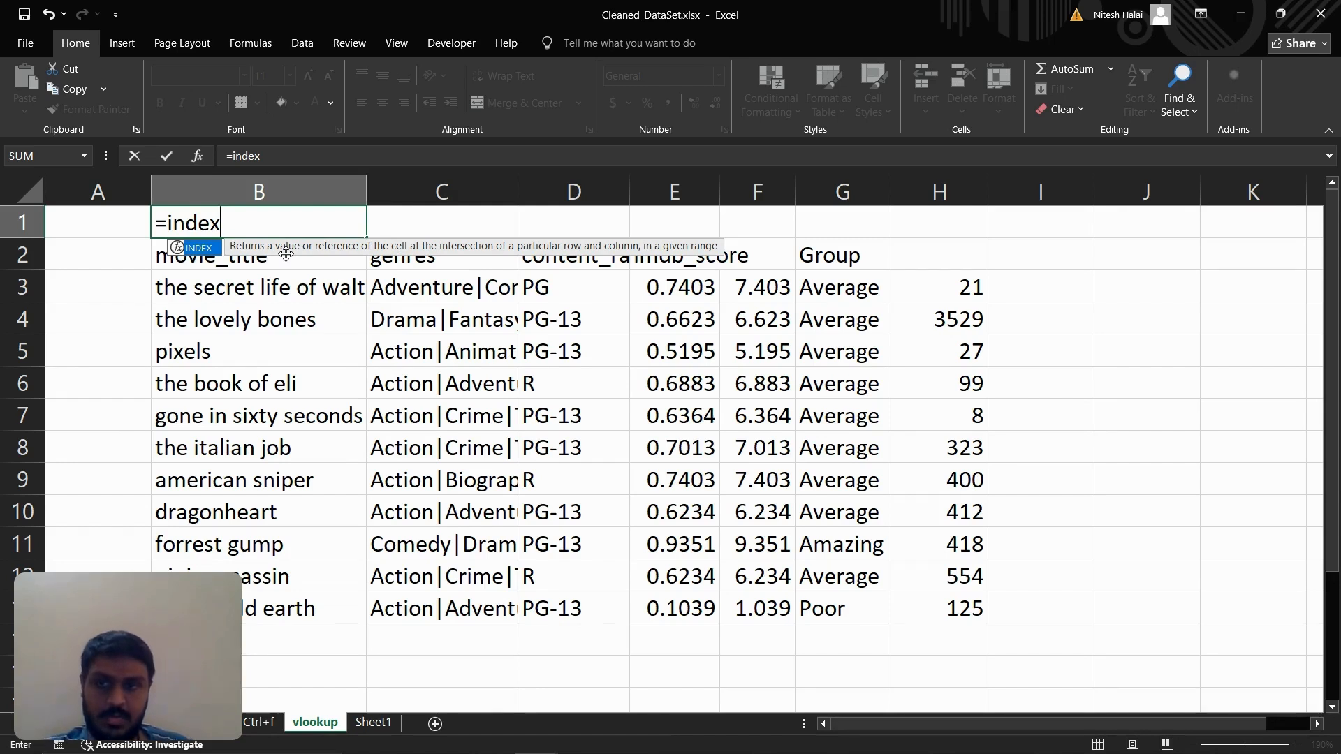
pyautogui.write('(')
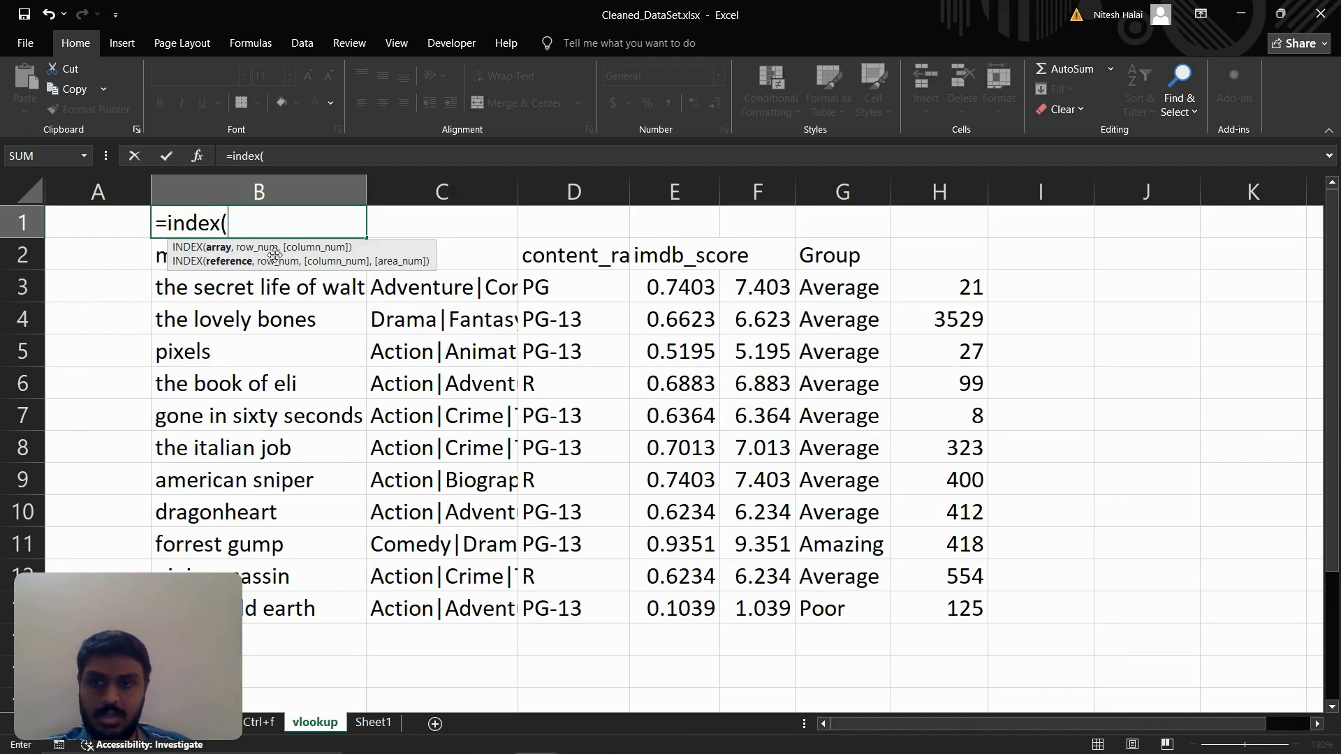
pyautogui.press('BackSpace')
pyautogui.press('BackSpace')
pyautogui.press('BackSpace')
pyautogui.press('BackSpace')
pyautogui.press('Escape')
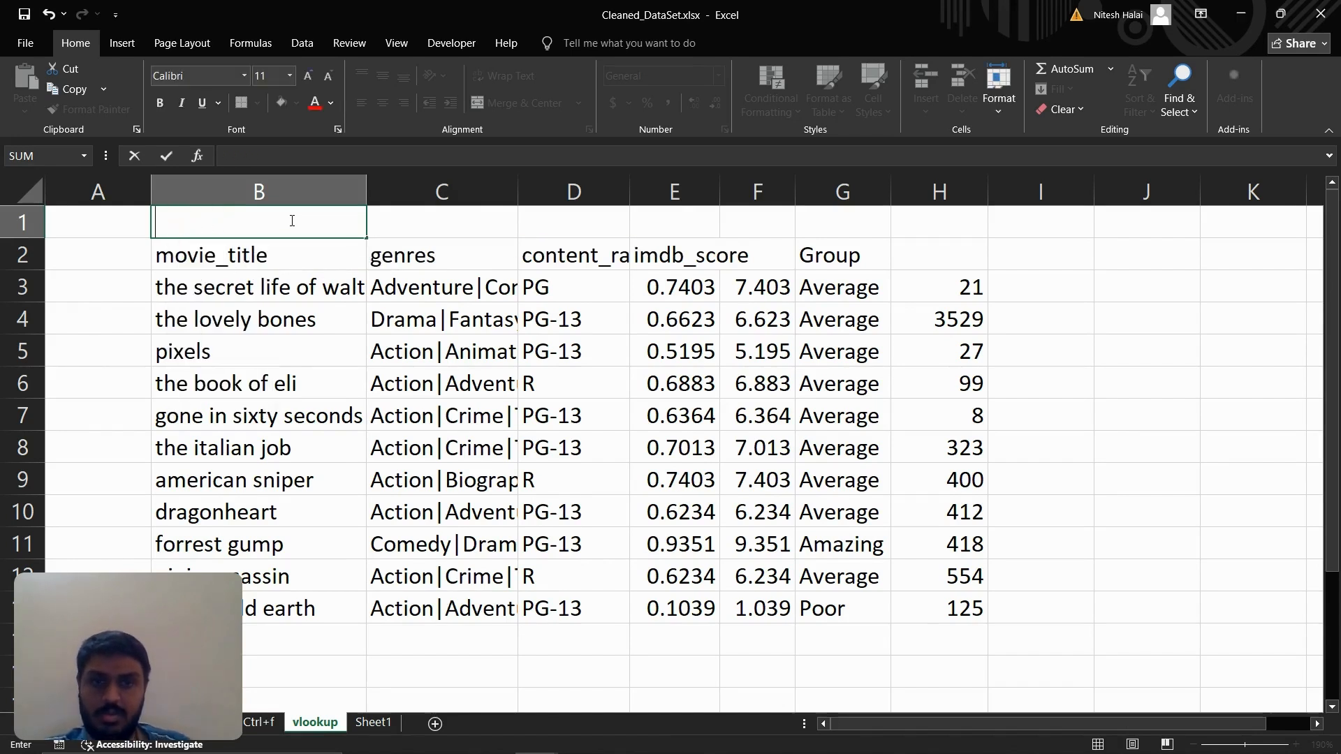
# Start an INDEX formula in cell I3, beside the MATCH result of the first movie
pyautogui.click(1037, 307)
pyautogui.click(1016, 287)
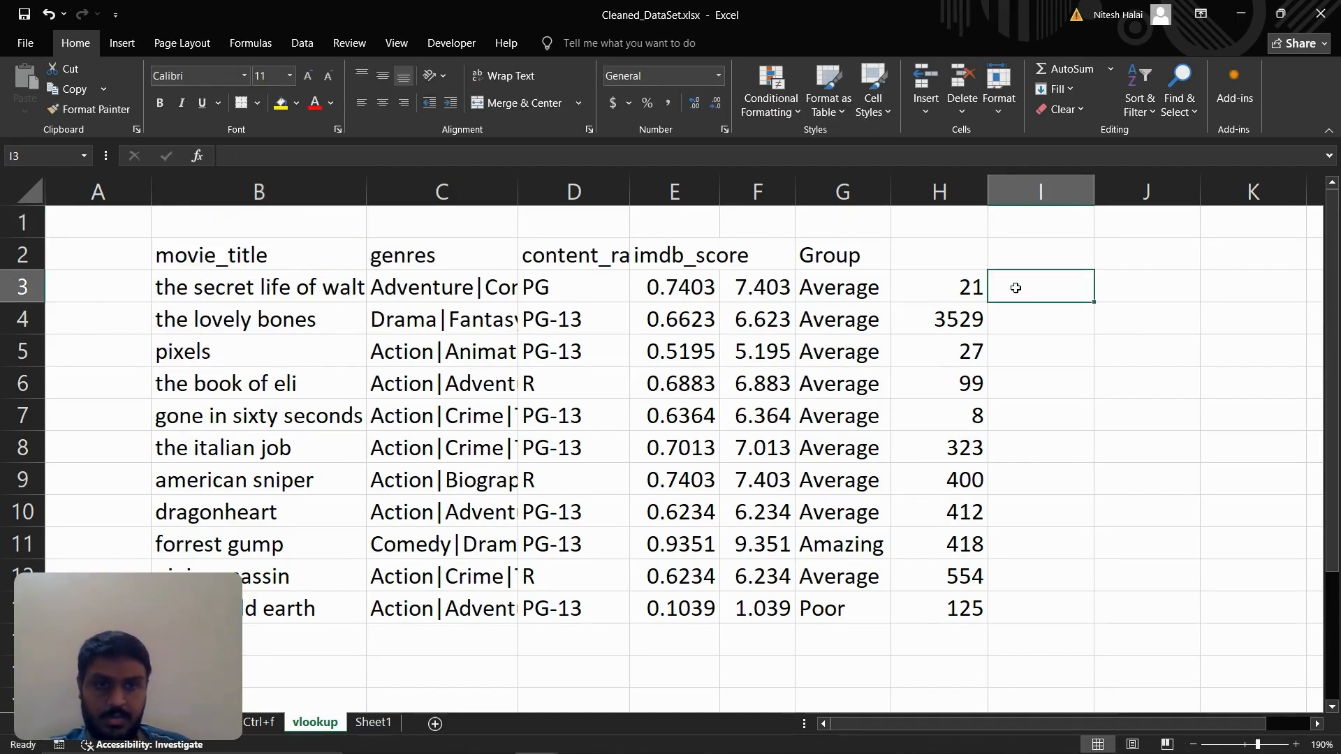
pyautogui.write('inde')
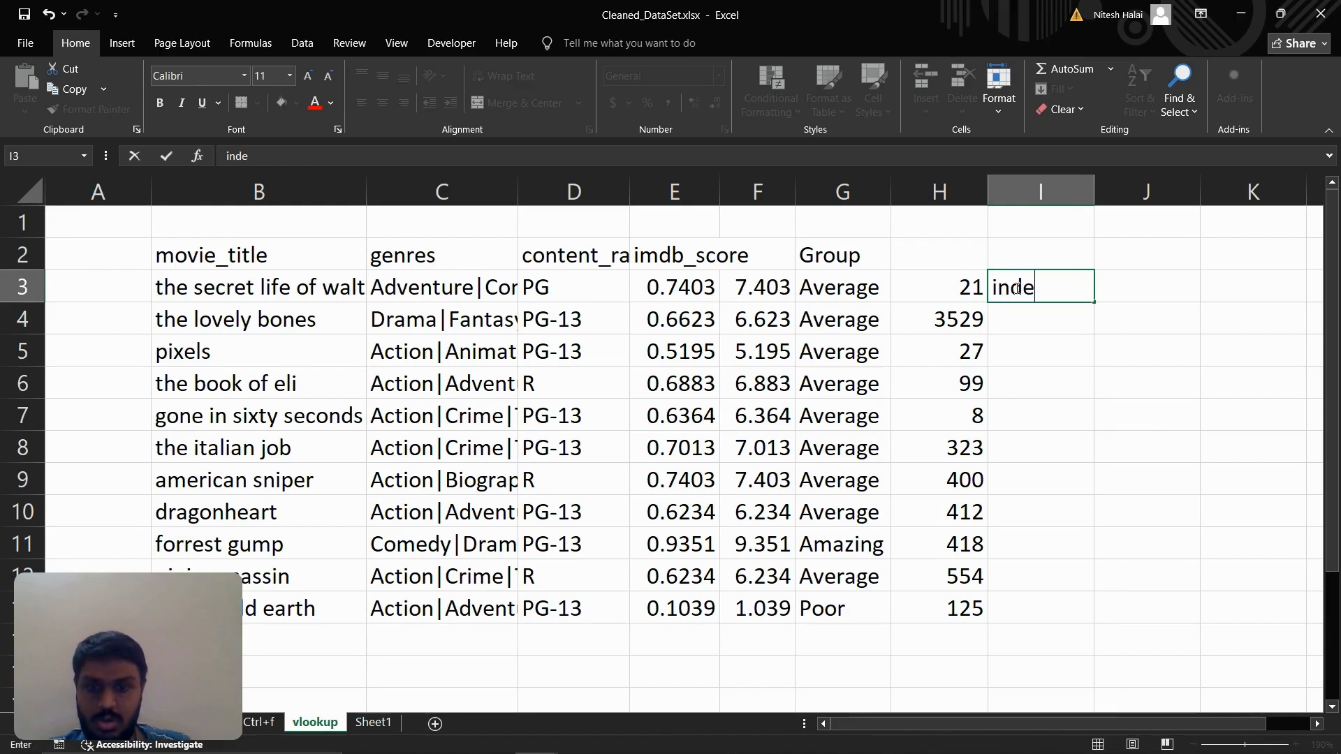
pyautogui.write('x(')
pyautogui.press('BackSpace')
pyautogui.press('BackSpace')
pyautogui.press('BackSpace')
pyautogui.press('BackSpace')
pyautogui.press('BackSpace')
pyautogui.press('BackSpace')
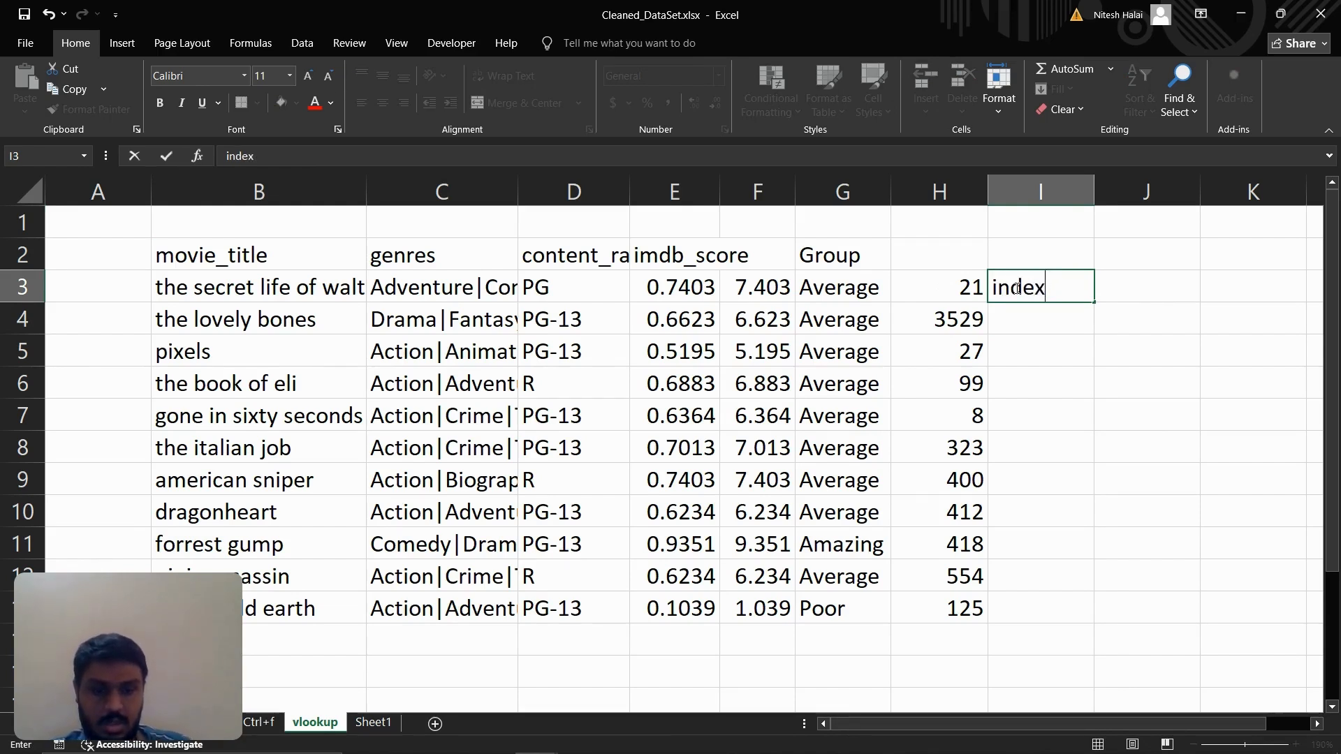
pyautogui.write('=index(')
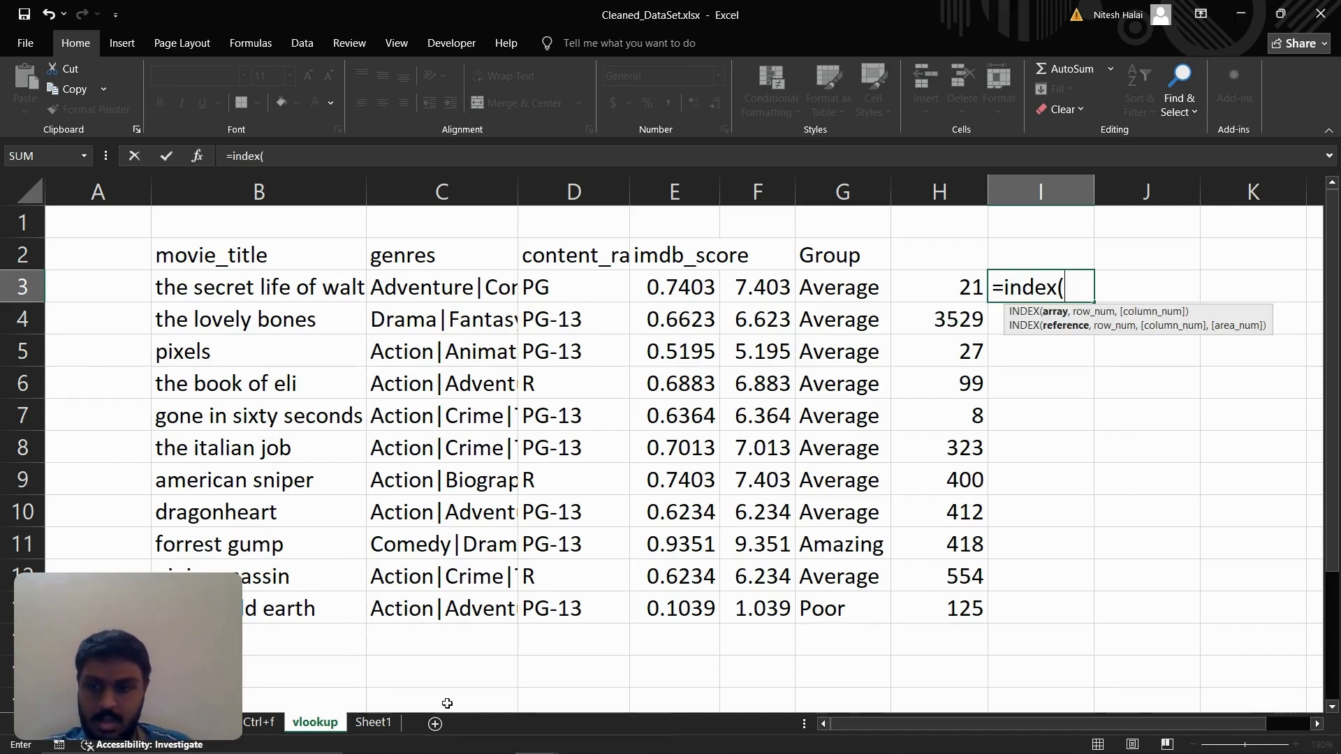
# Complete the INDEX formula with column A of Cleaned_DataSet as the array and 21 as the row number
pyautogui.press('Up')
pyautogui.press('Up')
pyautogui.hotkey('shift', 'Down')
pyautogui.hotkey('shift', 'Down')
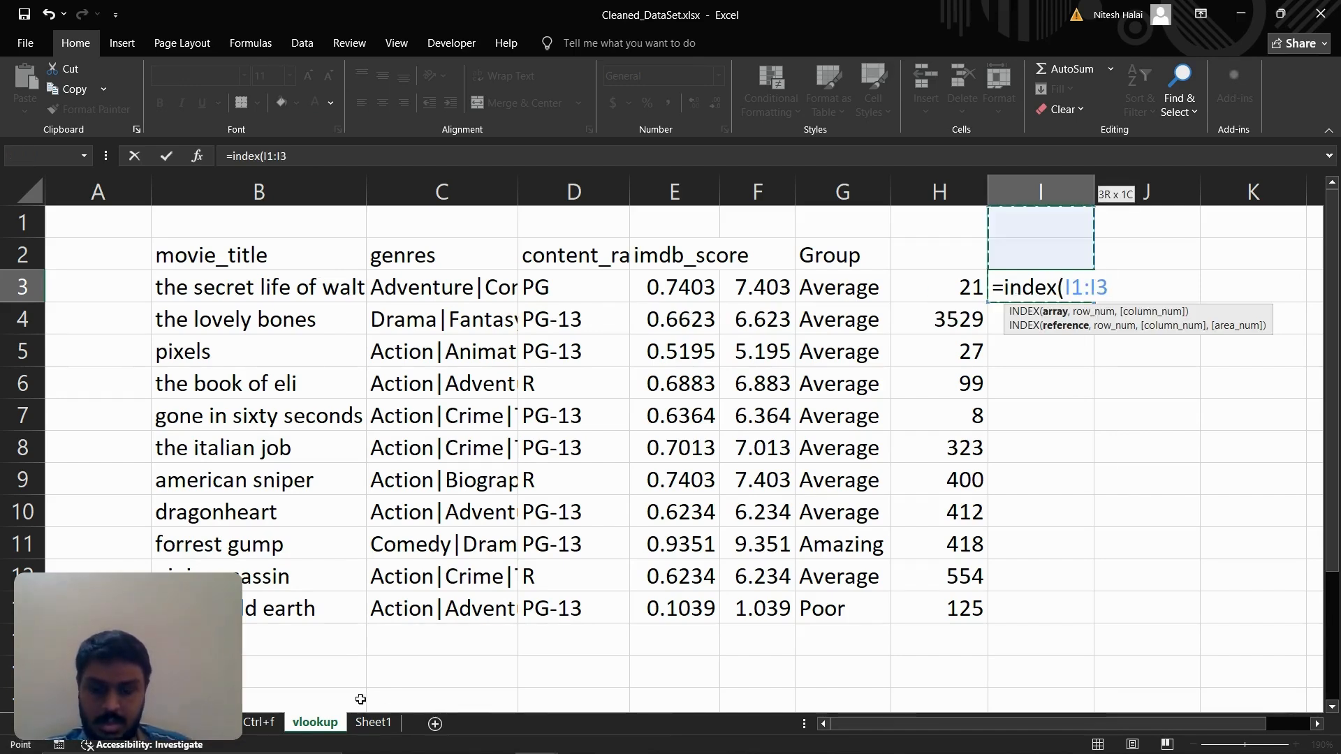
pyautogui.hotkey('ctrl', 'pageup')
pyautogui.hotkey('ctrl', 'pageup')
pyautogui.hotkey('ctrl', 'pageup')
pyautogui.hotkey('ctrl', 'pageup')
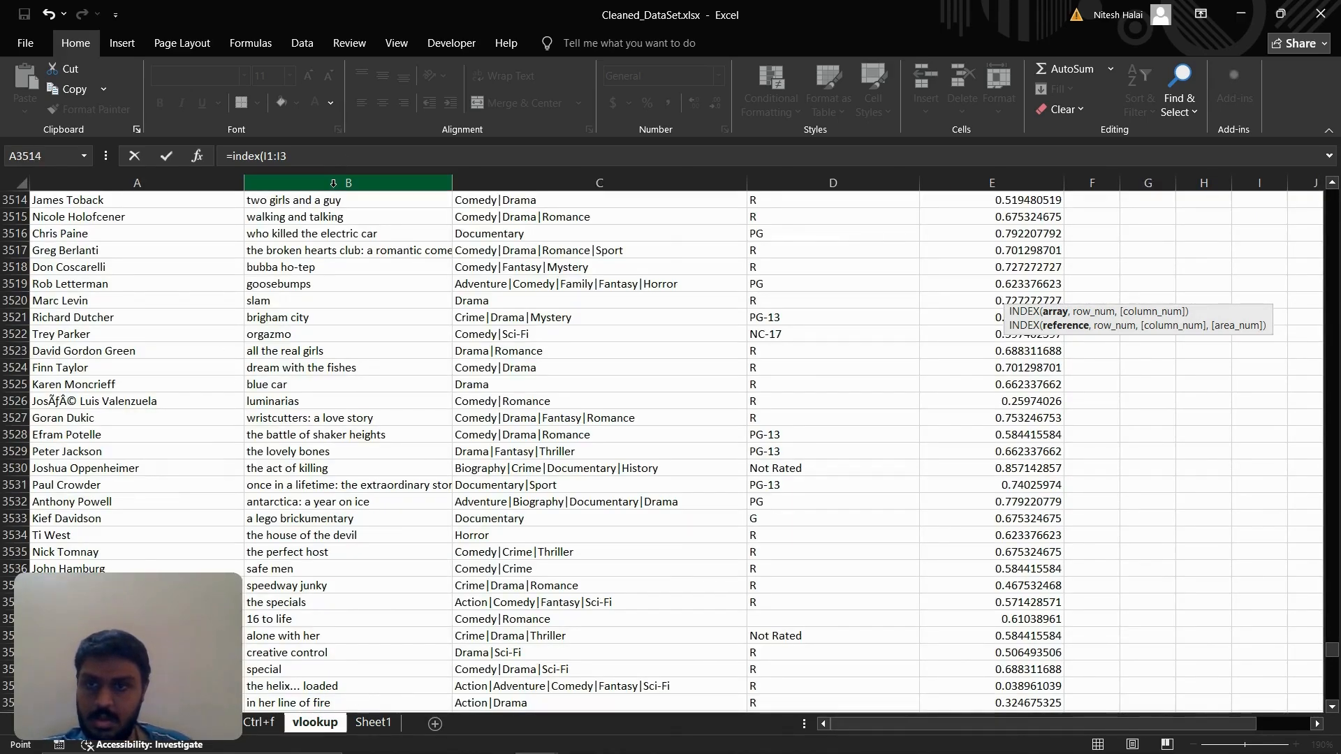
pyautogui.click(174, 181)
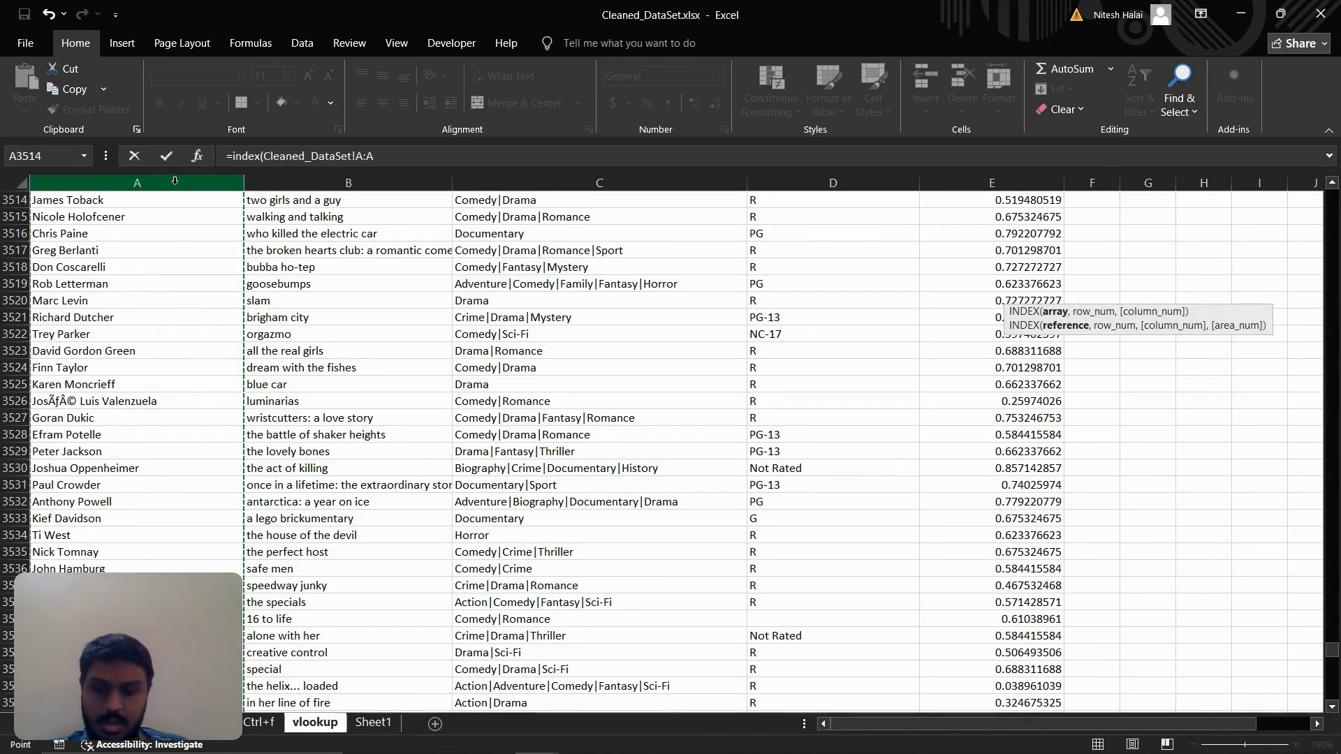
pyautogui.write(',21')
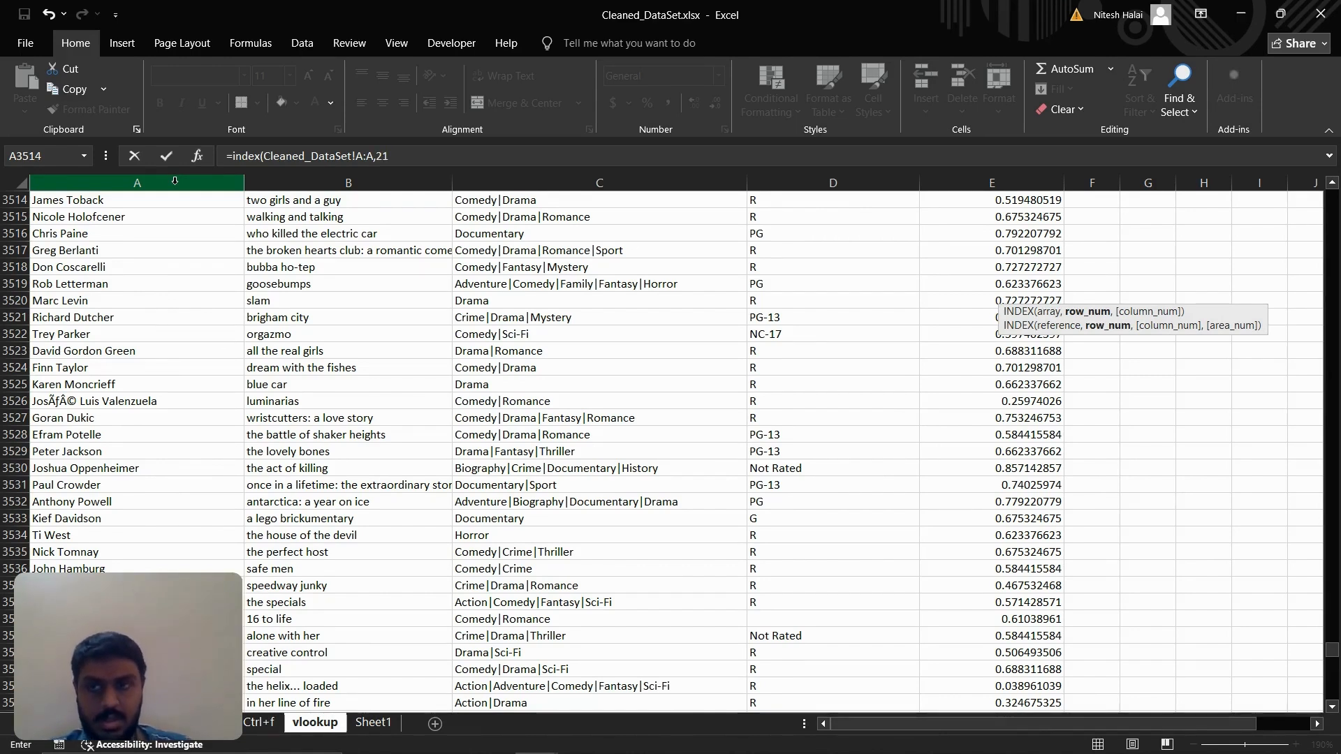
pyautogui.write(')')
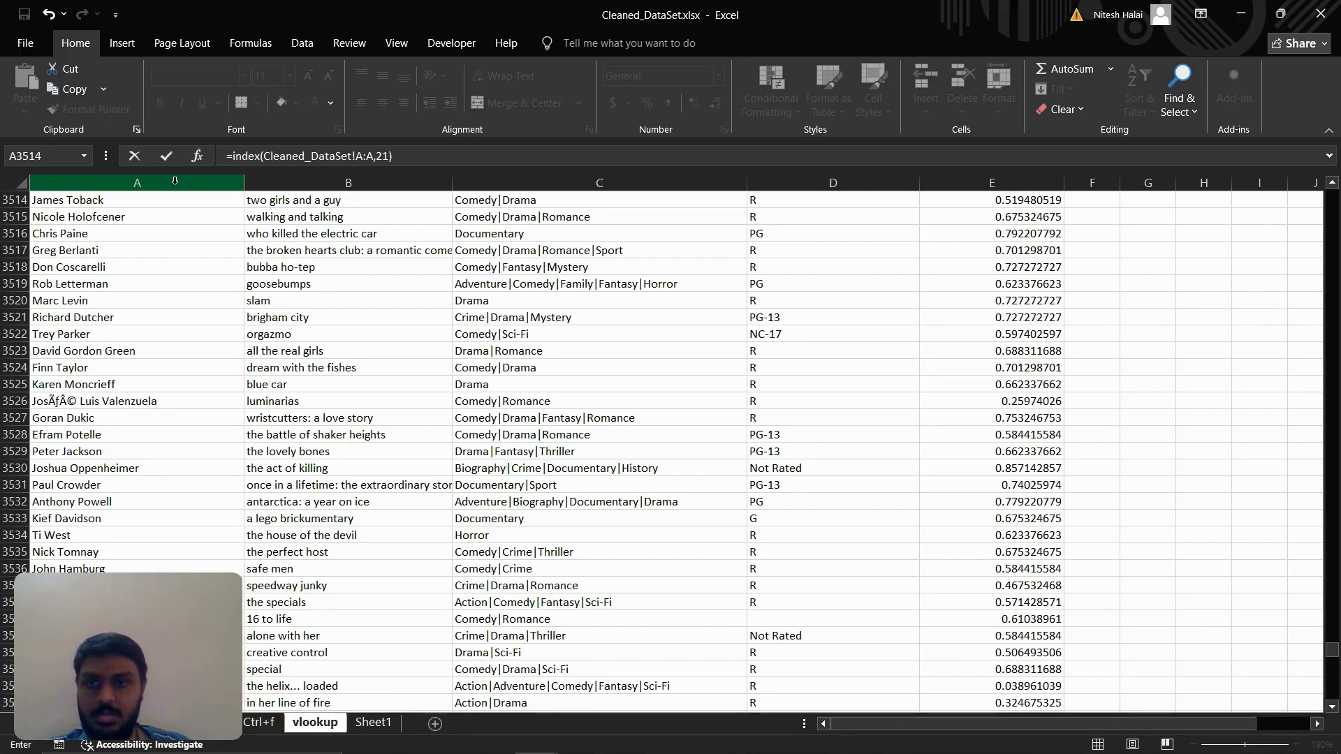
pyautogui.press('Return')
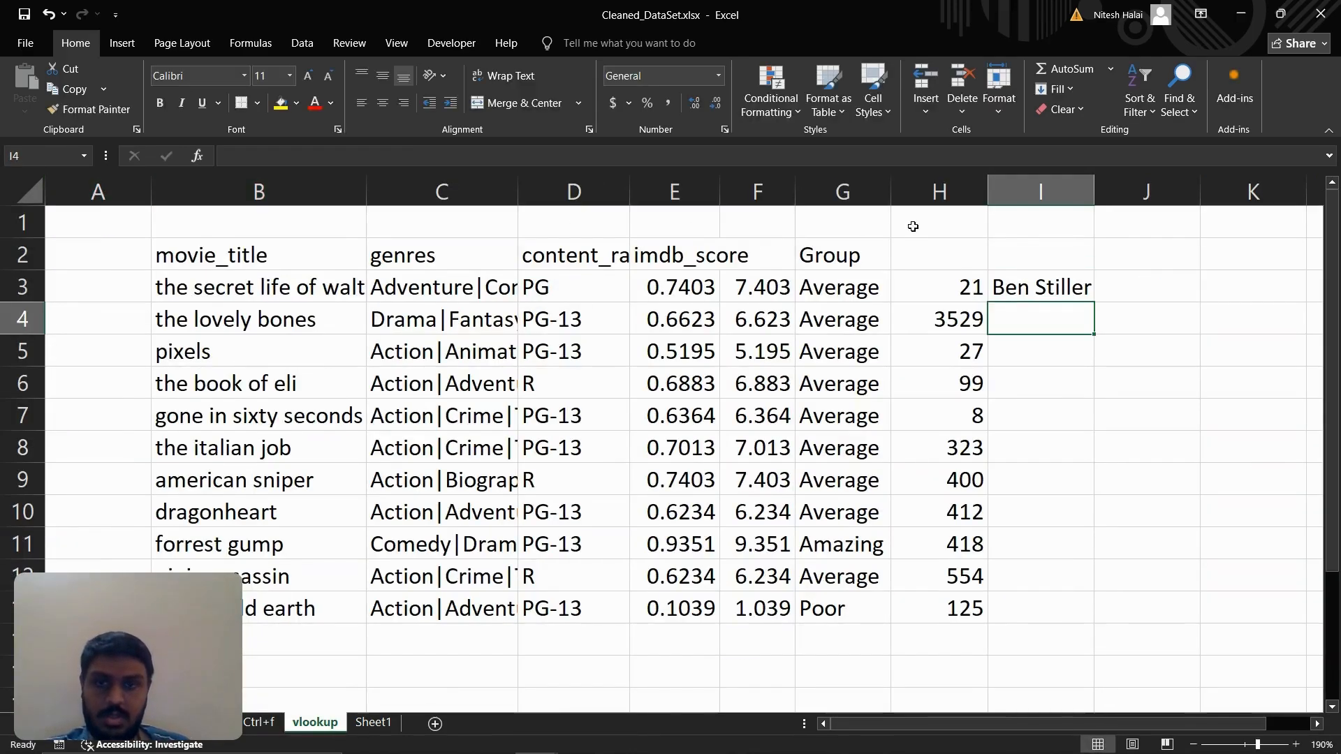
# Cut the MATCH expression out of the formula in H3, leaving only the equals sign in the cell
pyautogui.click(1025, 295)
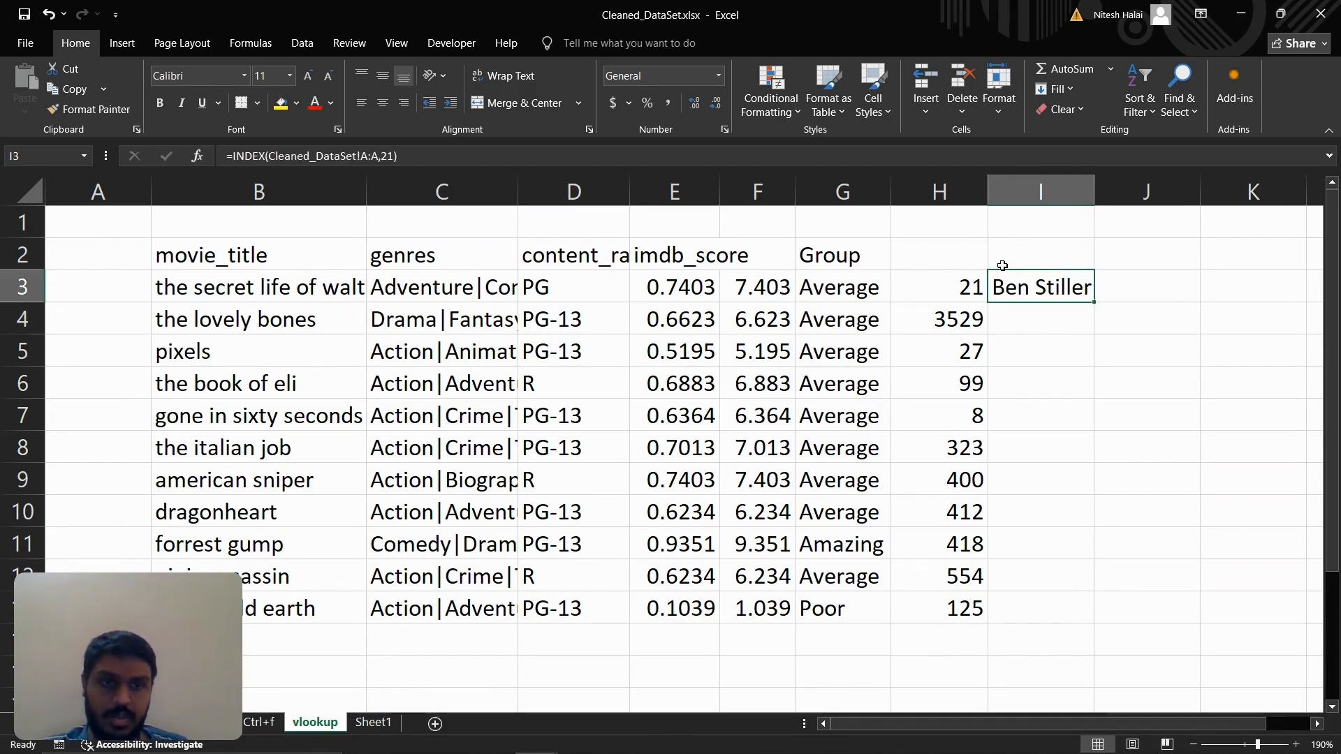
pyautogui.click(942, 289)
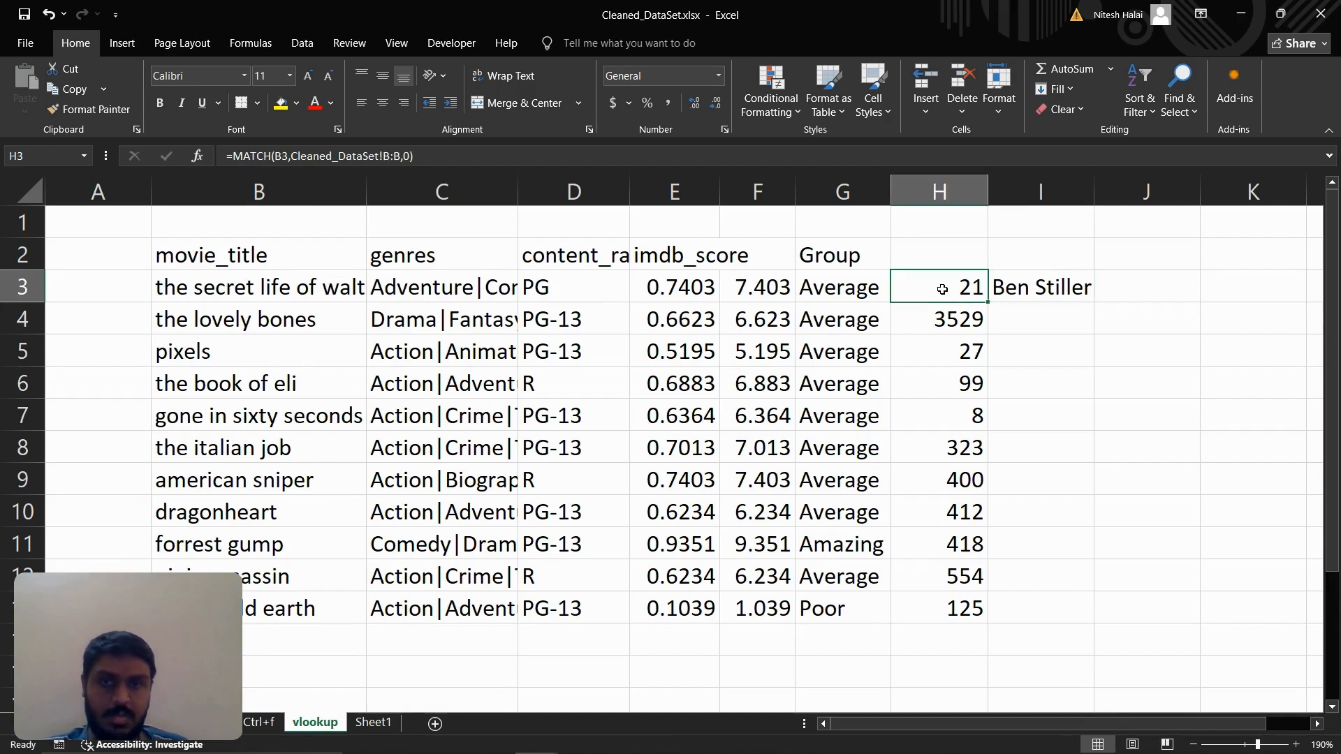
pyautogui.click(1003, 287)
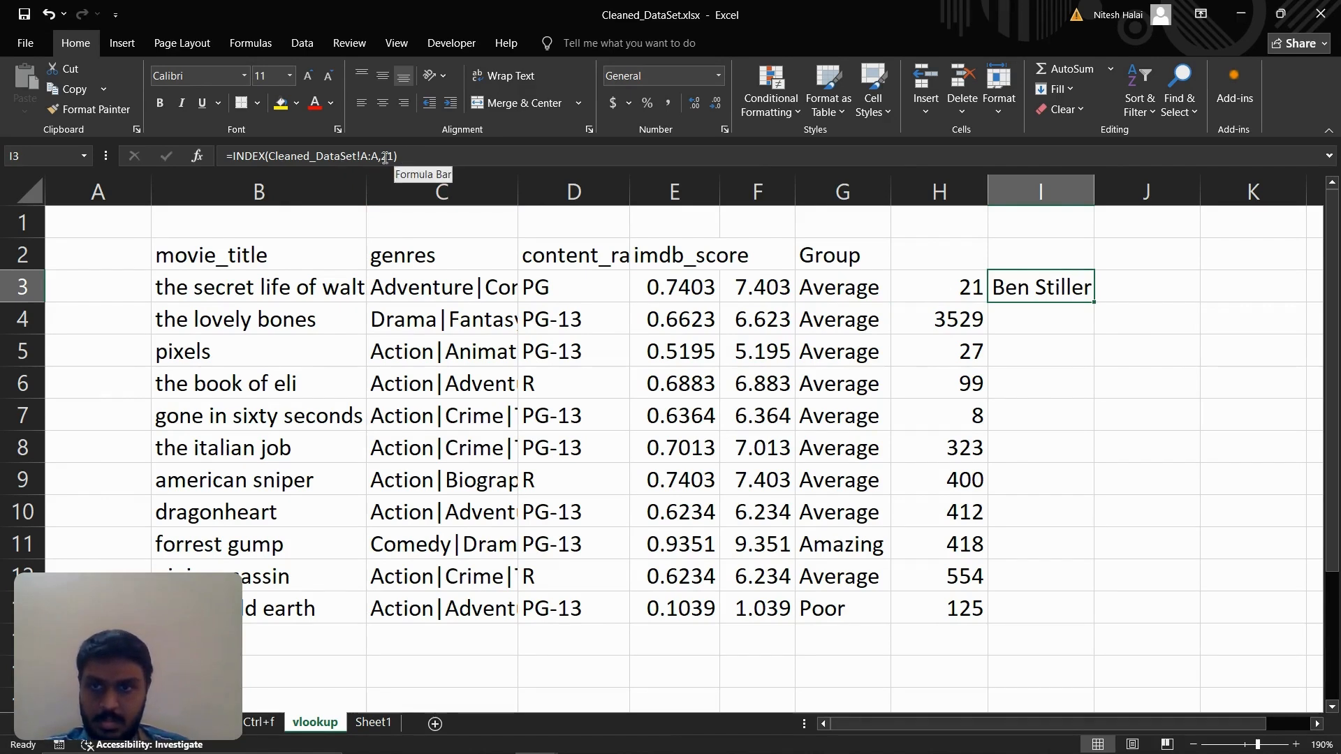
pyautogui.click(961, 275)
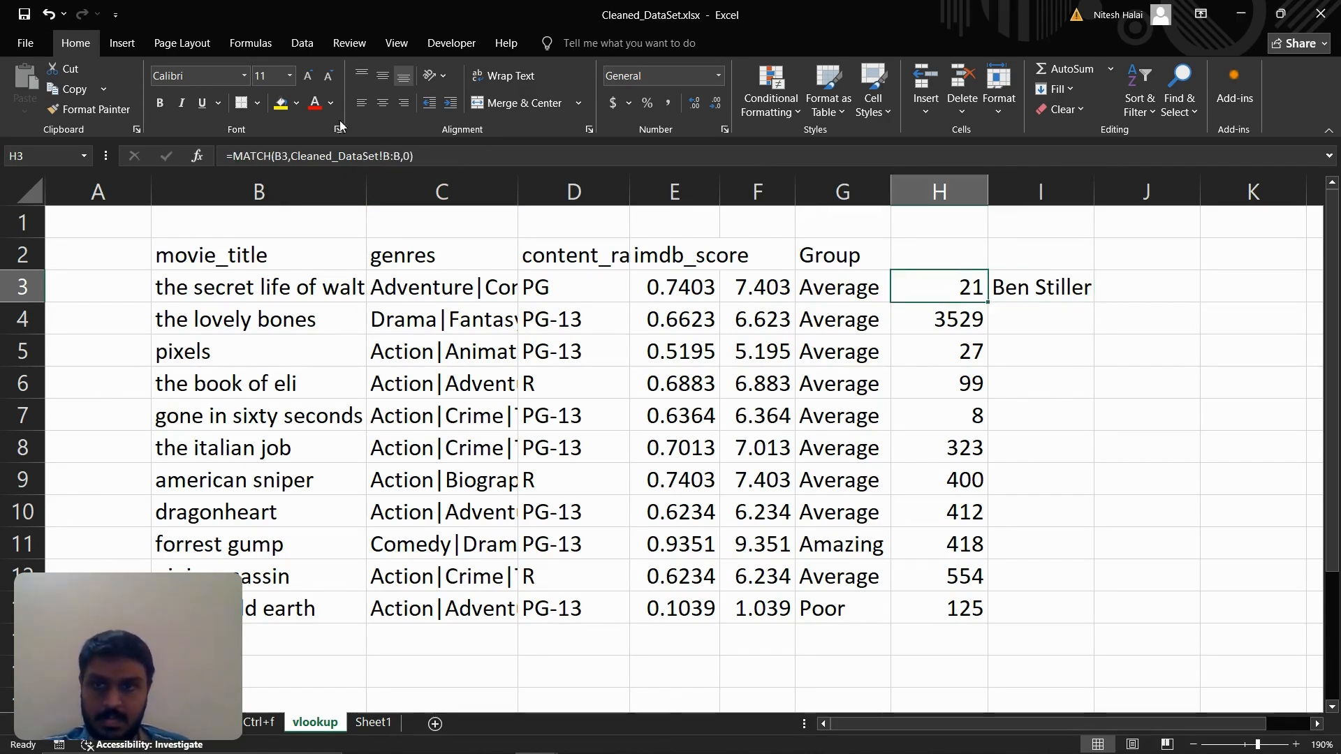
pyautogui.press('F2')
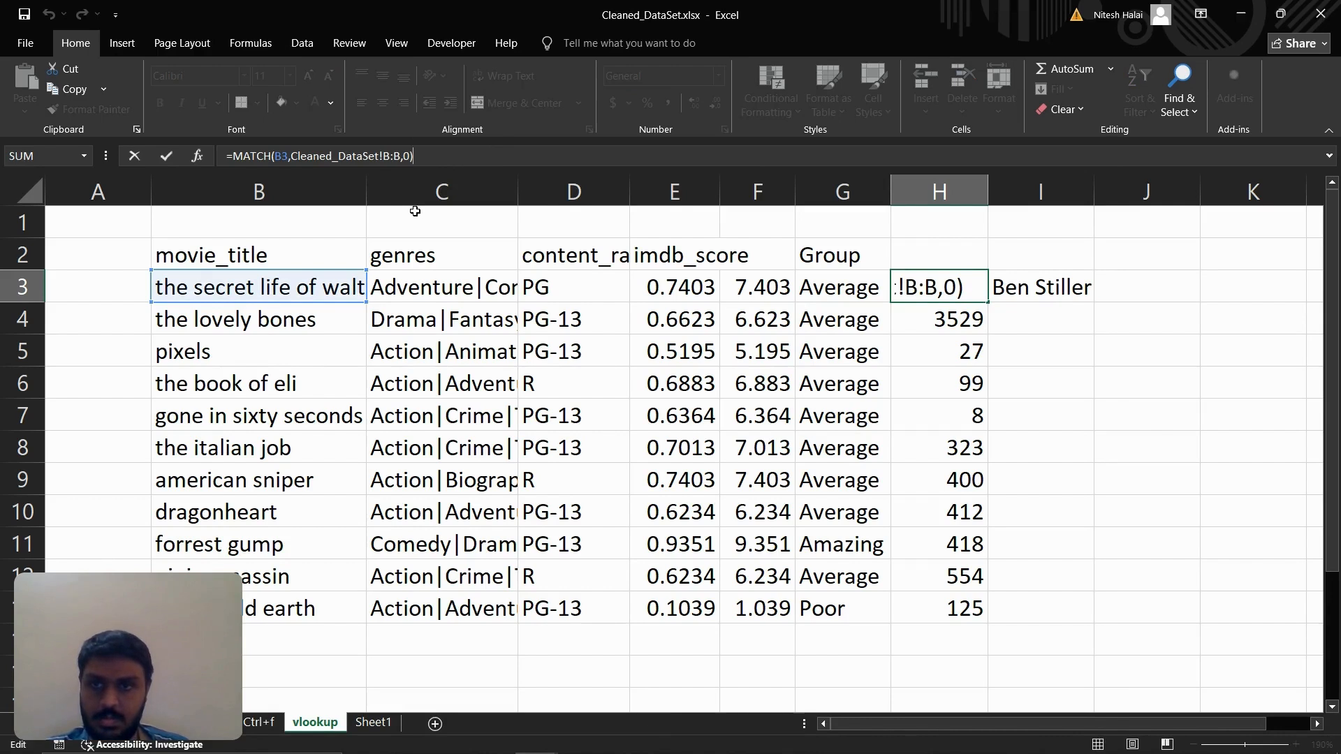
pyautogui.press('Left')
pyautogui.press('Left')
pyautogui.press('Left')
pyautogui.press('Left')
pyautogui.press('Left')
pyautogui.press('Left')
pyautogui.press('Left')
pyautogui.press('Left')
pyautogui.press('Left')
pyautogui.press('Left')
pyautogui.press('Left')
pyautogui.press('Left')
pyautogui.press('Left')
pyautogui.press('Left')
pyautogui.press('Left')
pyautogui.press('Left')
pyautogui.press('Left')
pyautogui.press('Left')
pyautogui.press('Left')
pyautogui.press('Left')
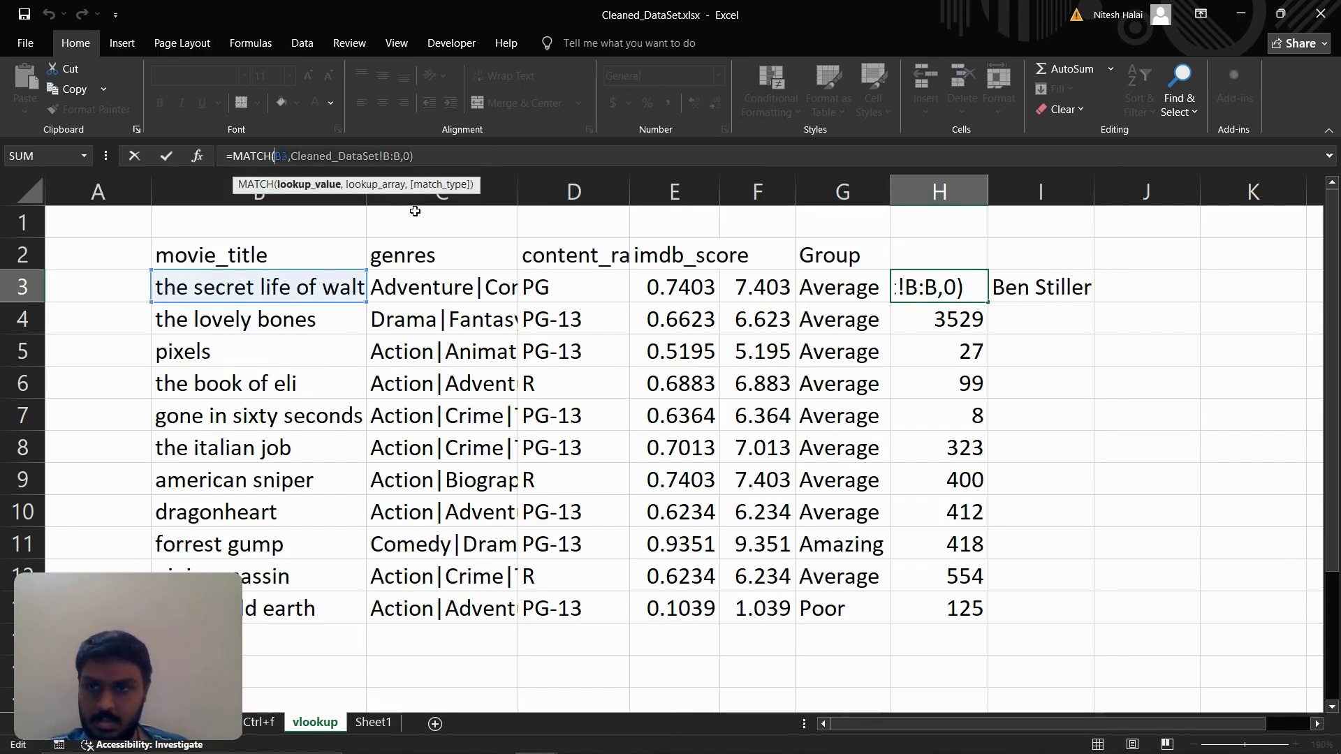
pyautogui.press('Left')
pyautogui.press('Left')
pyautogui.press('Left')
pyautogui.press('Left')
pyautogui.hotkey('shift', 'End')
pyautogui.hotkey('ctrl', 'x')
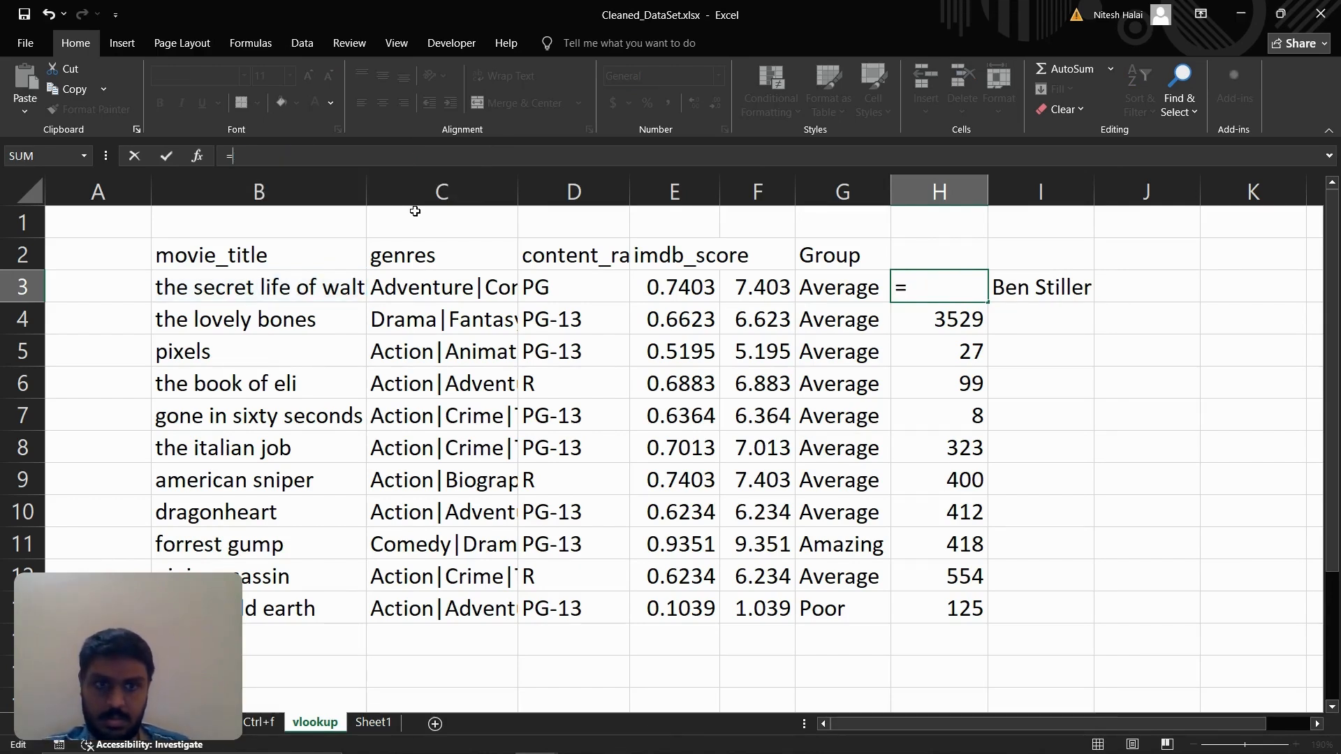
pyautogui.press('Return')
# Replace the fixed row number in the I3 INDEX formula with the cut expression MATCH(B3,Cleaned_DataSet!B:B,0)
pyautogui.press('Right')
pyautogui.press('Up')
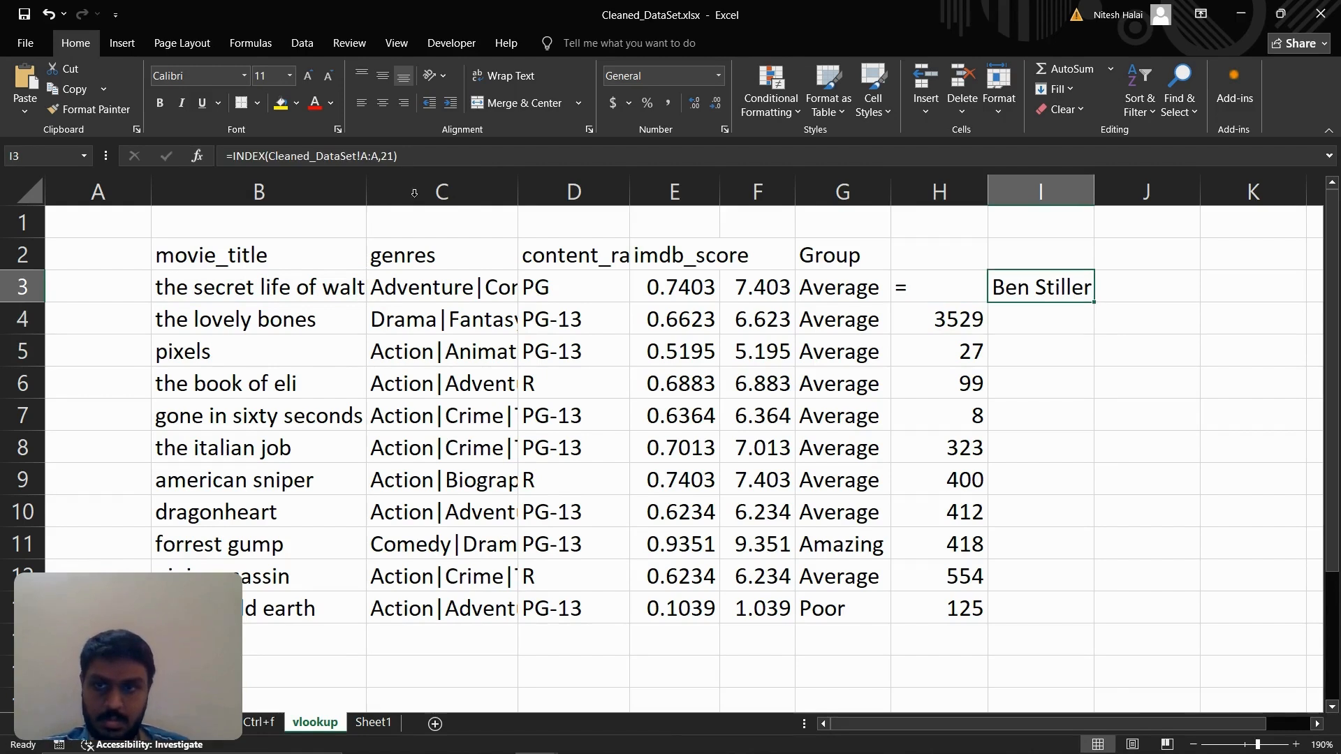
pyautogui.click(389, 156)
pyautogui.press('BackSpace')
pyautogui.press('BackSpace')
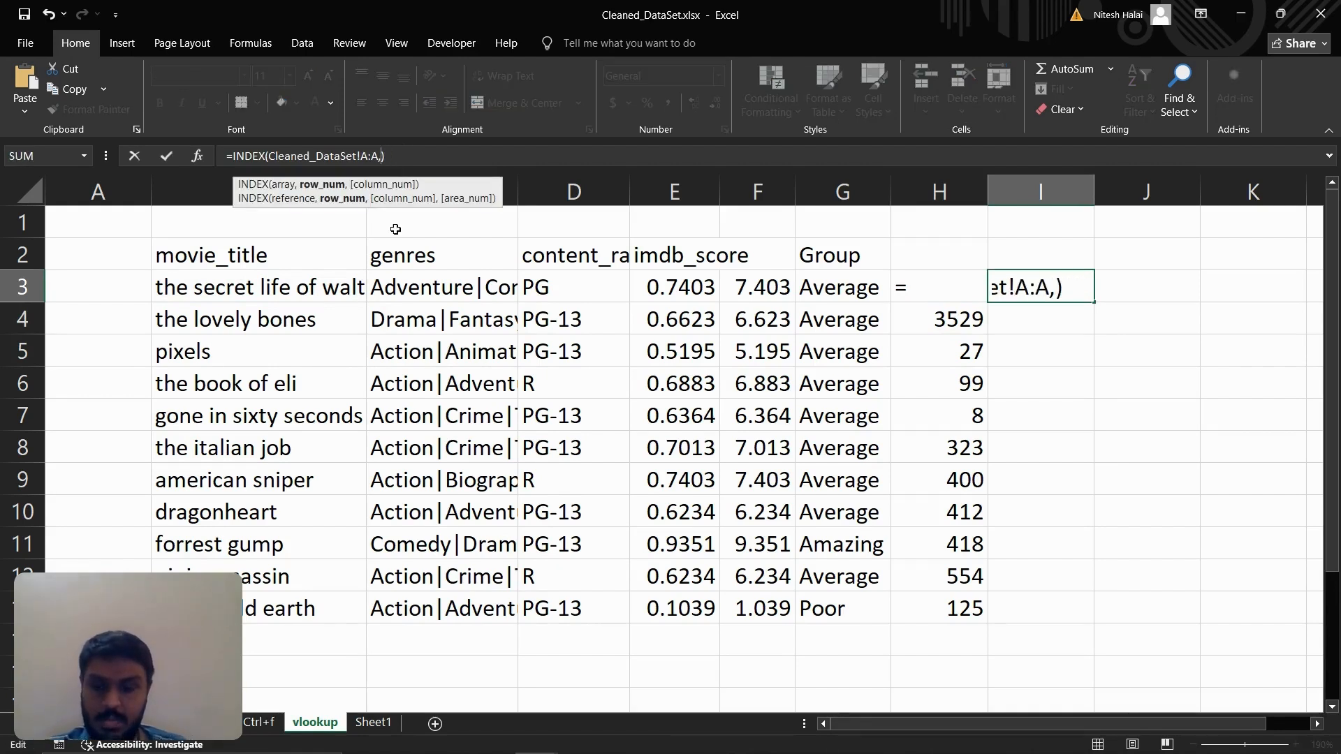
pyautogui.hotkey('ctrl', 'v')
pyautogui.press('Return')
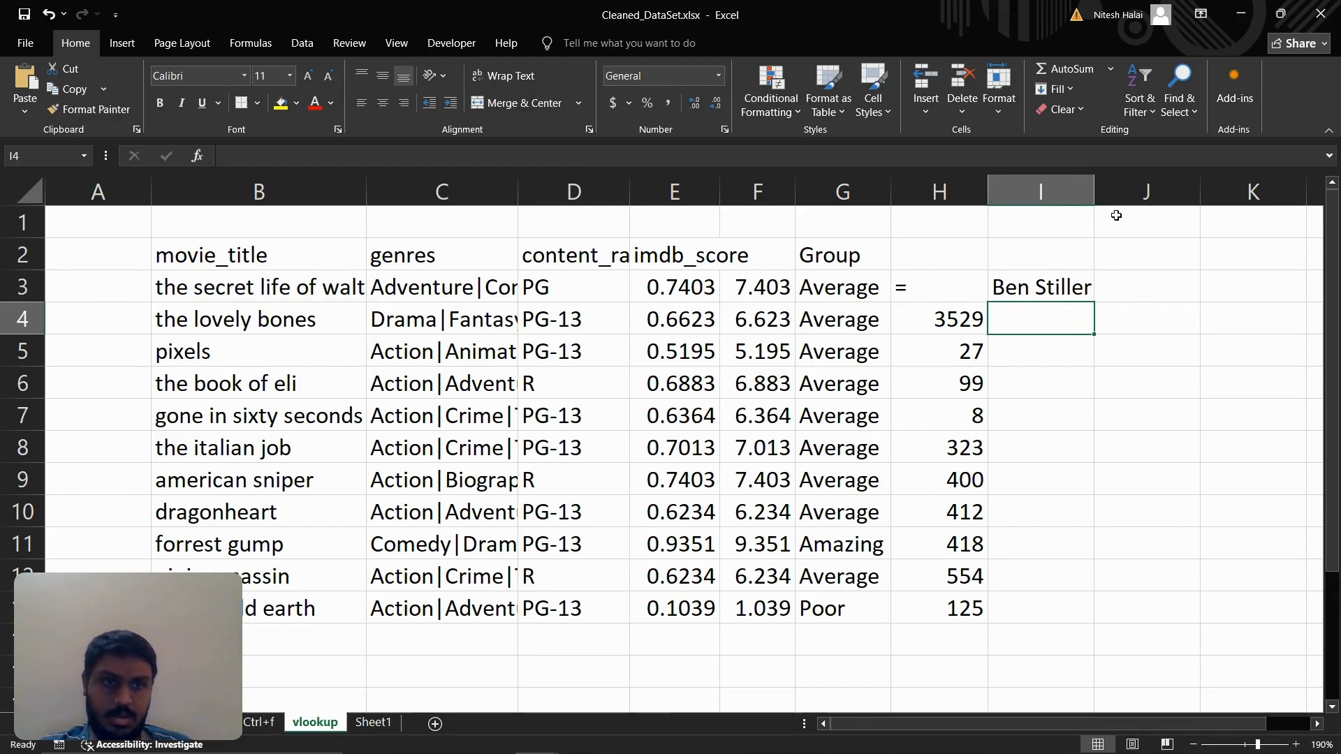
# Fill the combined INDEX and MATCH formula from I3 down to I13 and autofit the width of column I
pyautogui.moveTo(1094, 183); pyautogui.dragTo(1096, 182)
pyautogui.click(1058, 272)
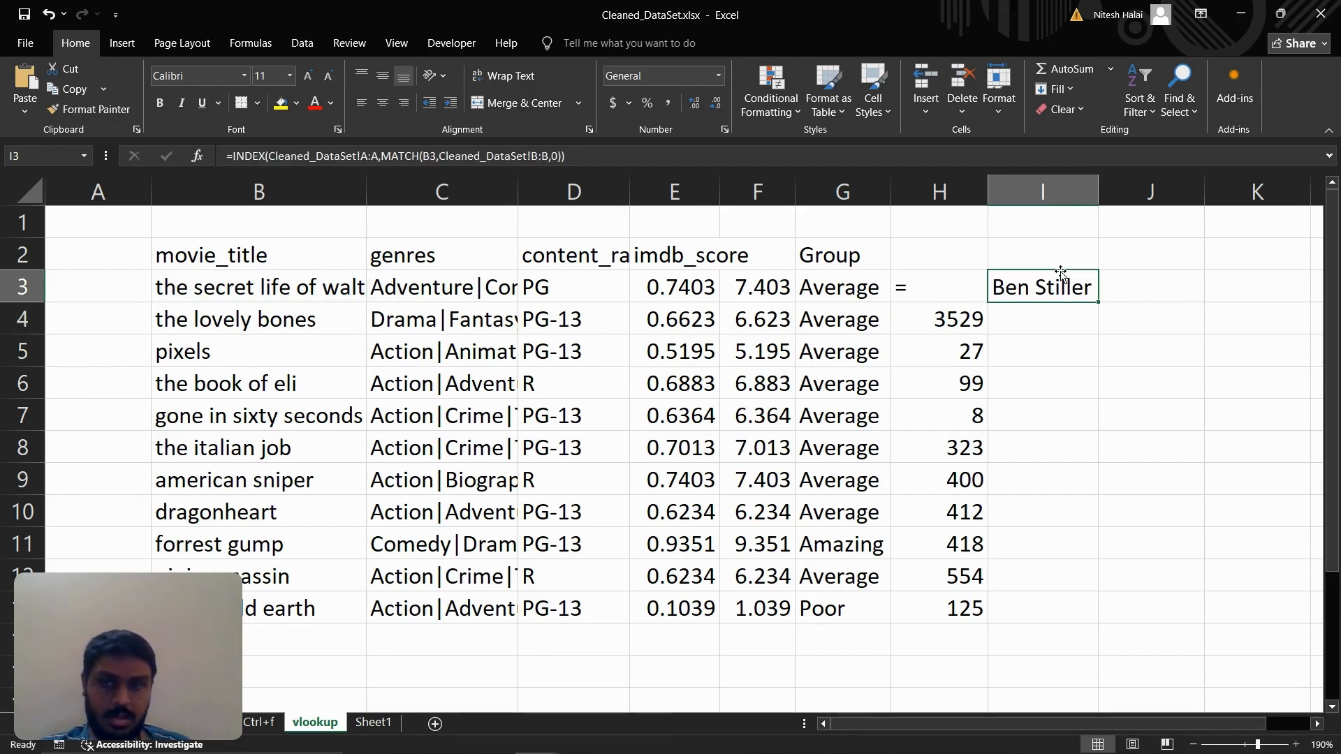
pyautogui.click(250, 295)
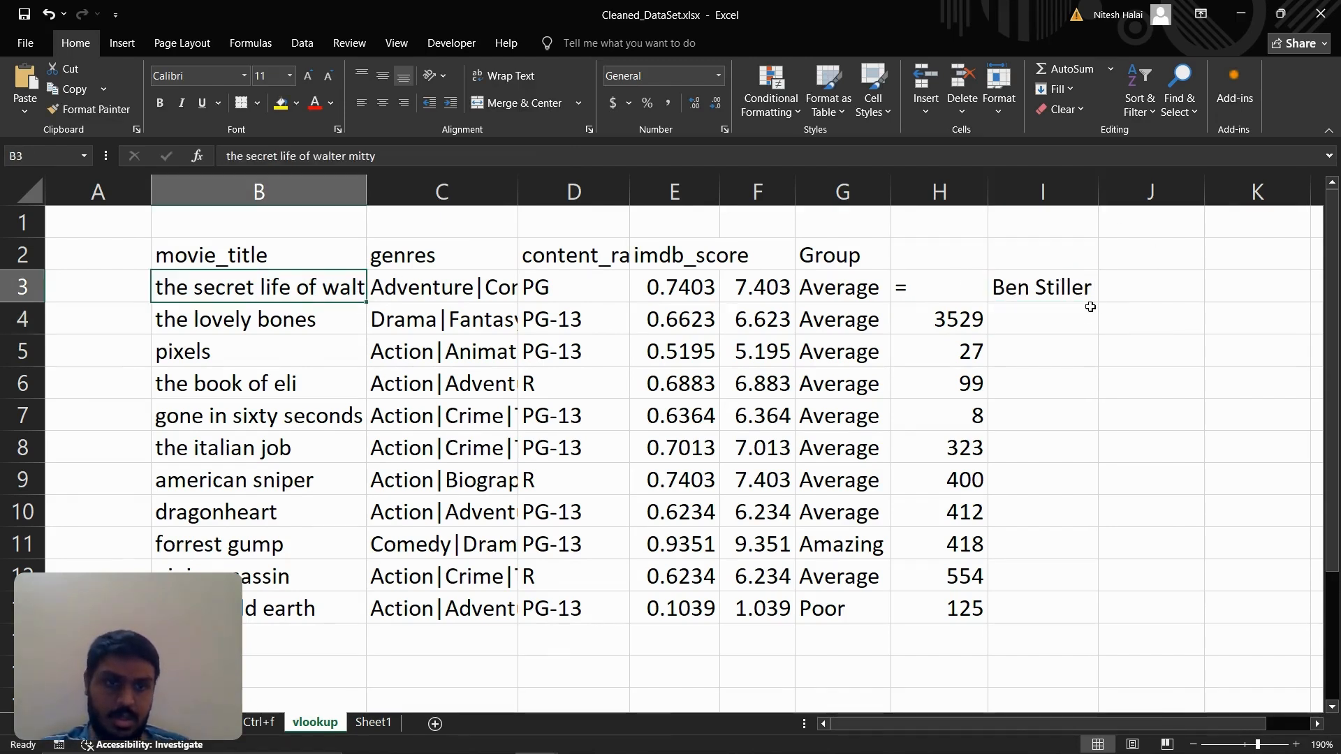
pyautogui.click(1088, 299)
pyautogui.moveTo(1098, 301); pyautogui.dragTo(1081, 629)
pyautogui.click(1107, 191)
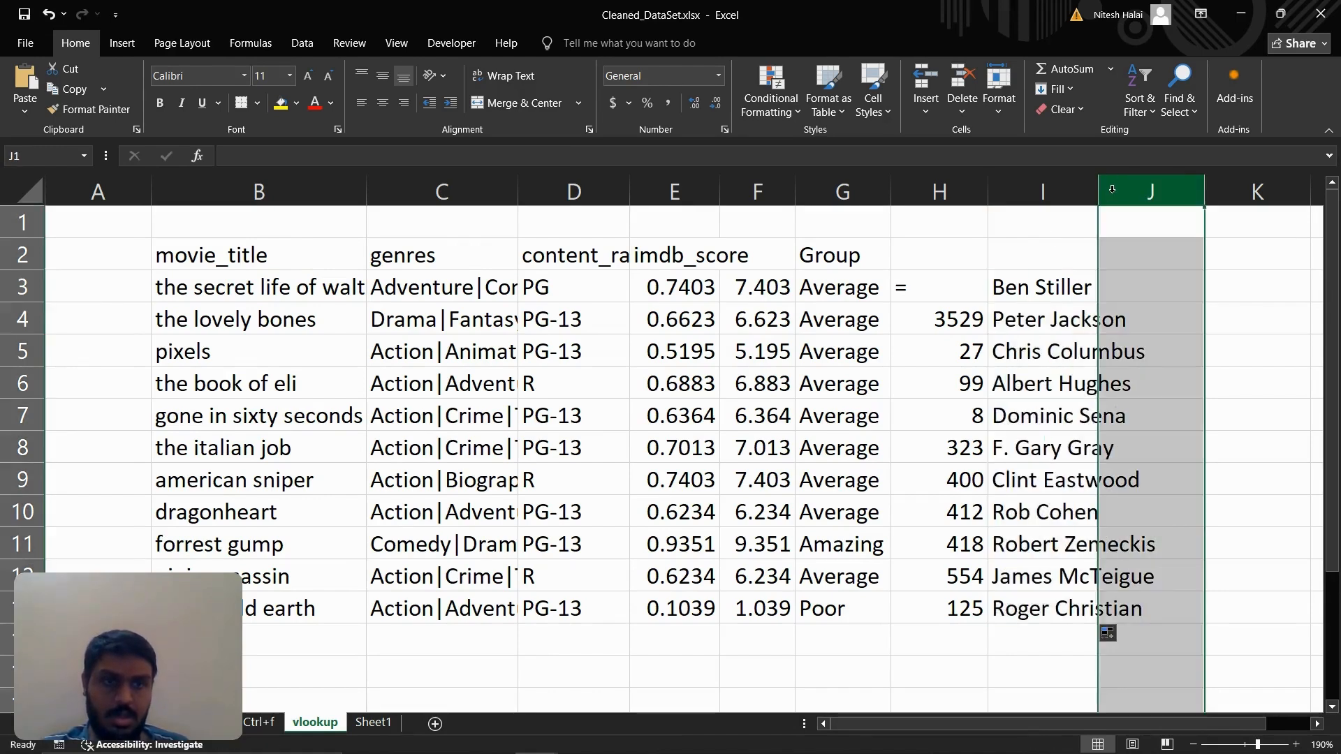
pyautogui.doubleClick(1098, 191)
# Review the INDEX and MATCH formulas in column I alongside the VLOOKUP formulas in columns C to G
pyautogui.click(1078, 292)
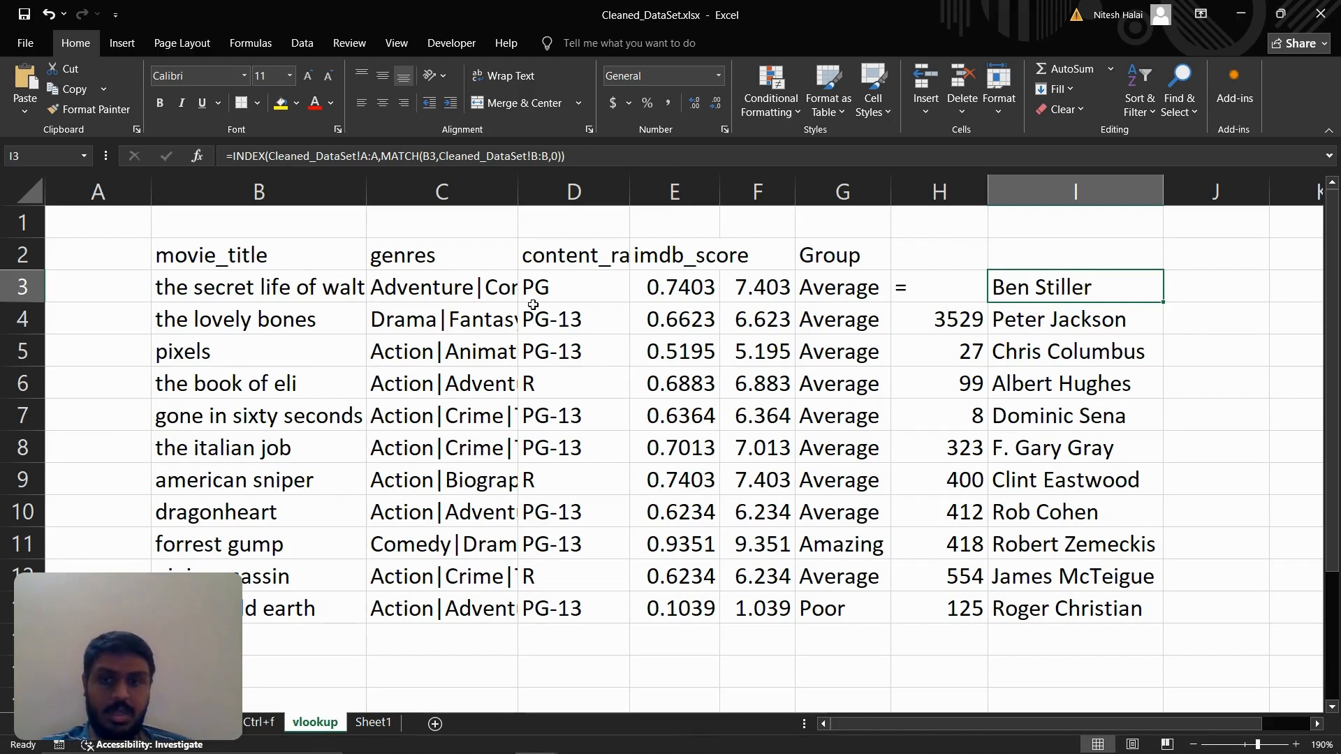
pyautogui.click(427, 362)
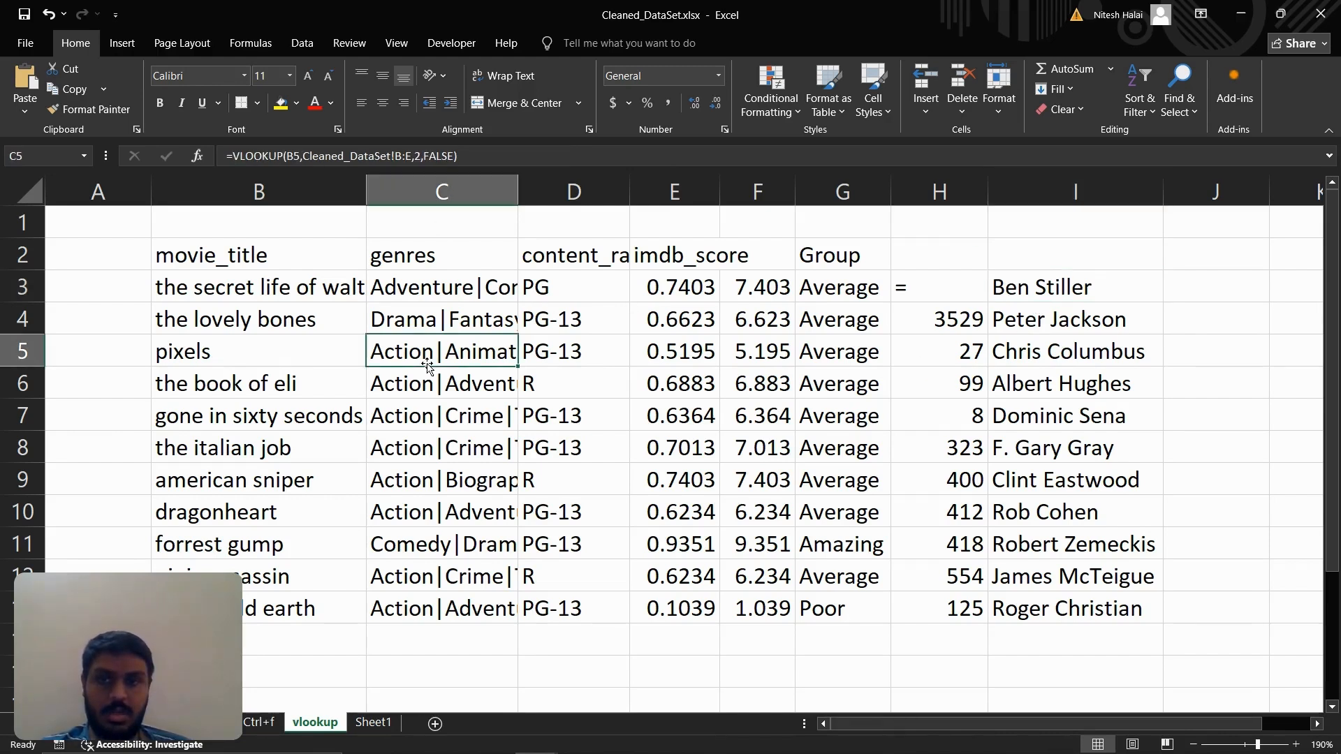
pyautogui.click(569, 358)
pyautogui.click(714, 349)
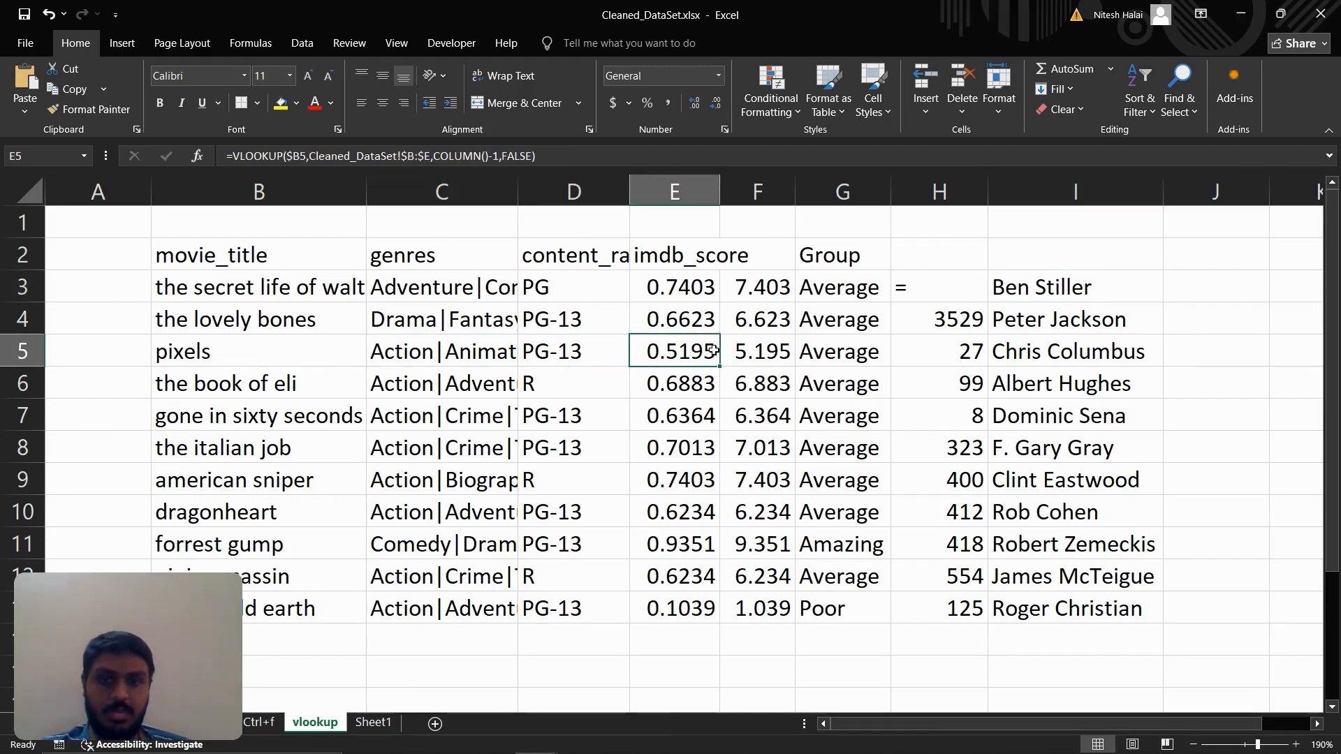
pyautogui.click(799, 349)
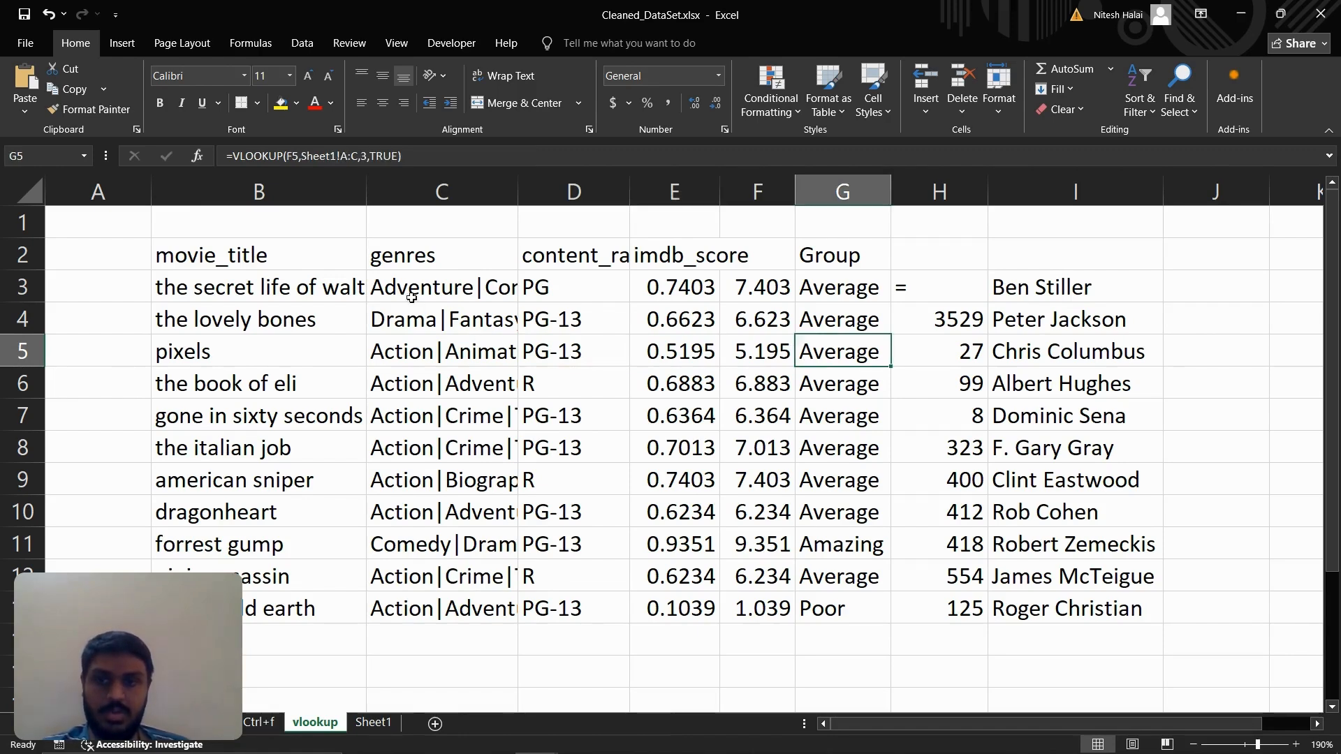
pyautogui.moveTo(412, 298); pyautogui.dragTo(842, 597)
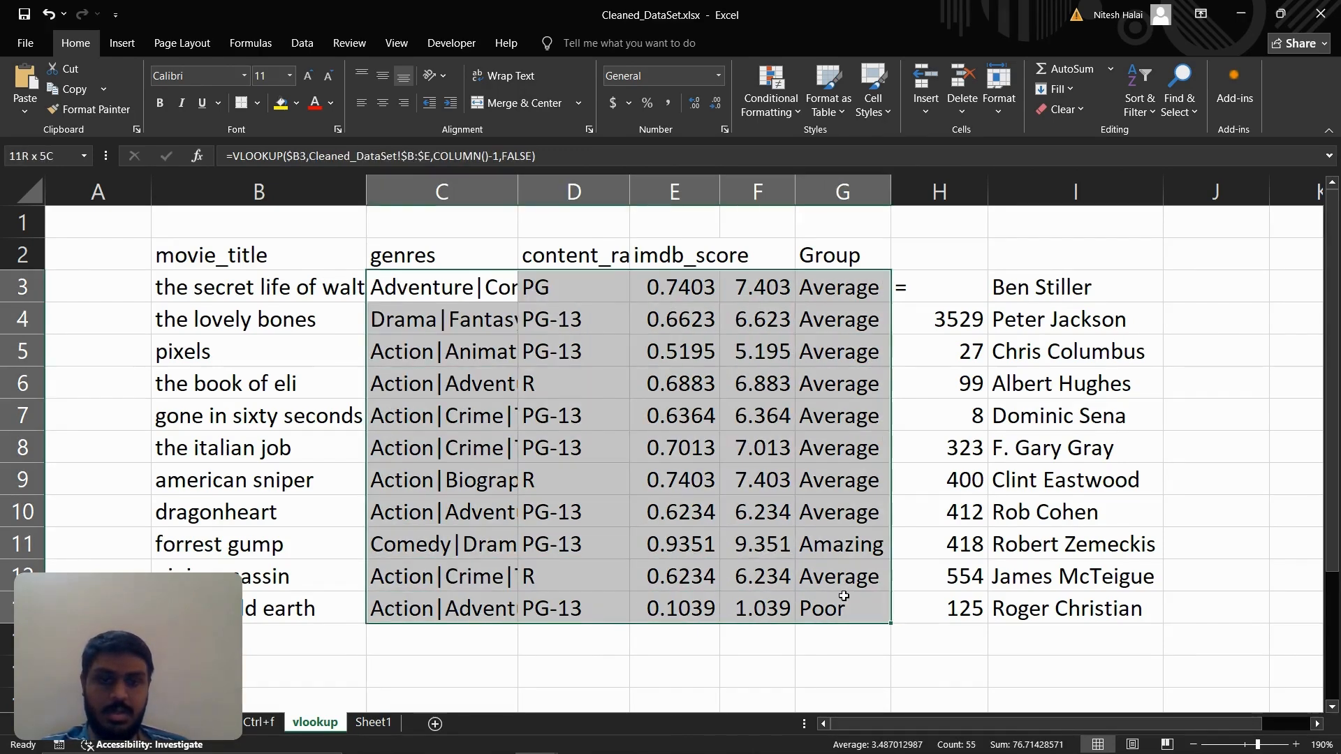
pyautogui.click(990, 440)
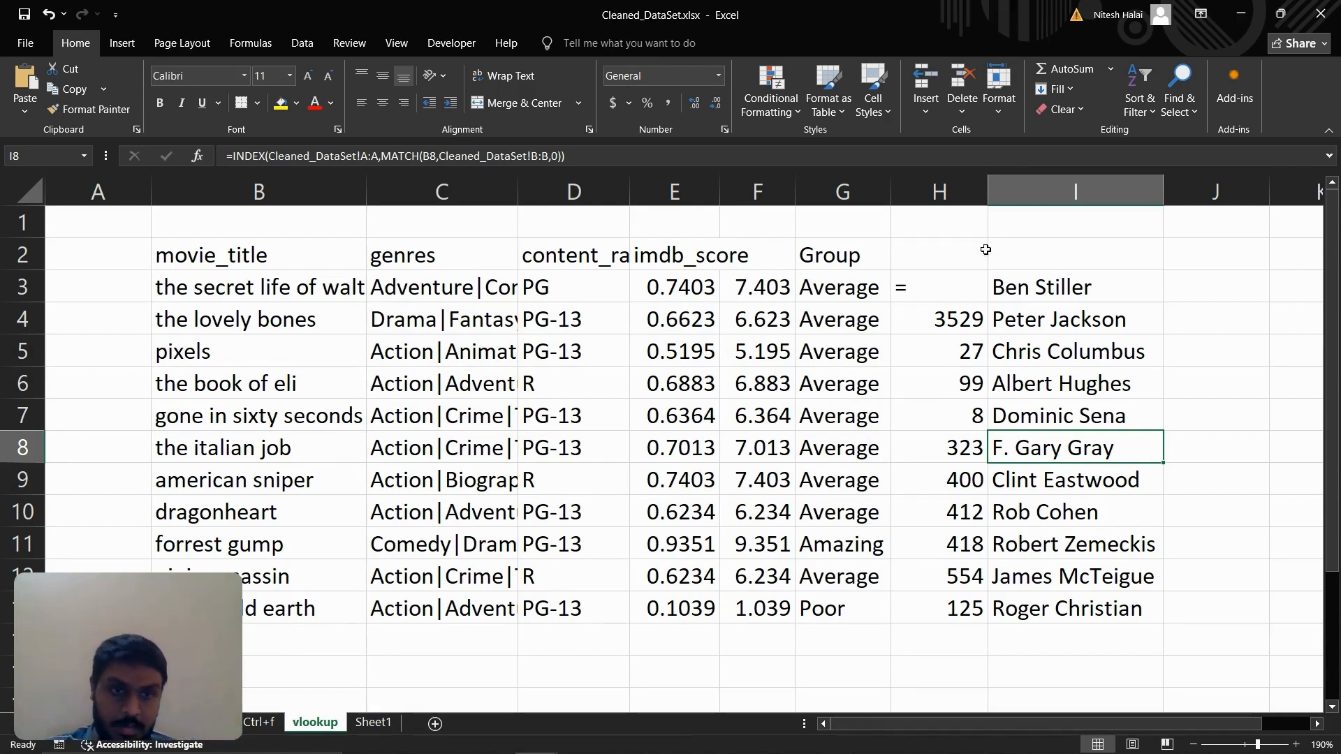
pyautogui.click(1039, 291)
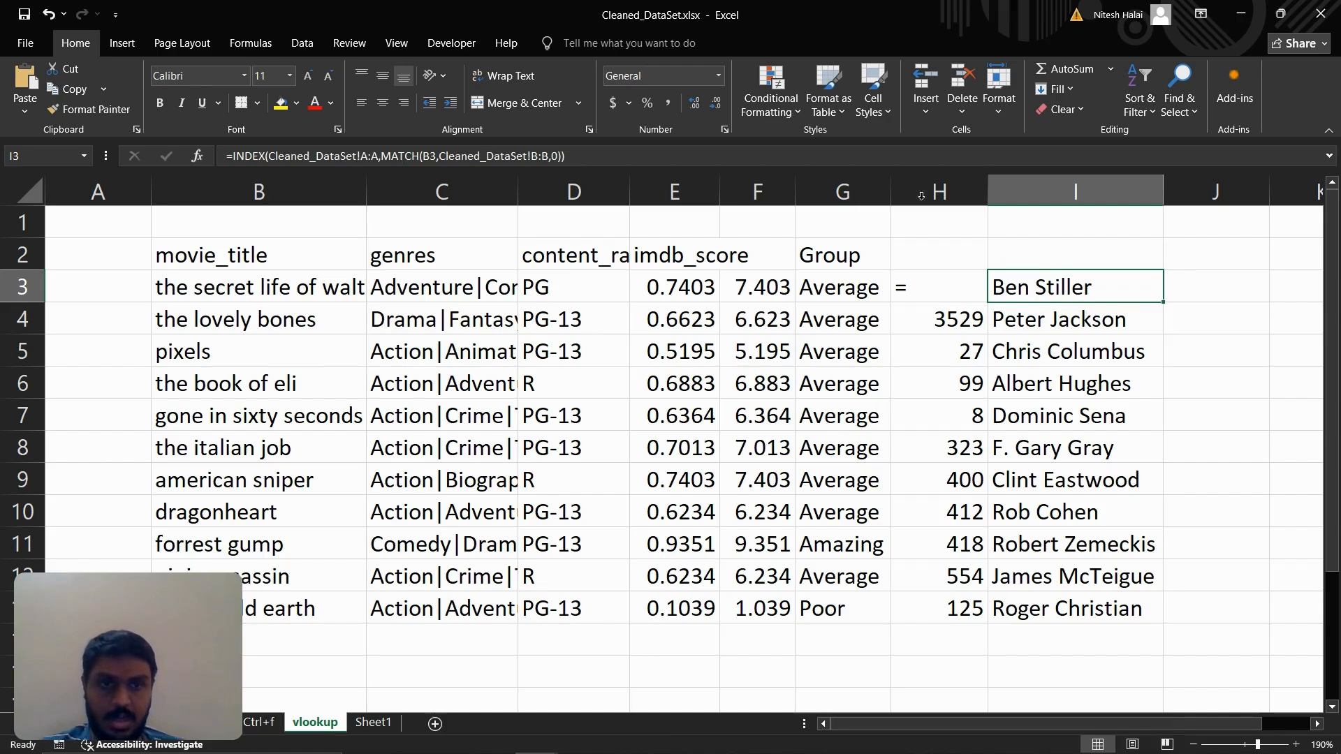
# Delete helper column H, which holds the separate MATCH row numbers
pyautogui.click(905, 183)
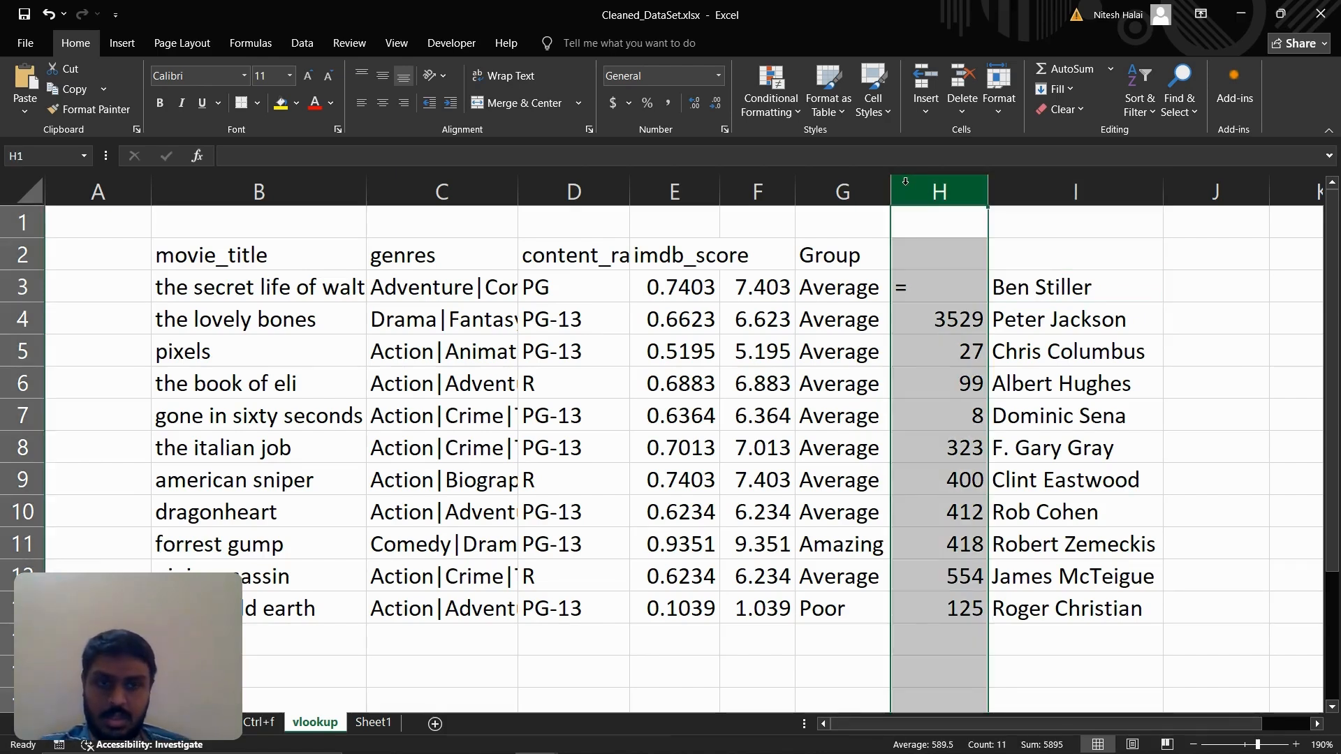
pyautogui.rightClick(906, 183)
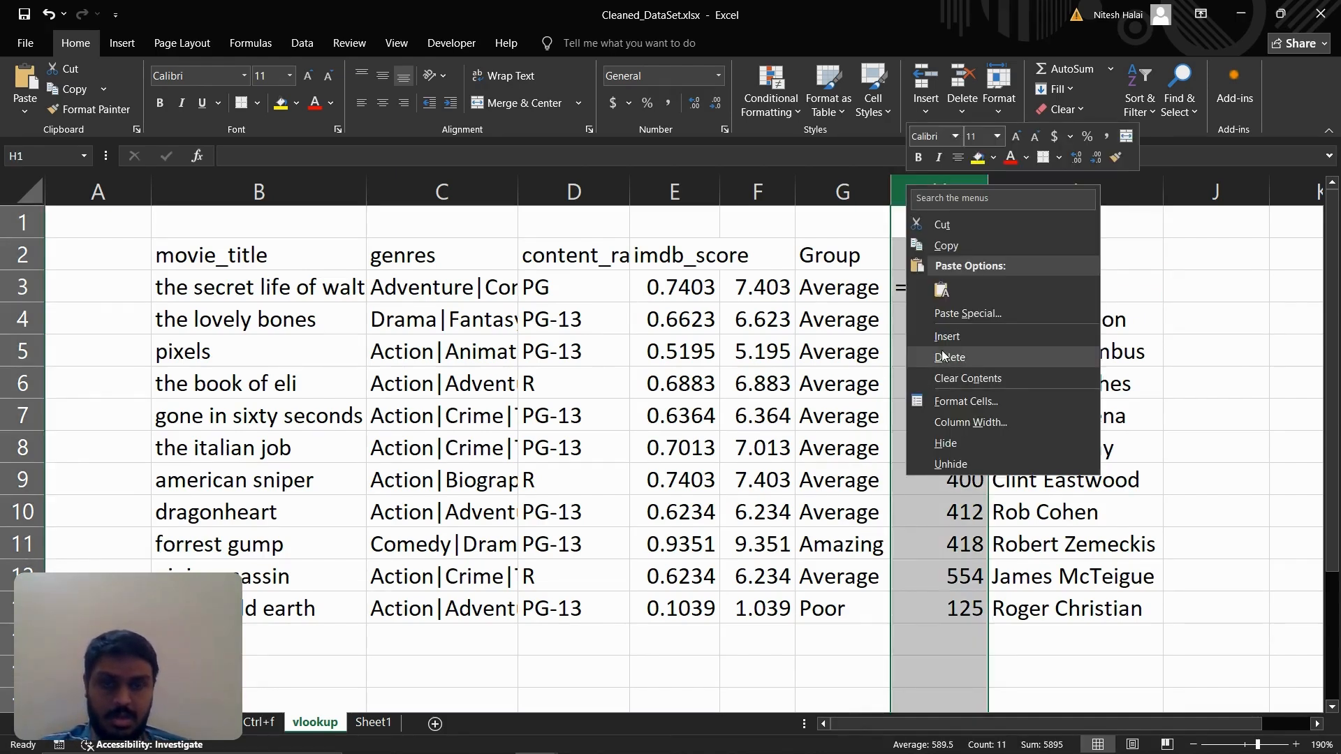
pyautogui.click(999, 357)
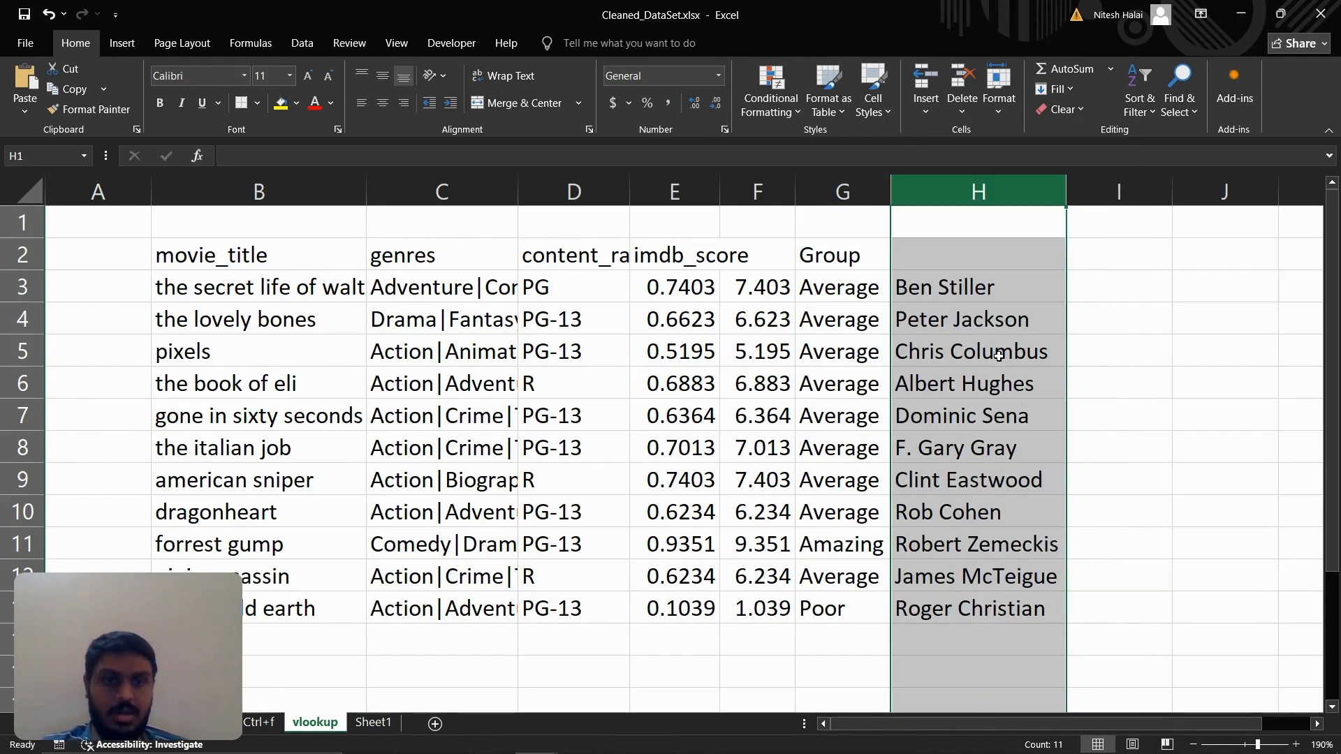
# Compare the VLOOKUP formulas in columns C and D with the INDEX and MATCH formula in H3
pyautogui.click(928, 342)
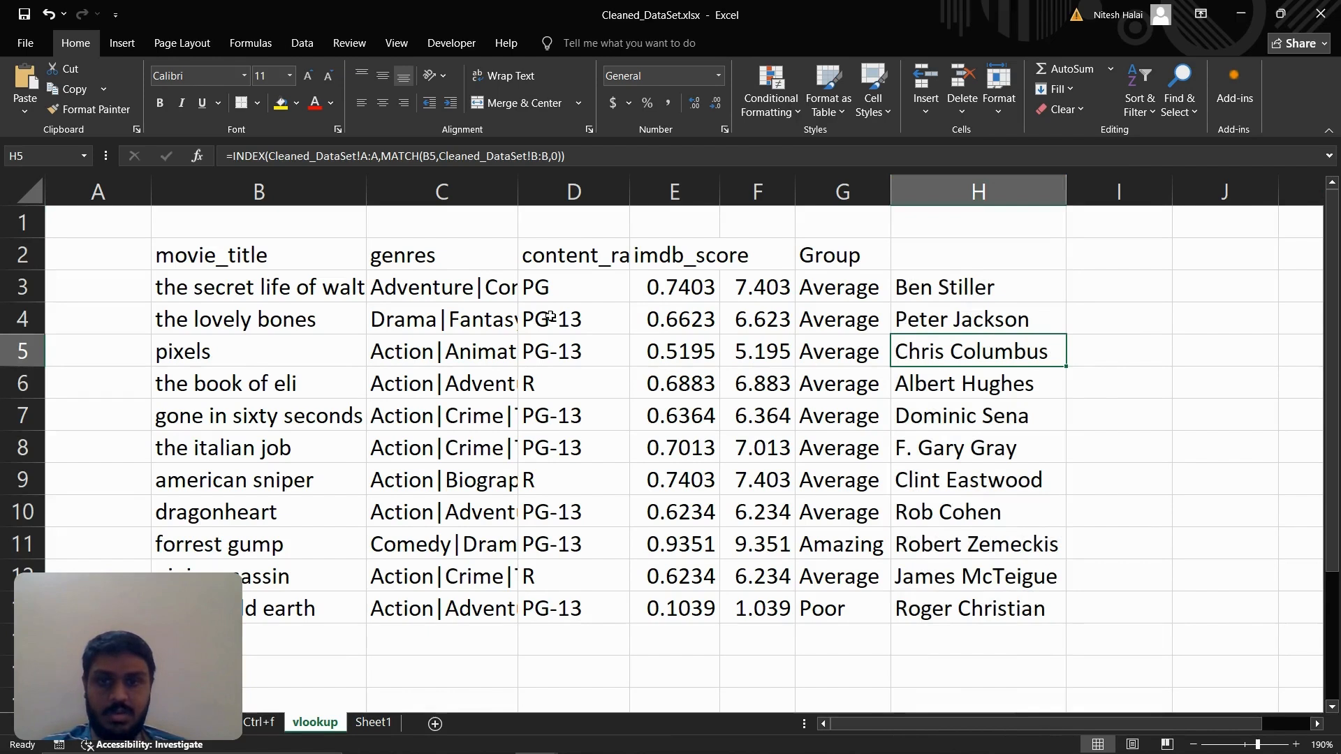
pyautogui.click(444, 299)
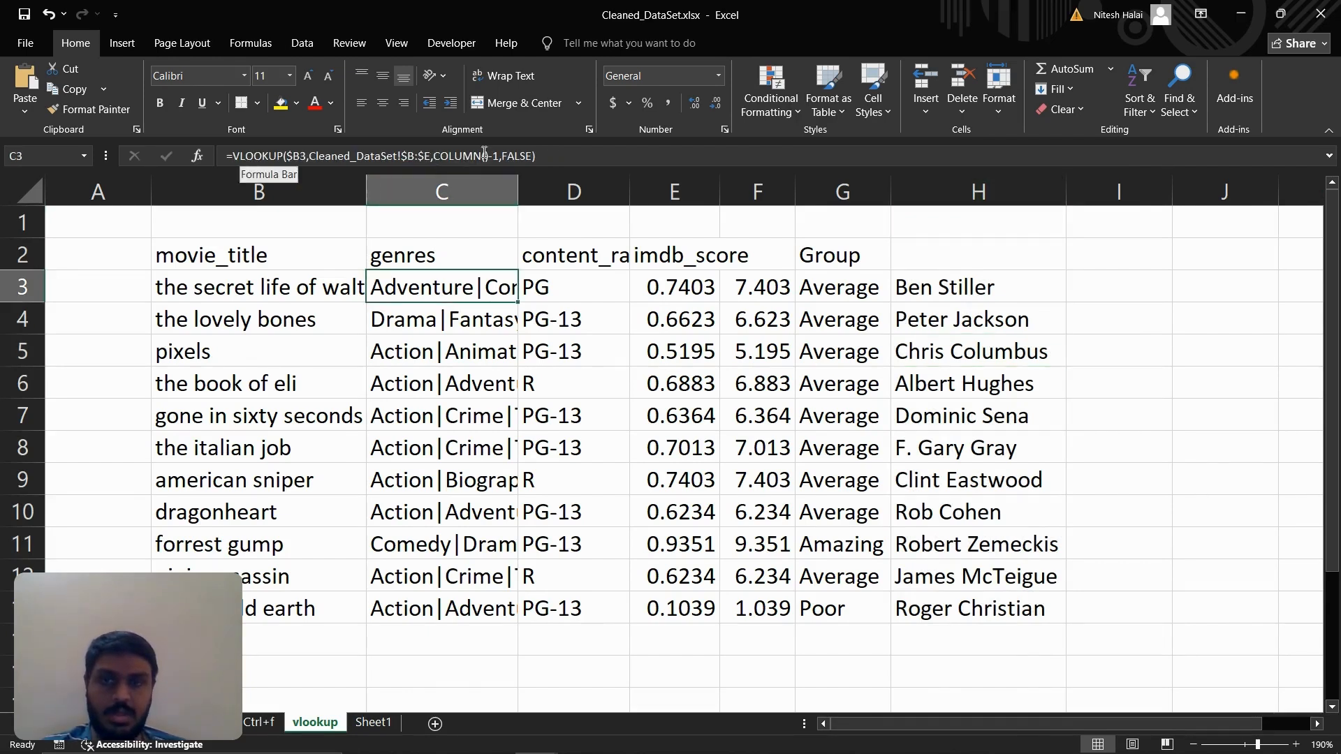
pyautogui.click(949, 286)
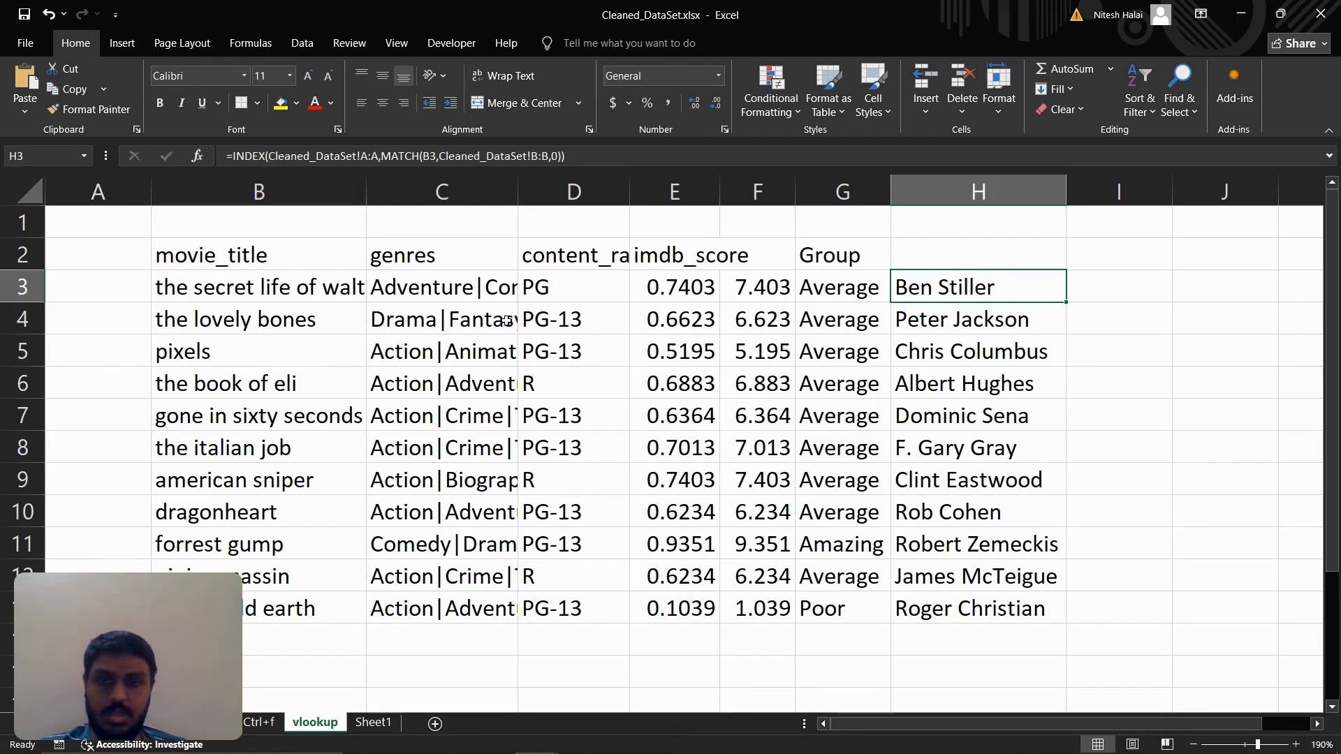
pyautogui.click(500, 300)
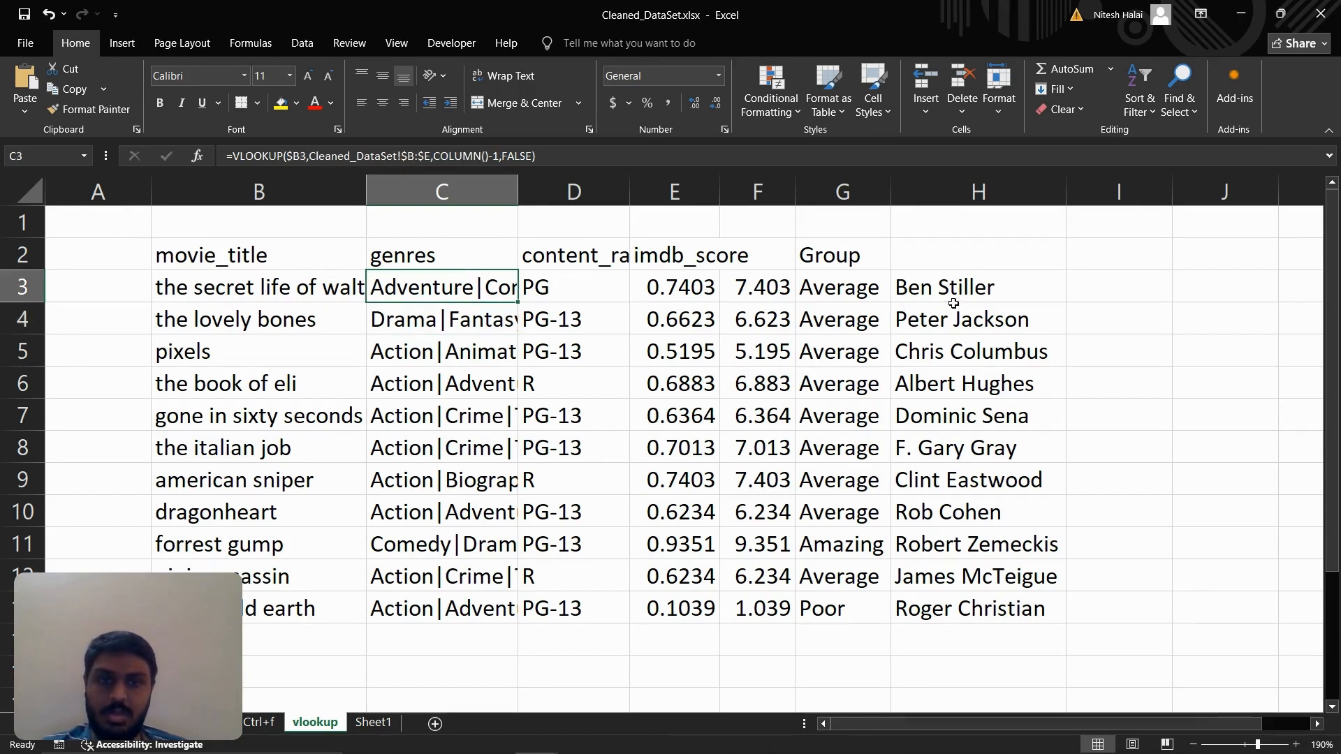
pyautogui.click(951, 281)
pyautogui.click(528, 279)
pyautogui.moveTo(528, 280); pyautogui.dragTo(970, 629)
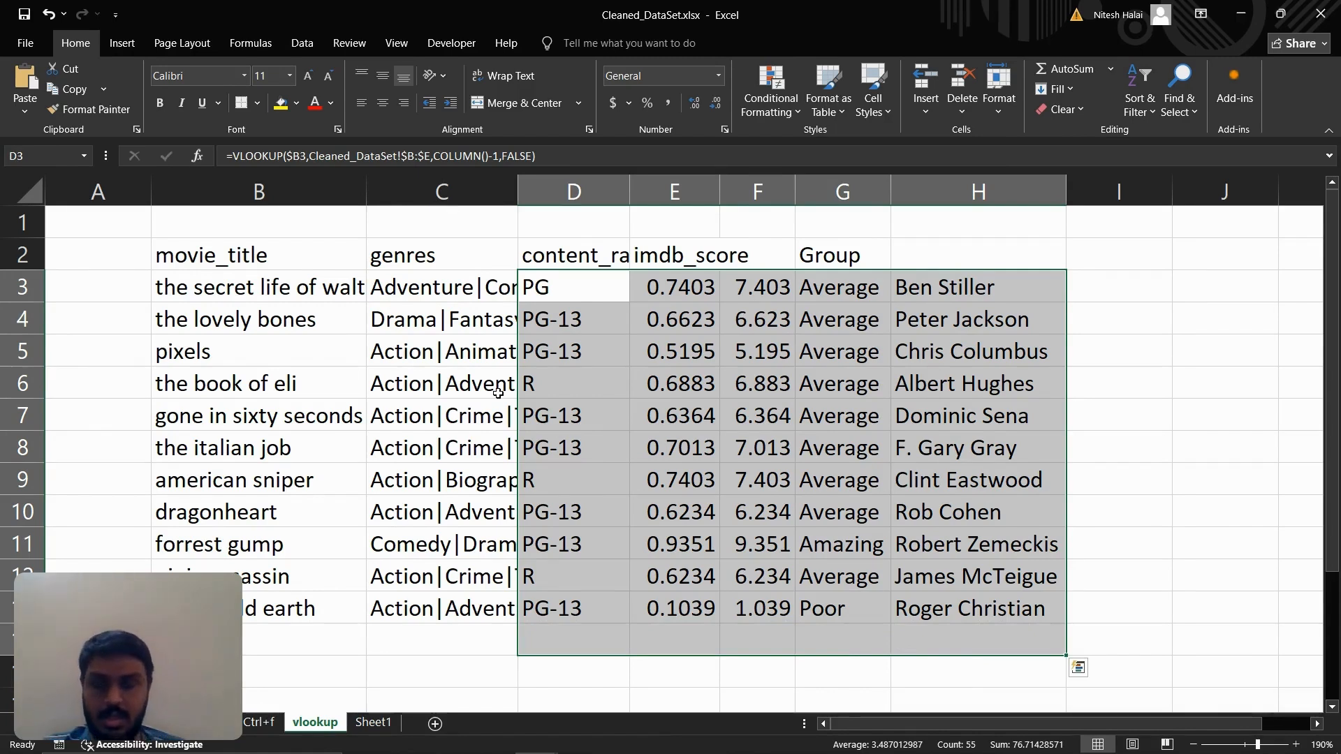
pyautogui.click(561, 279)
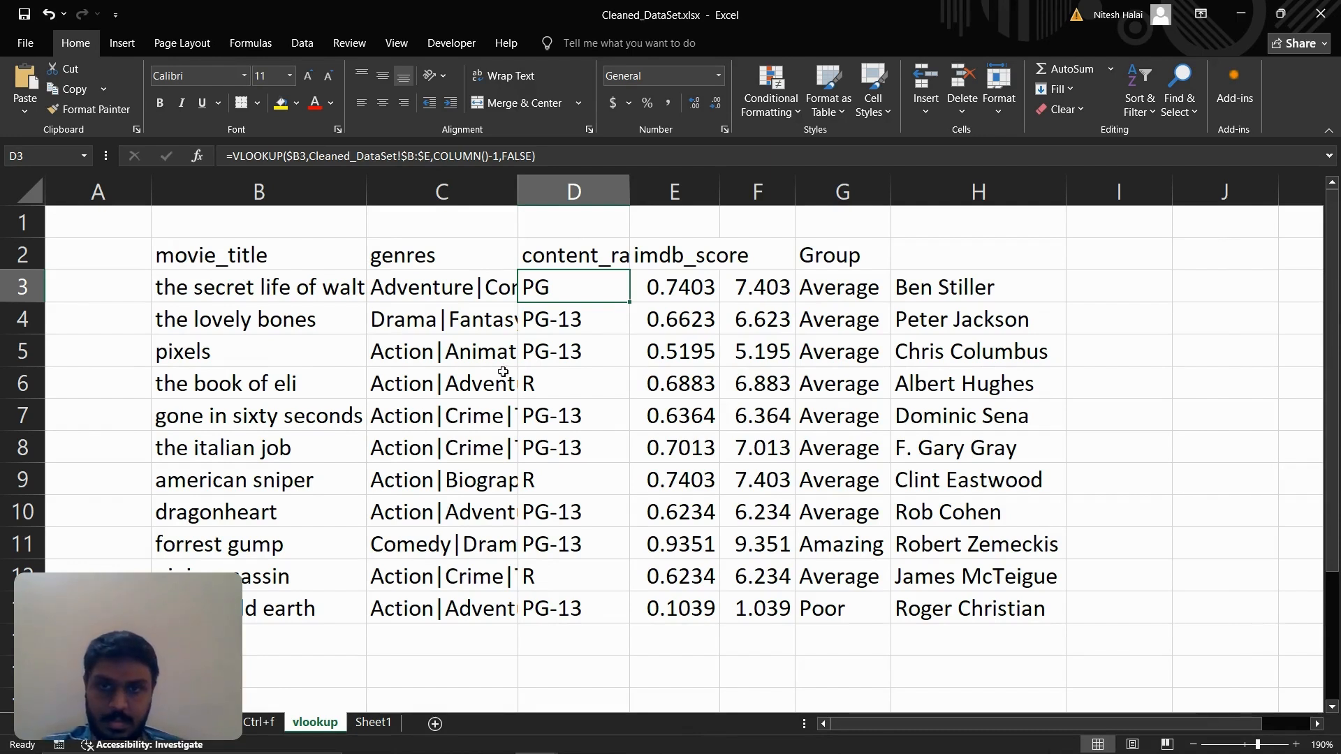
pyautogui.click(383, 435)
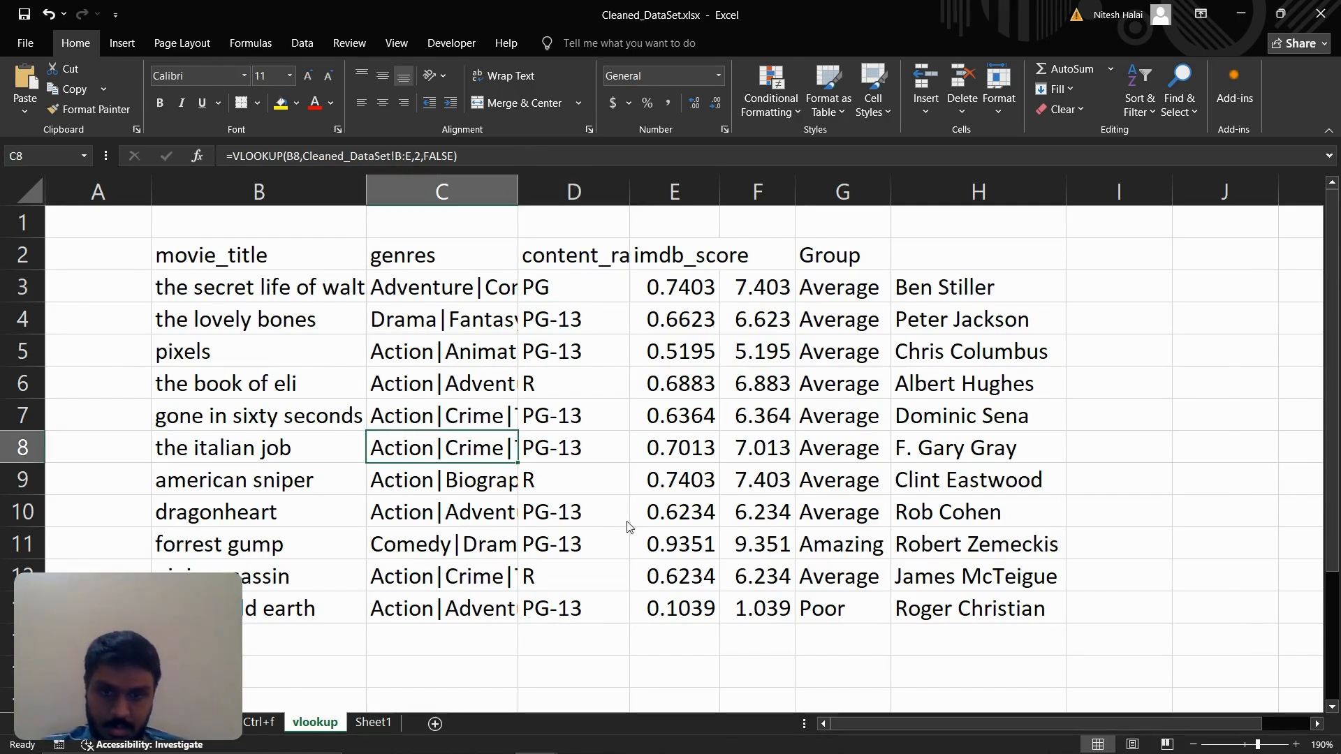